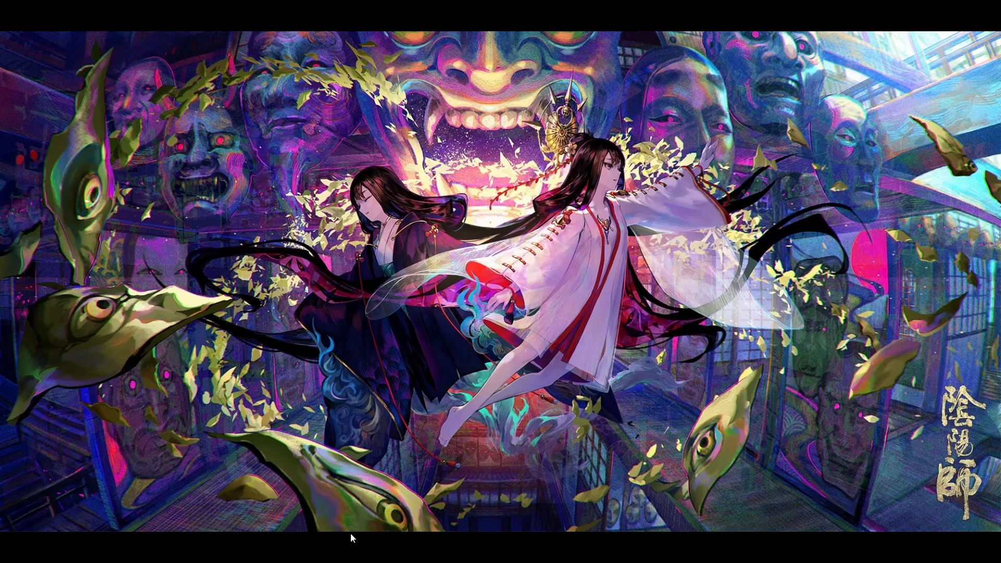
Step: Bring the ResourceEd window with Tome_Hunger.rpk loaded back to the front from the taskbar
mouse_move(326, 561)
mouse_move(247, 550)
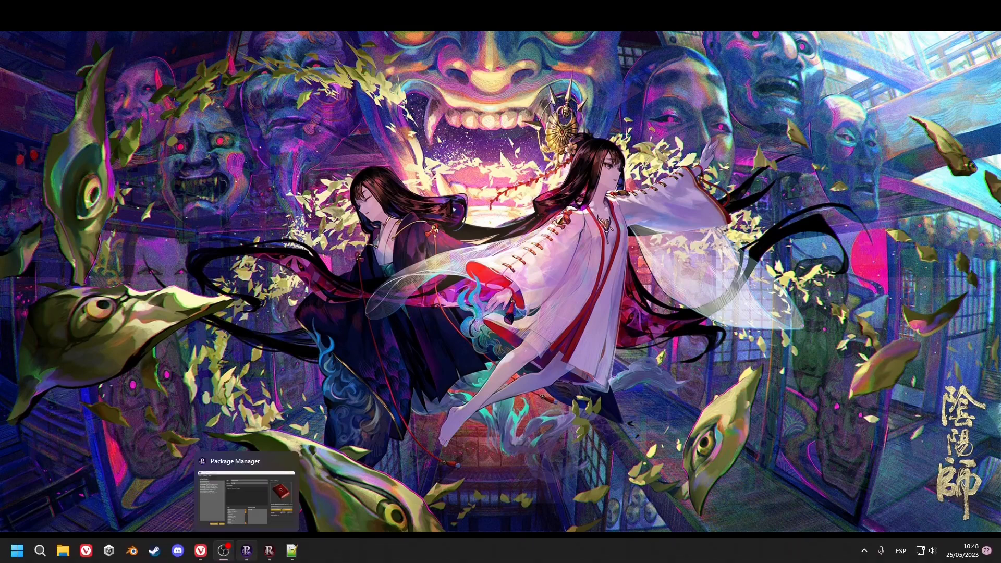
mouse_move(215, 556)
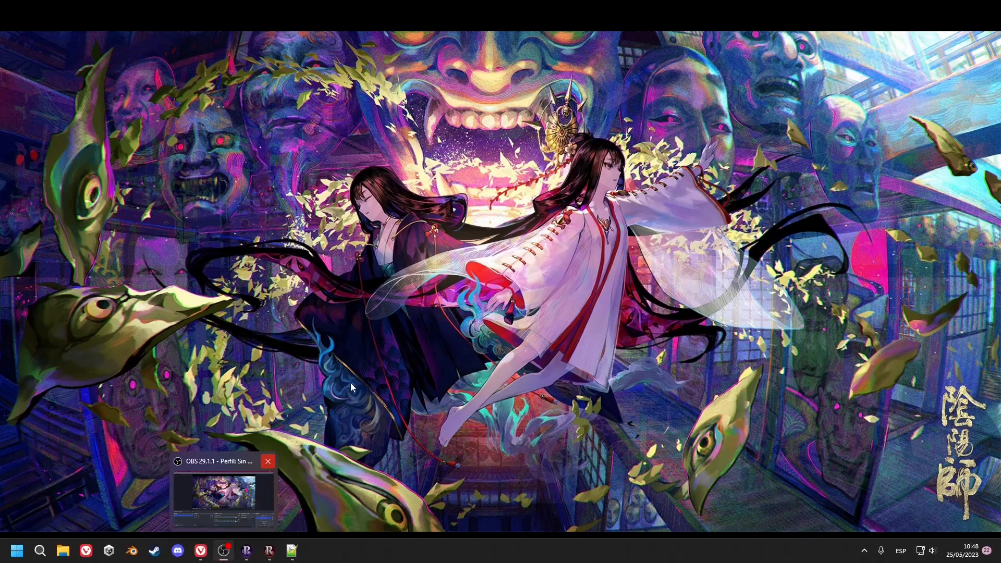
left_click(269, 552)
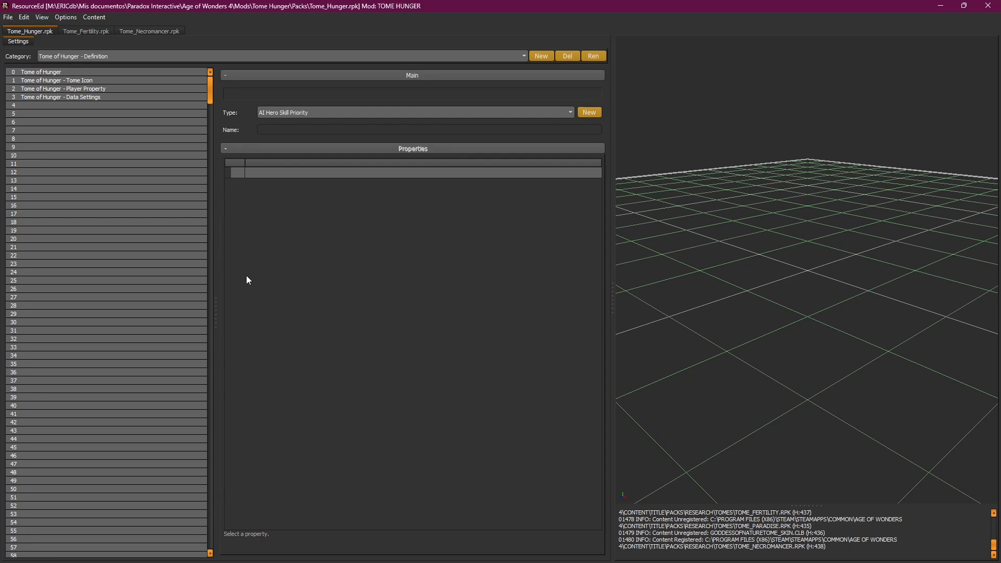
Step: Inspect the Screen Type Link of Hunger's Skill 2 - MOD Scent of Flesh, then open Tome_Fertility.rpk
left_click(154, 56)
left_click(139, 73)
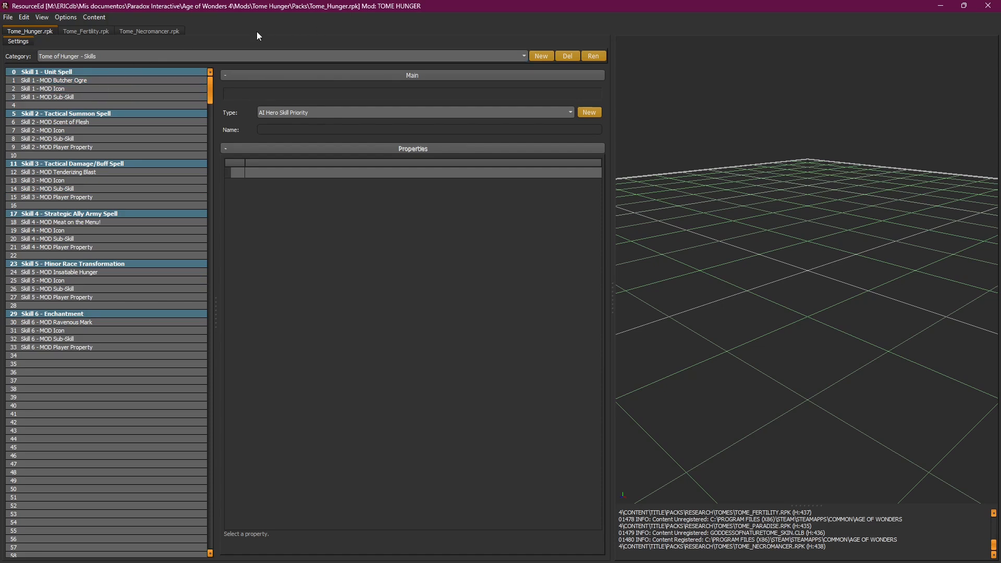
left_click(95, 122)
left_click(338, 206)
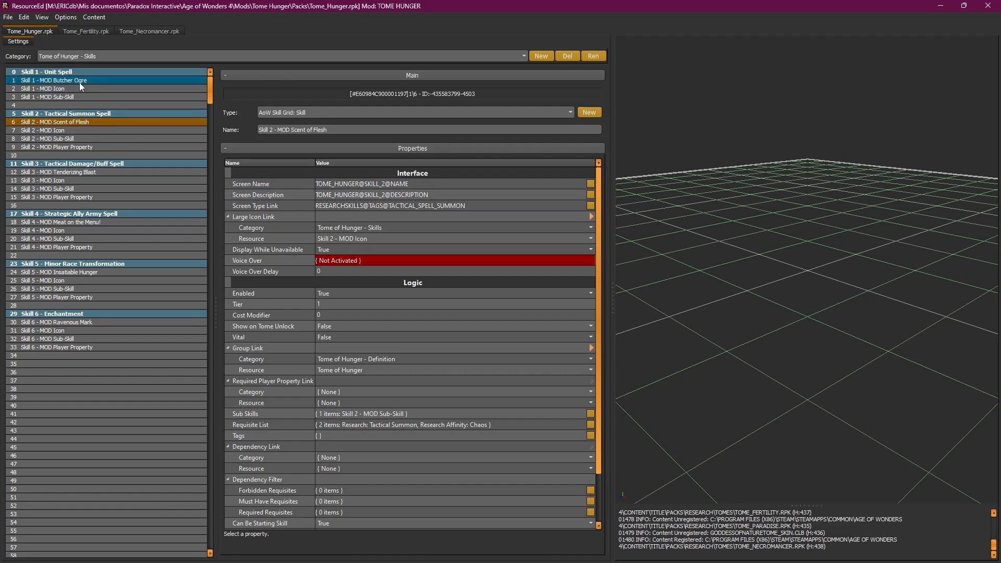
left_click(88, 32)
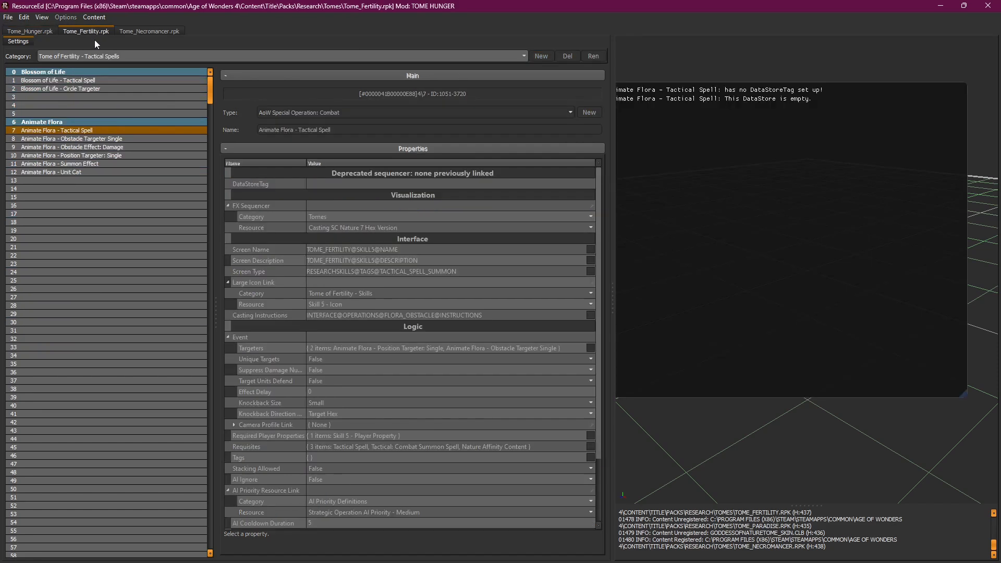
Step: Show Tome of Fertility - Skills and flip between the Tome_Hunger and Tome_Fertility packs to compare
left_click(108, 55)
left_click(109, 93)
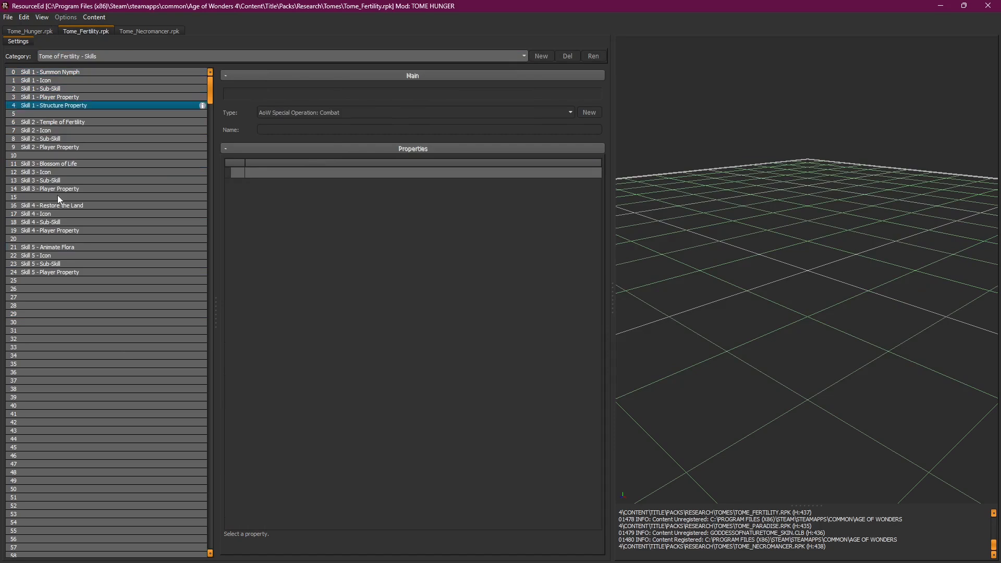
left_click(21, 30)
left_click(69, 30)
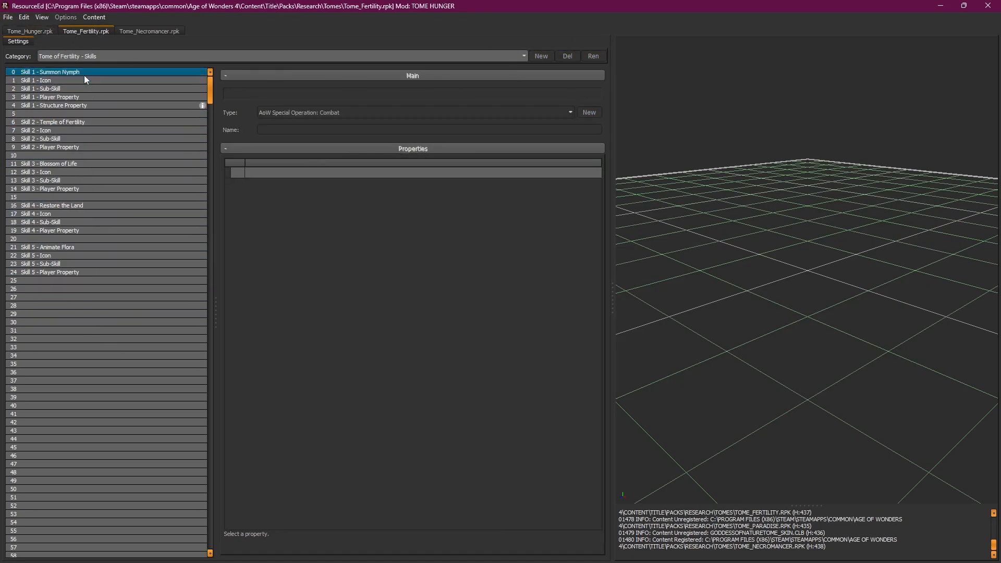
left_click(31, 33)
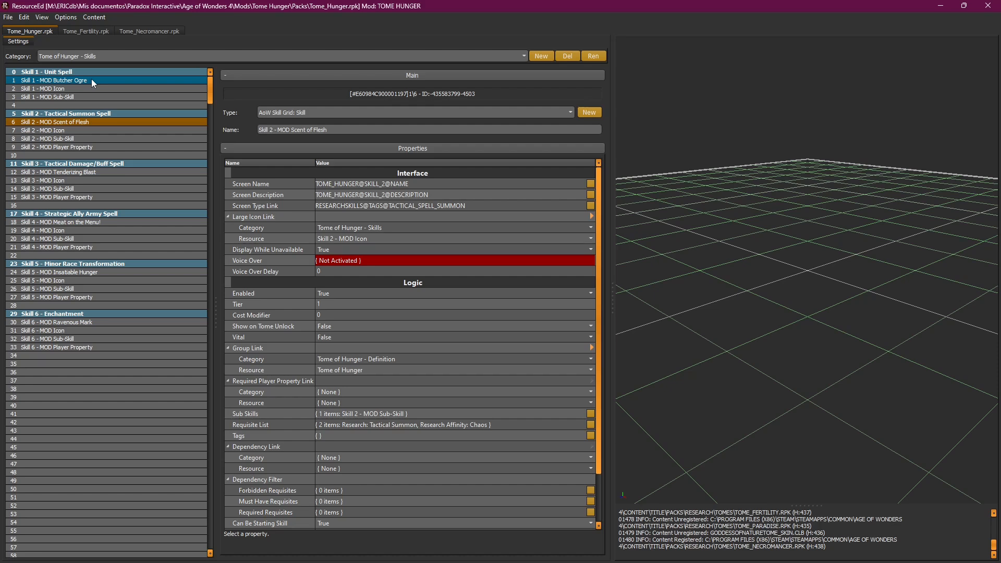
left_click(77, 32)
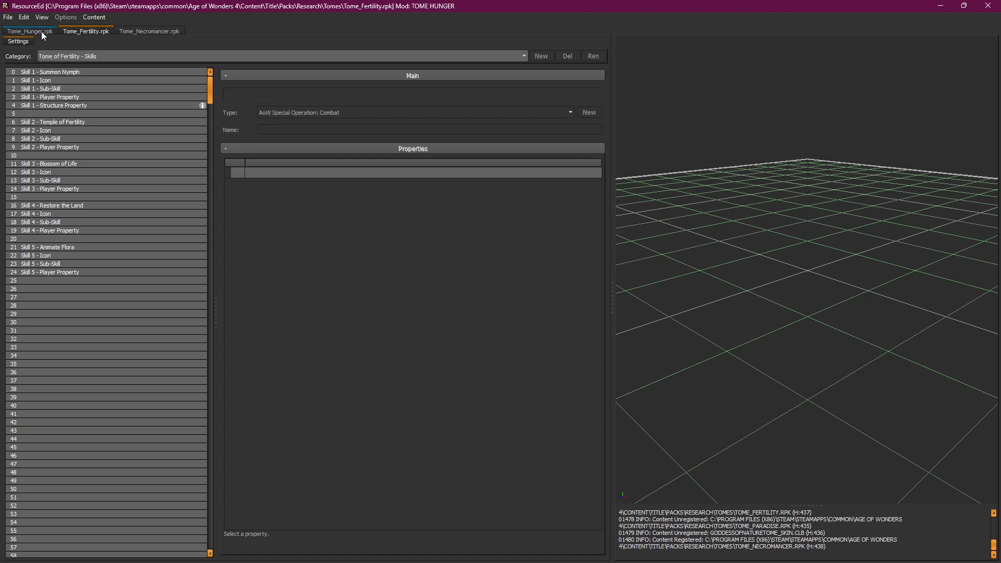
left_click(91, 73)
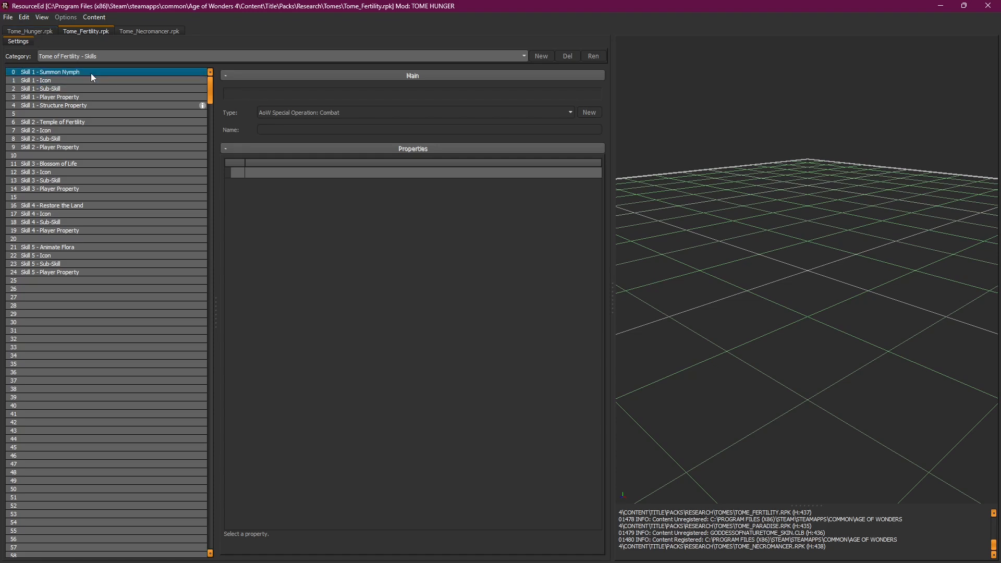
left_click(105, 55)
left_click(105, 55)
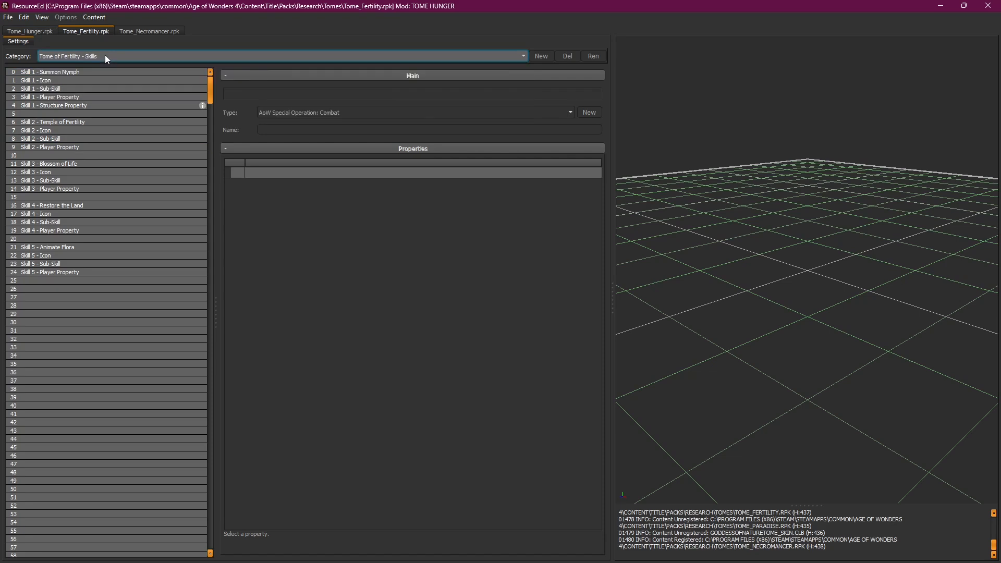
Step: List Fertility's tactical spells and view Animate Flora's obstacle targeter, summon effect and tactical spell records
left_click(107, 56)
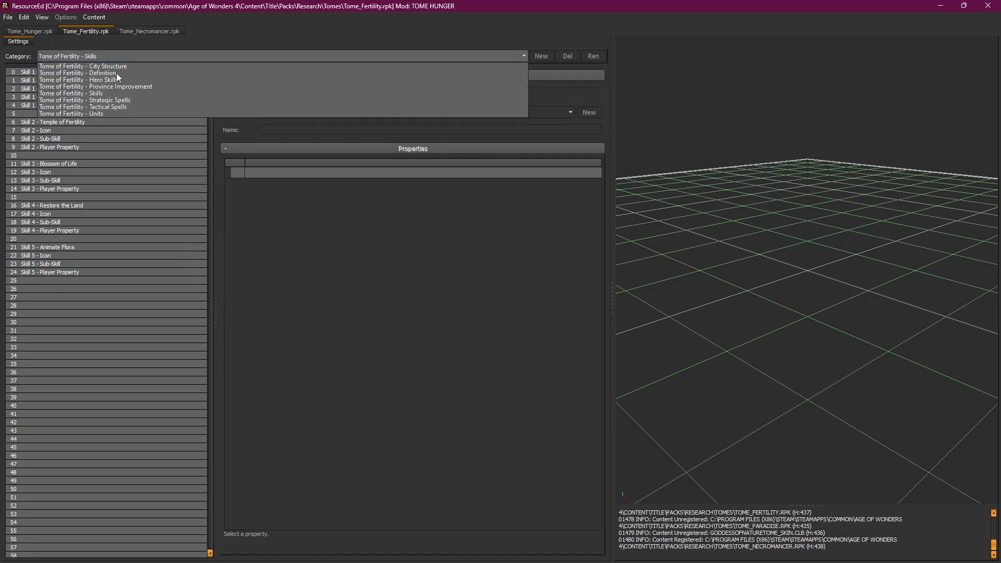
left_click(125, 107)
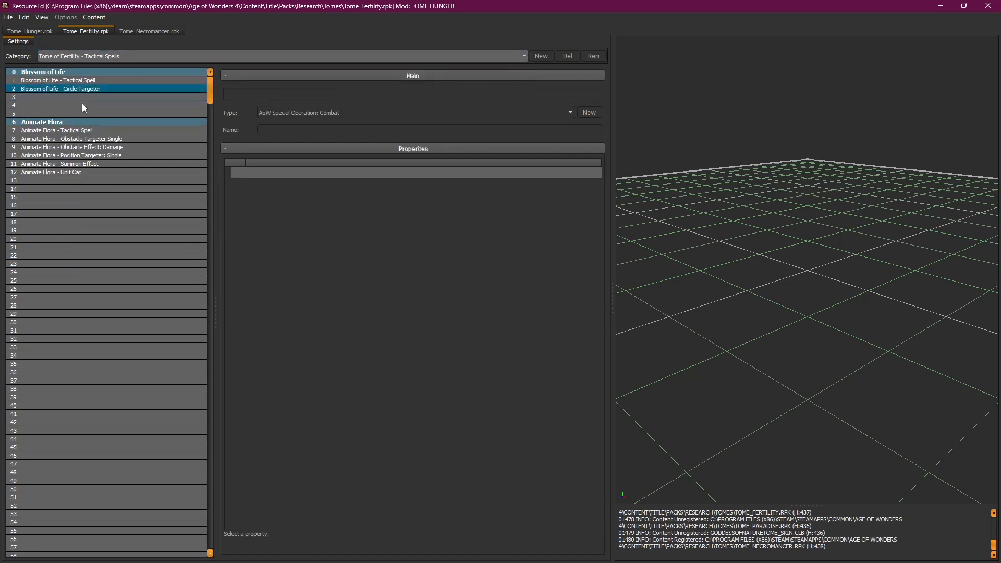
left_click(117, 139)
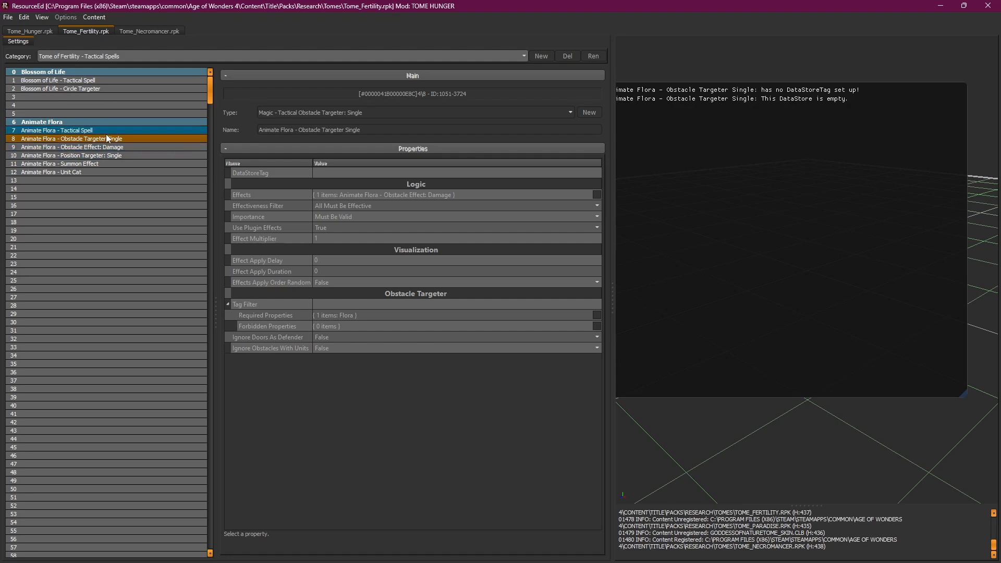
left_click(97, 163)
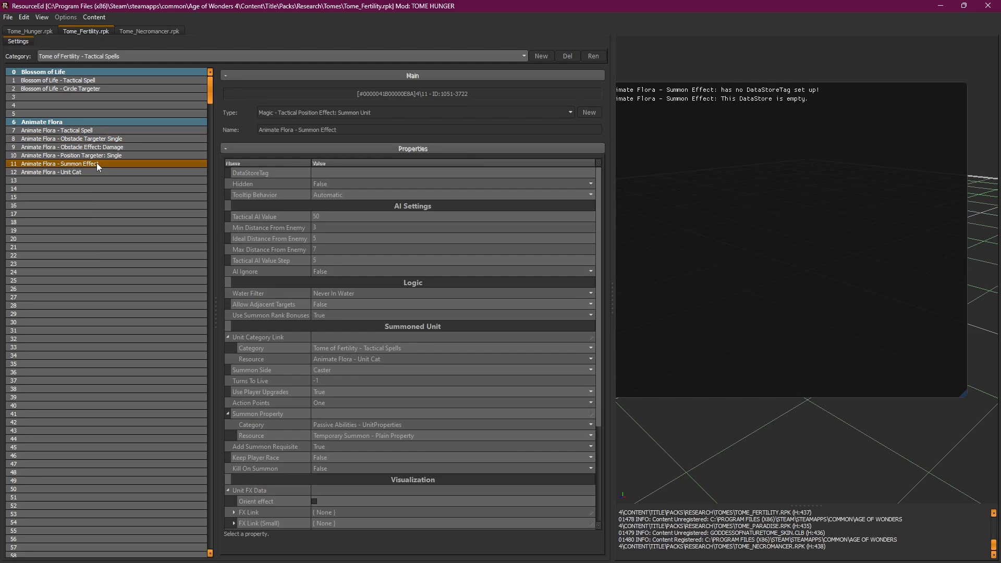
left_click(101, 130)
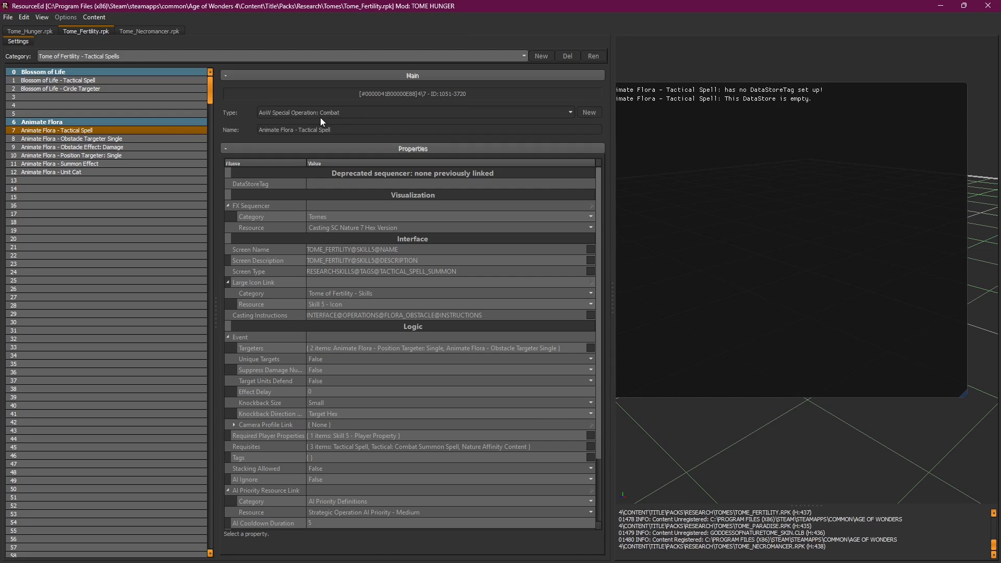
left_click(103, 55)
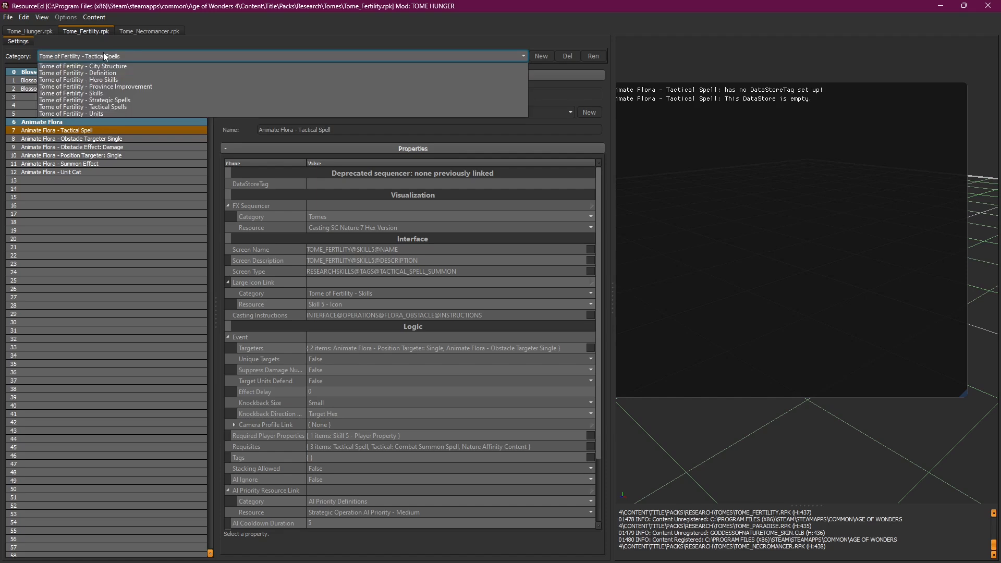
Step: View Fertility's Summon Nymph and Restore the Land strategic spells, then switch to Tome_Necromancer.rpk
left_click(128, 100)
left_click(118, 82)
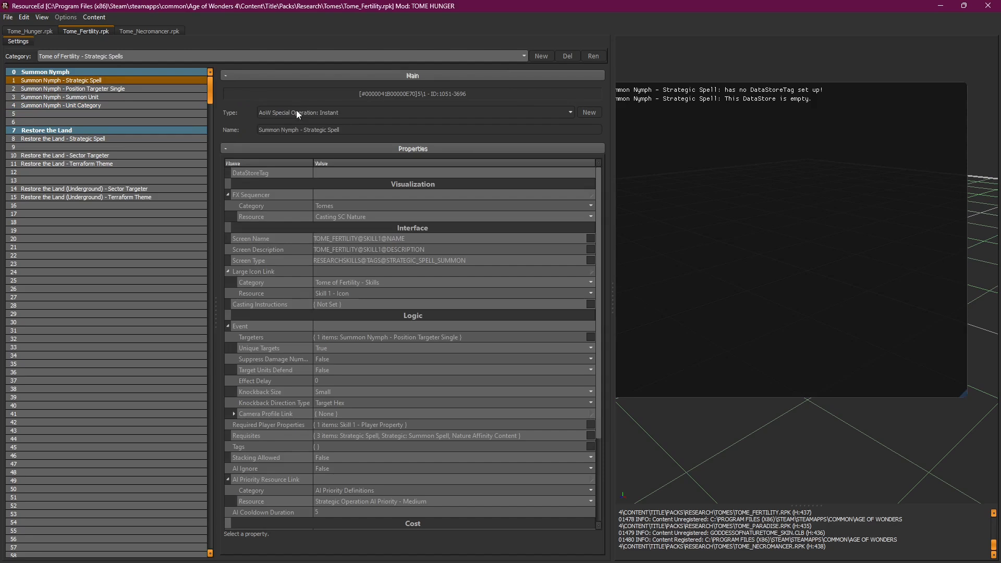
left_click(129, 140)
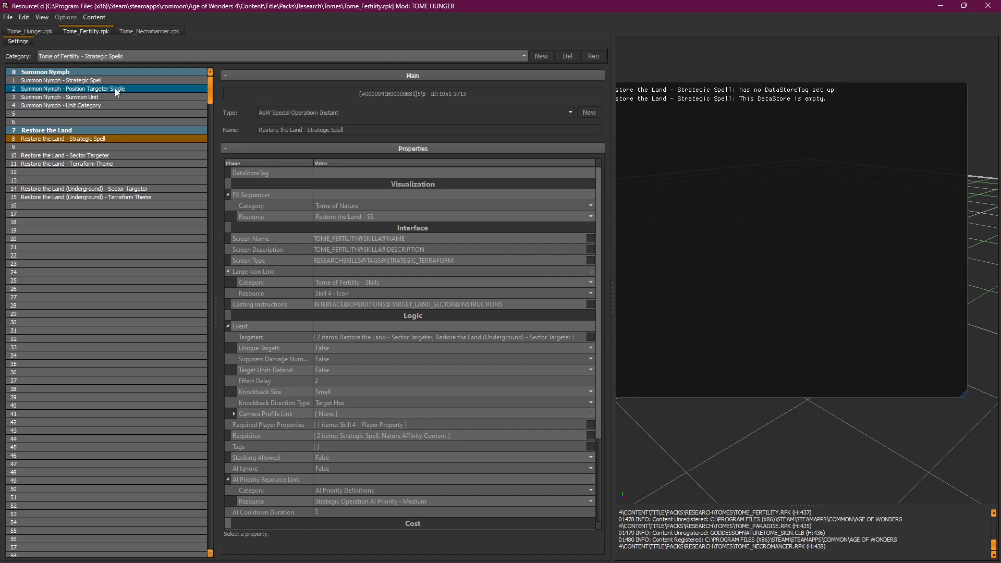
left_click(148, 54)
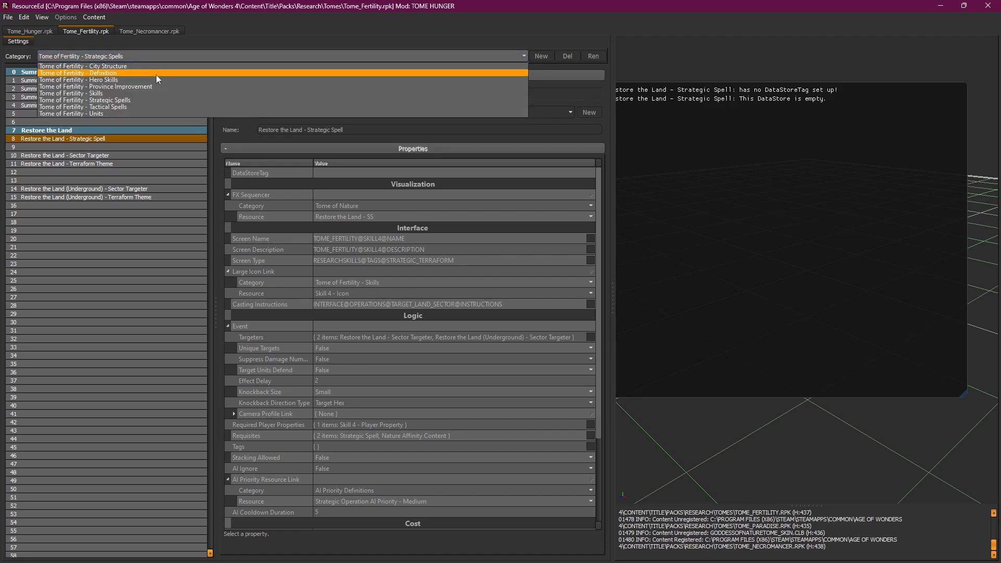
left_click(151, 31)
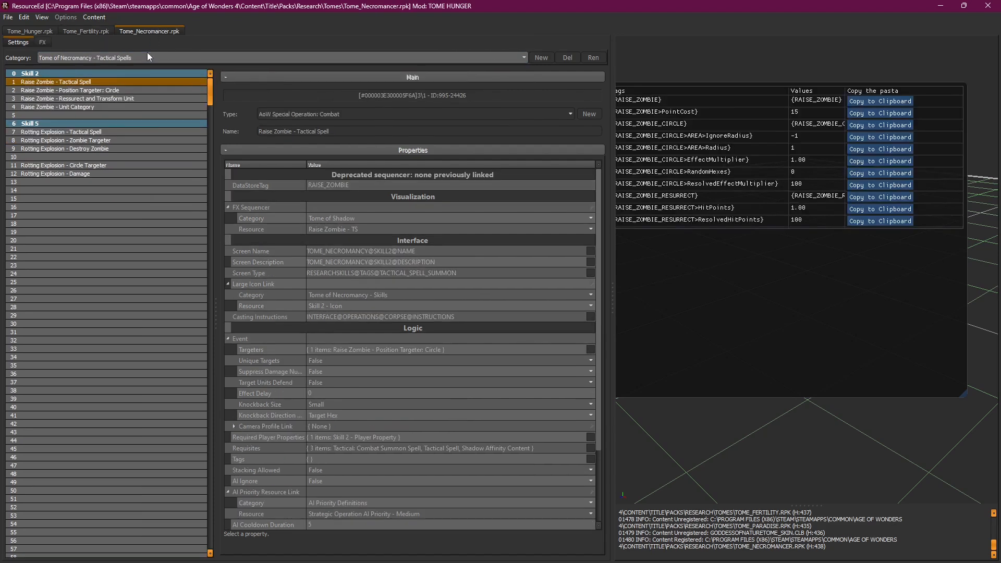
Step: Show Tome of Necromancy - Unit Enchantments and view the Necrotic Magic targeter and sustained operation records
left_click(147, 57)
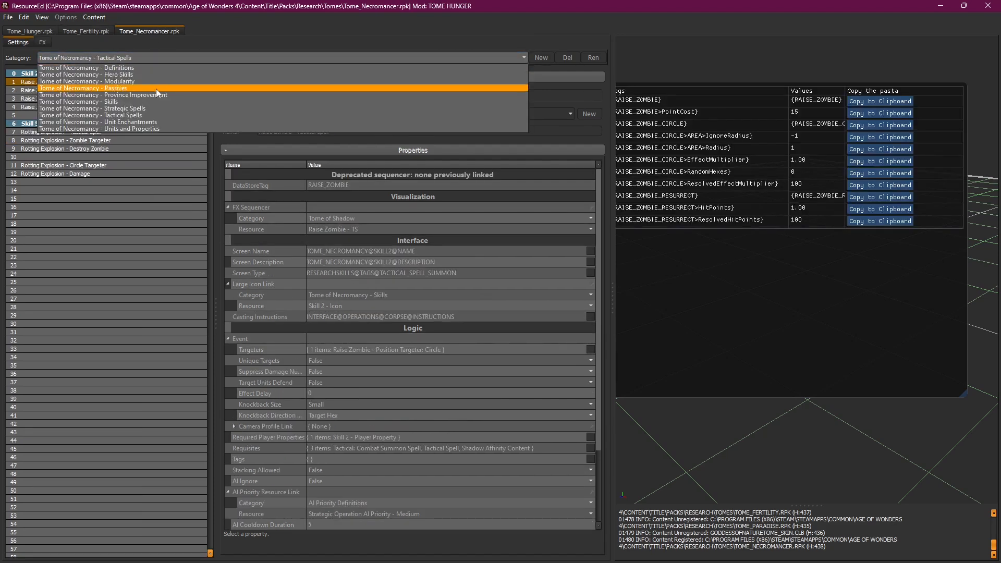
left_click(155, 122)
left_click(129, 89)
left_click(131, 83)
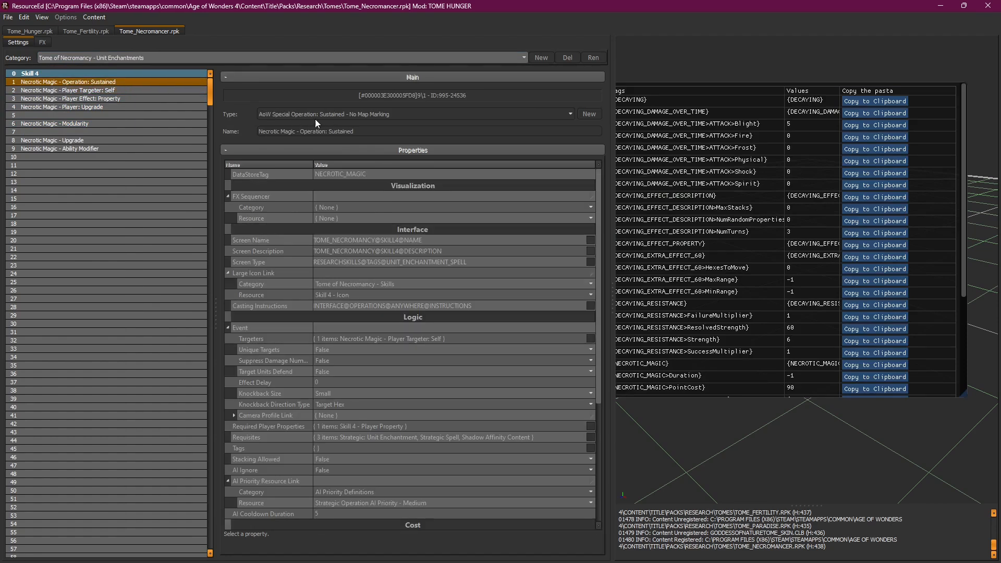
Step: View the Restore Undead strategic spell, then return to the Tome_Fertility.rpk pack
left_click(154, 58)
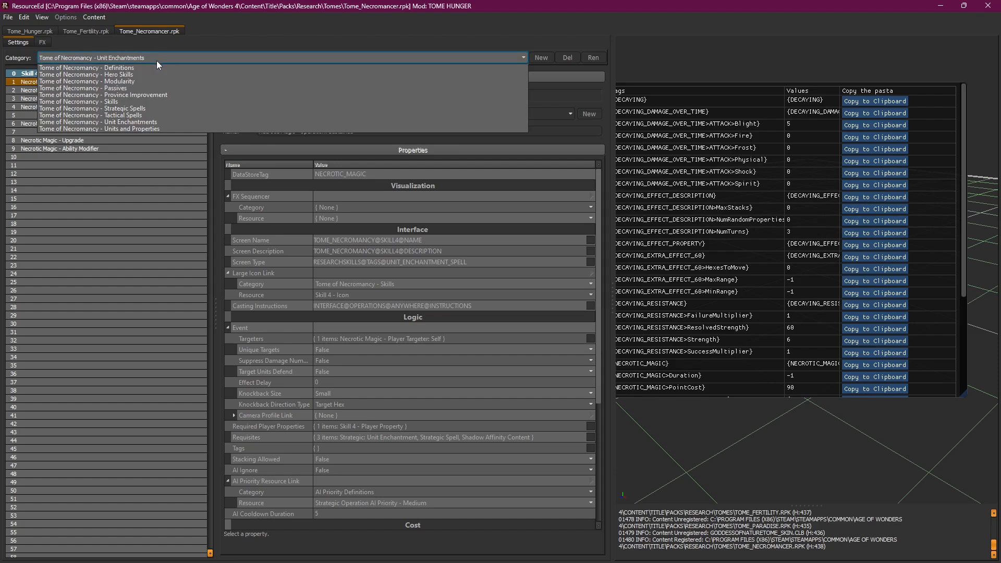
left_click(157, 107)
left_click(97, 85)
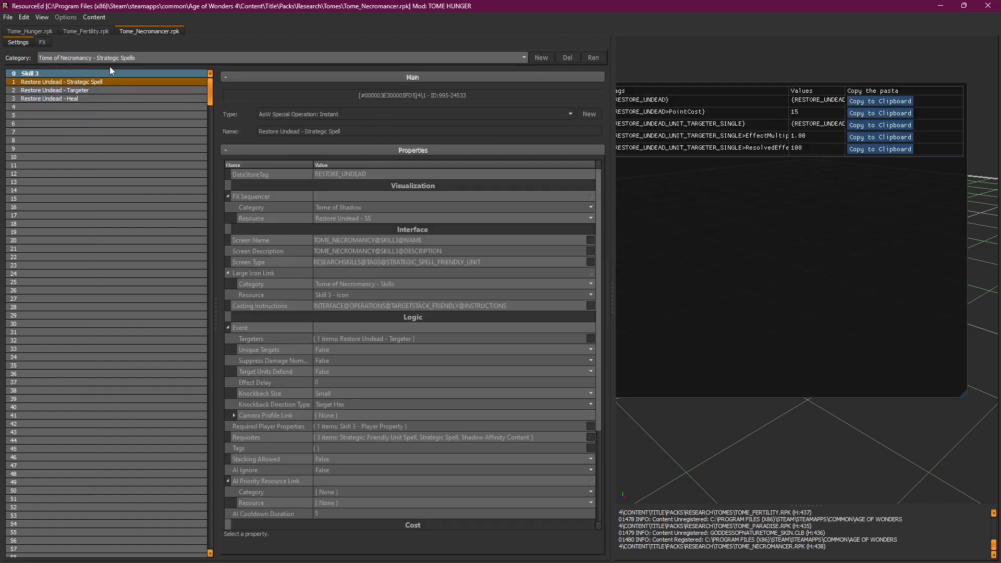
left_click(120, 57)
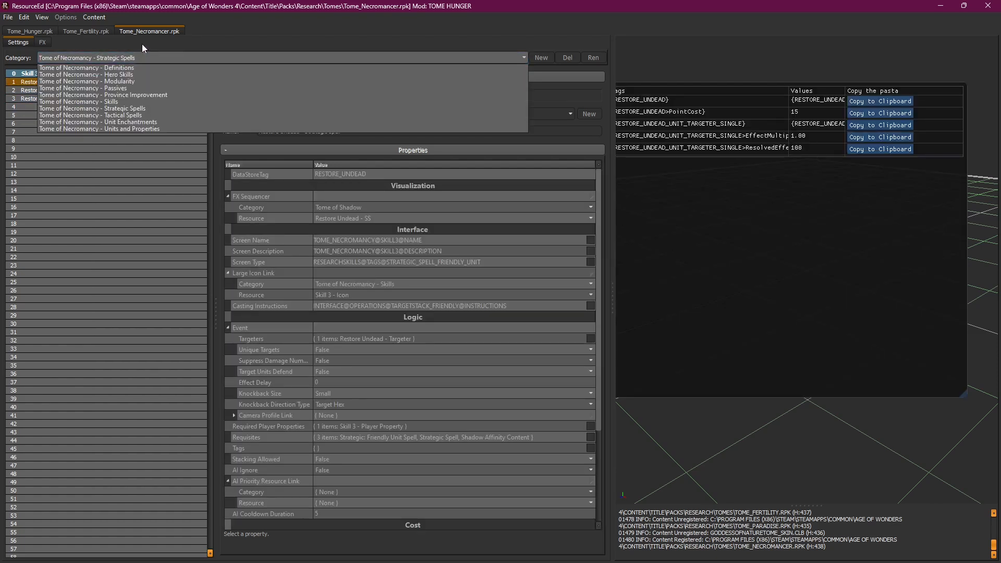
left_click(89, 31)
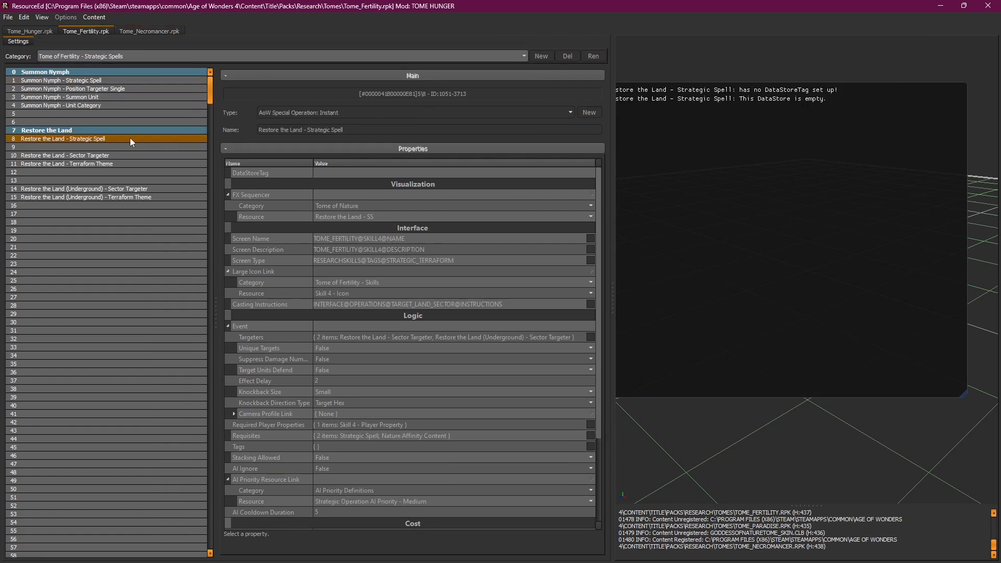
Step: Select Tome of Fertility - Tactical Spells and open the Animate Flora - Tactical Spell record
left_click(142, 55)
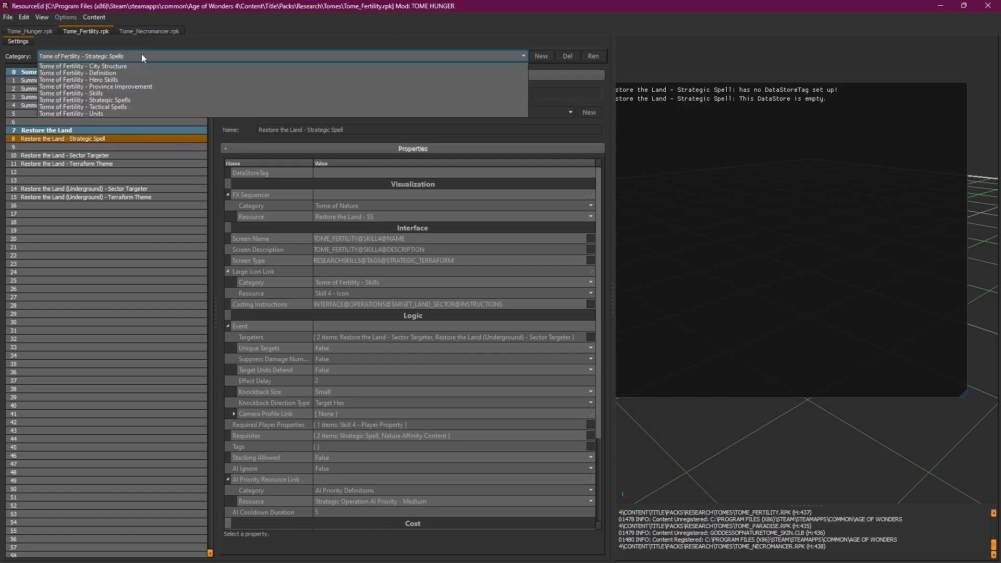
left_click(125, 107)
left_click(112, 130)
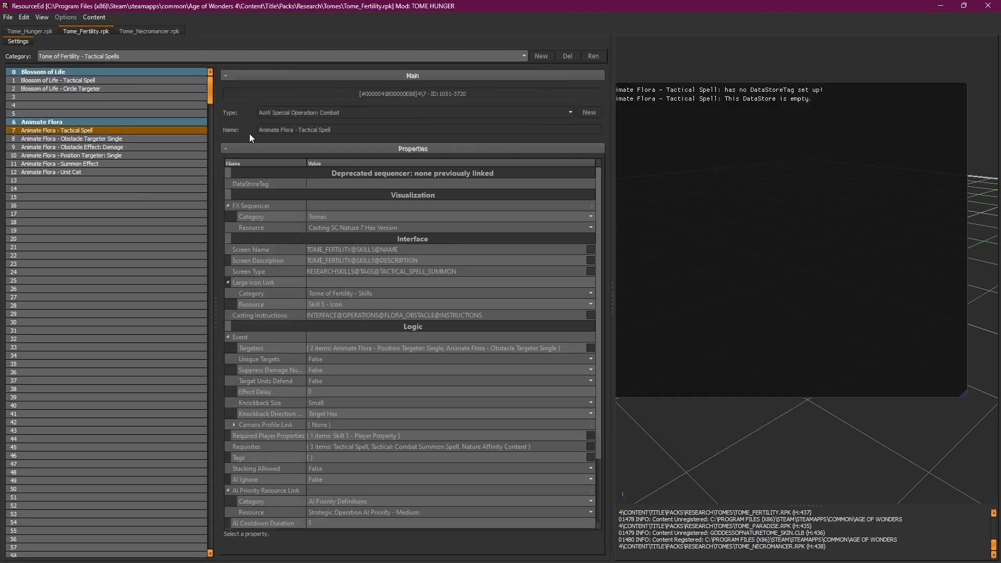
Step: Apply Create Mod to the Animate Flora - Tactical Spell row and scroll to its FX Sequencer properties
right_click(108, 133)
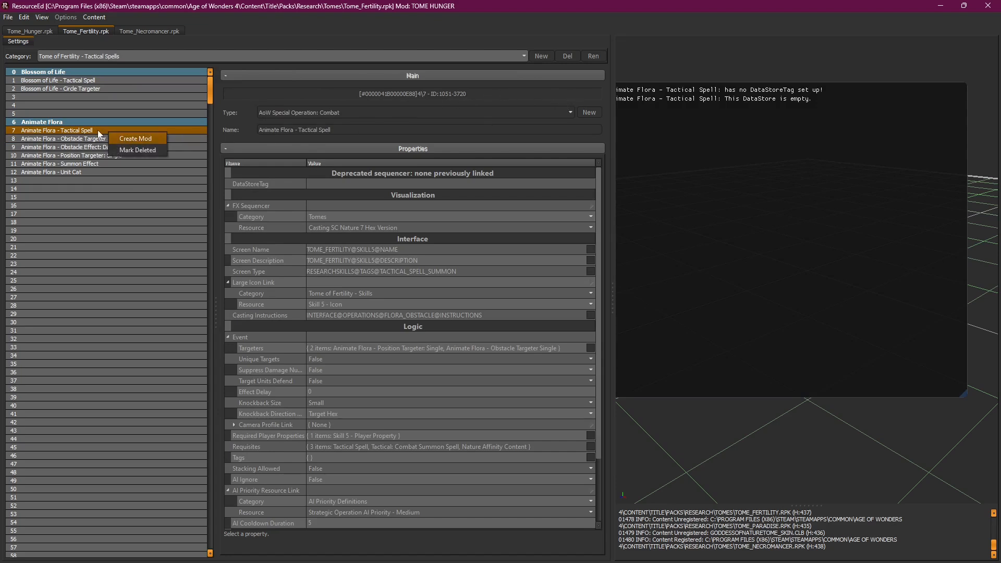
left_click(97, 130)
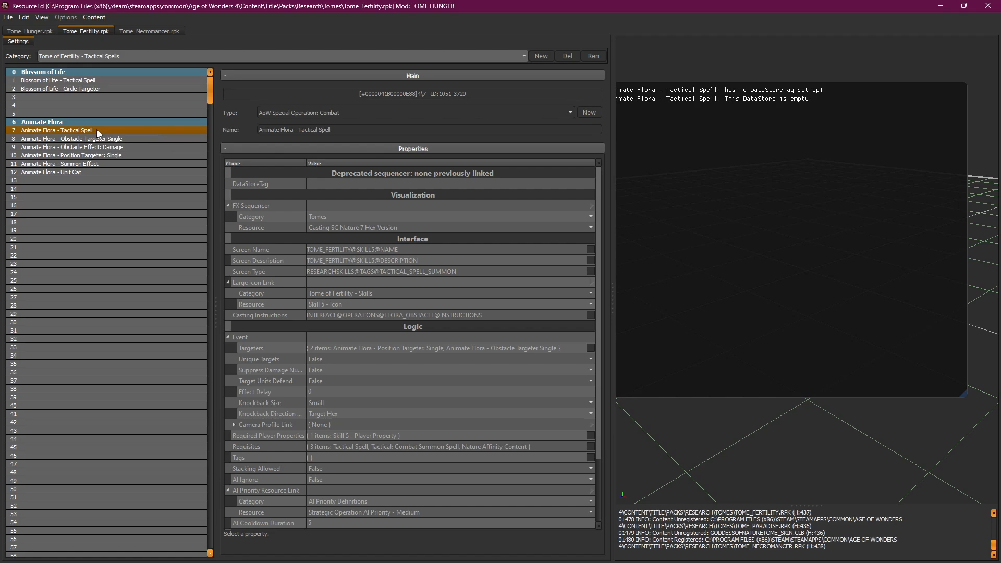
right_click(96, 130)
left_click(133, 136)
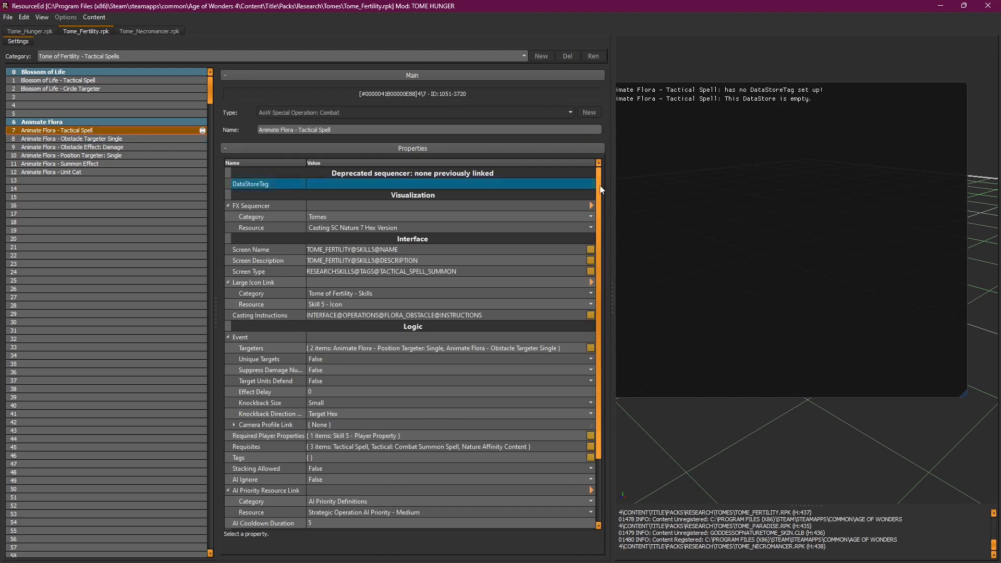
left_click_drag(599, 200, 591, 167)
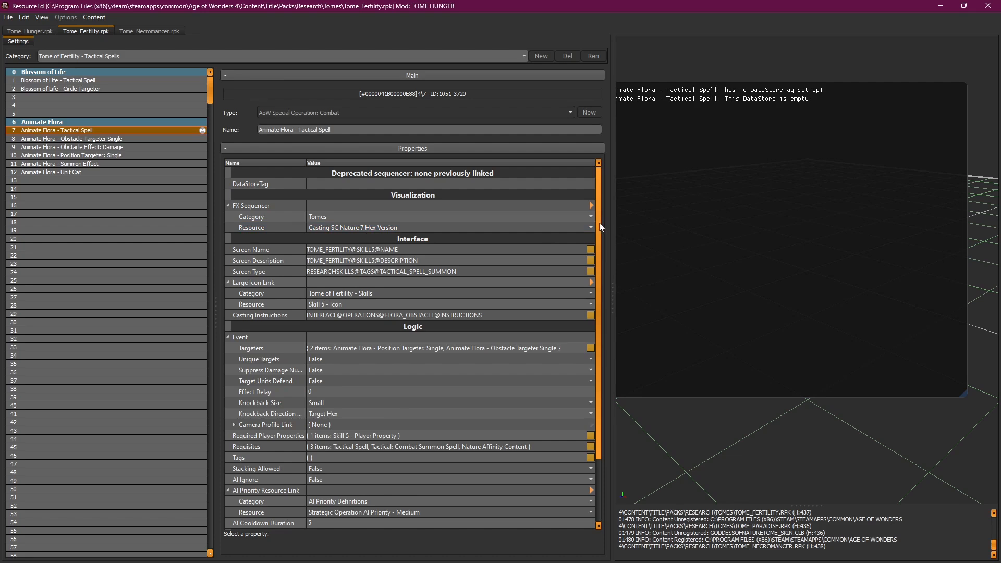
left_click_drag(599, 223, 601, 247)
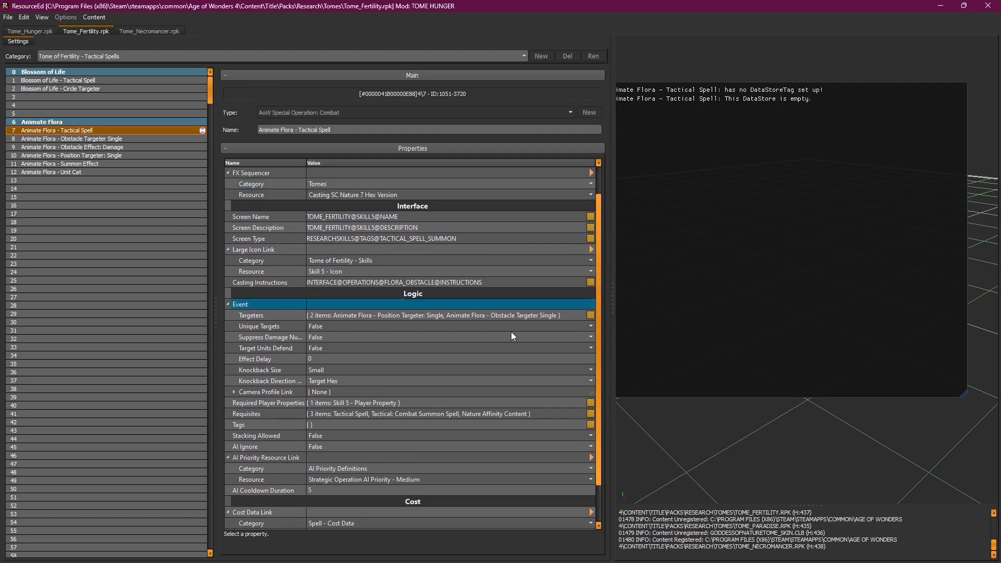
left_click(407, 317)
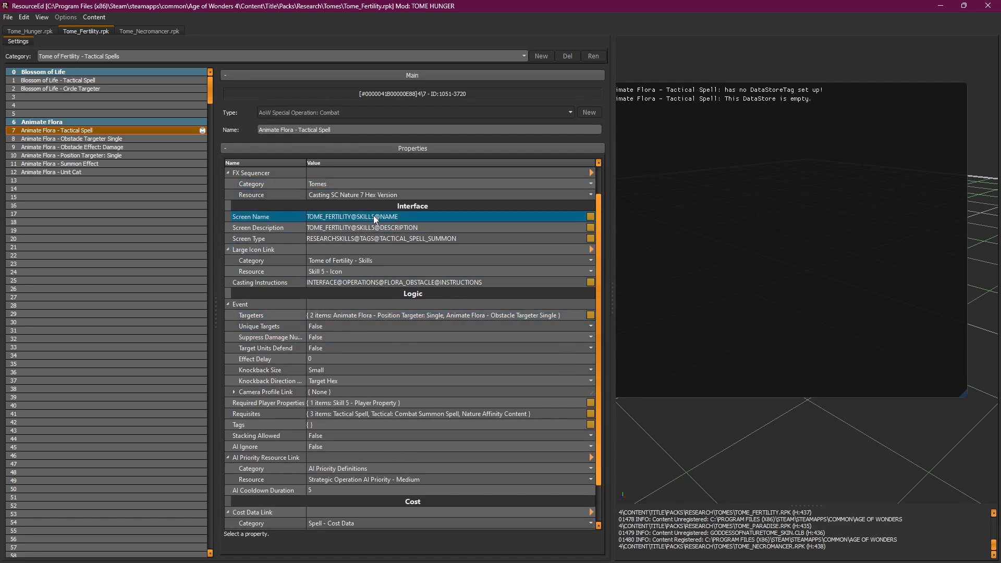
left_click(425, 239)
scroll(602, 233, "down", 1)
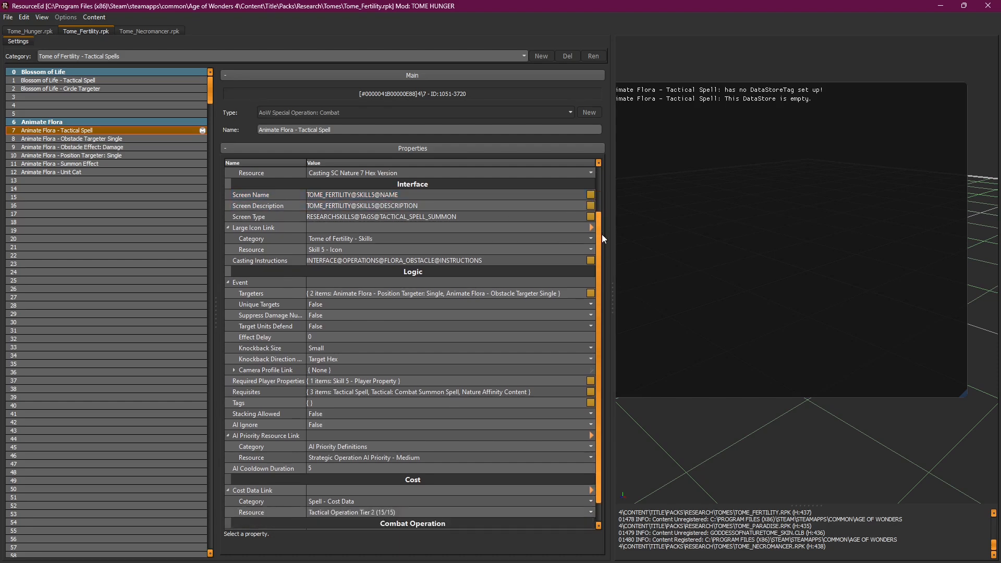
left_click(382, 248)
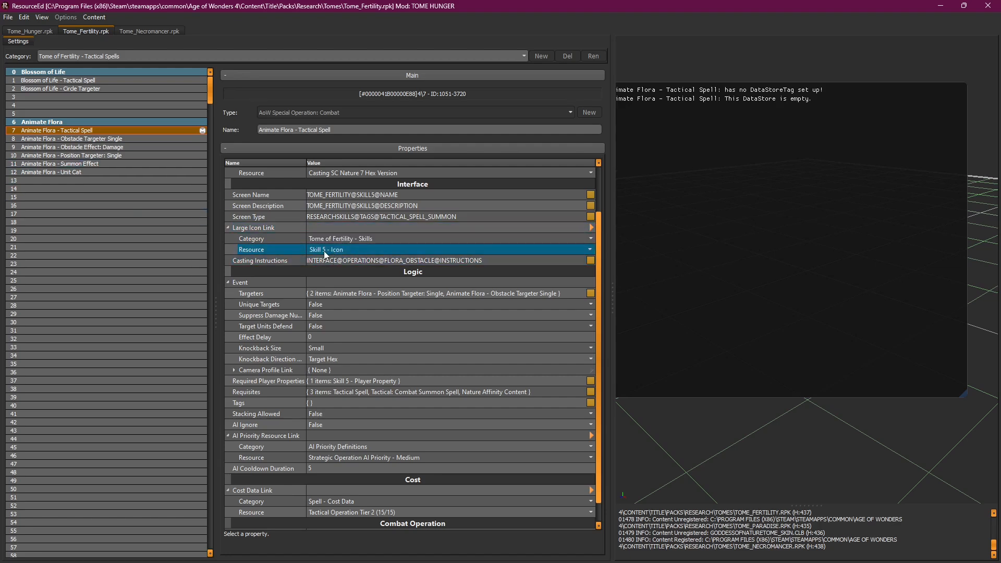
left_click(145, 55)
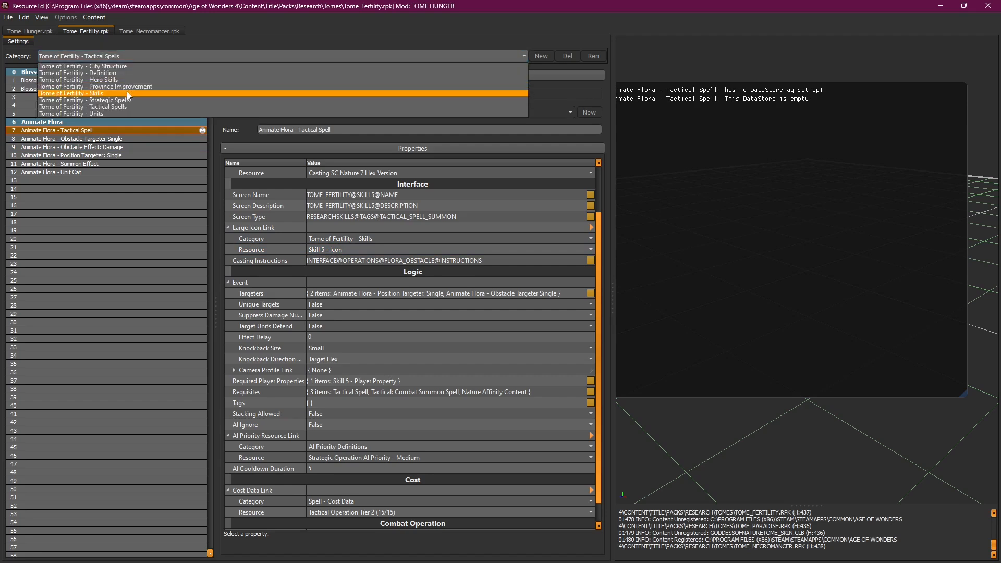
left_click(95, 180)
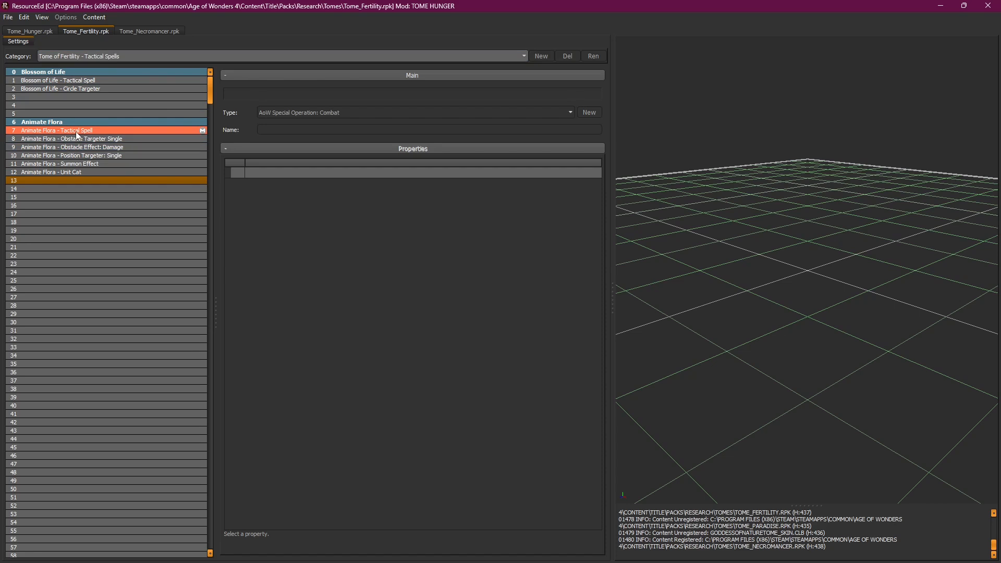
left_click(138, 55)
left_click(122, 90)
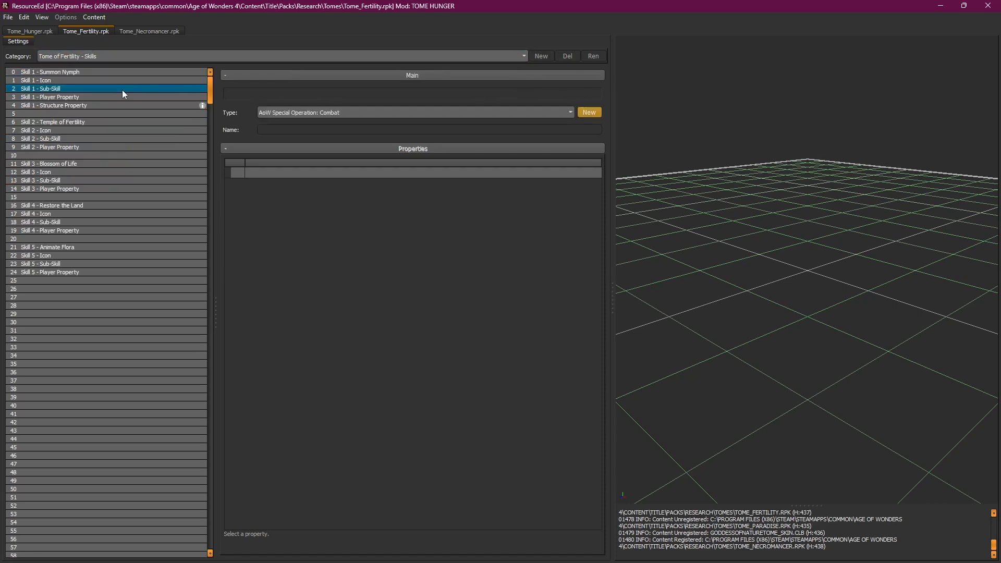
left_click(102, 164)
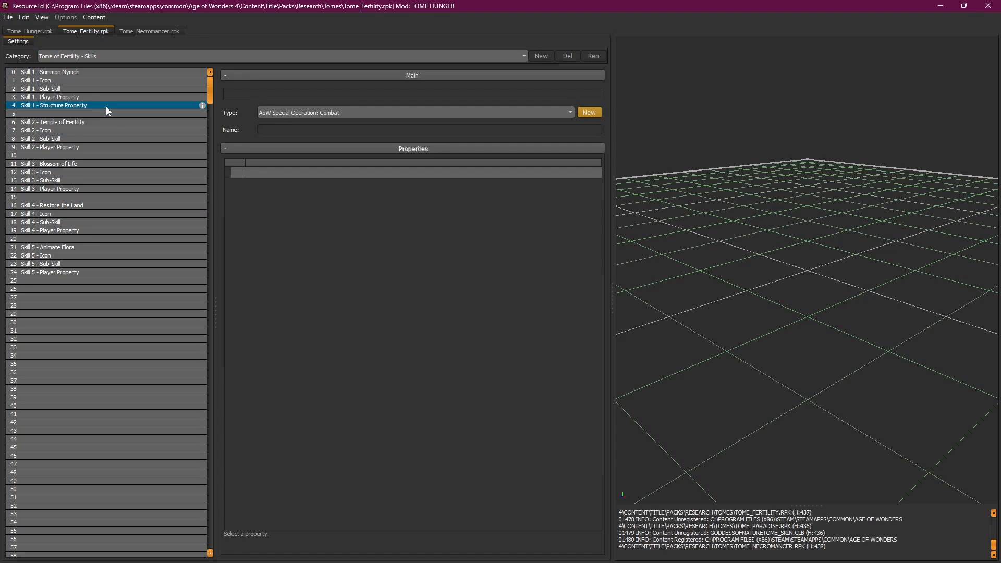
left_click(121, 54)
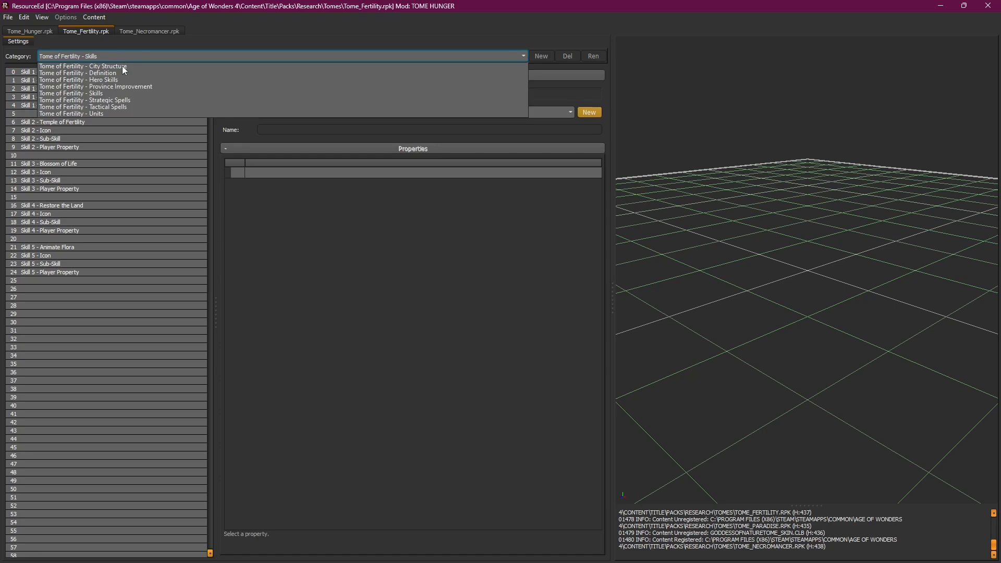
left_click(130, 106)
left_click(140, 131)
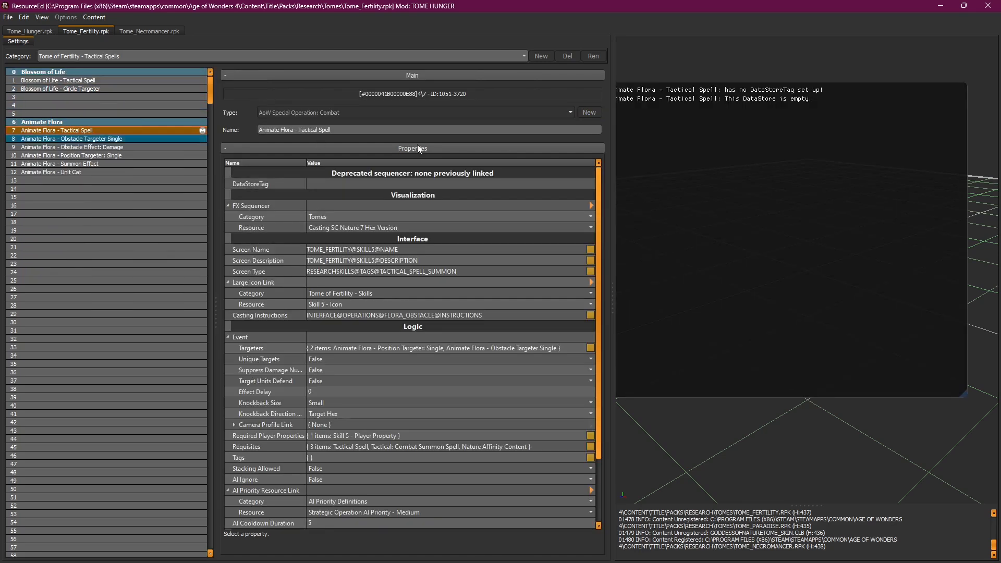
left_click_drag(603, 174, 609, 245)
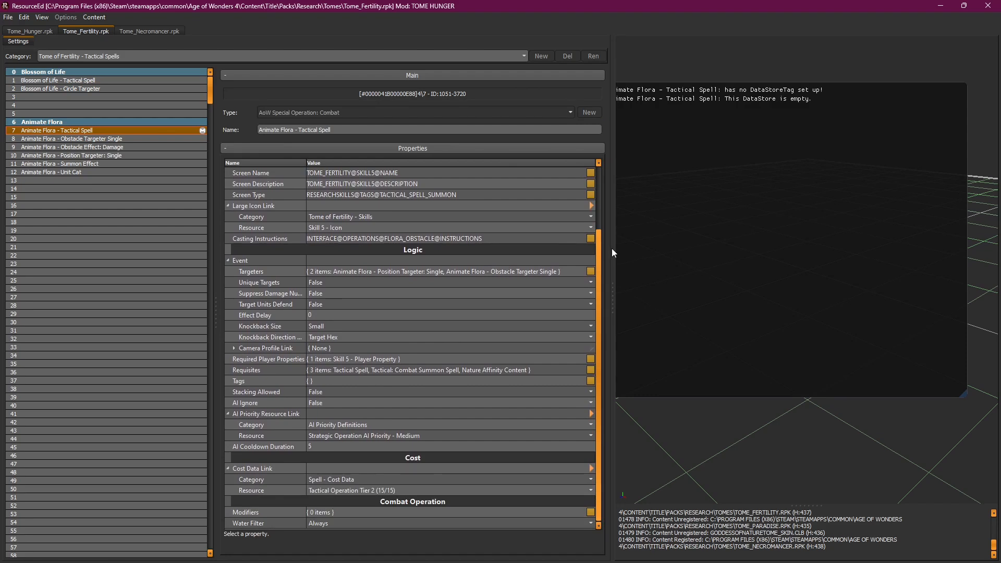
left_click_drag(610, 238, 600, 223)
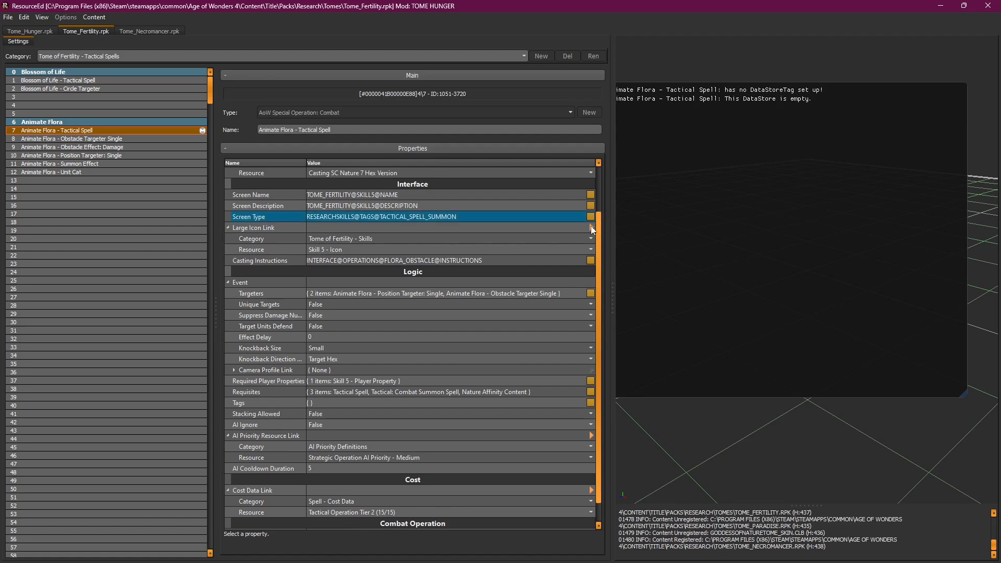
left_click(422, 239)
left_click(384, 261)
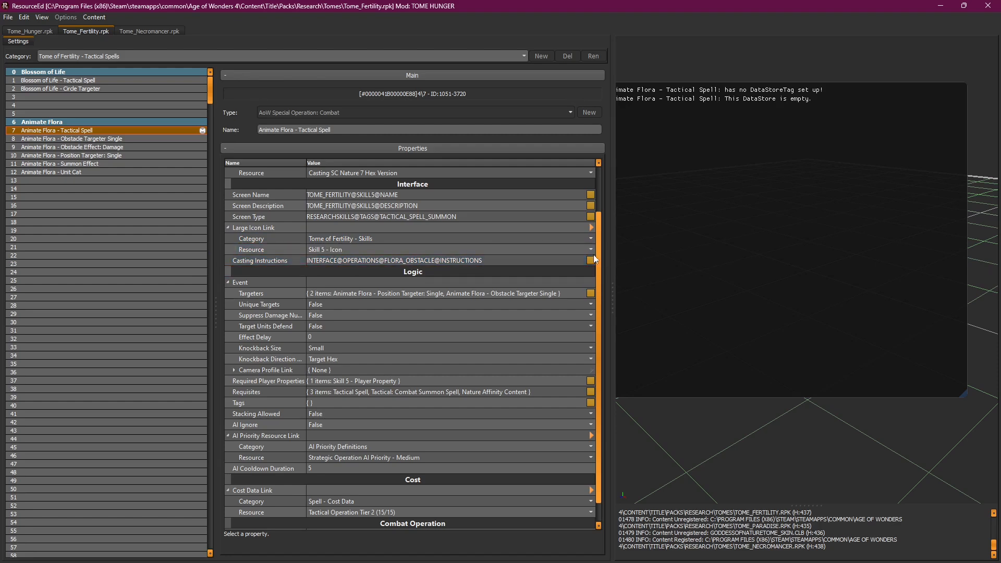
scroll(596, 264, "down", 1)
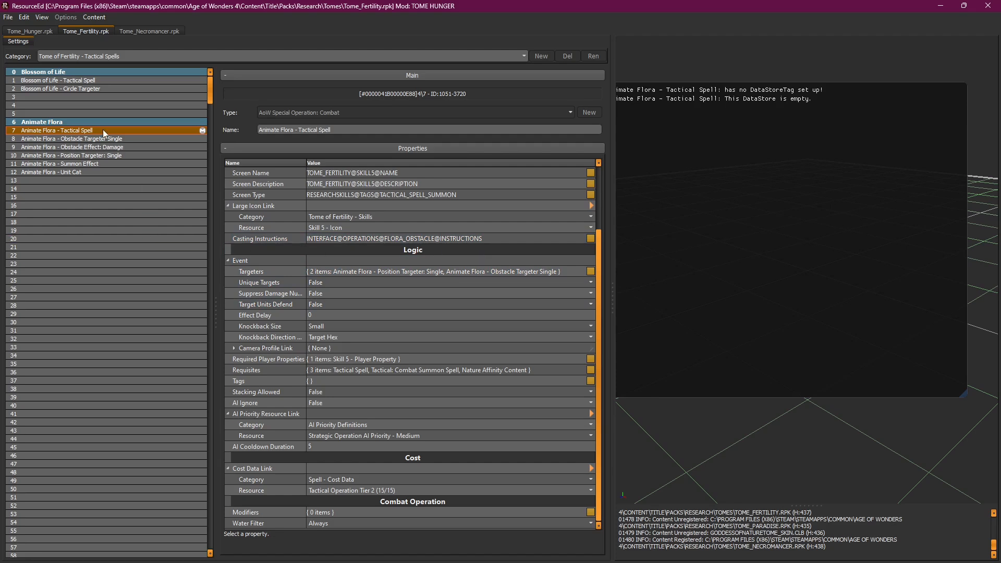
left_click_drag(597, 279, 614, 170)
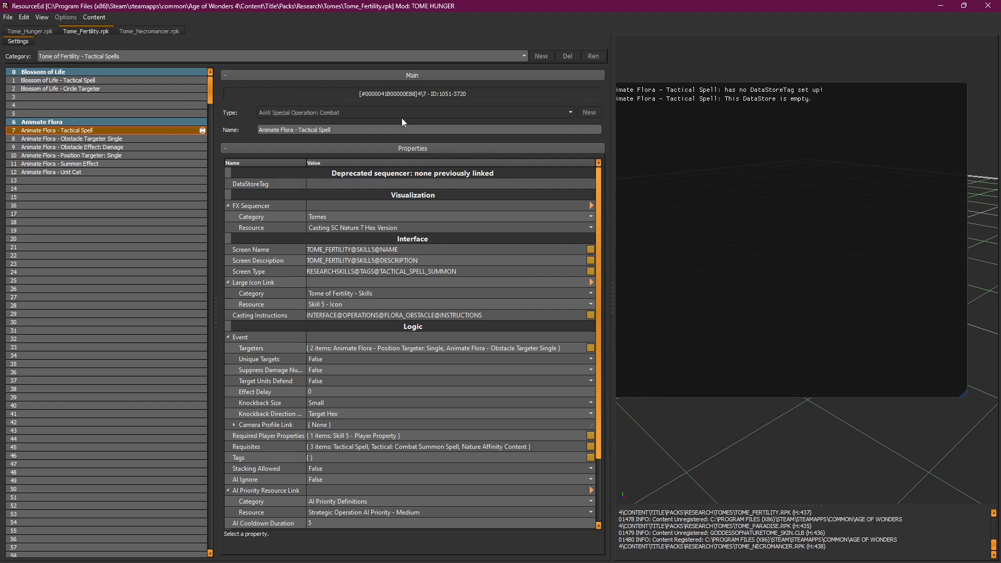
left_click_drag(600, 232, 617, 320)
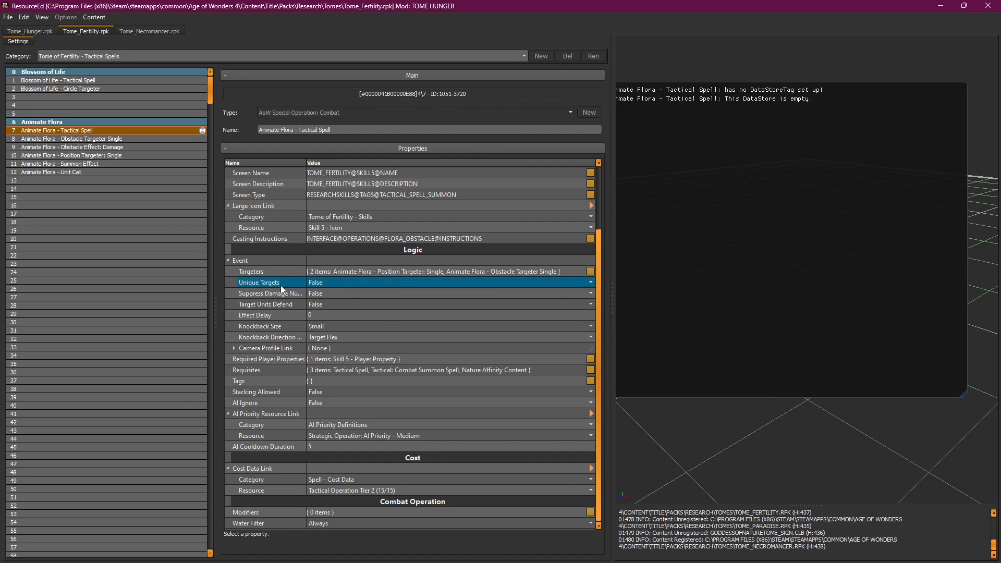
mouse_move(257, 286)
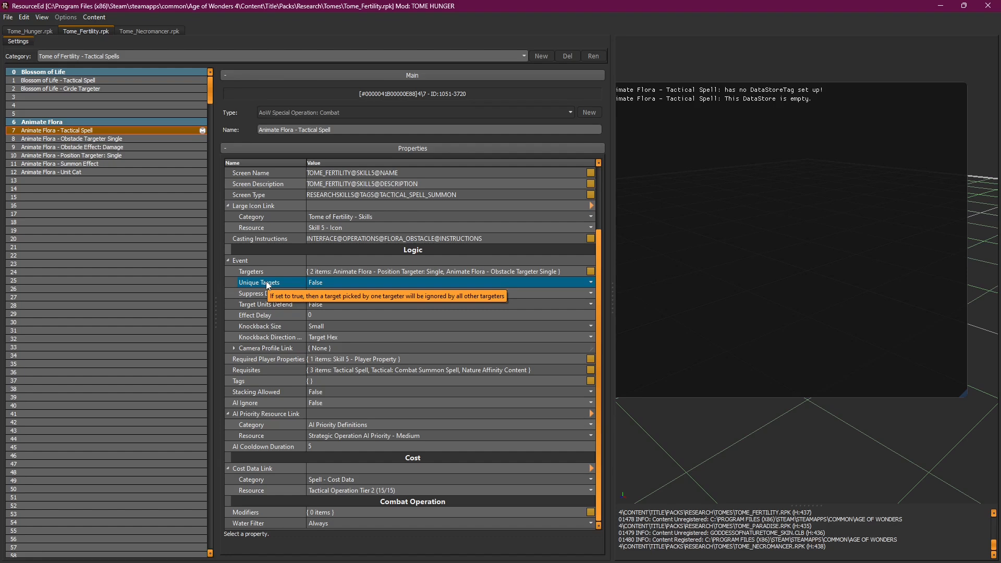
left_click(255, 294)
left_click(352, 359)
left_click(256, 306)
left_click(262, 295)
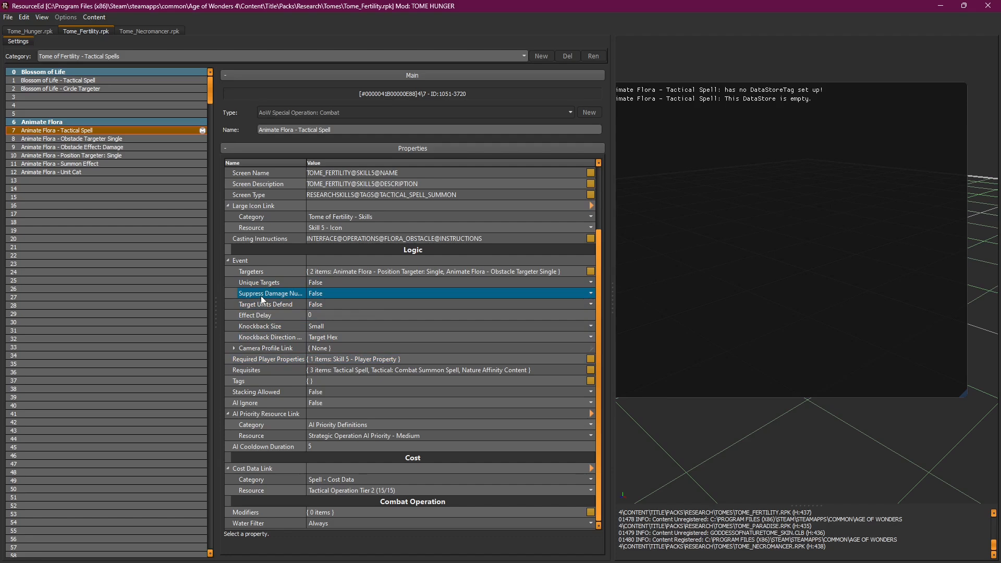
left_click(252, 306)
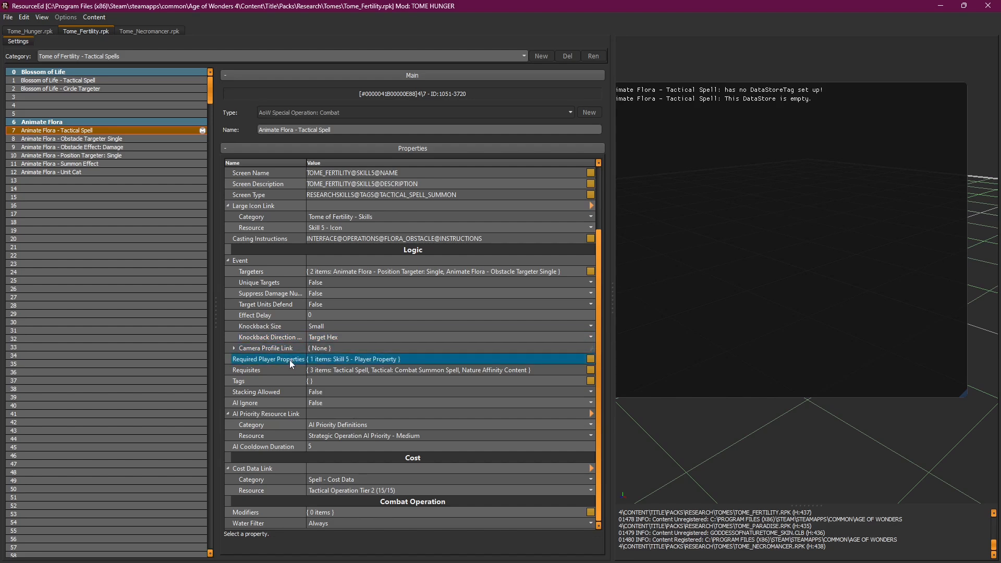
mouse_move(290, 360)
left_click(127, 53)
left_click(137, 93)
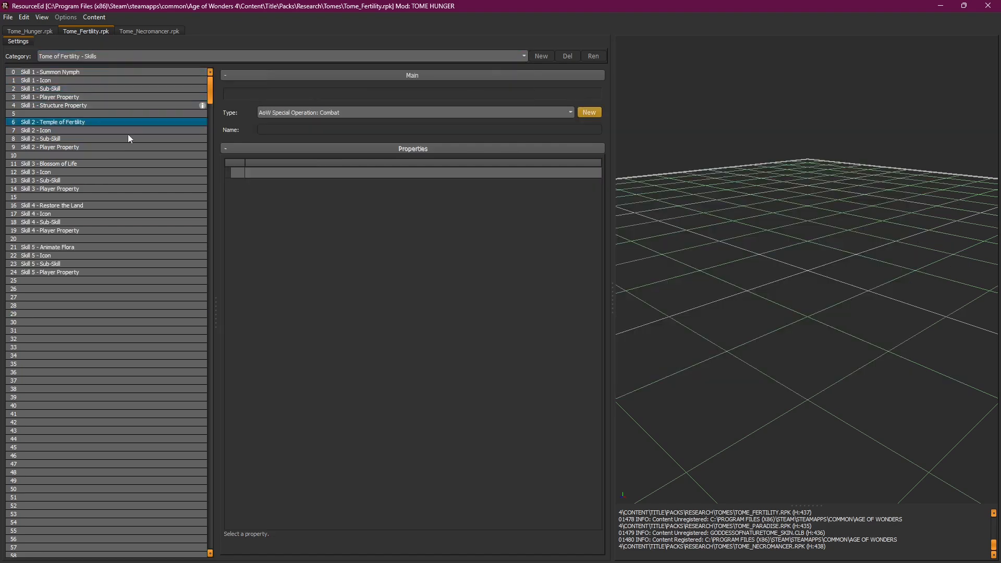
left_click(81, 248)
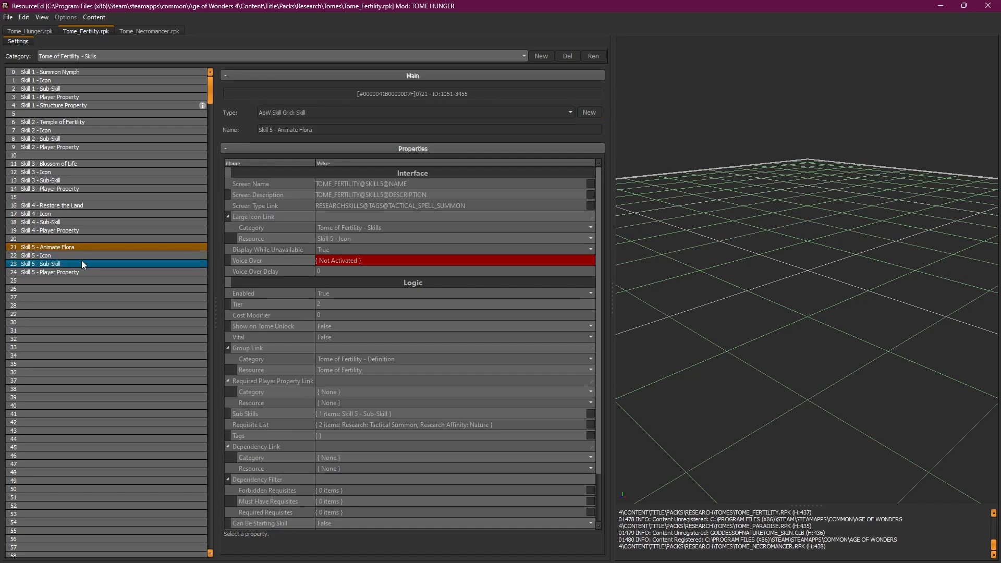
left_click(81, 262)
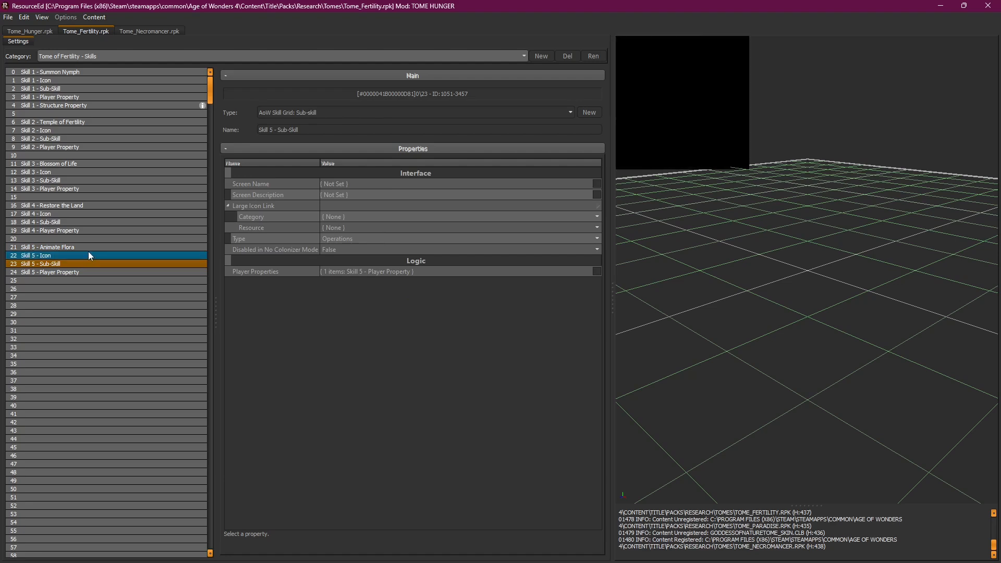
left_click(90, 248)
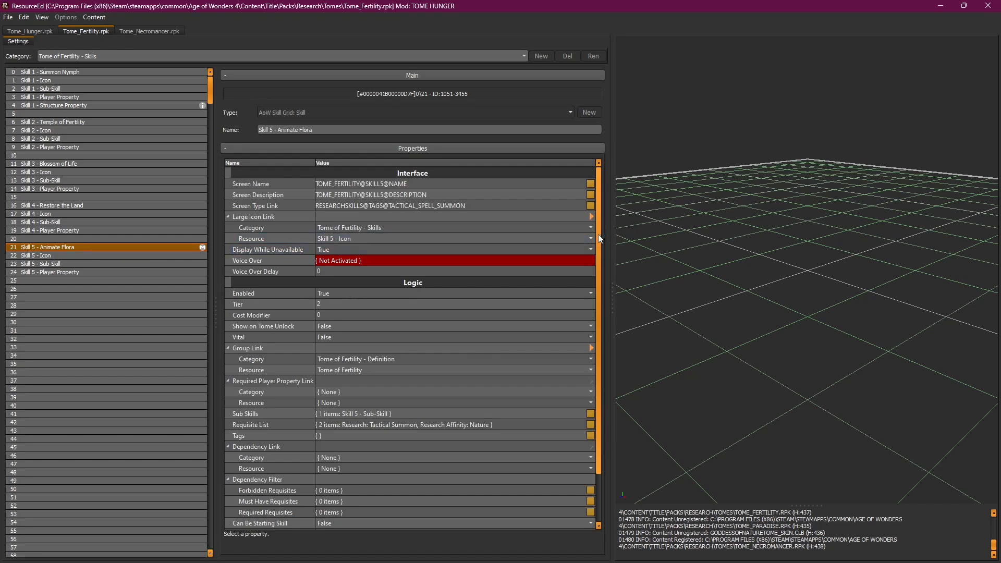
scroll(599, 233, "down", 2)
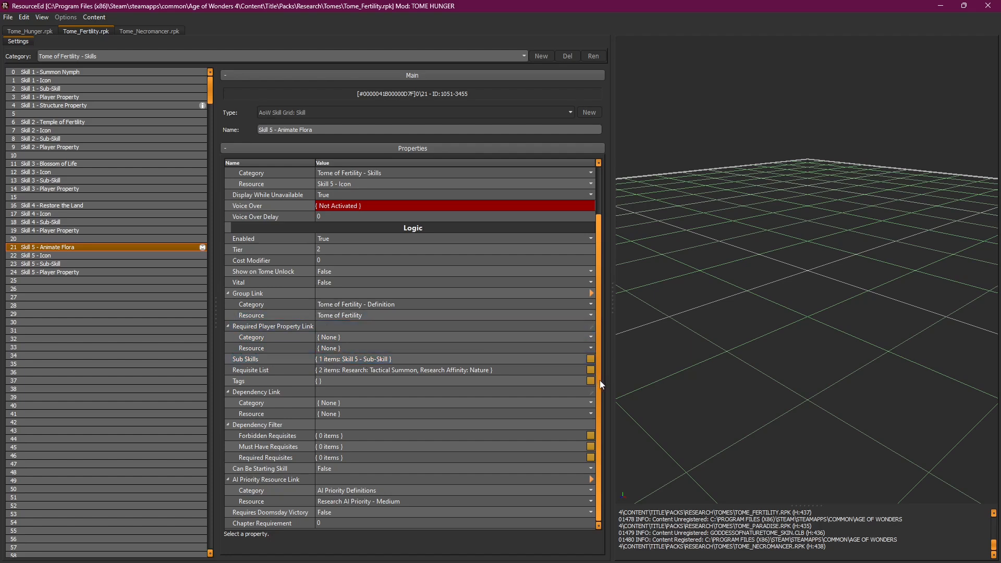
scroll(600, 383, "up", 1)
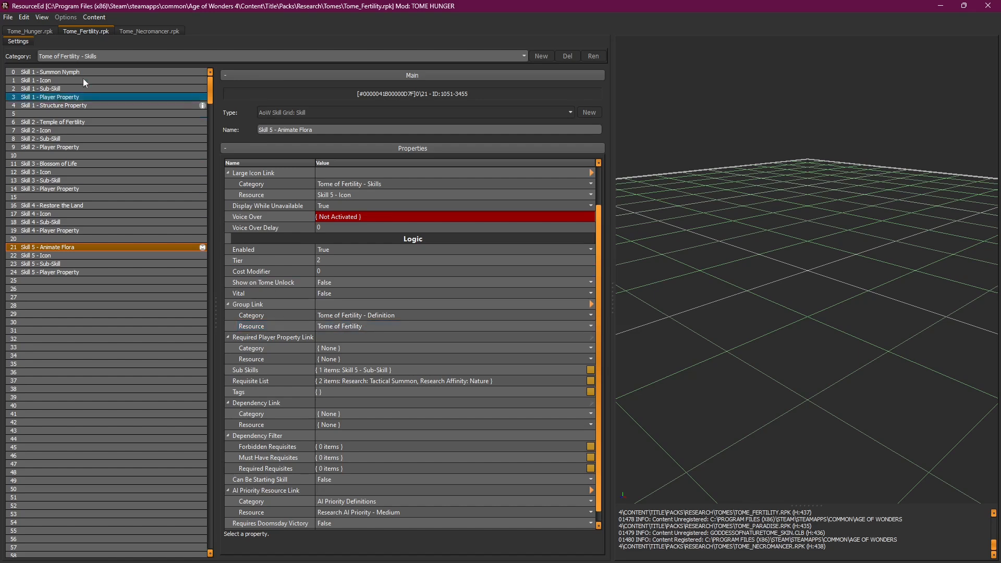
left_click(94, 55)
left_click(103, 107)
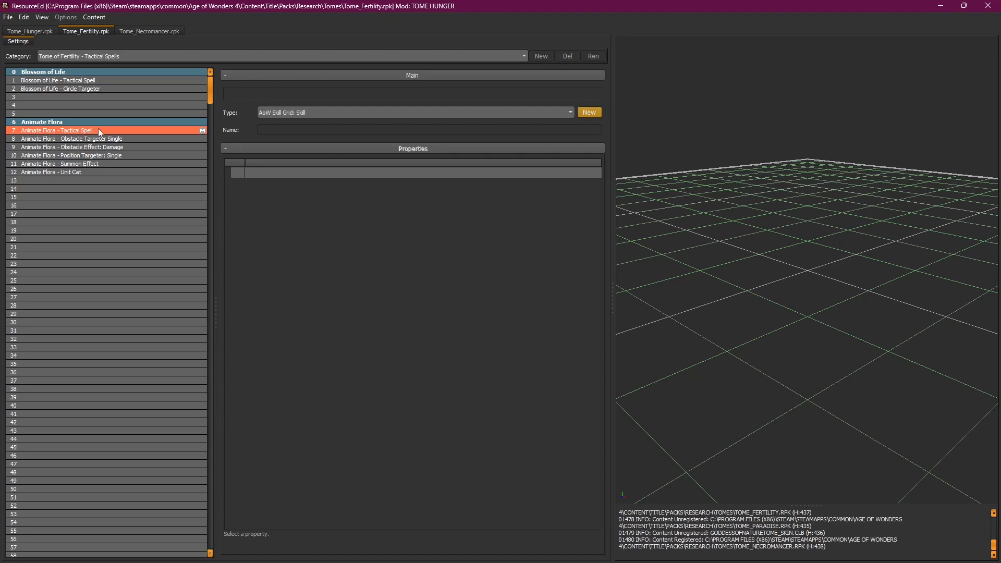
Step: Switch to Tome of Fertility - Skills and compare the Skill 5 Animate Flora, Sub-Skill and Player Property entries
left_click(146, 55)
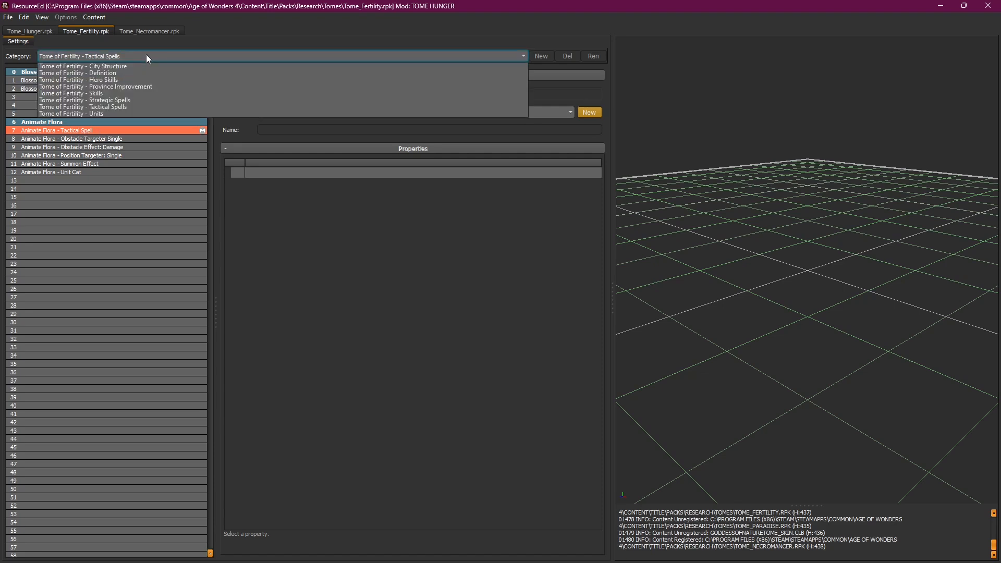
left_click(146, 54)
left_click(114, 132)
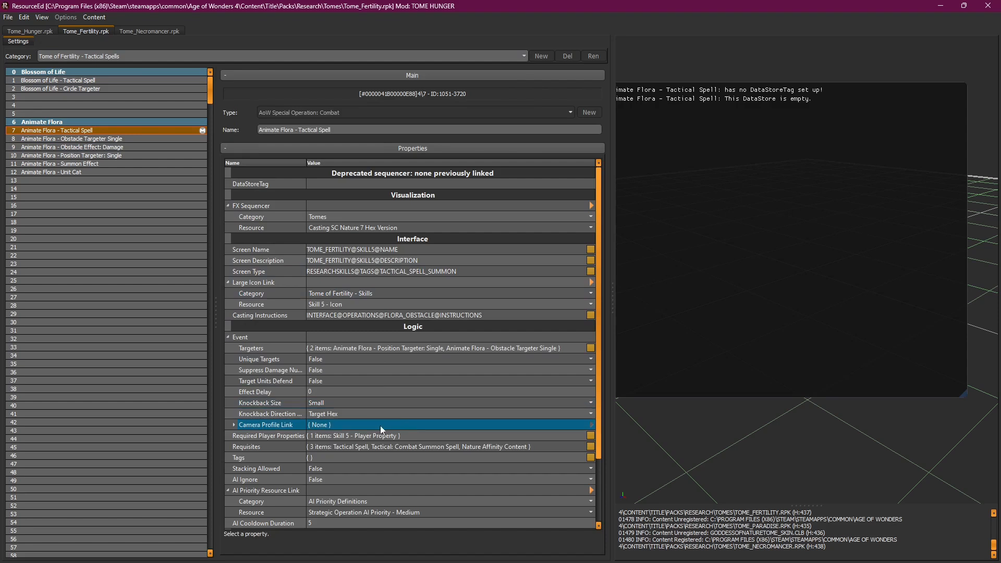
left_click(131, 57)
left_click(124, 93)
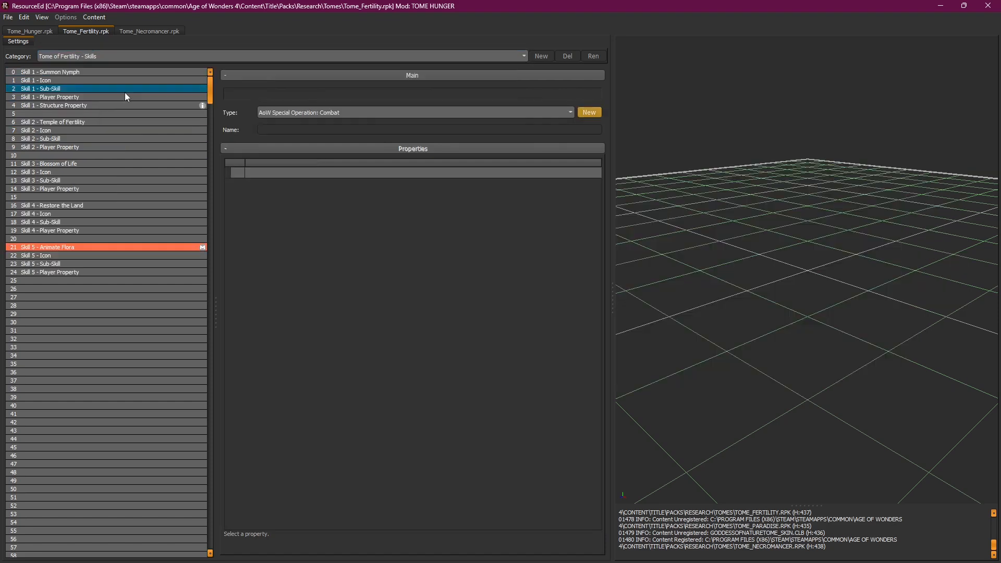
left_click(67, 246)
left_click(73, 265)
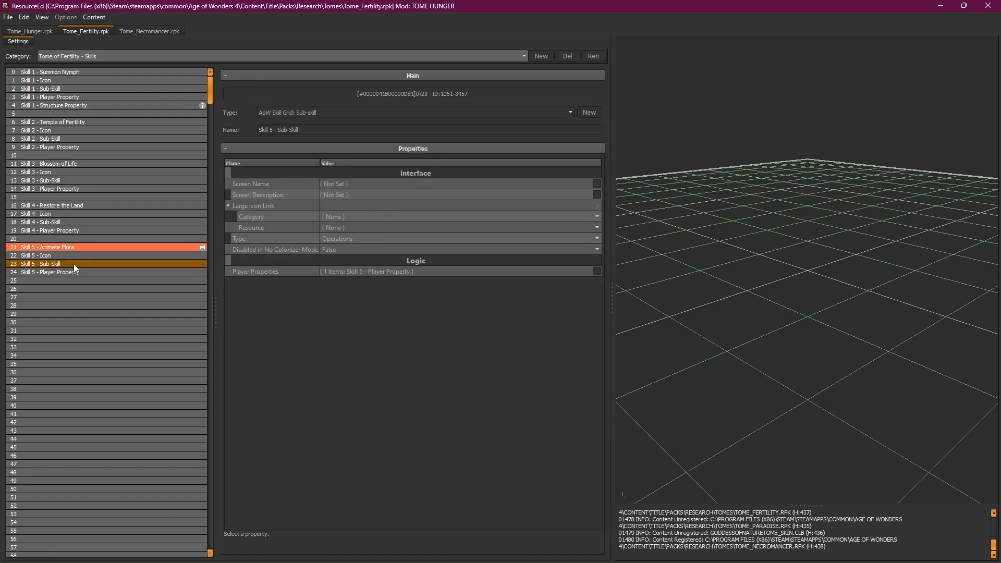
left_click(74, 272)
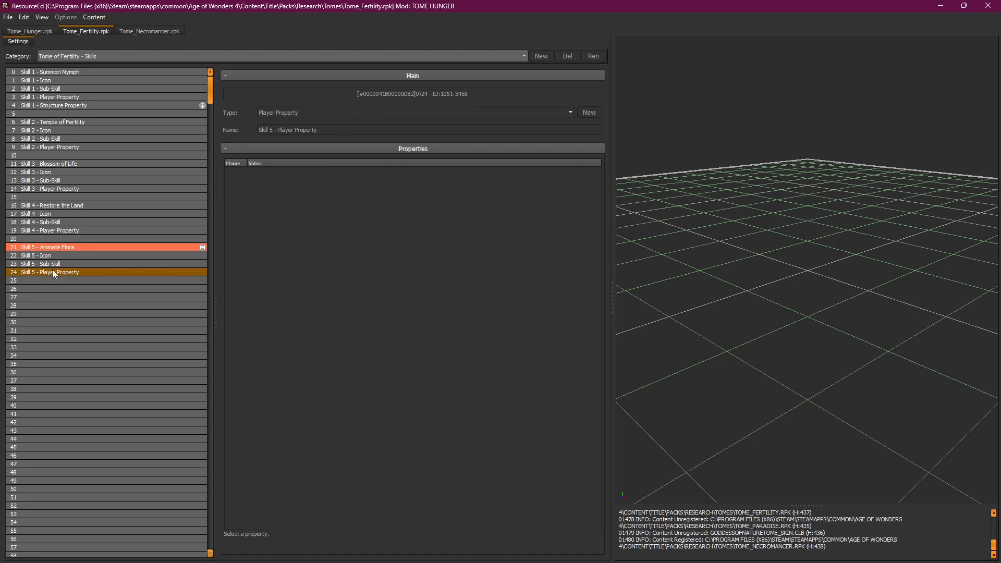
left_click(55, 263)
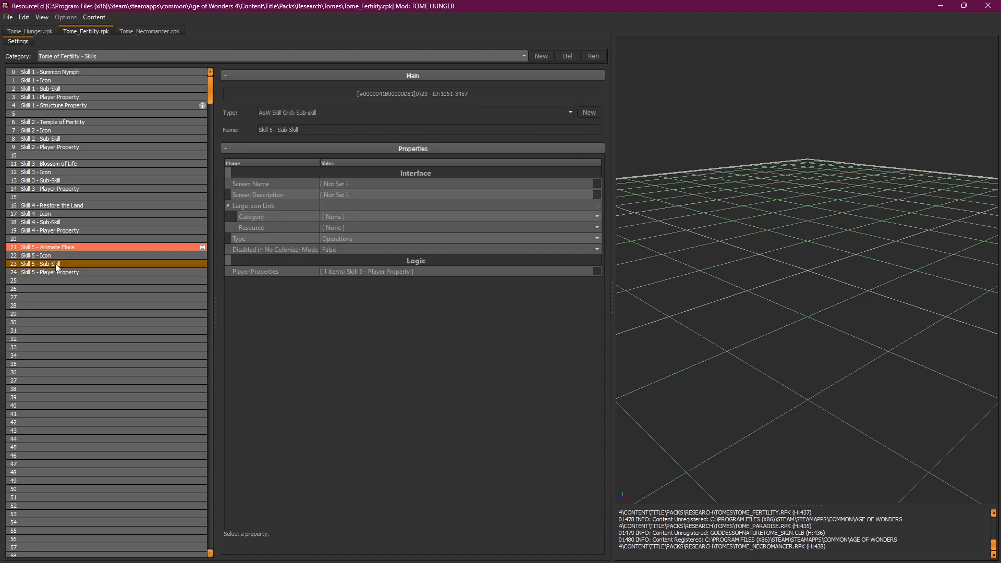
left_click(61, 248)
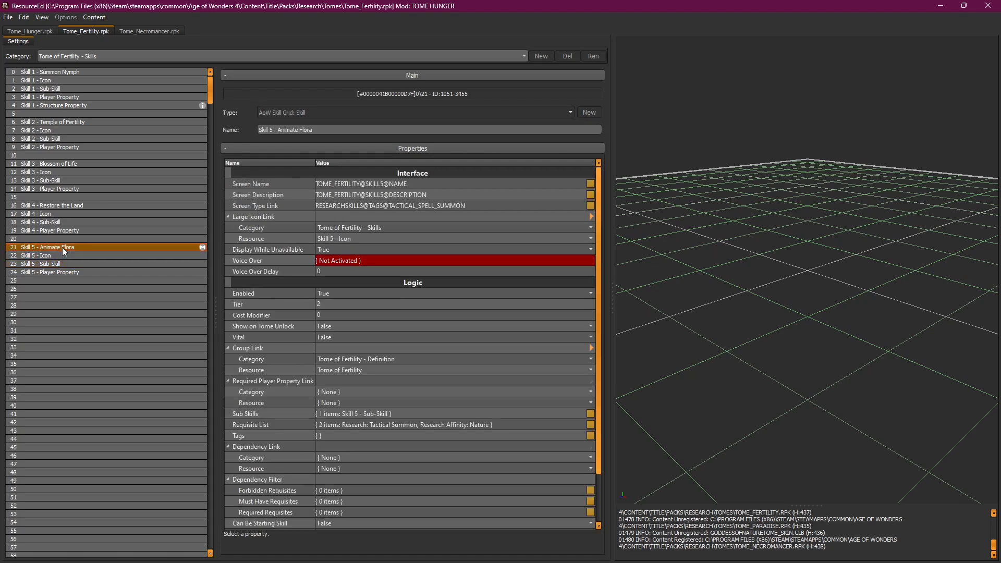
left_click_drag(599, 252, 603, 315)
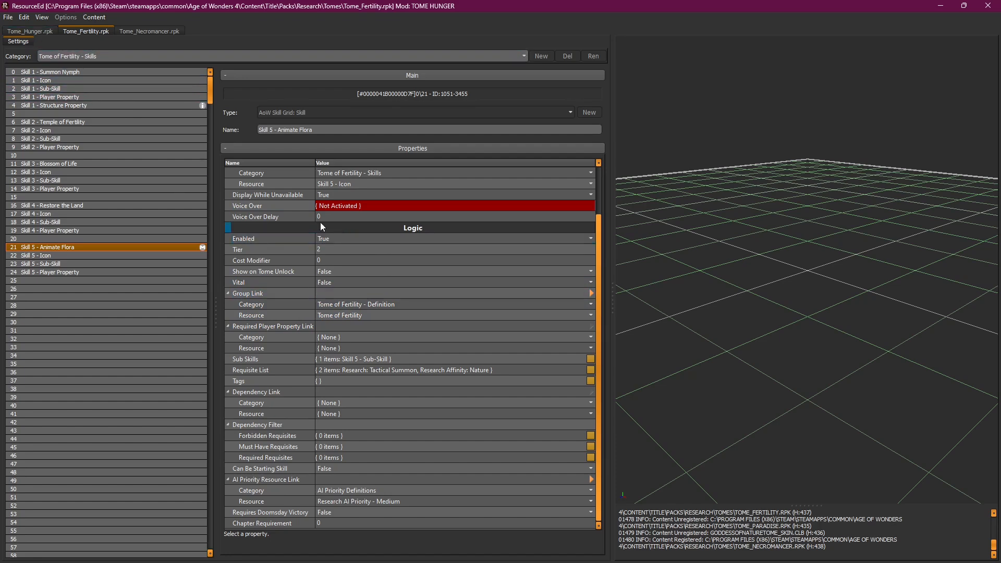
Step: Return to Tome of Fertility - Tactical Spells and reopen Animate Flora - Tactical Spell
left_click(36, 32)
left_click(86, 31)
left_click(73, 56)
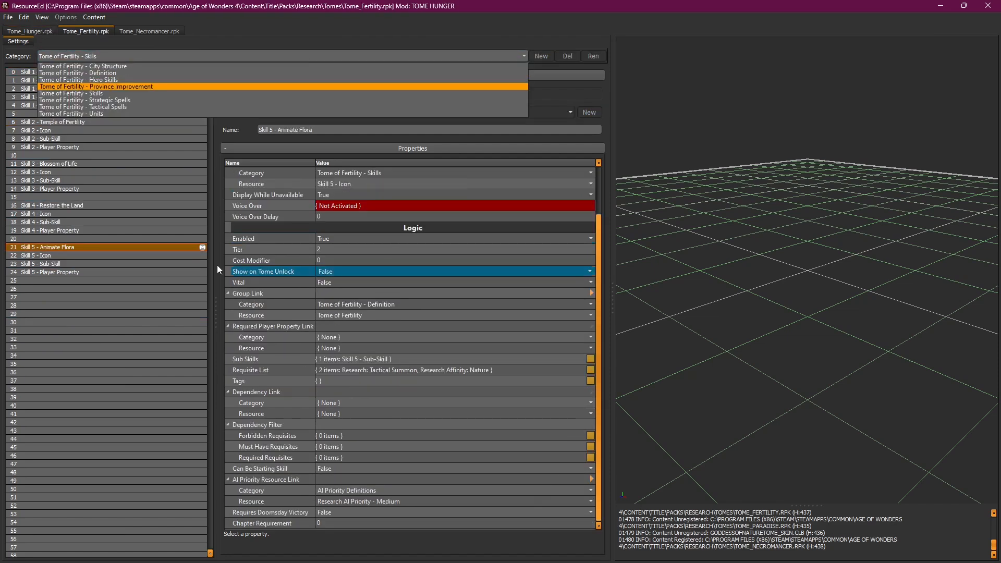
left_click(103, 246)
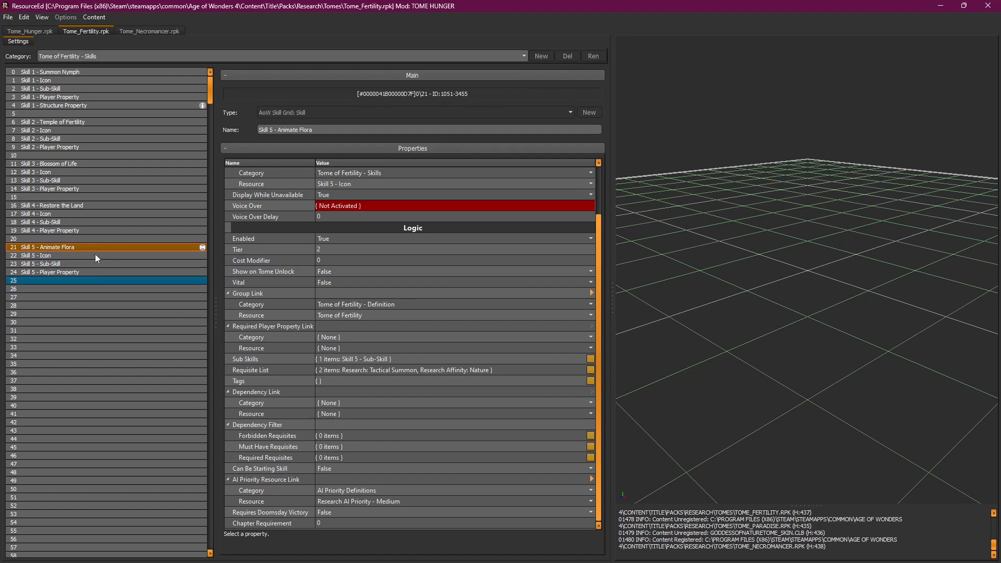
left_click(102, 59)
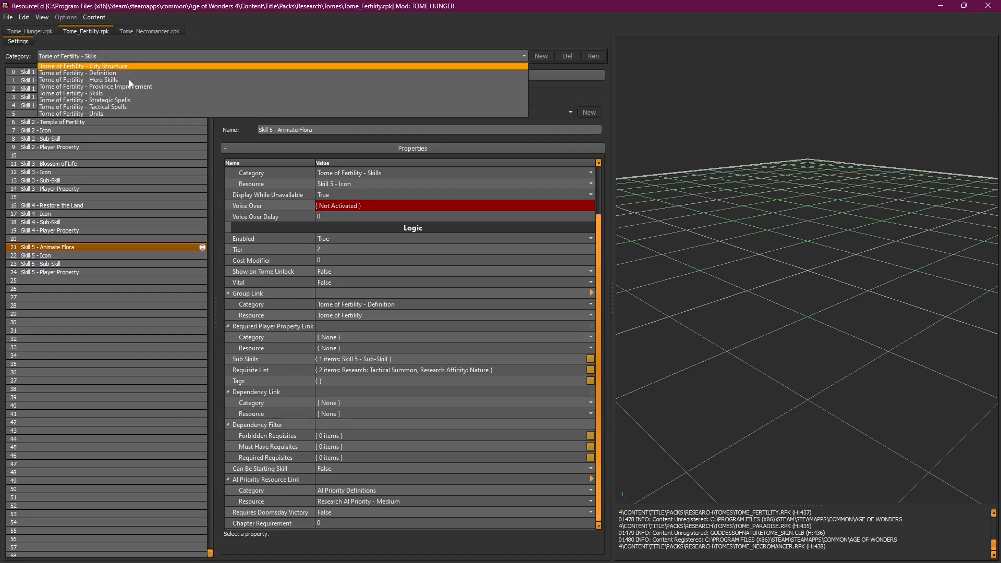
left_click(123, 105)
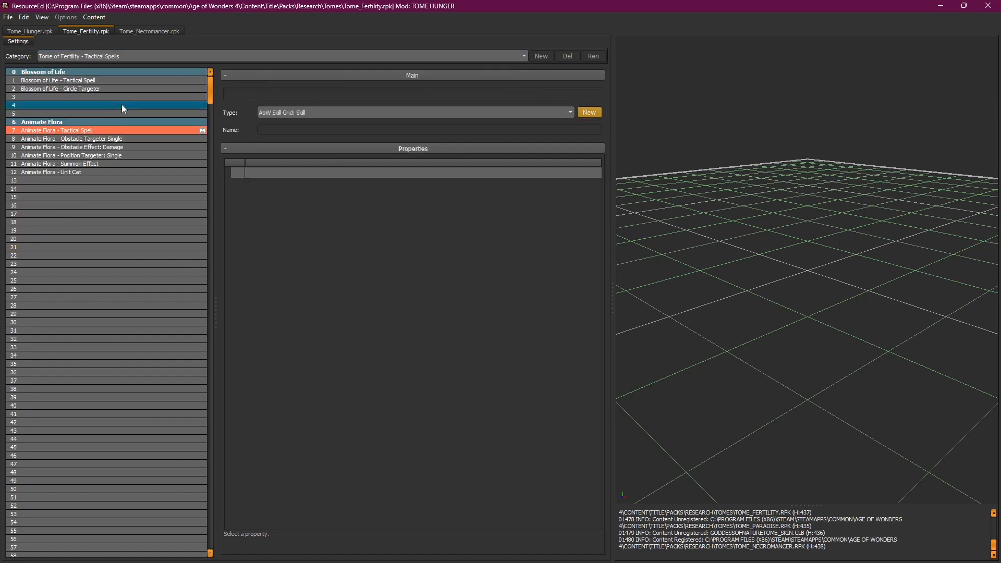
left_click(95, 131)
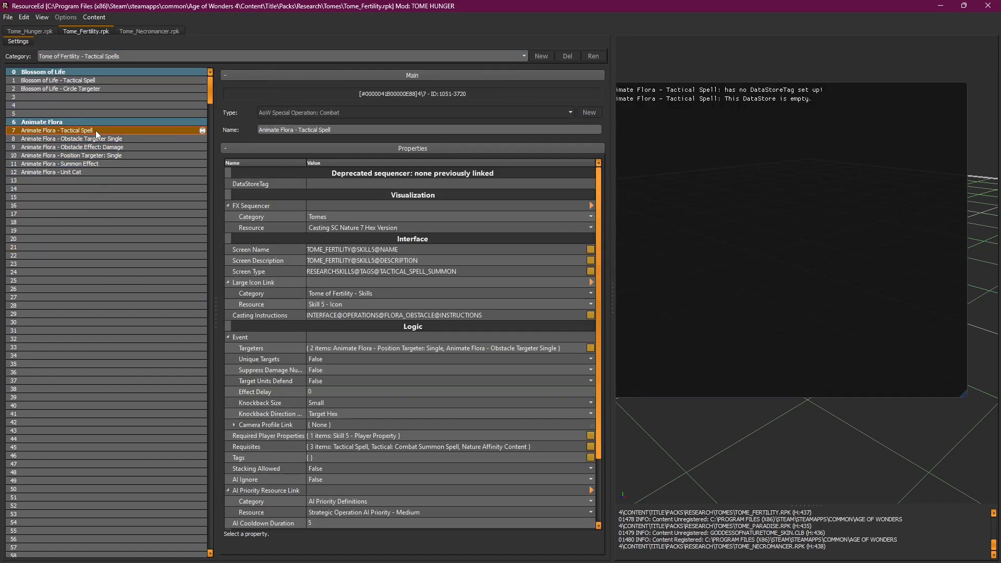
scroll(598, 235, "down", 3)
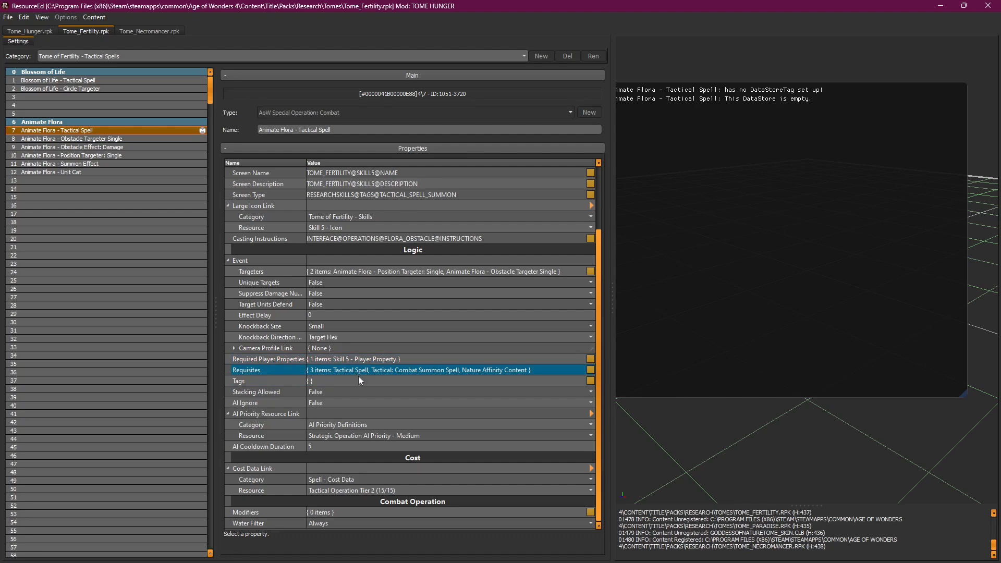
left_click(339, 381)
left_click(274, 390)
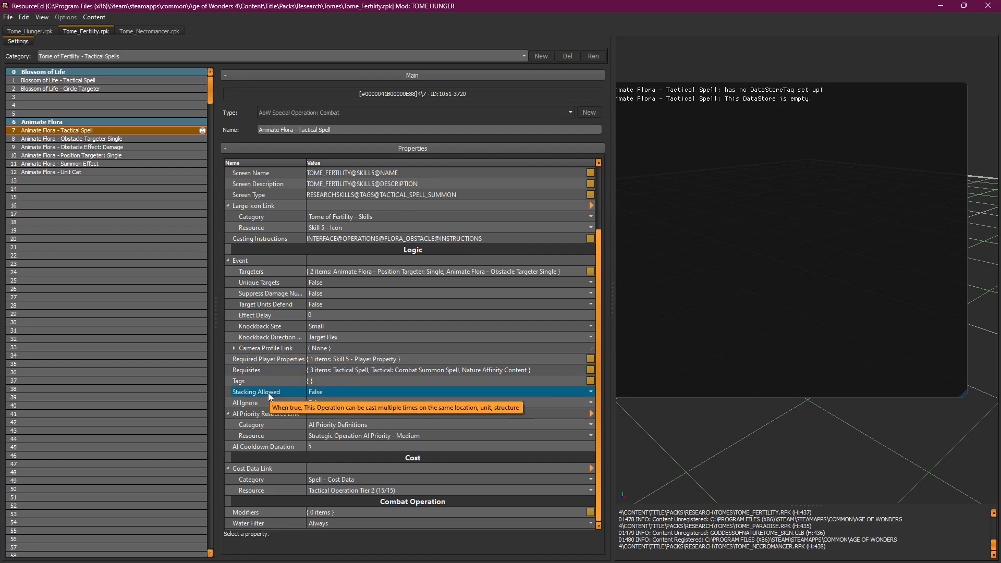
left_click(240, 417)
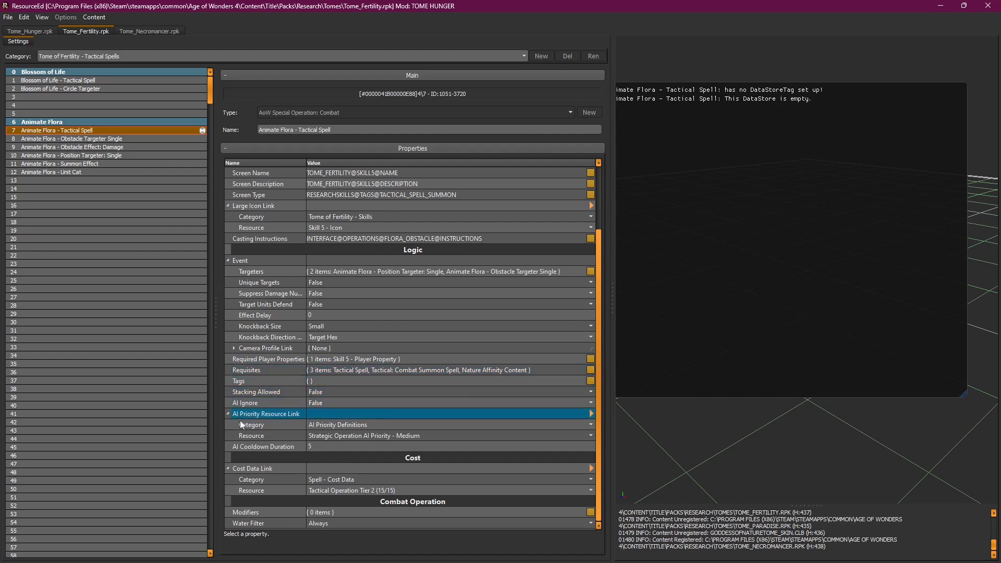
left_click(314, 400)
left_click(300, 414)
left_click(332, 403)
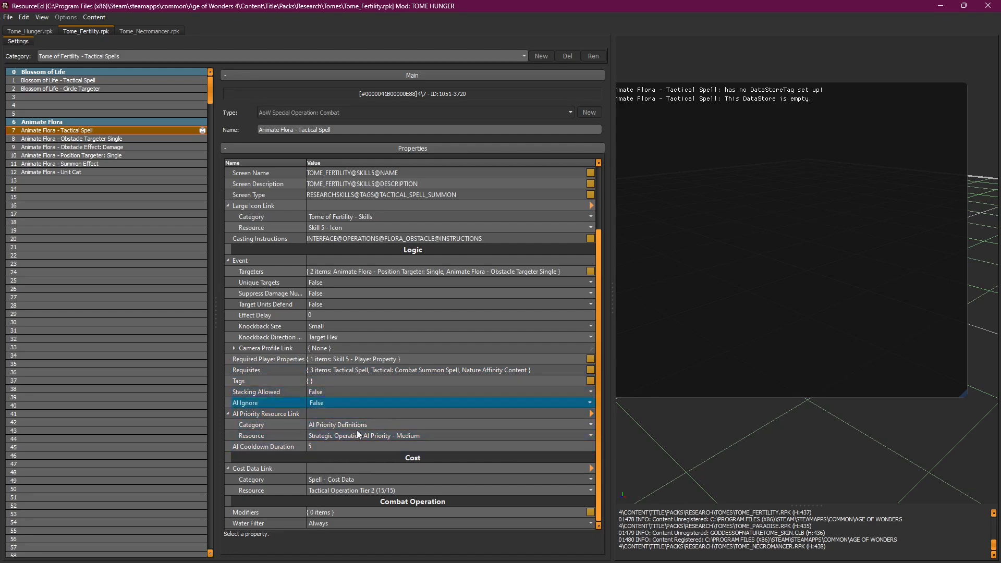
left_click(302, 449)
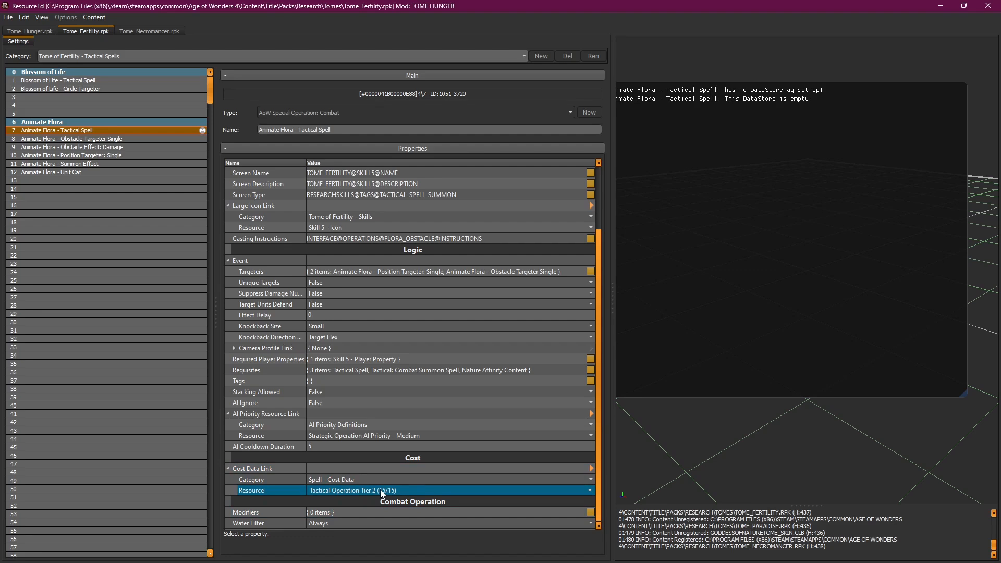
left_click(434, 490)
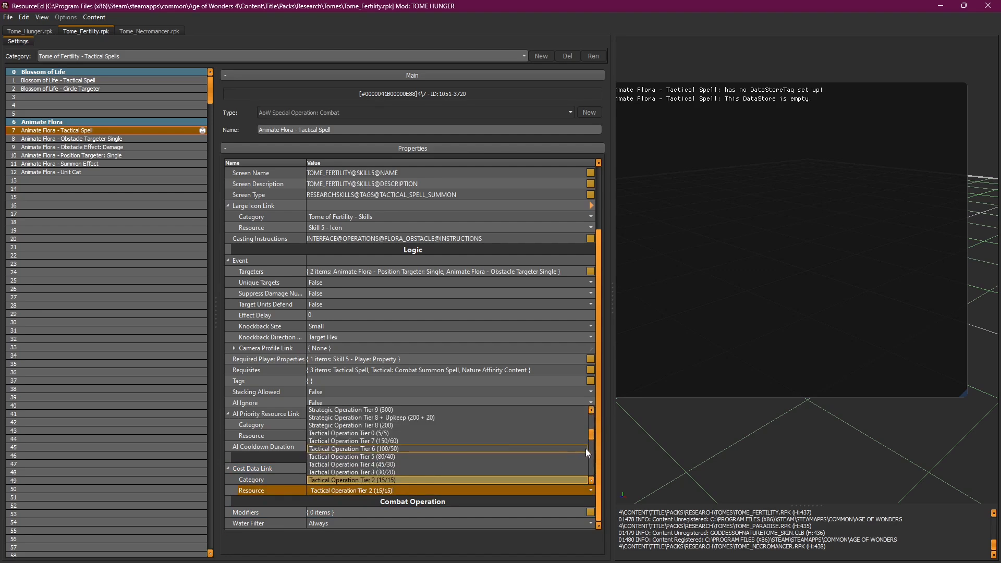
left_click_drag(592, 436, 591, 427)
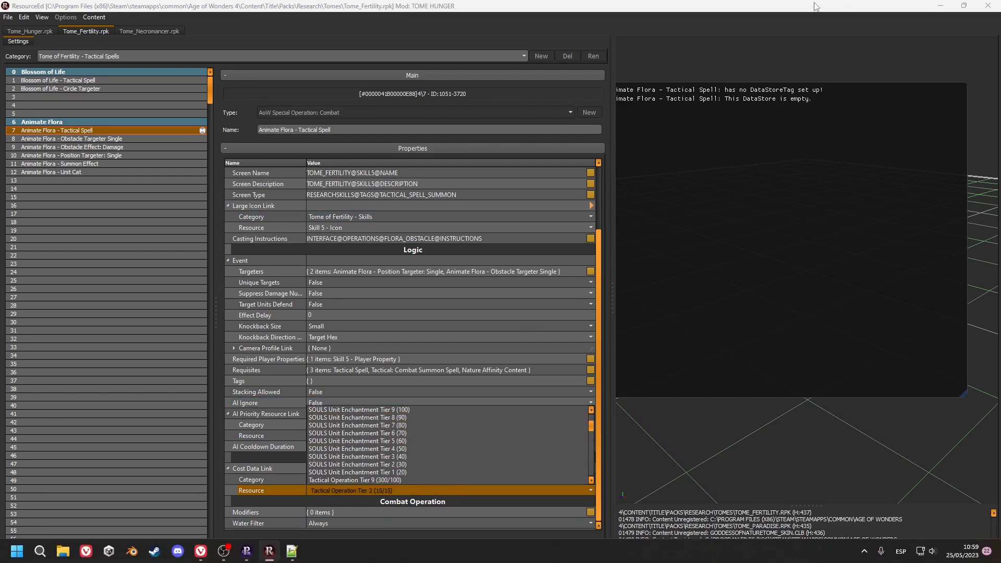
left_click(499, 469)
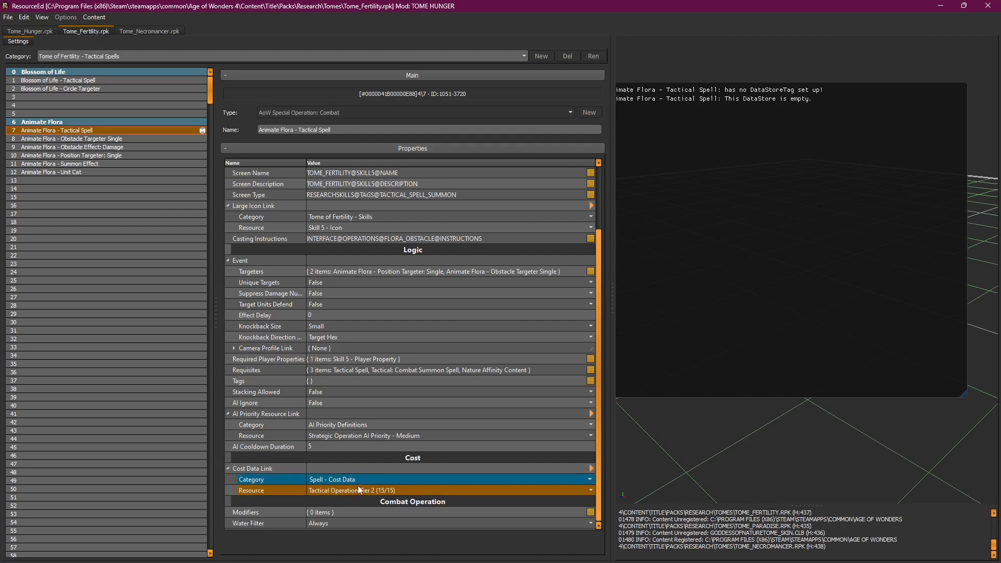
Step: Follow the Cost Data Link to Spell_Definitions' Tactical Operation Tier 2, then reopen Fertility's Skill 5 - Animate Flora
left_click(592, 469)
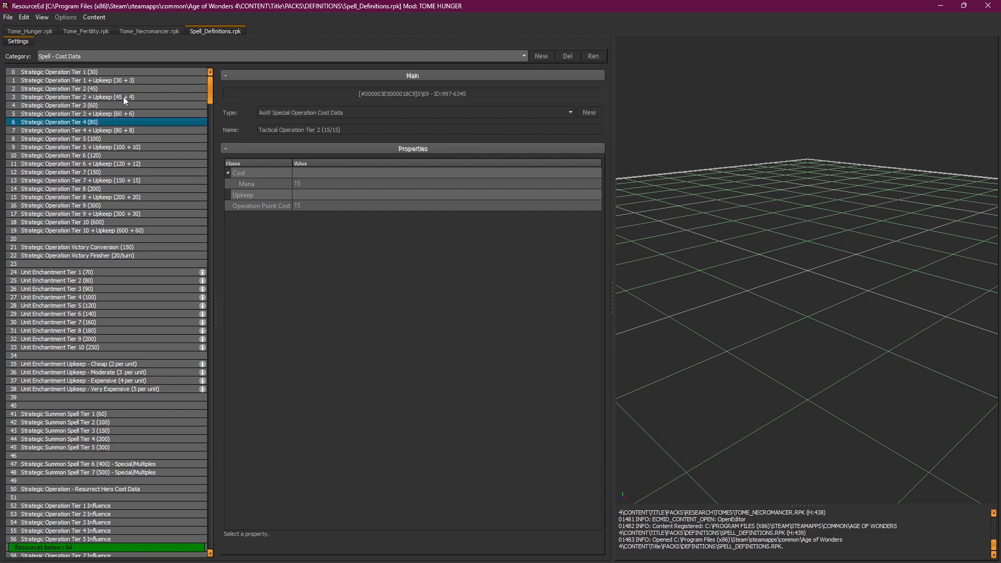
left_click(92, 33)
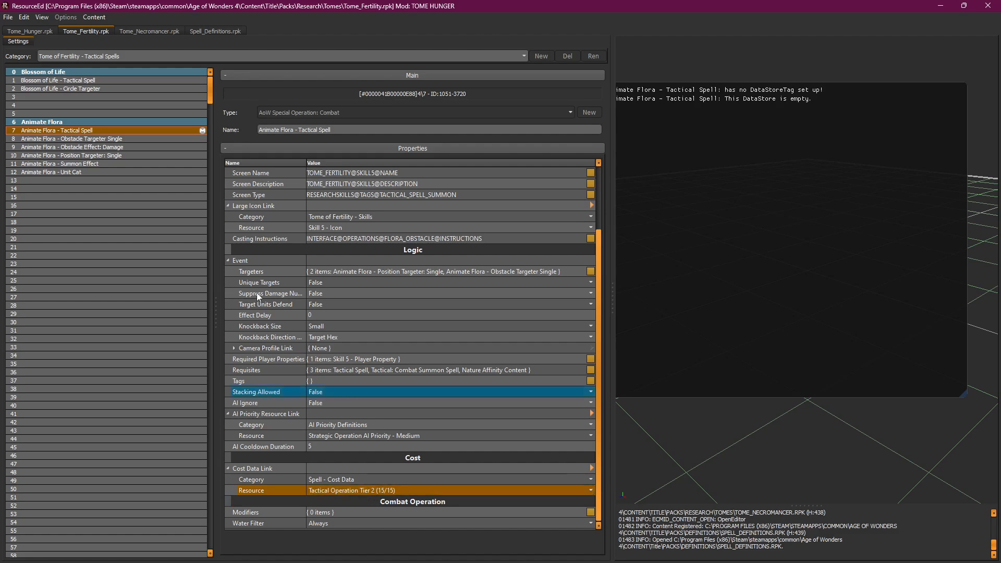
left_click(121, 54)
left_click(118, 93)
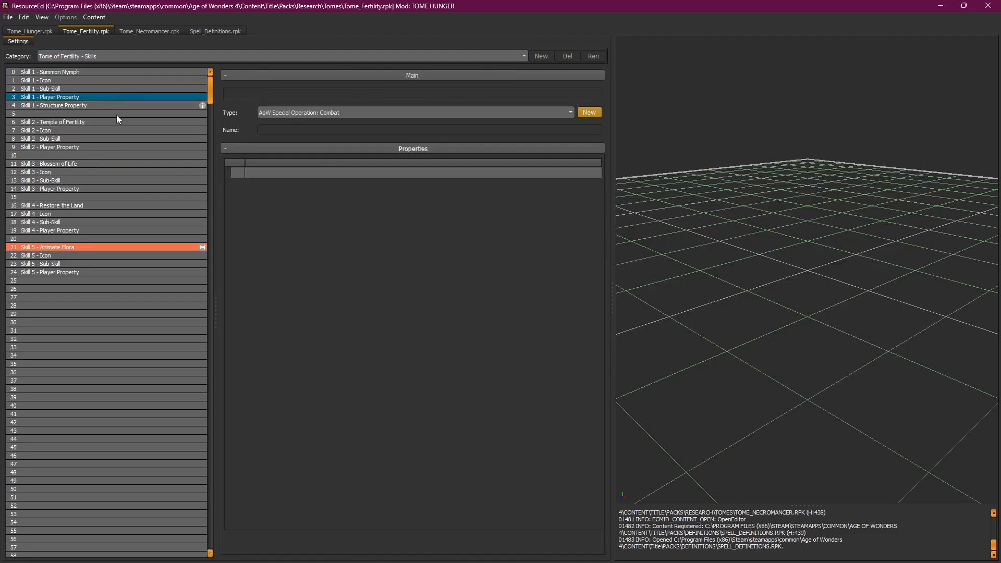
left_click(77, 248)
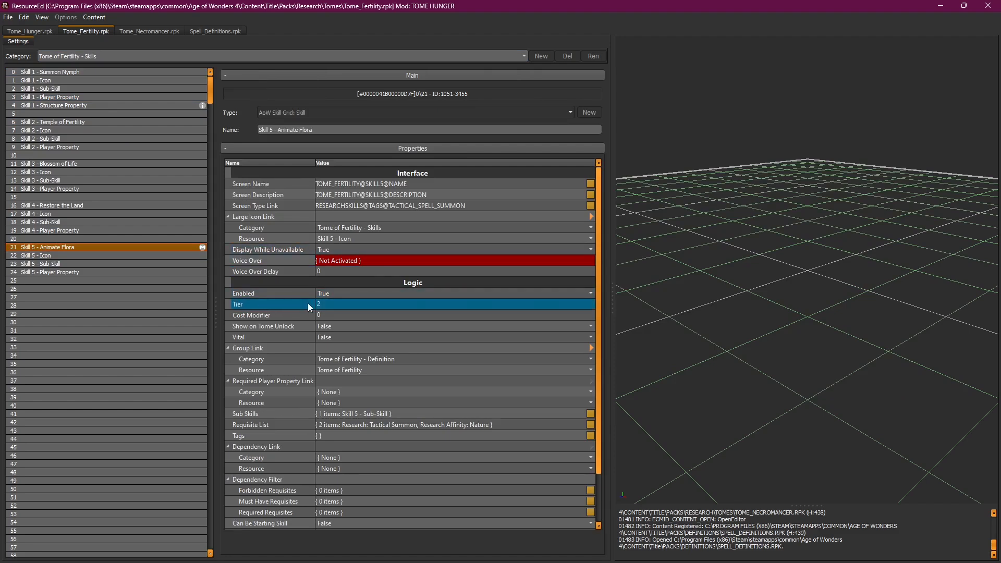
Step: Switch to Tome of Fertility - Tactical Spells and inspect Animate Flora's Water Filter and Modifiers
left_click(136, 59)
left_click(115, 108)
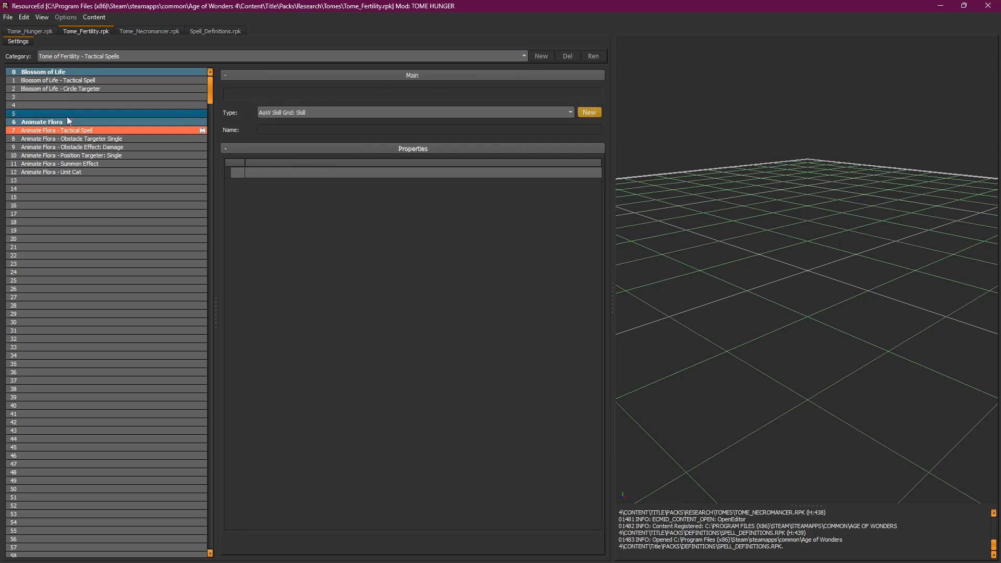
left_click(78, 130)
left_click_drag(598, 333, 611, 419)
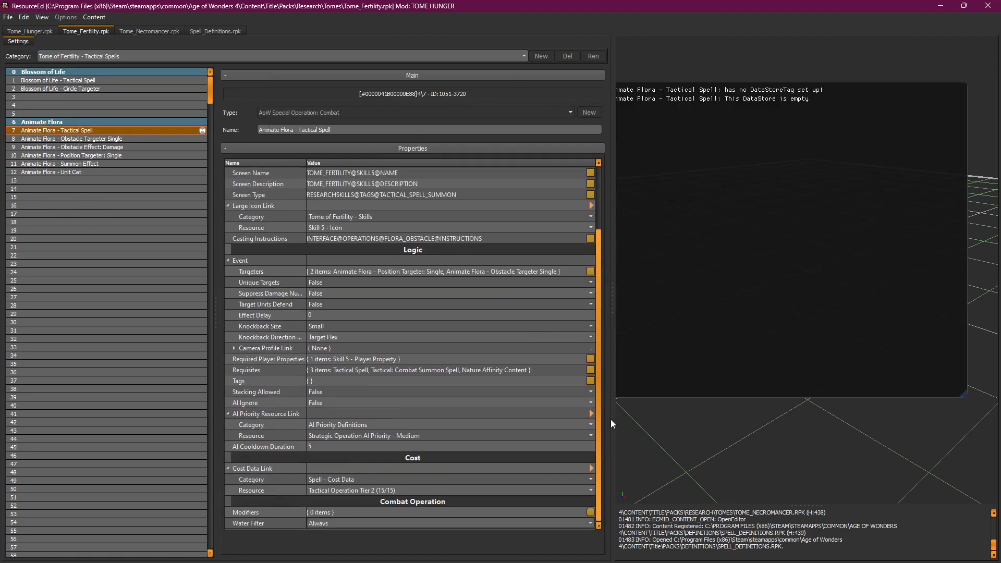
left_click(409, 522)
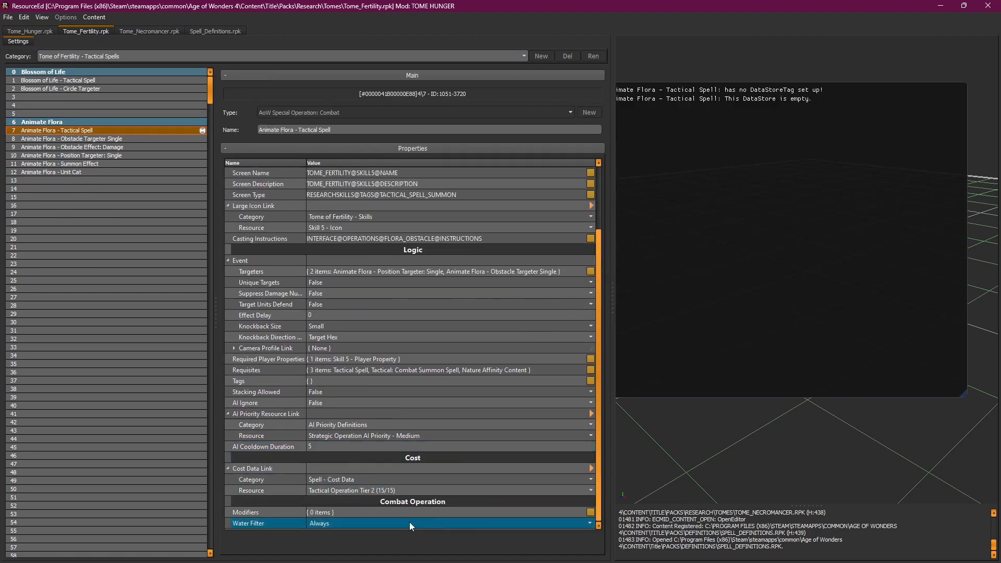
left_click(286, 515)
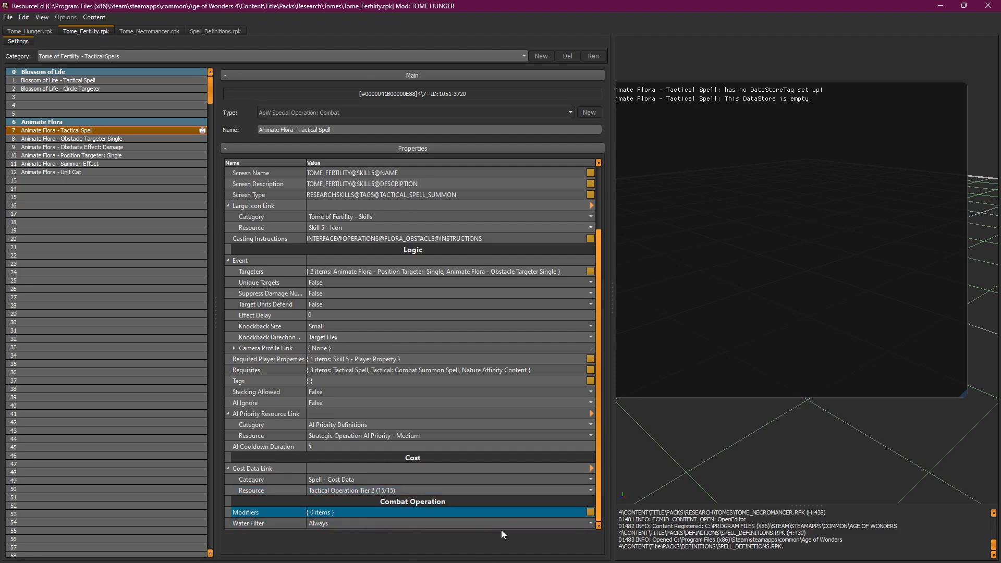
Step: Compare the spell's Targeters with the Animate Flora - Obstacle Targeter Single entry, ending on the targeter
scroll(600, 434, "up", 3)
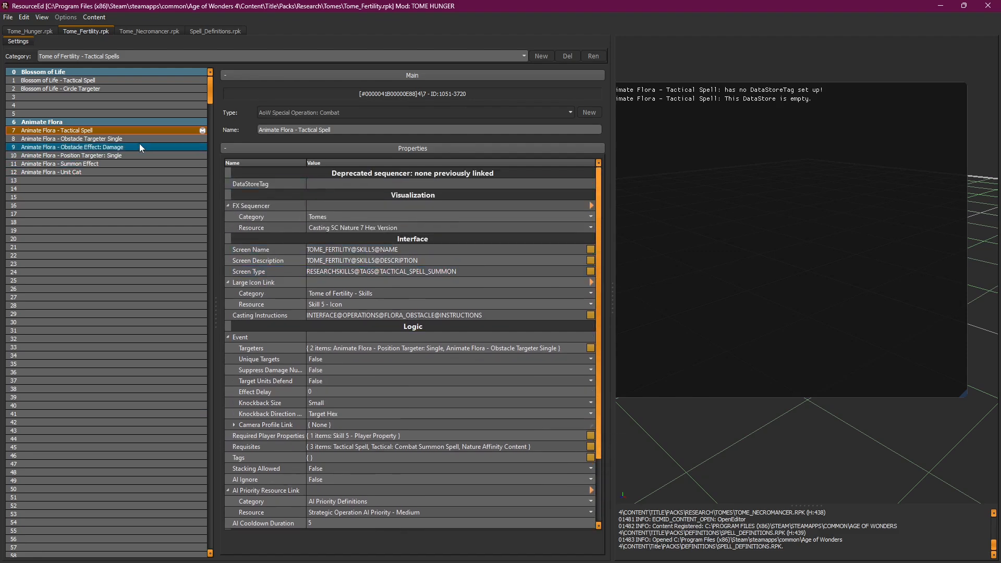
left_click(71, 141)
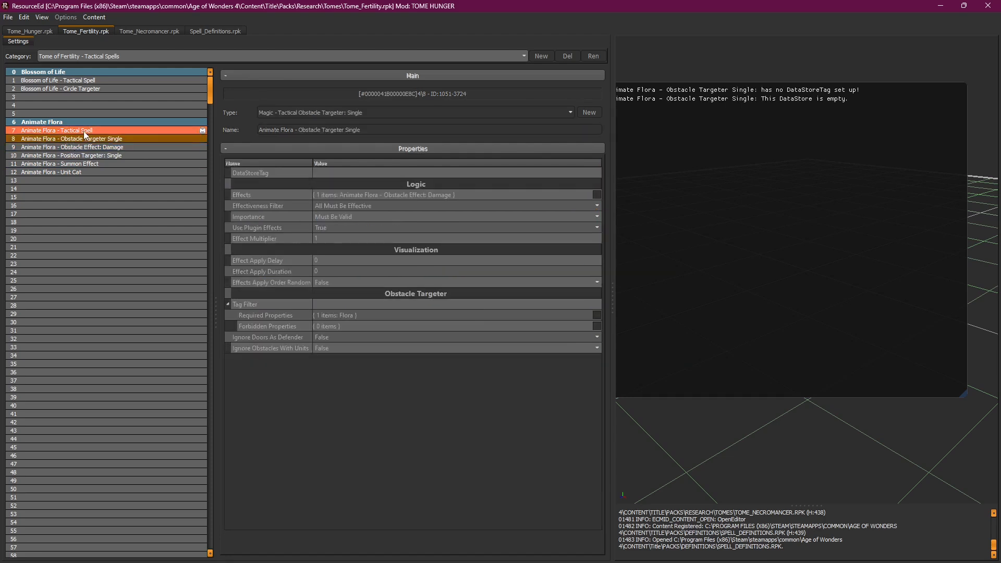
left_click(84, 131)
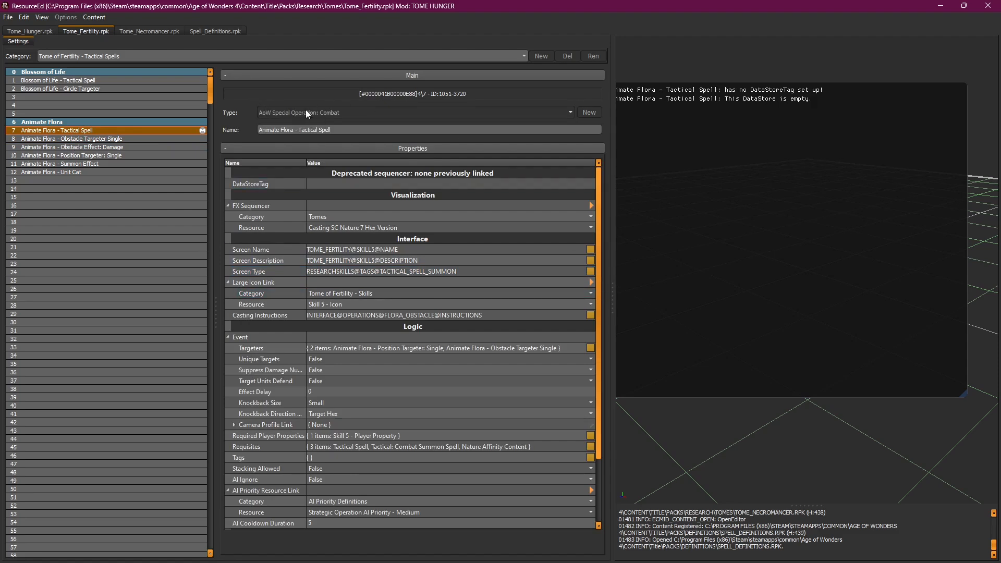
left_click(392, 348)
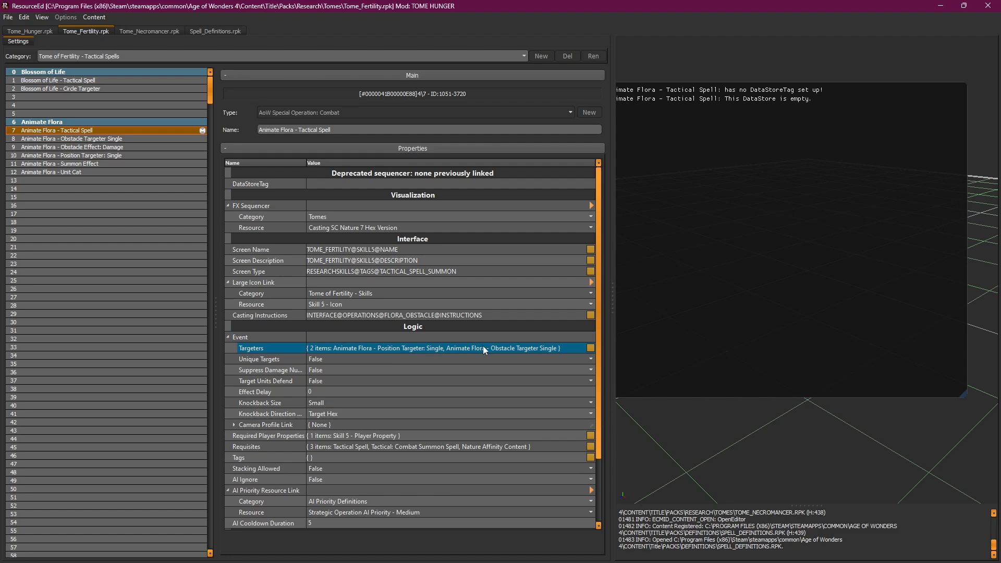
left_click(140, 138)
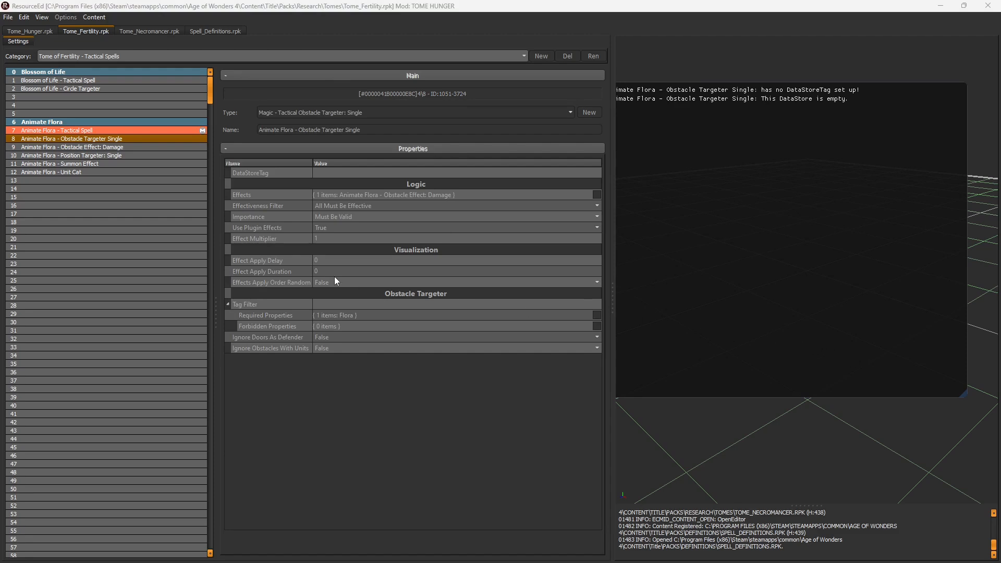
Step: Bring OBS Studio to the front and pause the screen recording
key("super")
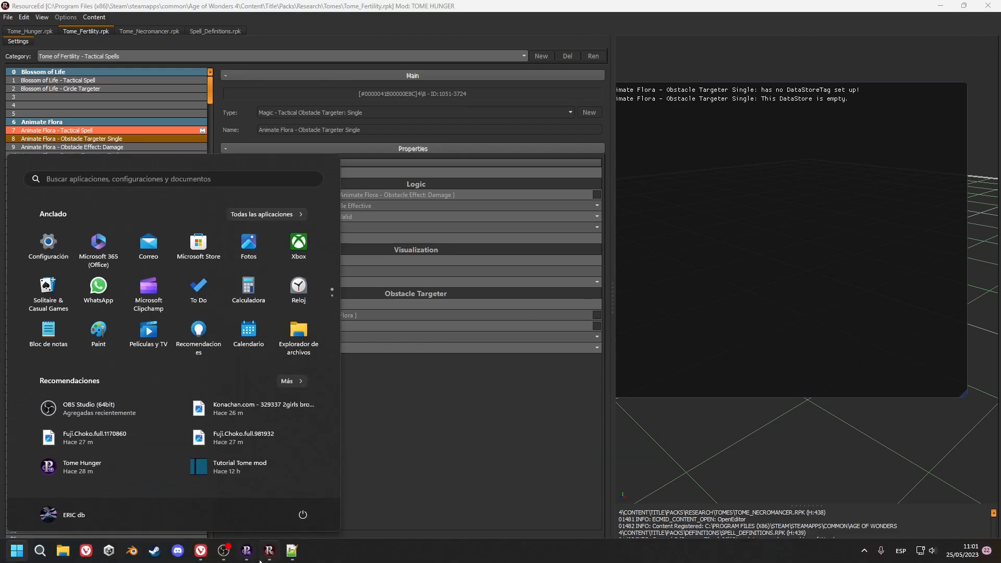
left_click(224, 554)
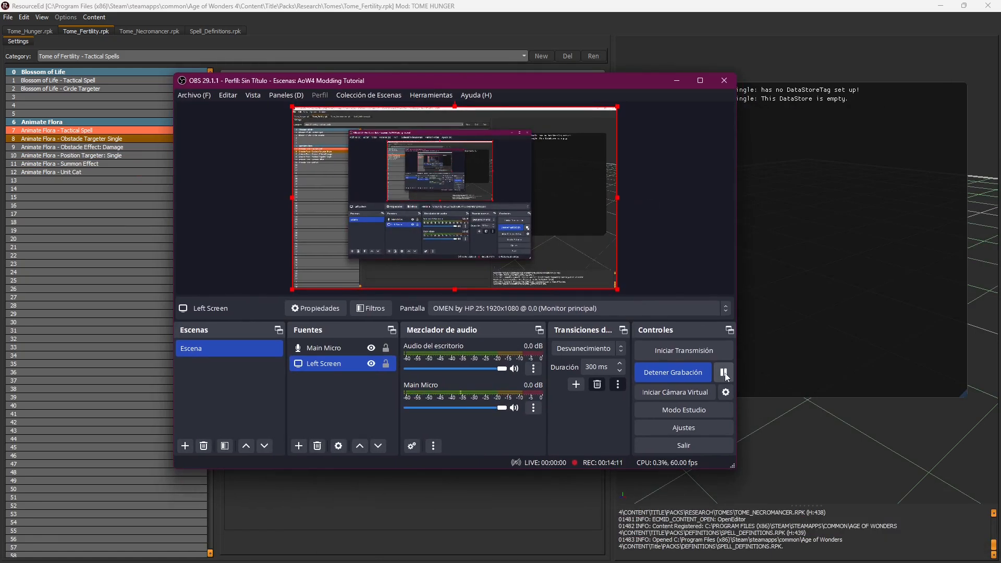
left_click(725, 373)
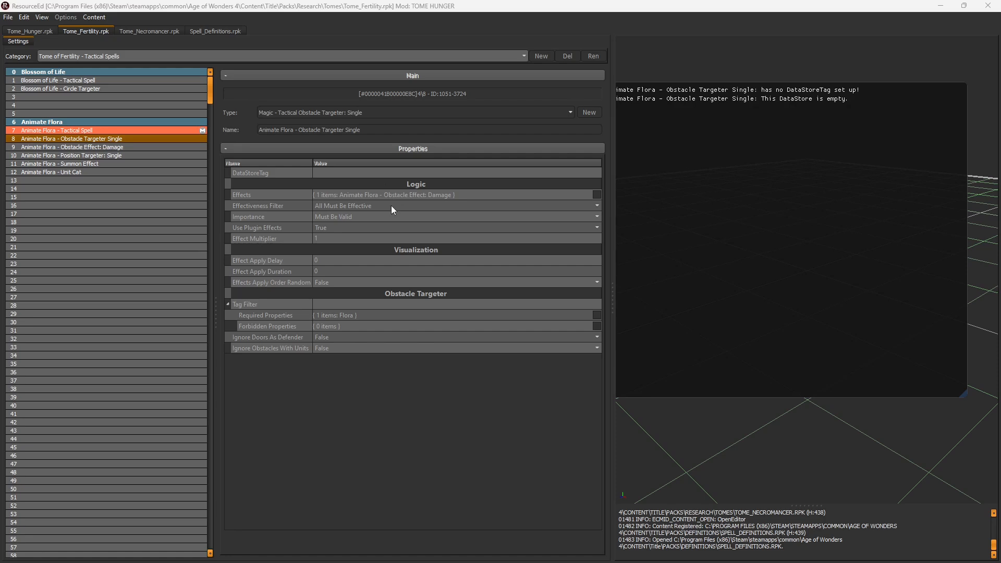
Step: Override the Animate Flora obstacle targeter, confirm its Flora tag, and view its 99 Physical damage effect
right_click(151, 140)
left_click(164, 144)
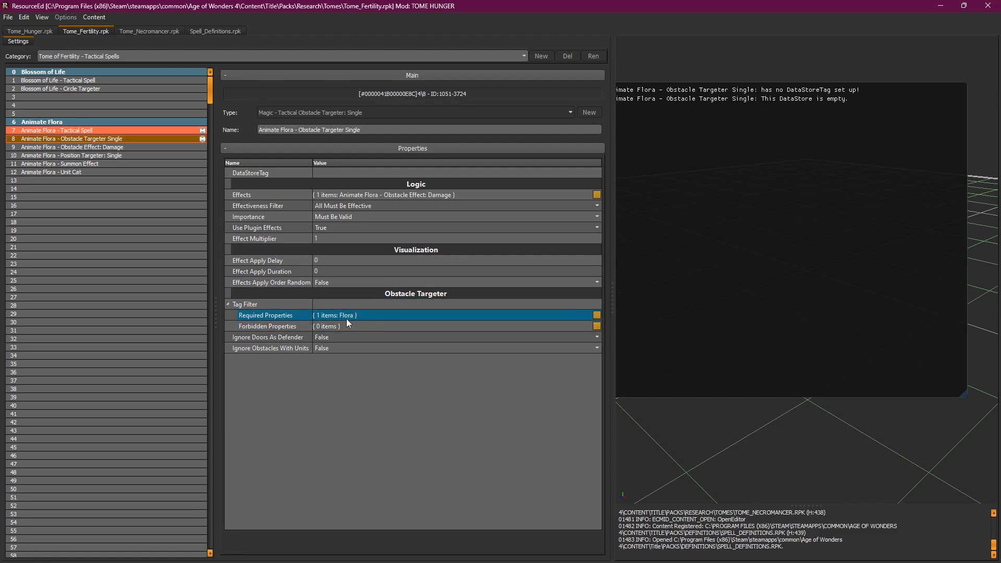
left_click(597, 316)
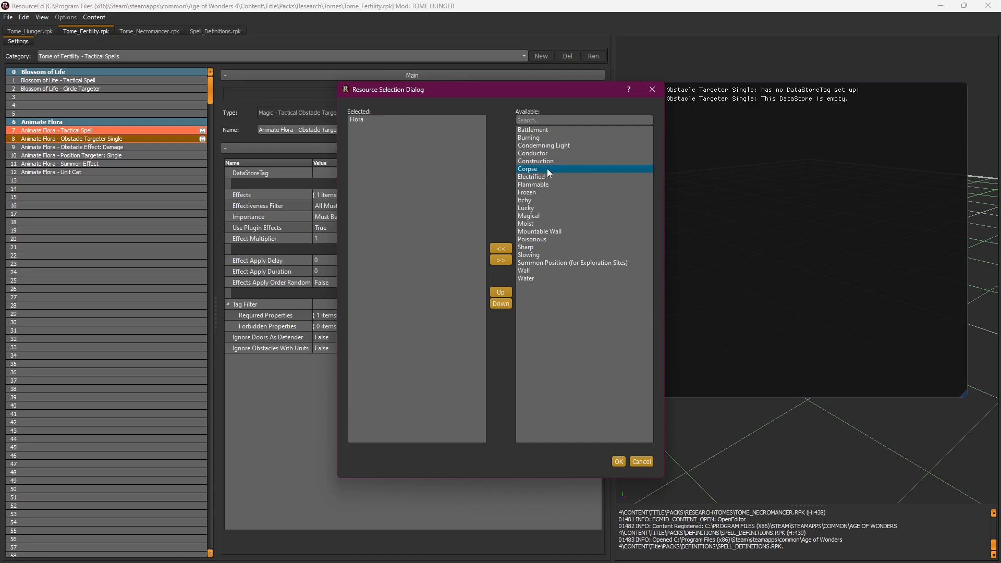
left_click(620, 464)
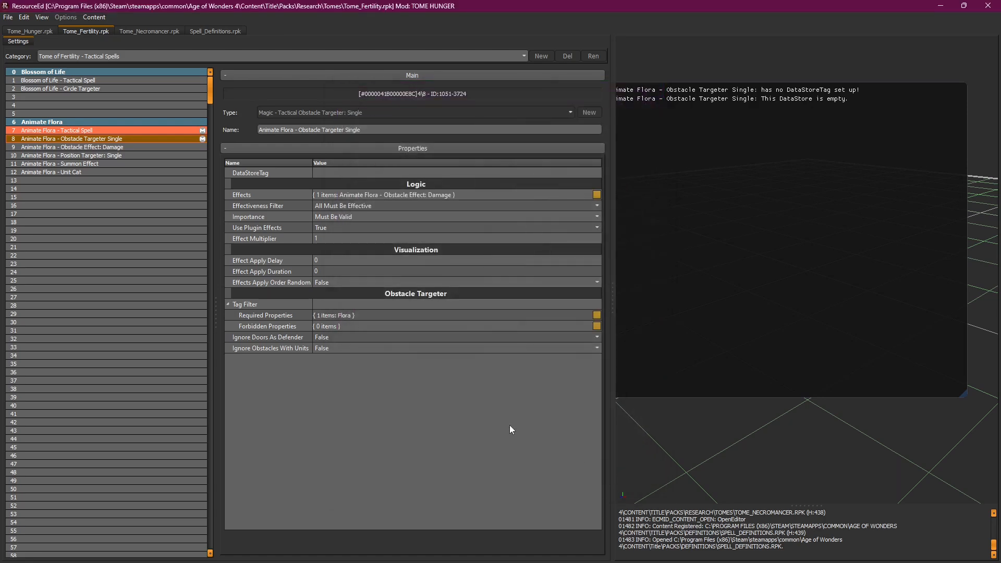
left_click(130, 147)
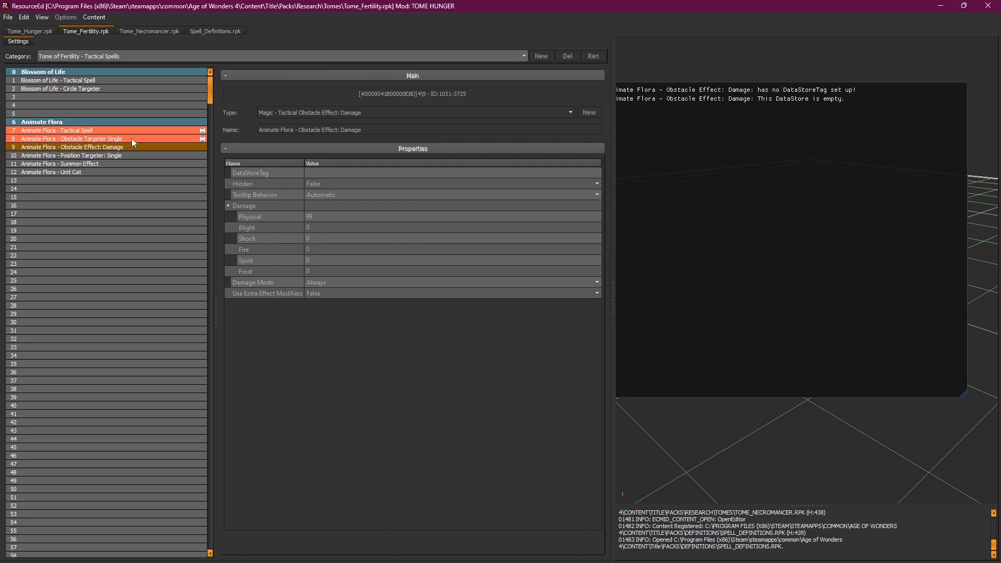
left_click(131, 138)
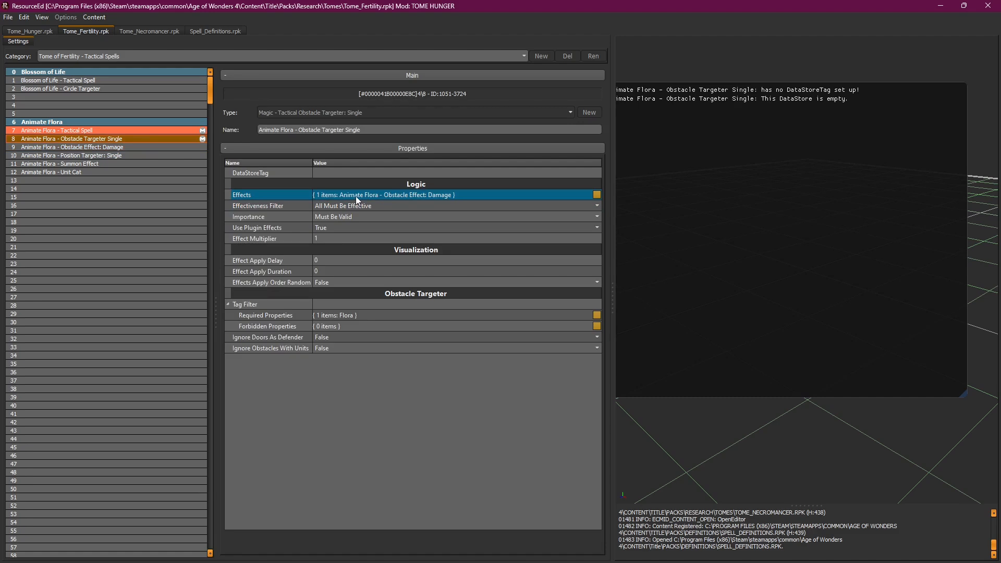
left_click(150, 148)
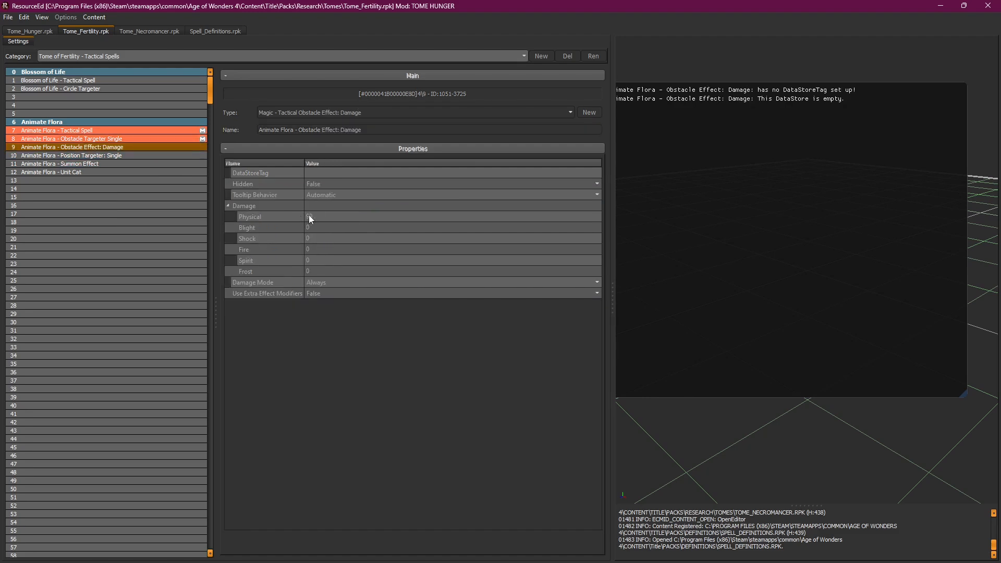
left_click(68, 138)
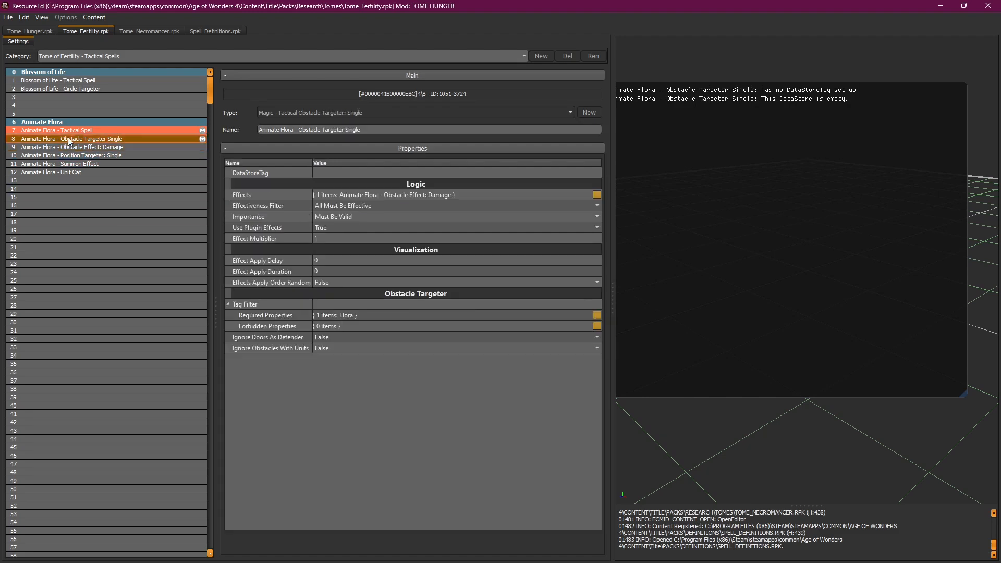
left_click(77, 130)
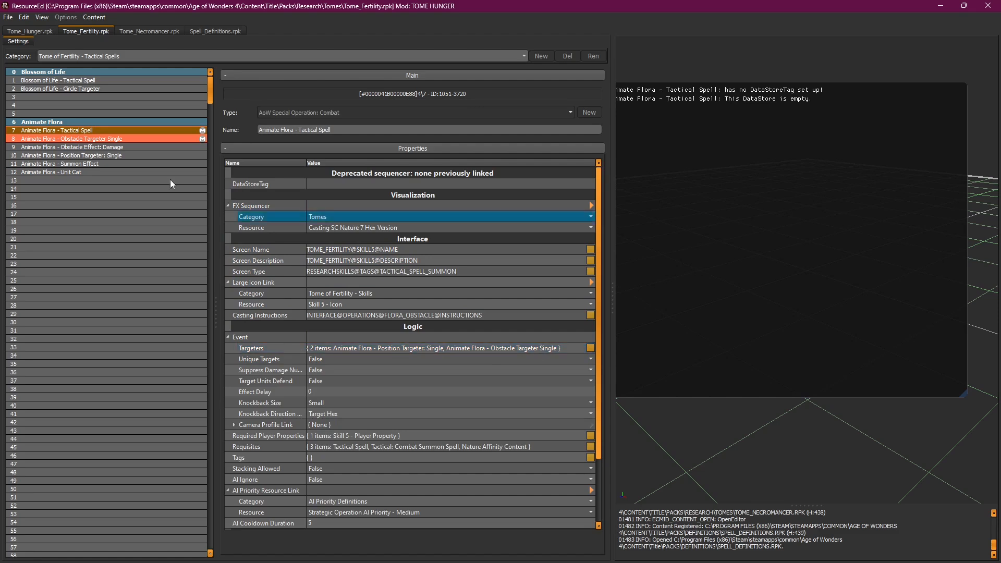
left_click(114, 155)
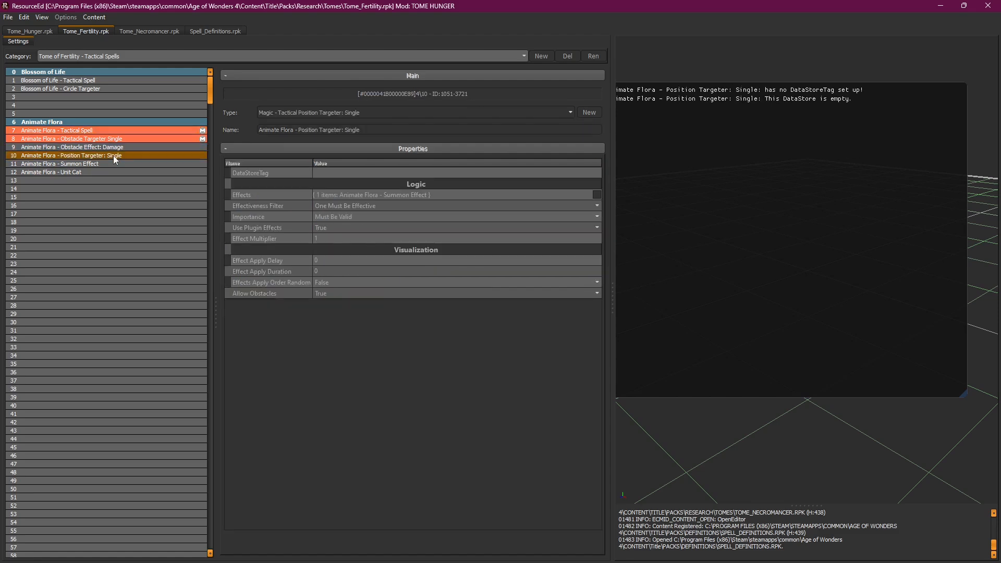
left_click(115, 138)
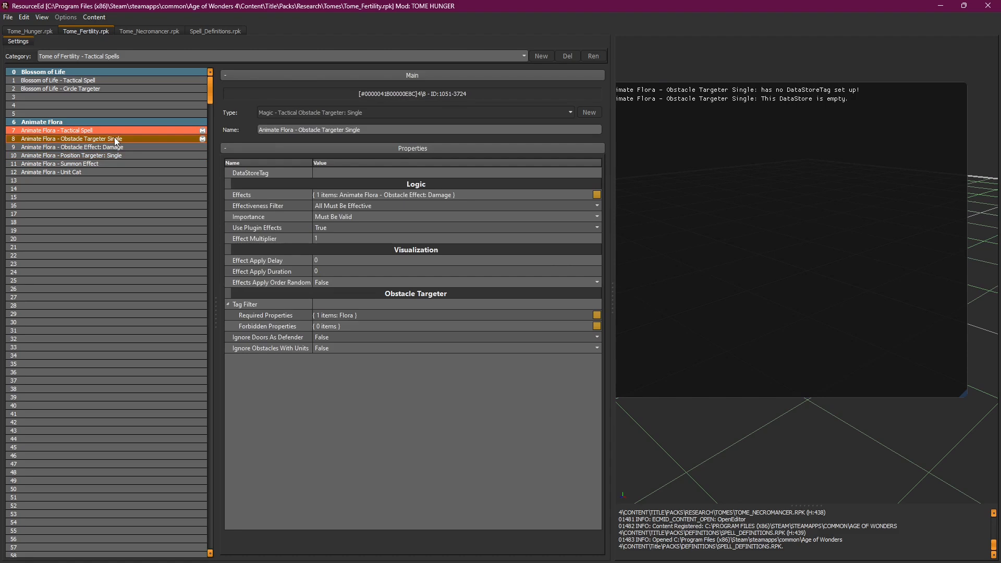
left_click(115, 149)
left_click(114, 155)
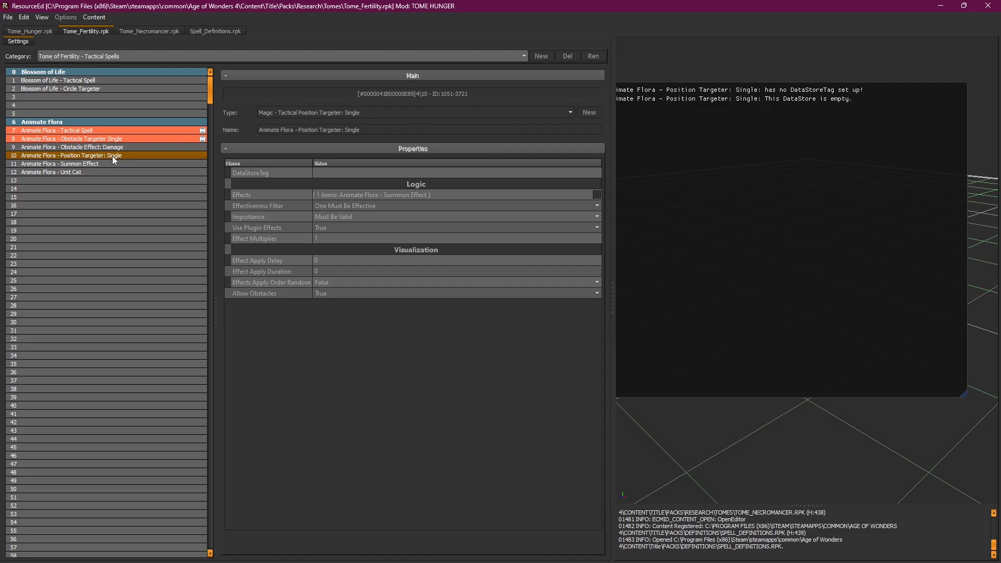
left_click(118, 141)
left_click(118, 153)
left_click(121, 139)
left_click(117, 155)
left_click(139, 165)
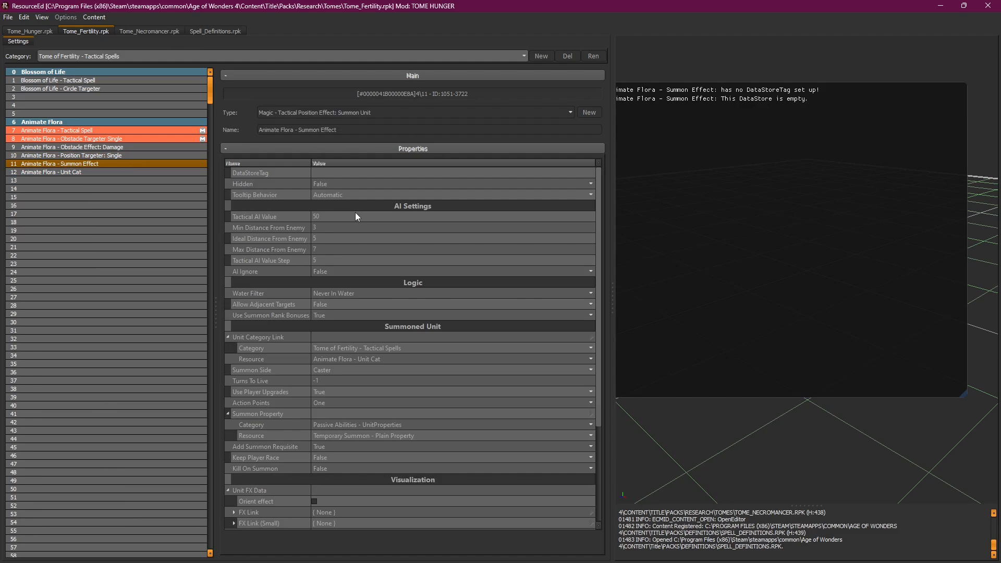
left_click(127, 155)
left_click(116, 162)
left_click(114, 158)
left_click(114, 162)
left_click(96, 138)
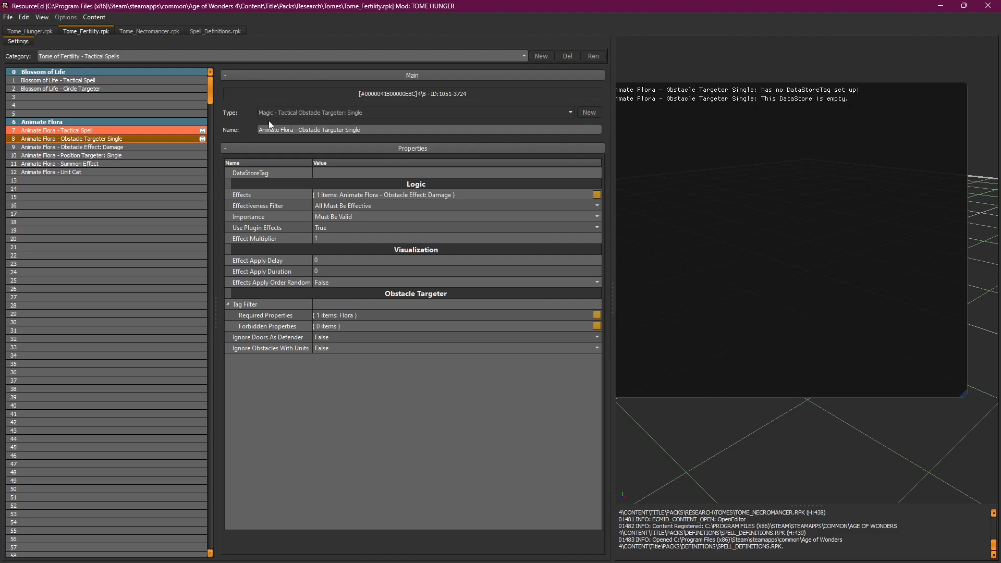
left_click(99, 148)
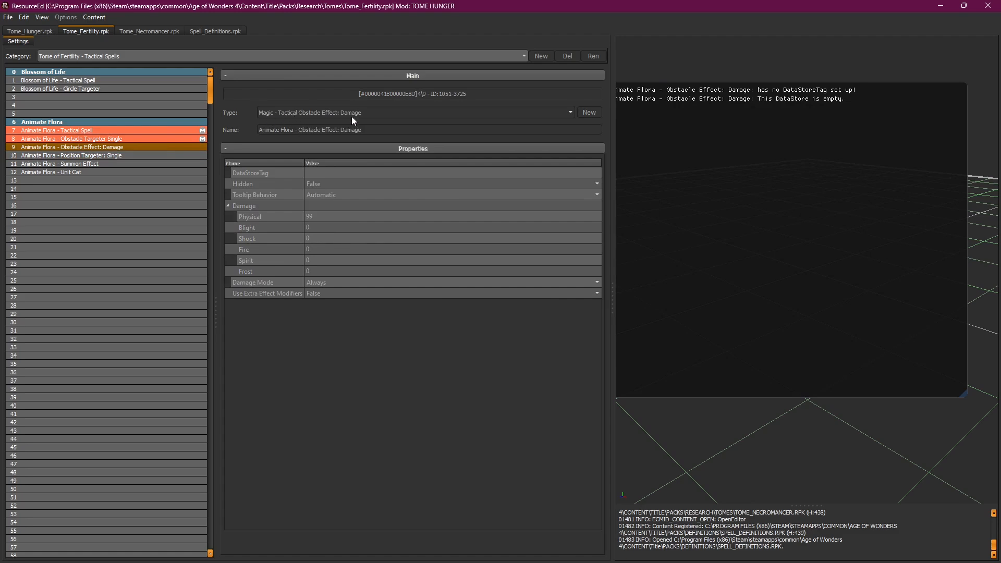
left_click(99, 163)
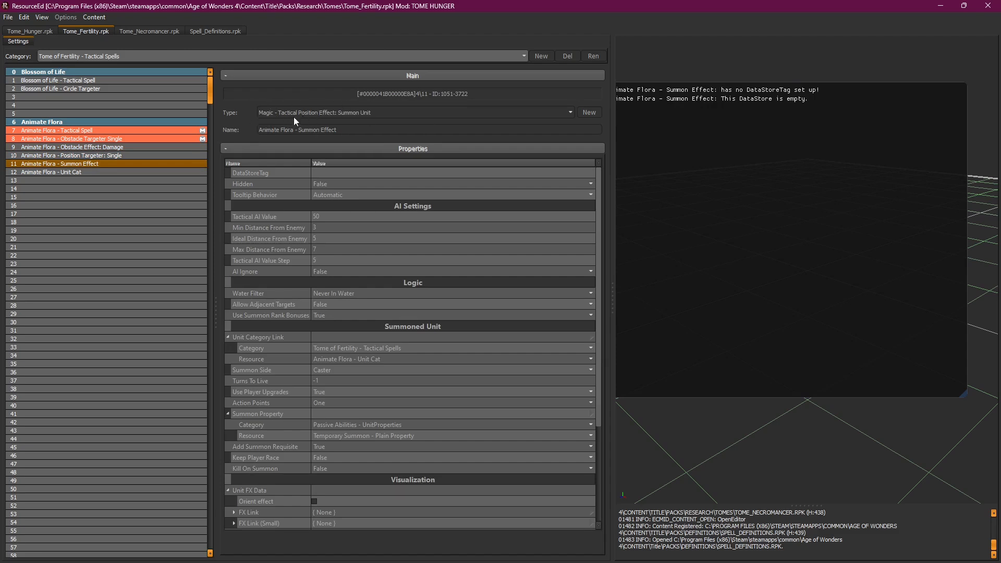
left_click(118, 189)
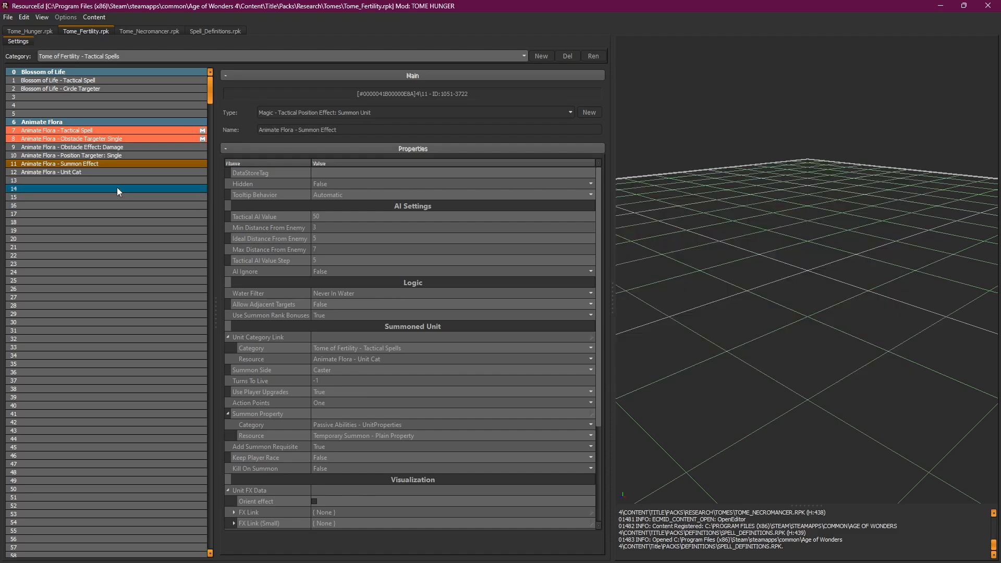
Step: In Tome_Hunger, search resource types for 'magic' from an empty Tome of Hunger skill slot
left_click(46, 31)
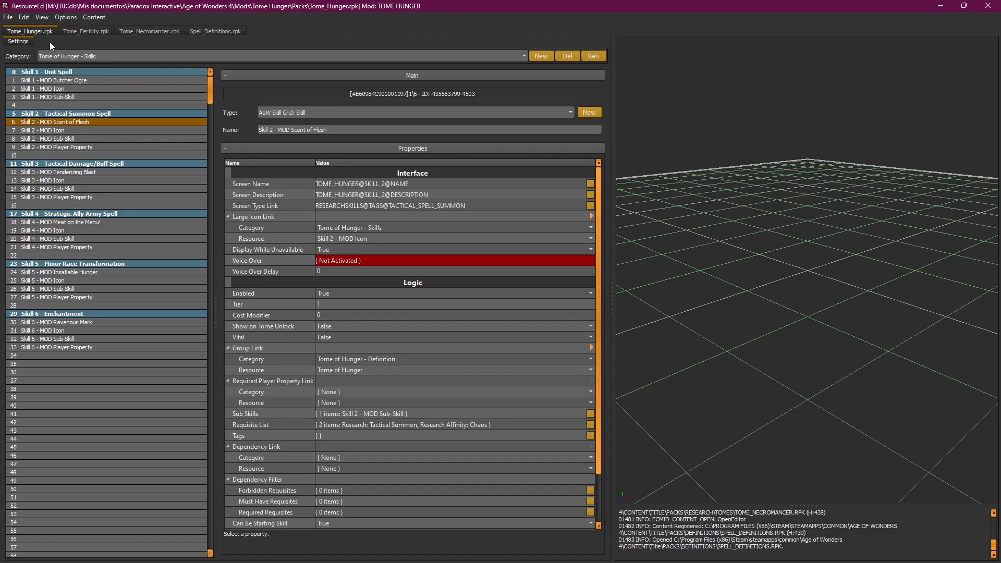
left_click(68, 374)
left_click(324, 113)
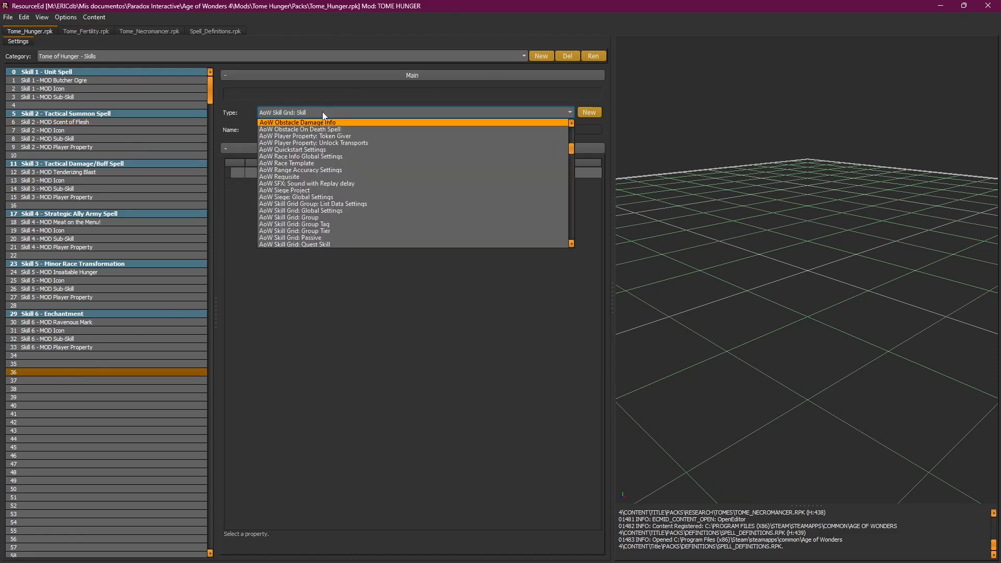
type("magic")
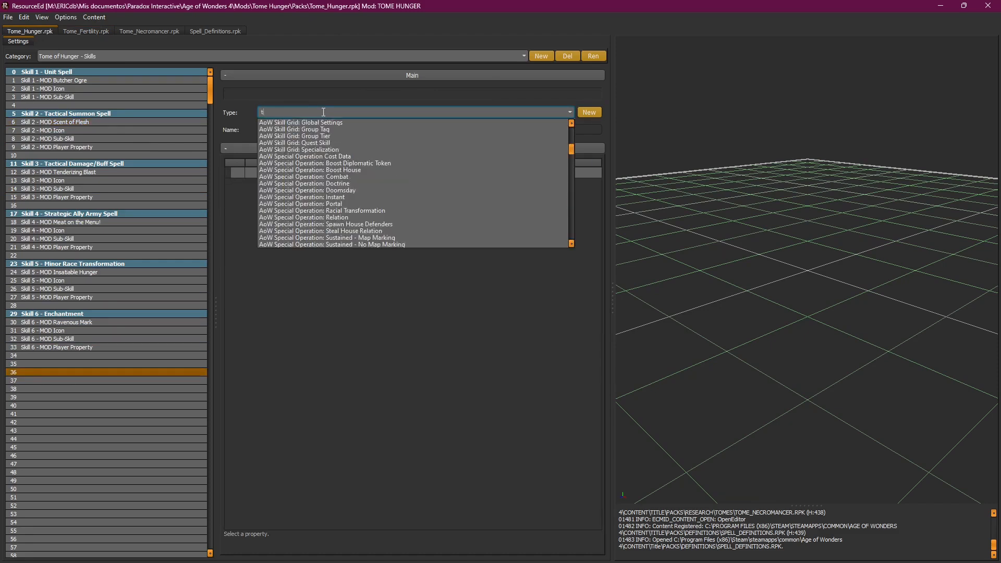
scroll(360, 175, "up", 5)
left_click(521, 195)
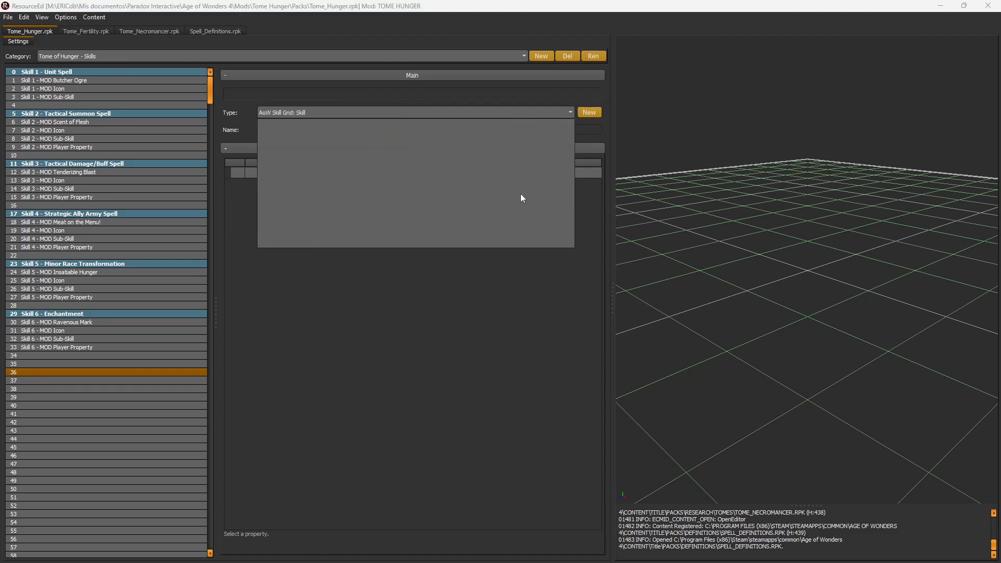
left_click(508, 115)
type("magic")
left_click(570, 229)
Step: Browse the type list for 'magic' and 'strat', then clear the search and return to Tome_Fertility
left_click(505, 111)
scroll(487, 201, "down", 5)
type("magic")
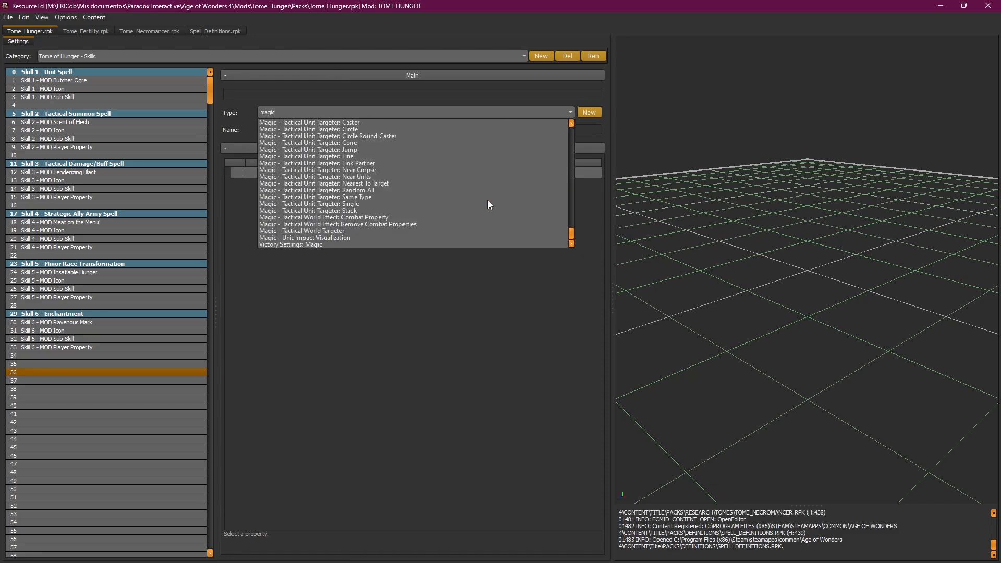
scroll(487, 201, "up", 6)
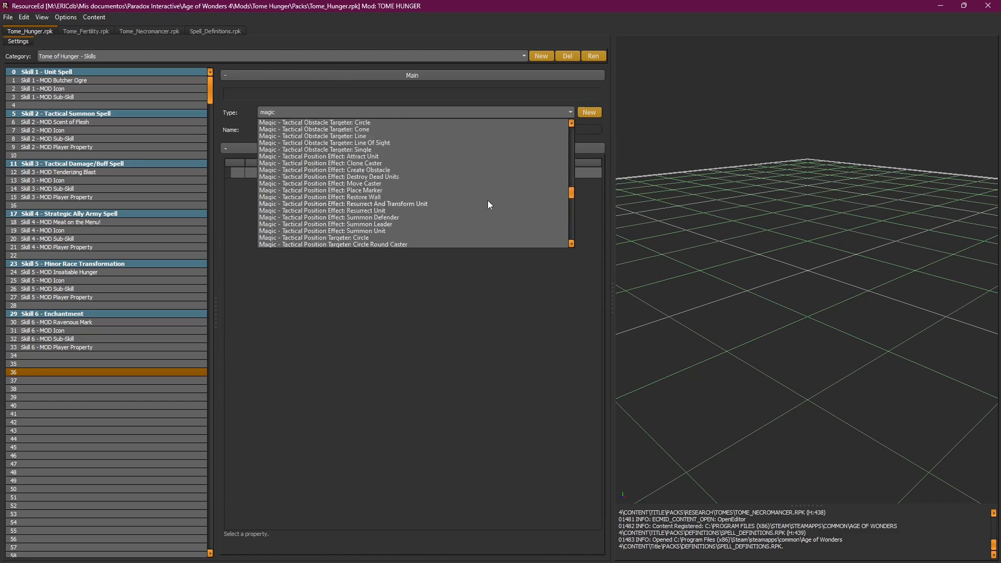
scroll(476, 199, "up", 8)
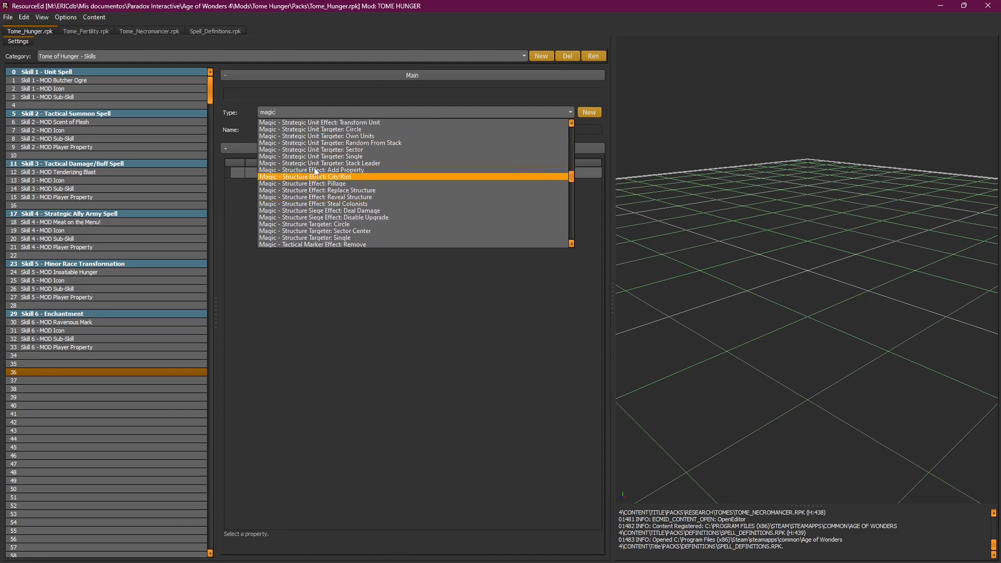
scroll(354, 224, "down", 2)
scroll(419, 212, "down", 3)
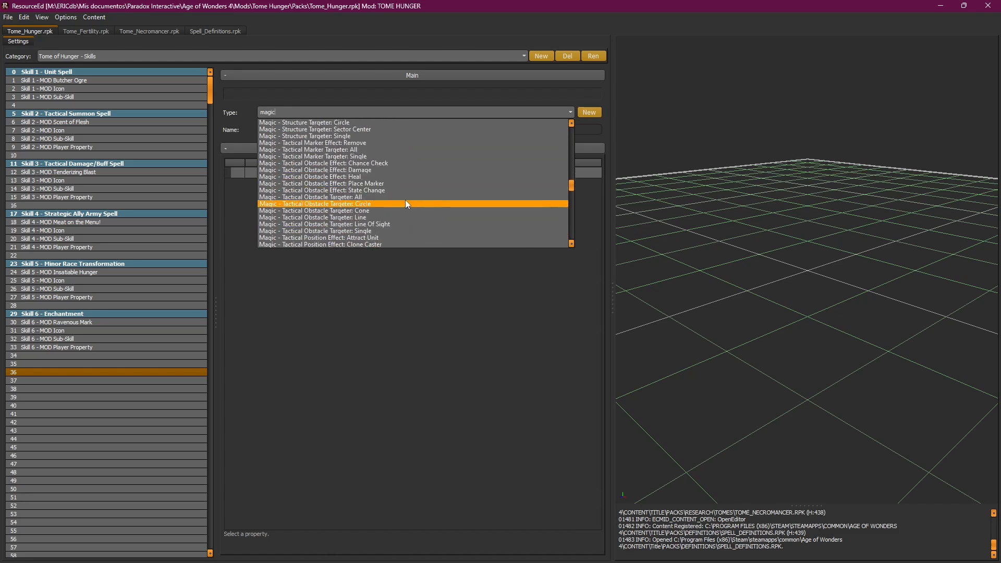
scroll(401, 198, "down", 8)
scroll(402, 198, "down", 4)
scroll(402, 201, "up", 2)
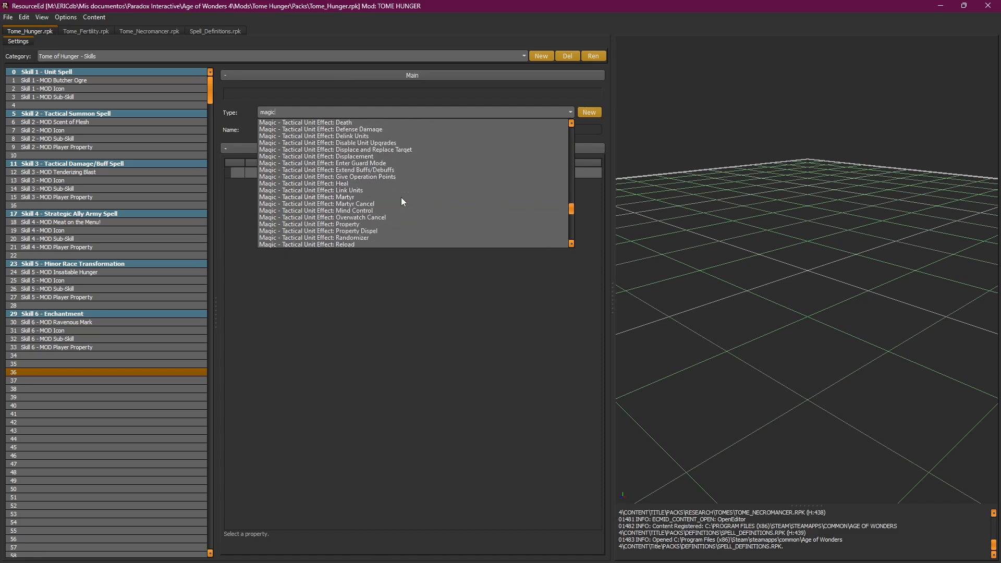
type("strat")
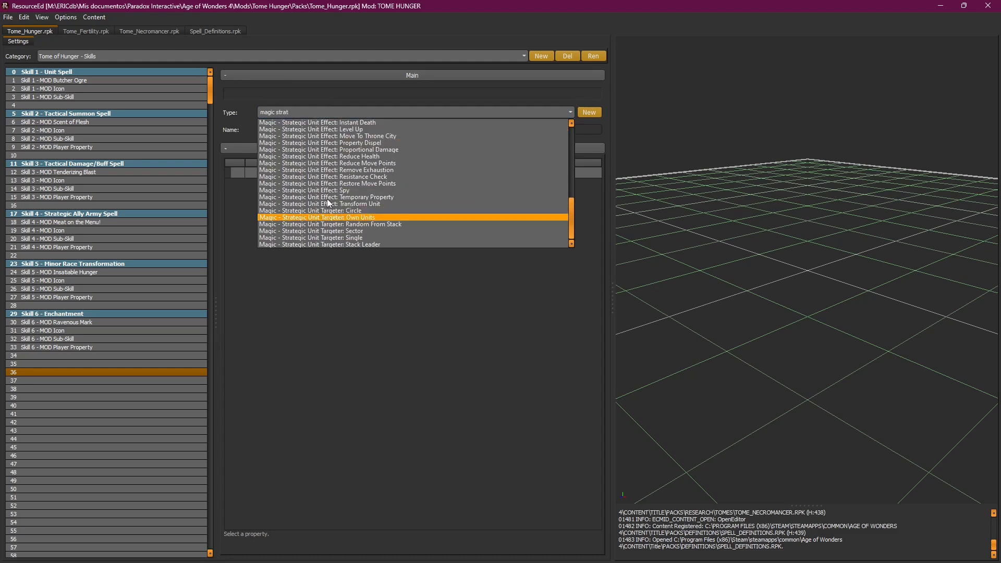
key("BackSpace")
key("BackSpace")
key("BackSpace")
key("BackSpace")
key("BackSpace")
key("BackSpace")
key("BackSpace")
key("BackSpace")
key("BackSpace")
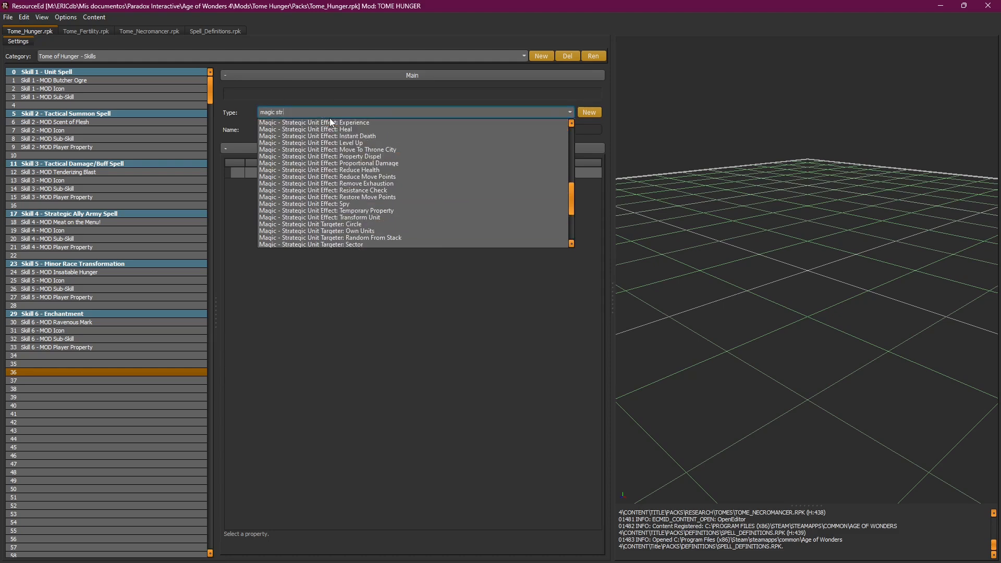
key("BackSpace")
key("BackSpace")
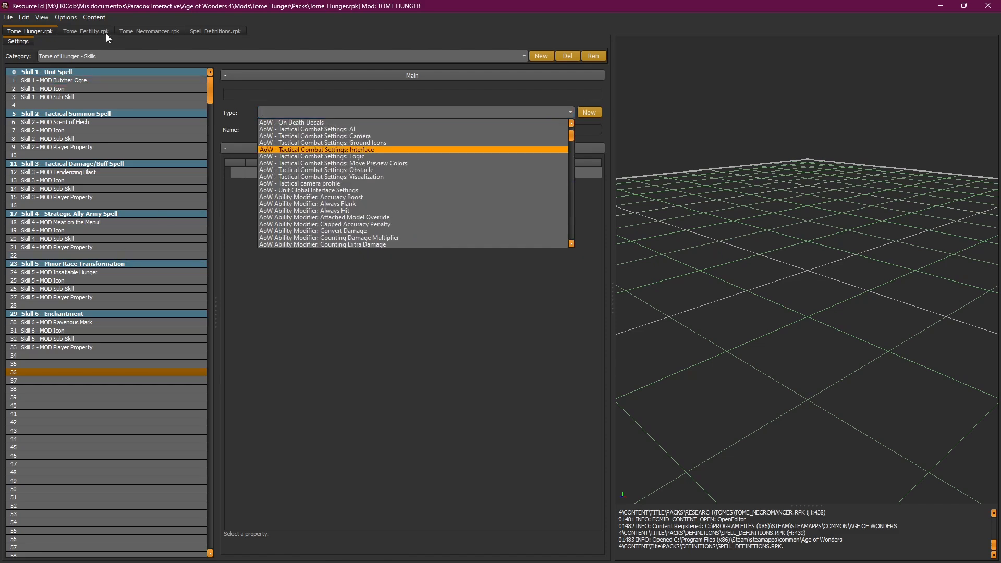
left_click(78, 30)
Step: Move from the obstacle targeter through the Position Targeter to the Animate Flora - Summon Effect record
left_click(129, 138)
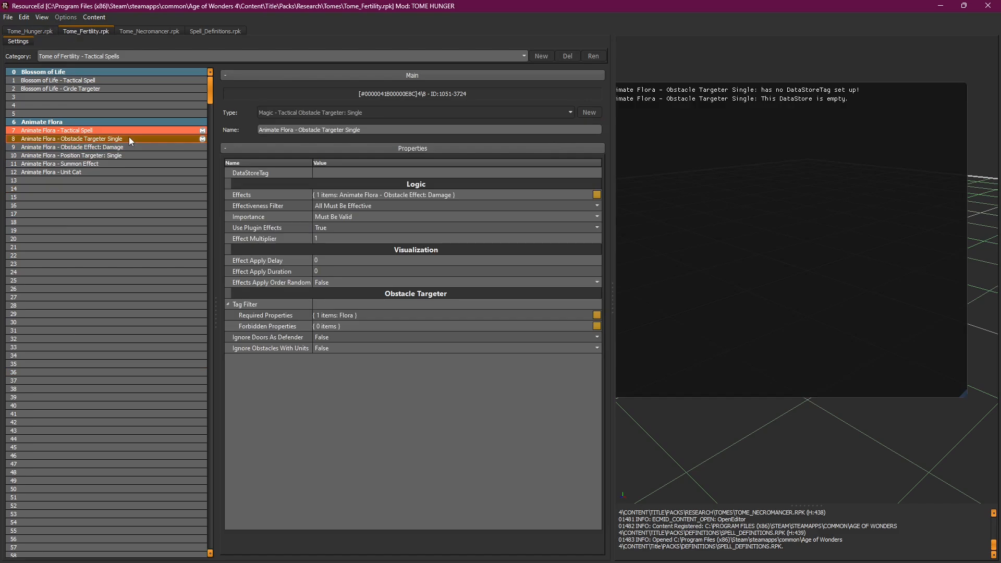
left_click(133, 156)
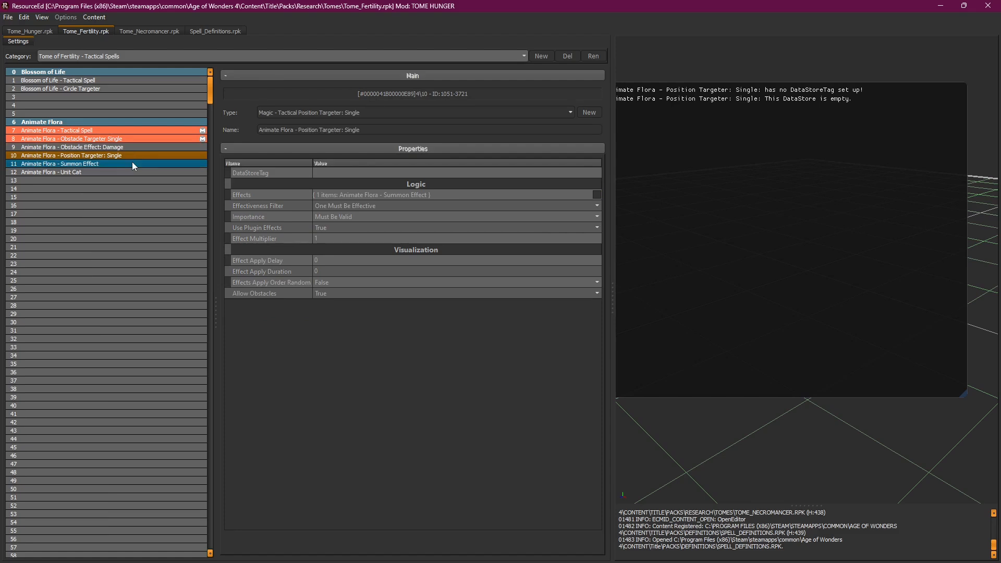
left_click(126, 161)
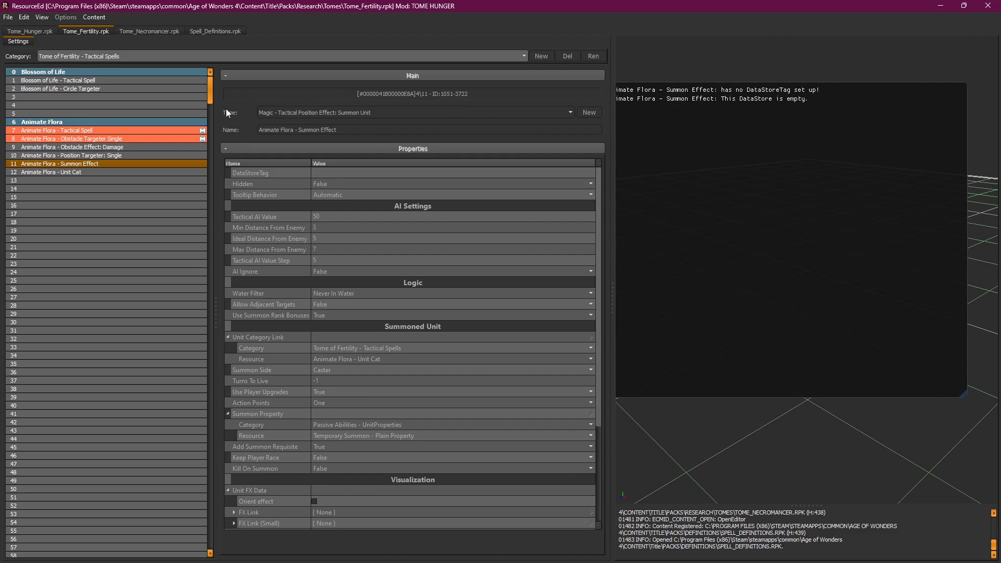
Step: Mark the Animate Flora - Summon Effect as a mod override
left_click(161, 155)
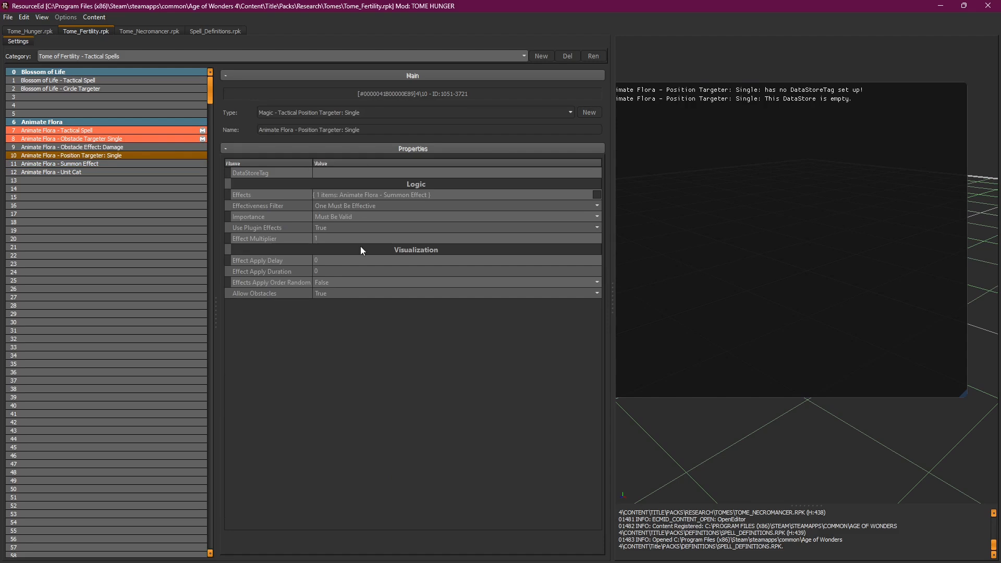
left_click(104, 164)
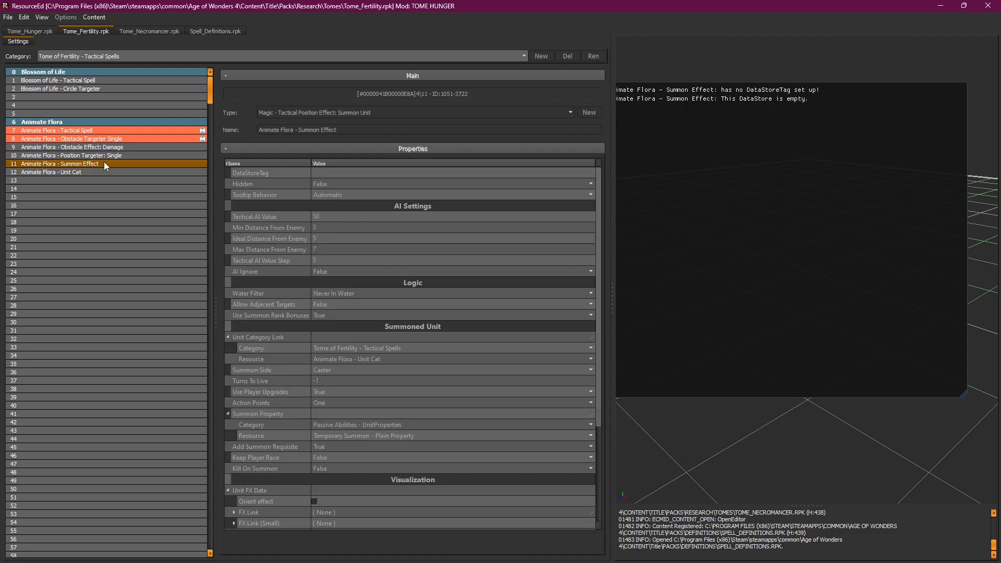
right_click(105, 163)
left_click(121, 167)
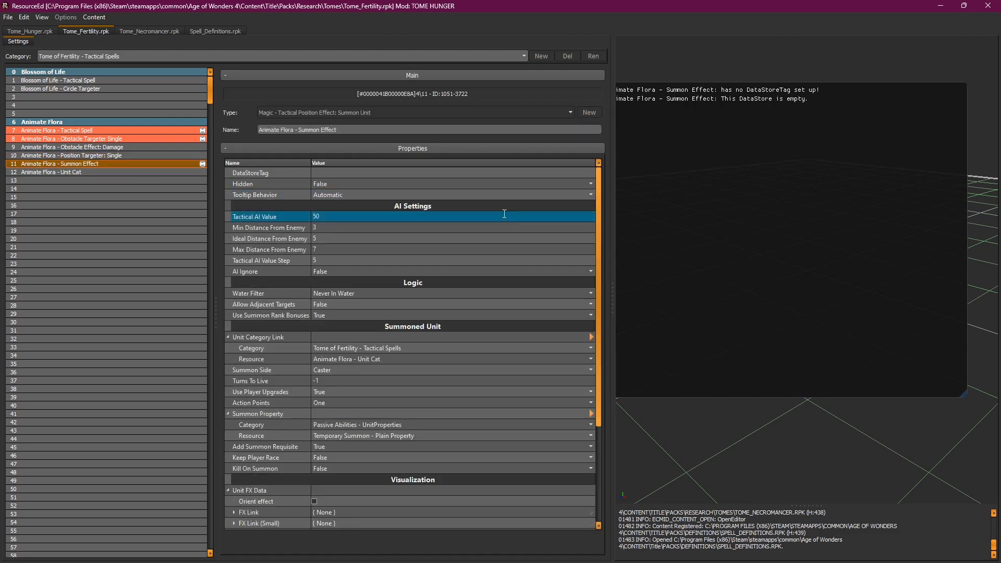
Step: Review its Water Filter Never In Water, Allow Adjacent Targets False, Use Summon Rank Bonuses True, and Unit Category Link
mouse_move(598, 221)
left_mouse_down()
mouse_move(598, 234)
mouse_move(602, 222)
left_mouse_up()
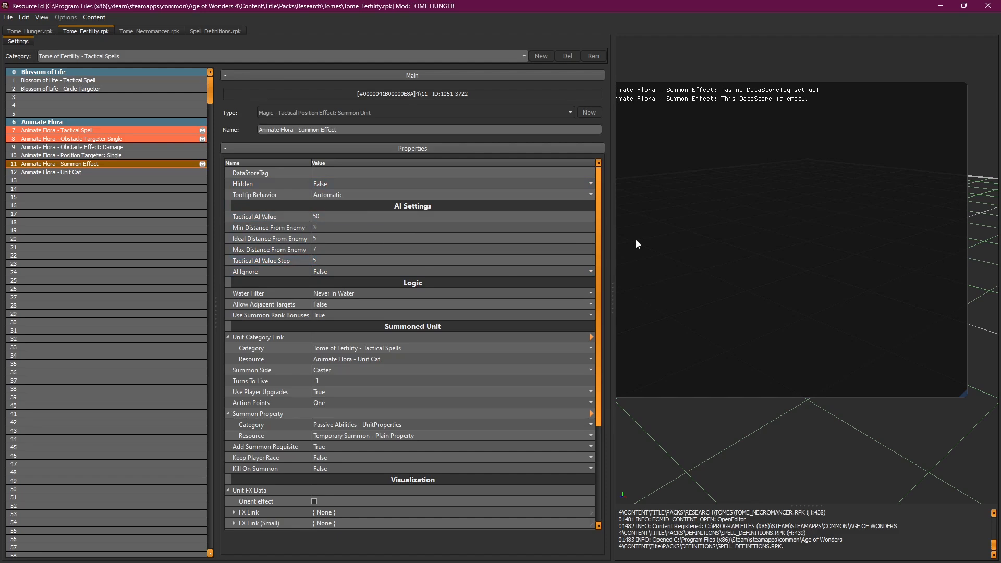
left_click_drag(599, 224, 602, 229)
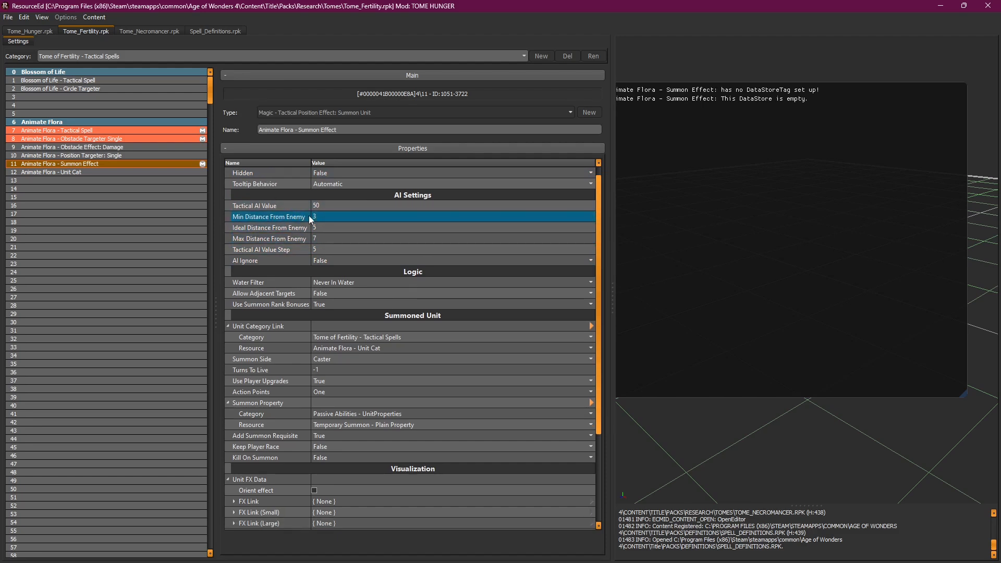
left_click_drag(602, 230, 606, 279)
left_click(333, 216)
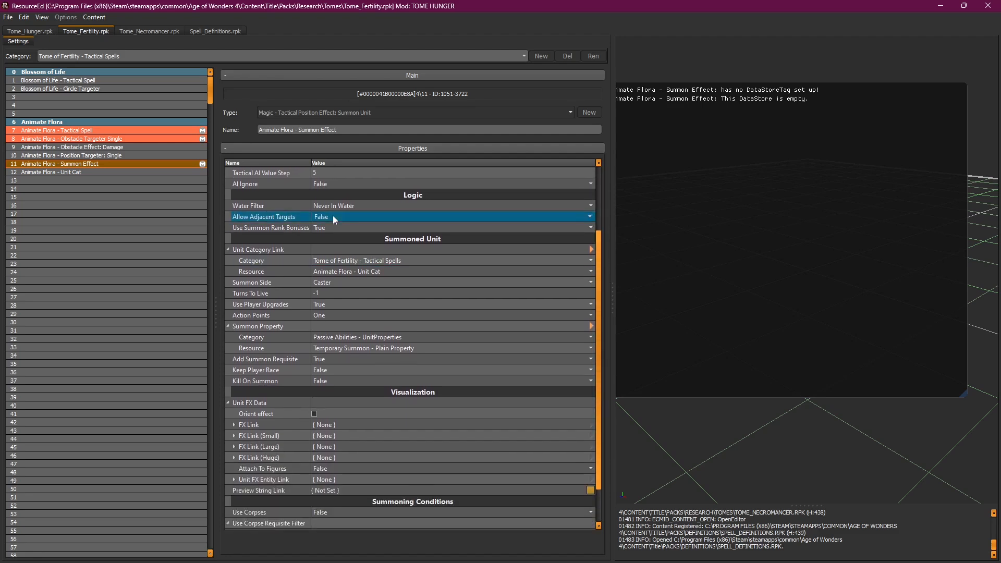
left_click(408, 206)
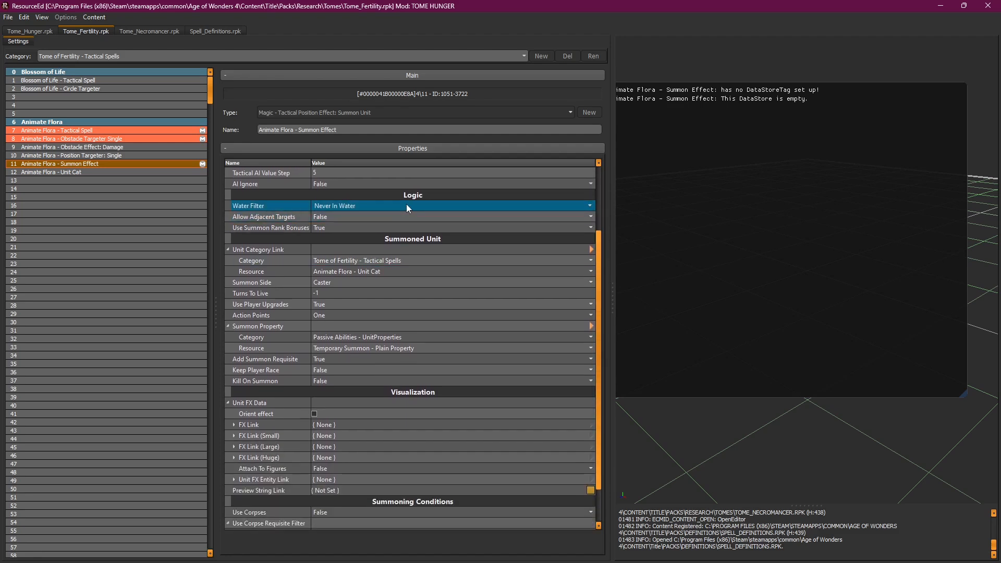
left_click(330, 228)
left_click(345, 216)
left_click(352, 208)
left_click(573, 249)
left_click(265, 218)
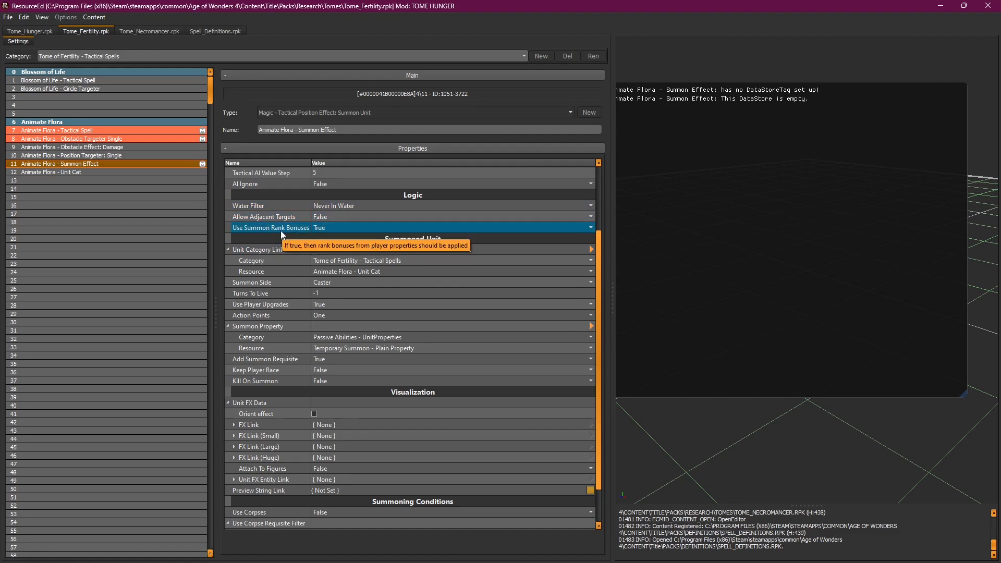
scroll(601, 270, "down", 1)
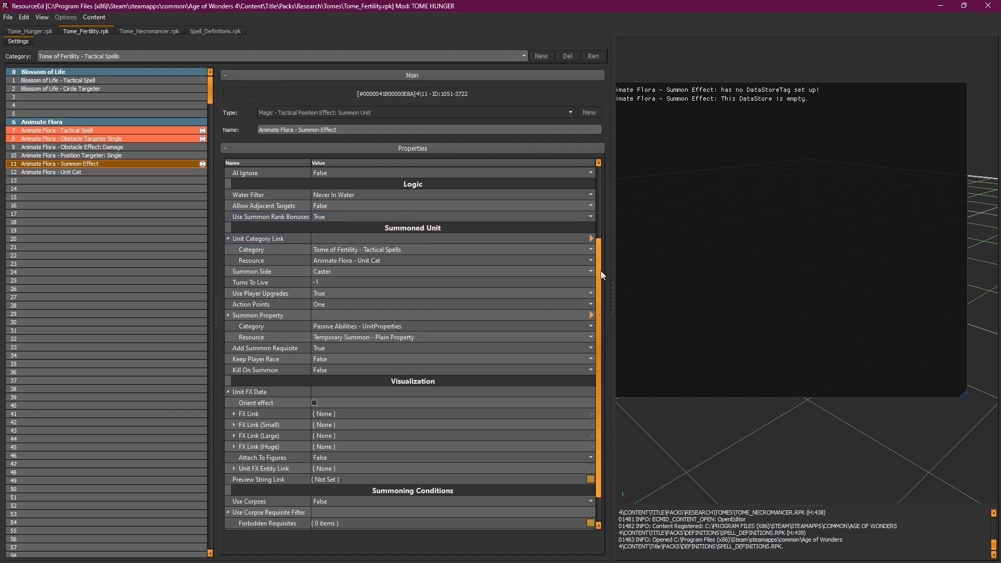
scroll(603, 283, "down", 2)
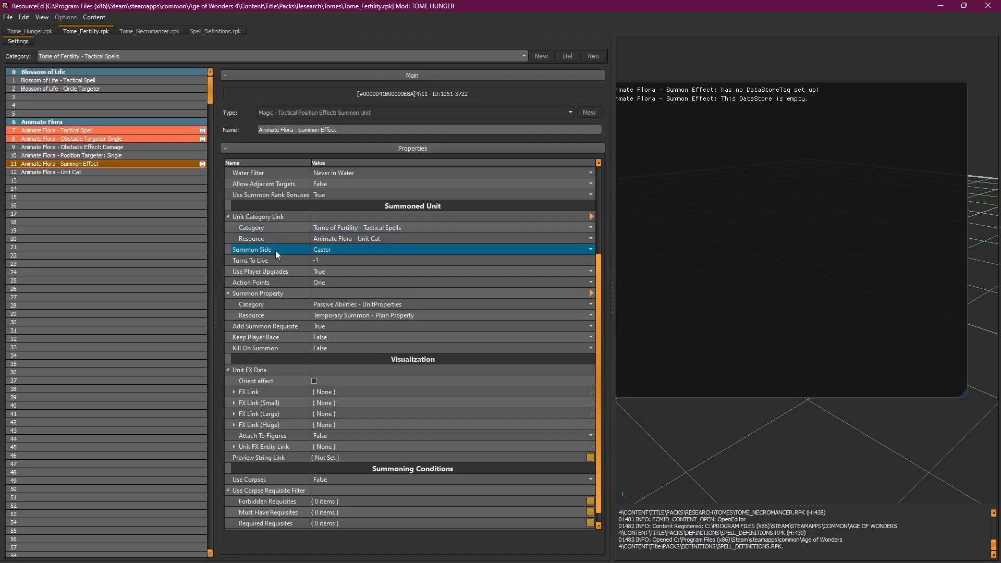
left_click(357, 249)
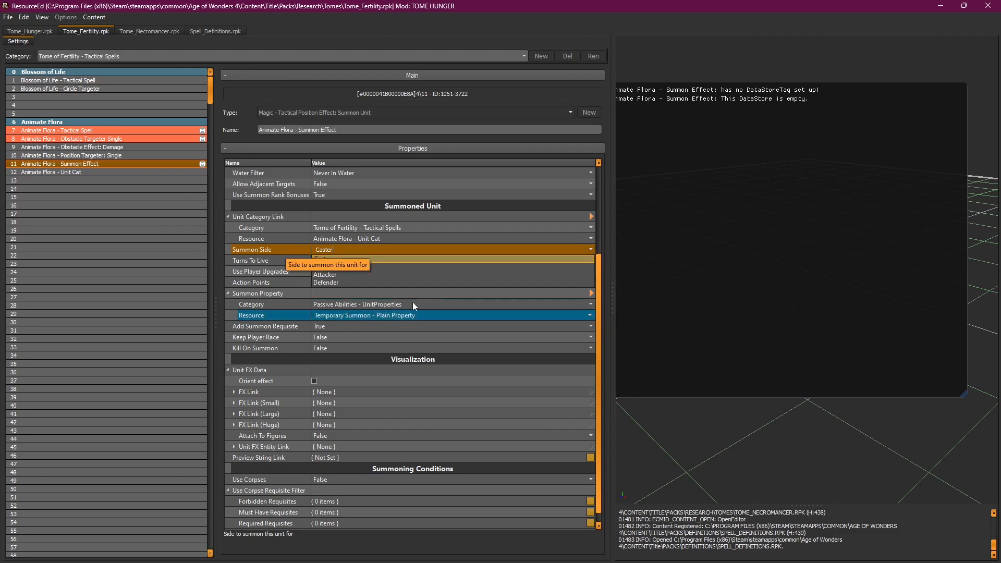
left_click(260, 260)
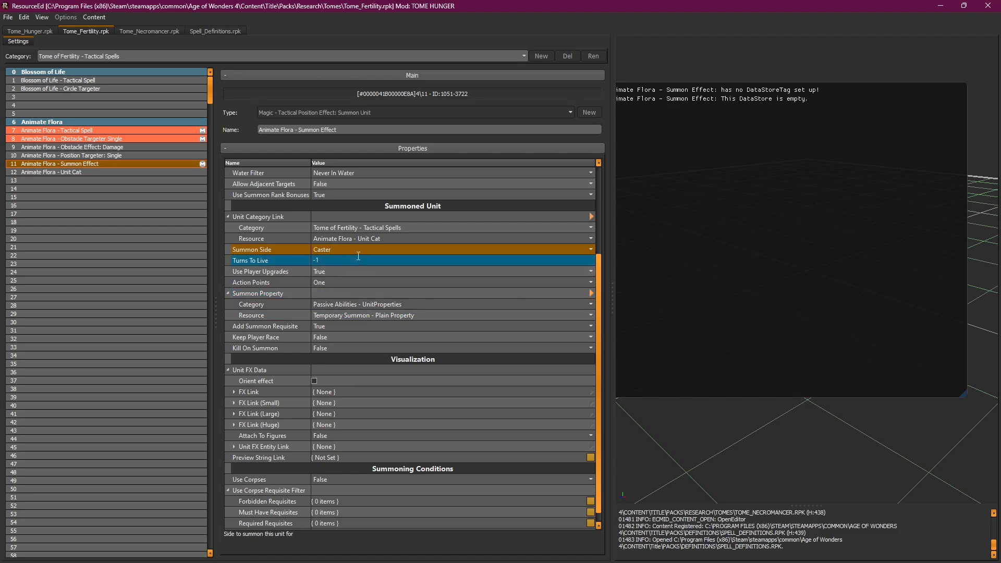
left_click(261, 265)
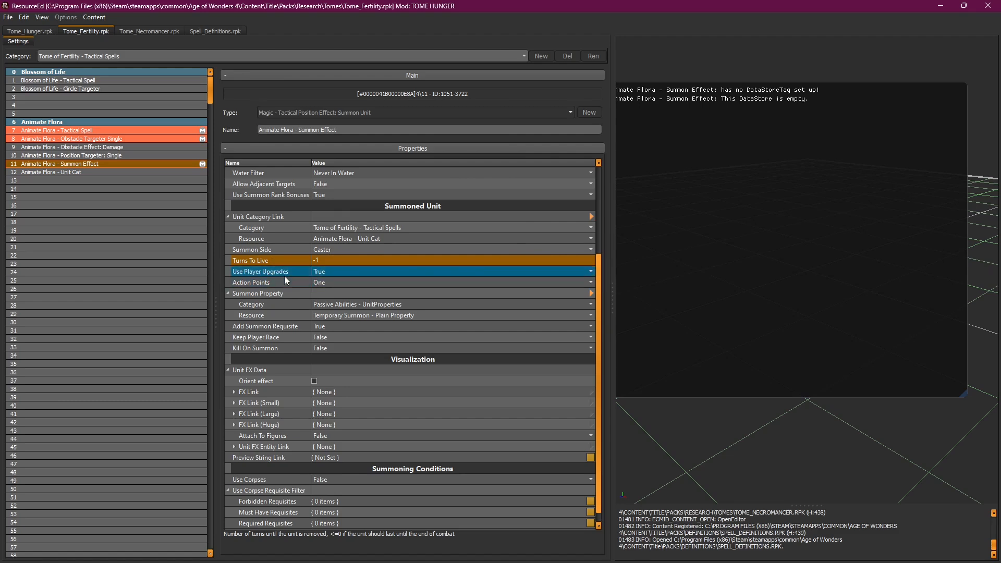
mouse_move(285, 275)
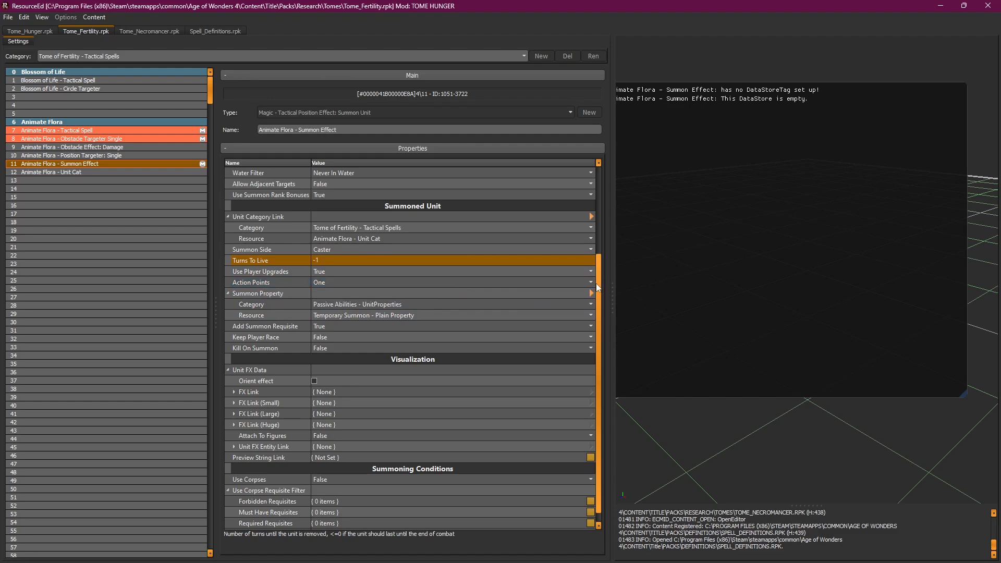
scroll(598, 288, "down", 1)
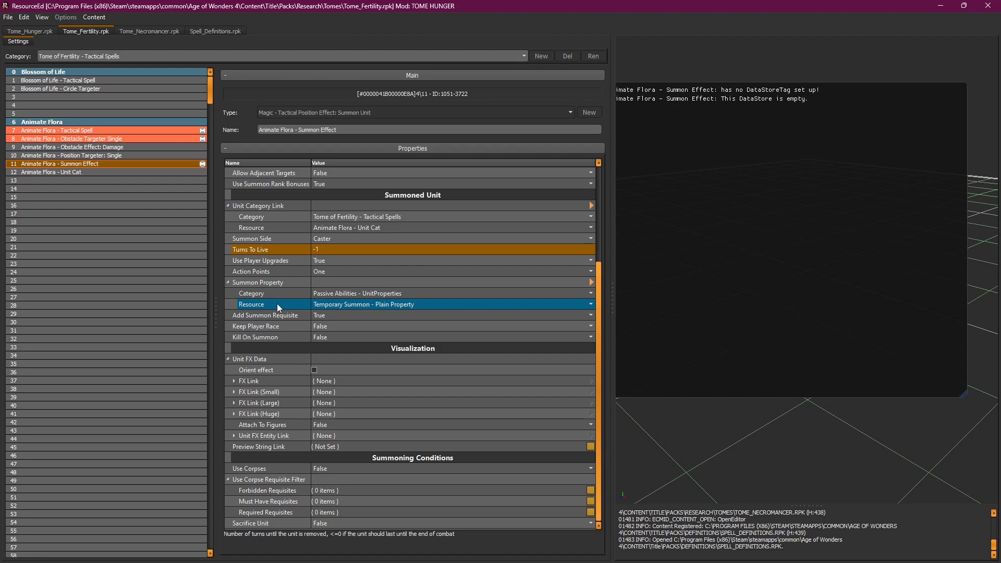
Step: Check Add Summon Requisite, Kill On Summon and Use Corpse Requisite Filter, then open the Forbidden Requisites picker
left_click(538, 314)
left_click(517, 338)
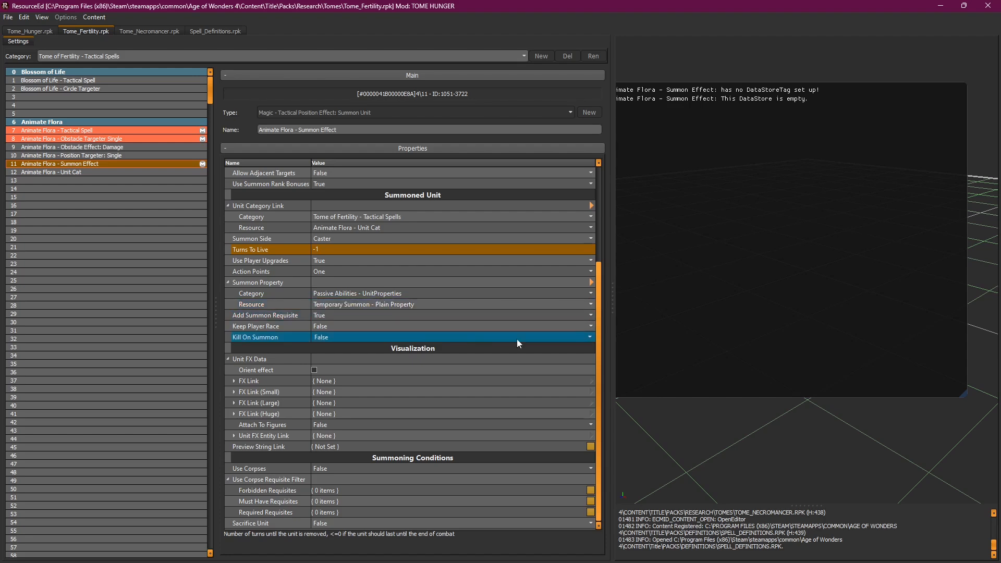
left_click(290, 317)
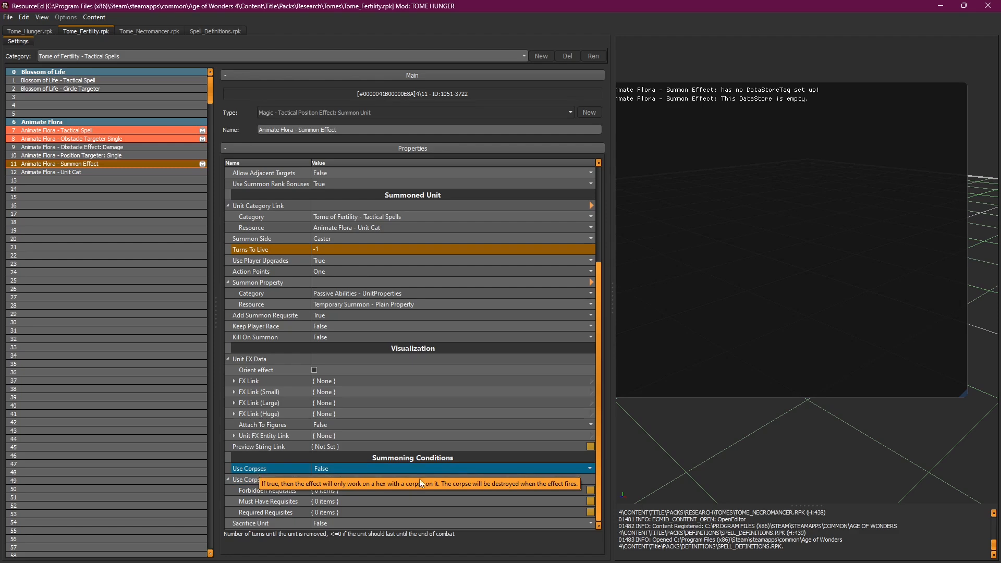
left_click(284, 490)
left_click(280, 479)
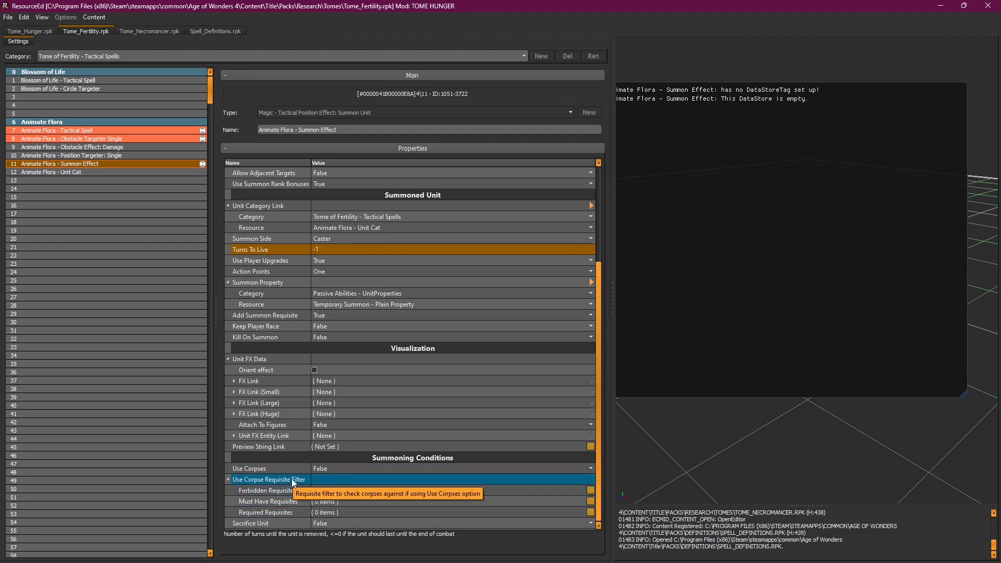
left_click(590, 490)
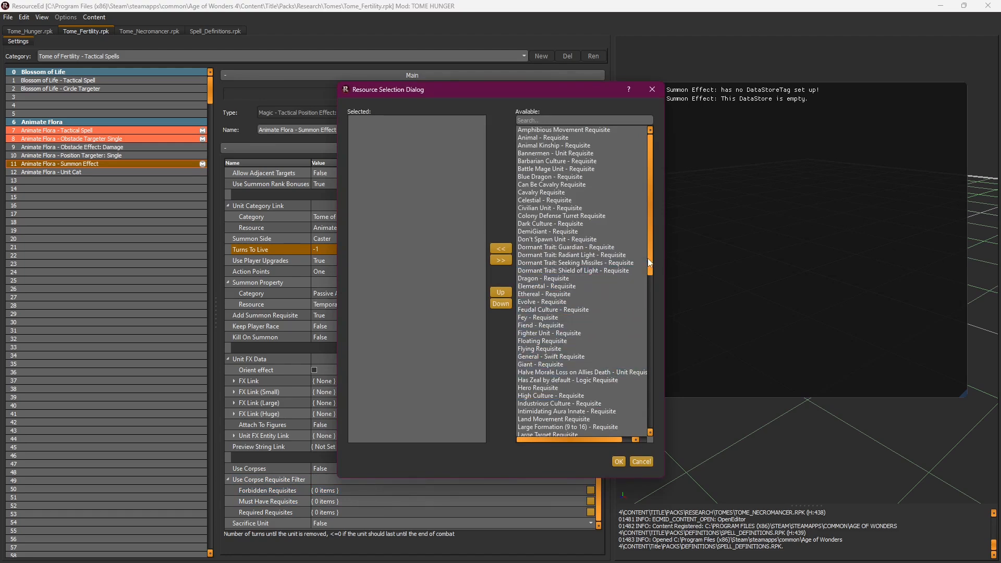
Step: Scroll the available requisites and cancel, leaving Forbidden Requisites at 0 items
left_click_drag(652, 256, 650, 302)
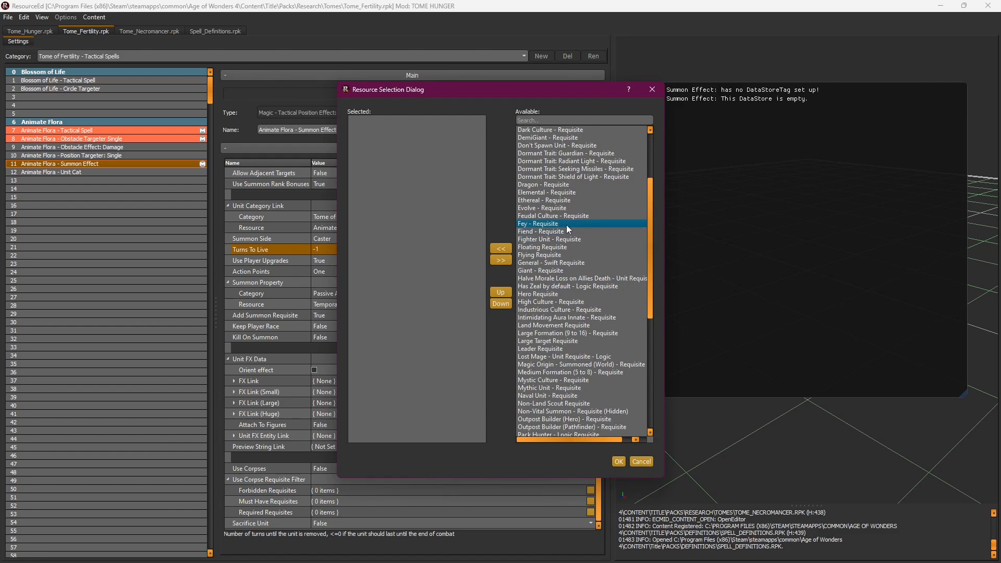
left_click_drag(651, 257, 645, 311)
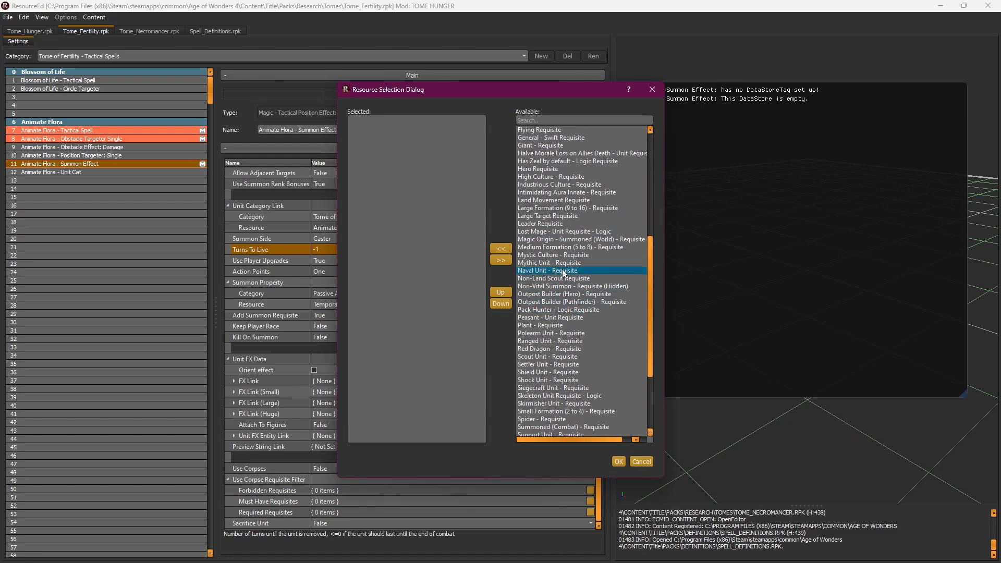
left_click_drag(649, 311, 662, 362)
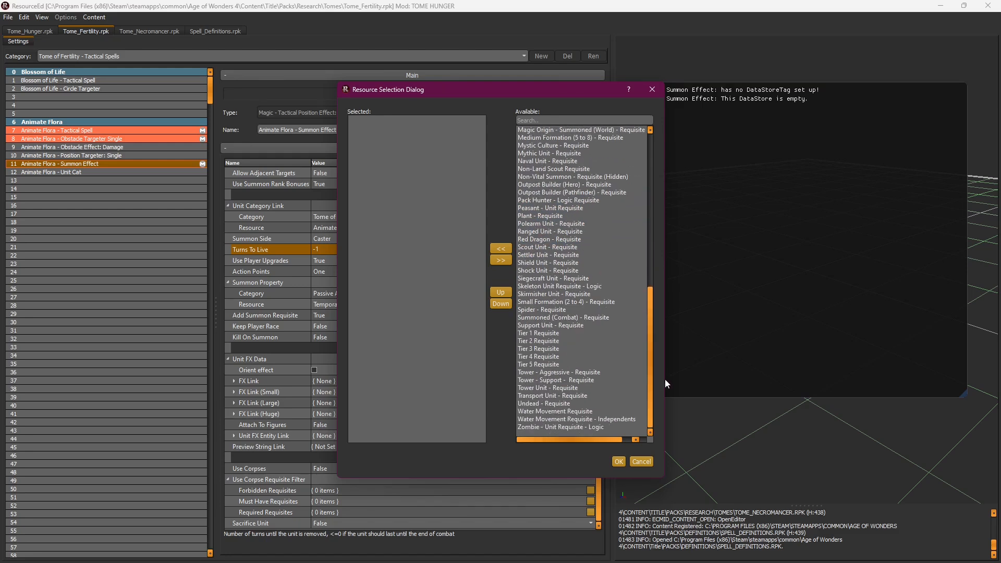
left_click(638, 462)
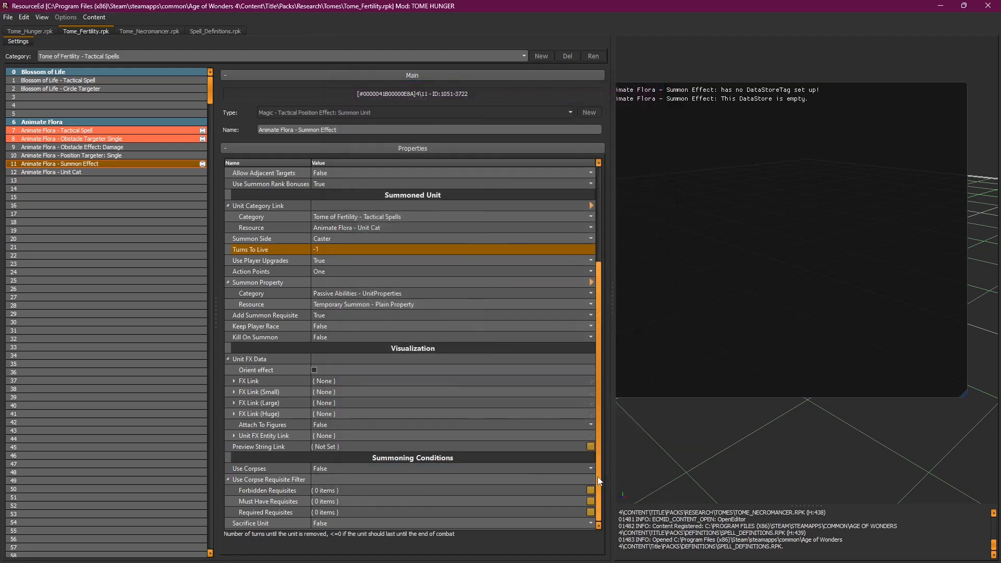
Step: Load the Animate Flora - Unit Cat record: category FLORAL_STINGER_CAT with set FLORAL_STINGER
left_click_drag(597, 477, 599, 483)
scroll(598, 501, "up", 1)
left_click_drag(600, 492, 596, 368)
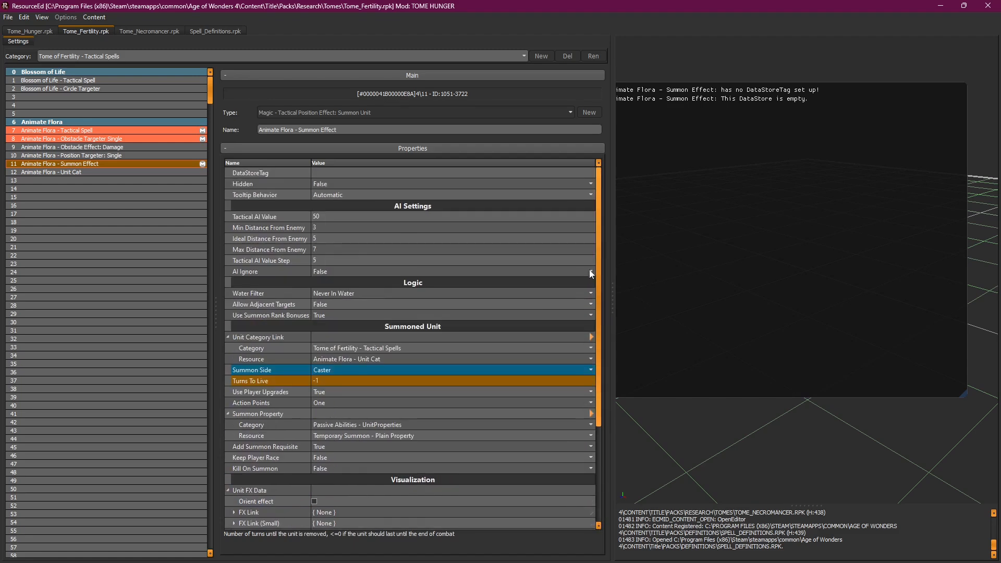
left_click(115, 172)
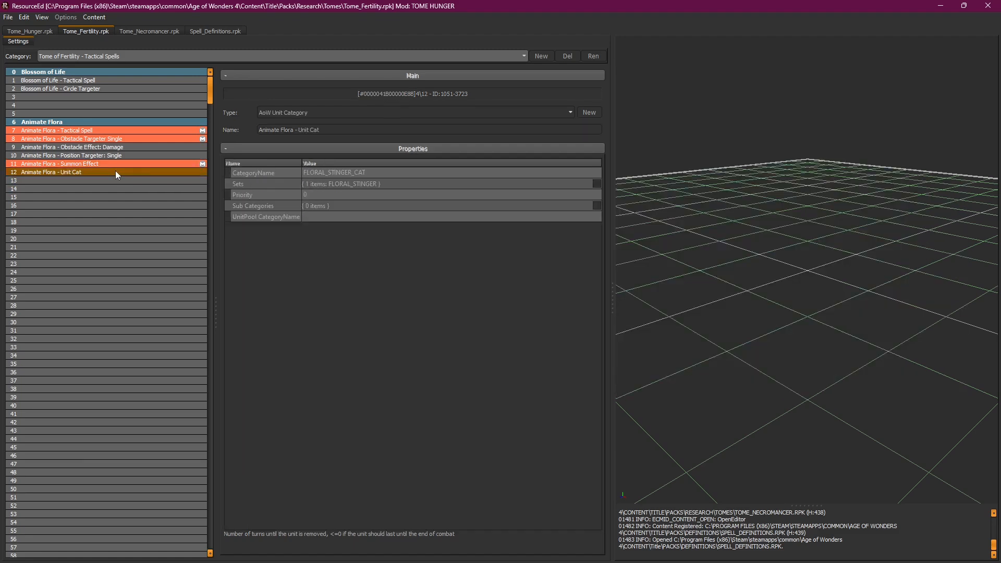
left_click(113, 162)
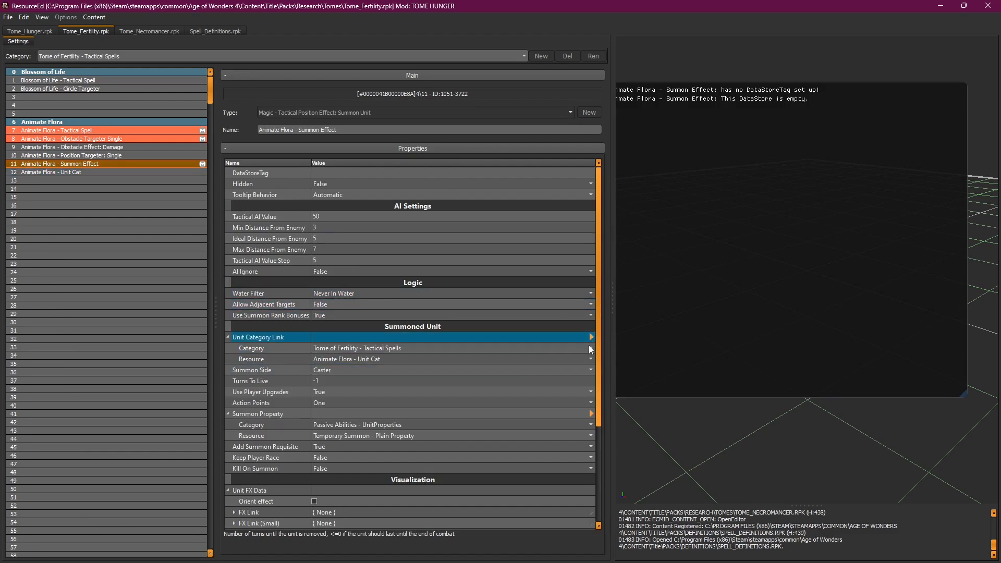
scroll(462, 381, "down", 2)
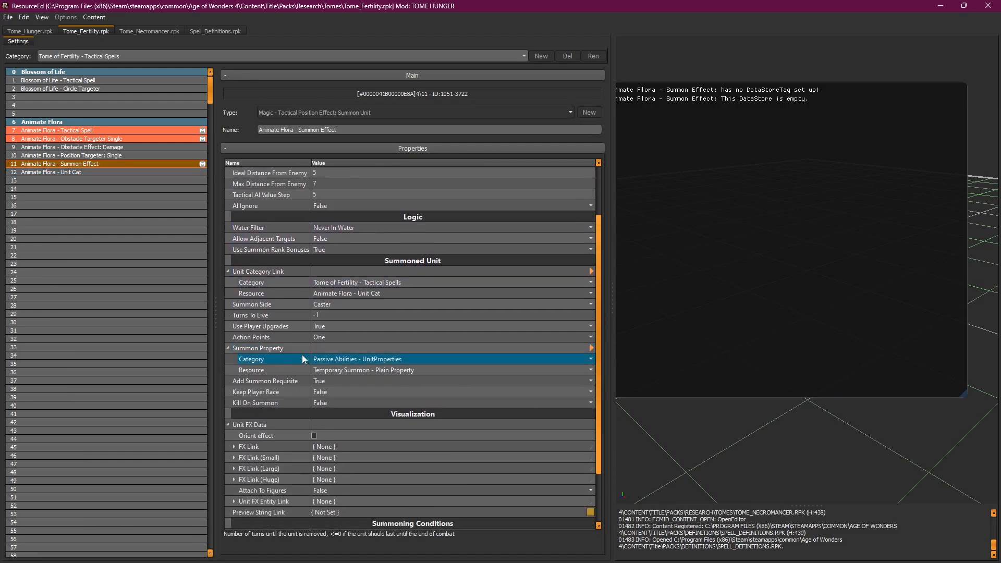
left_click(89, 172)
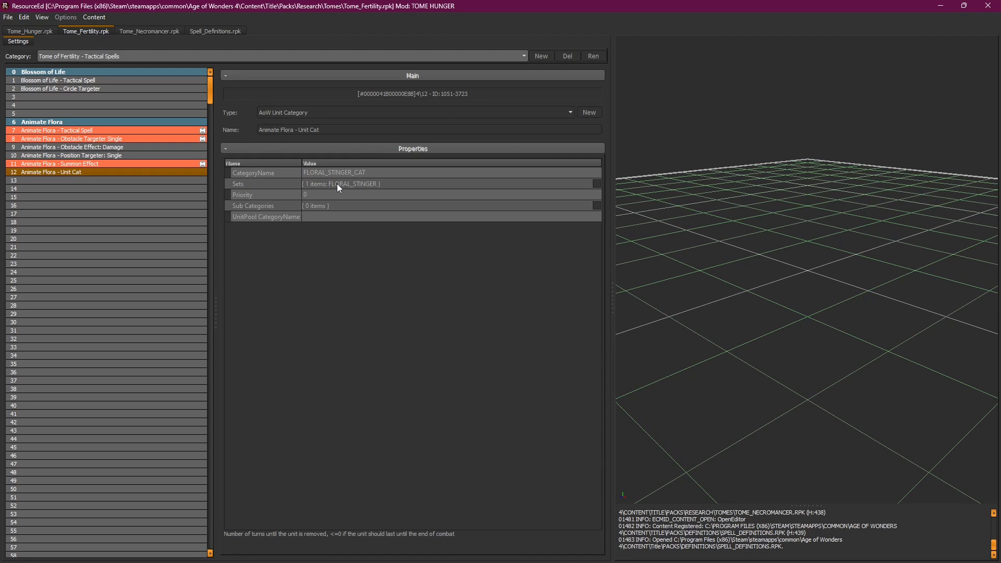
Step: Override Animate Flora - Unit Cat, leave its FLORAL_STINGER set unchanged, and start File > Open
right_click(110, 174)
left_click(121, 178)
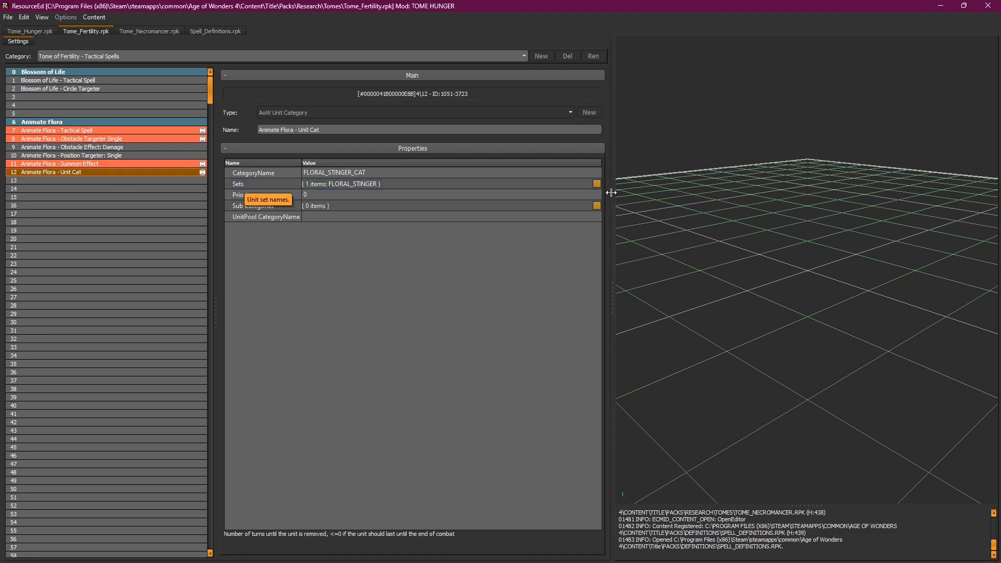
left_click(596, 186)
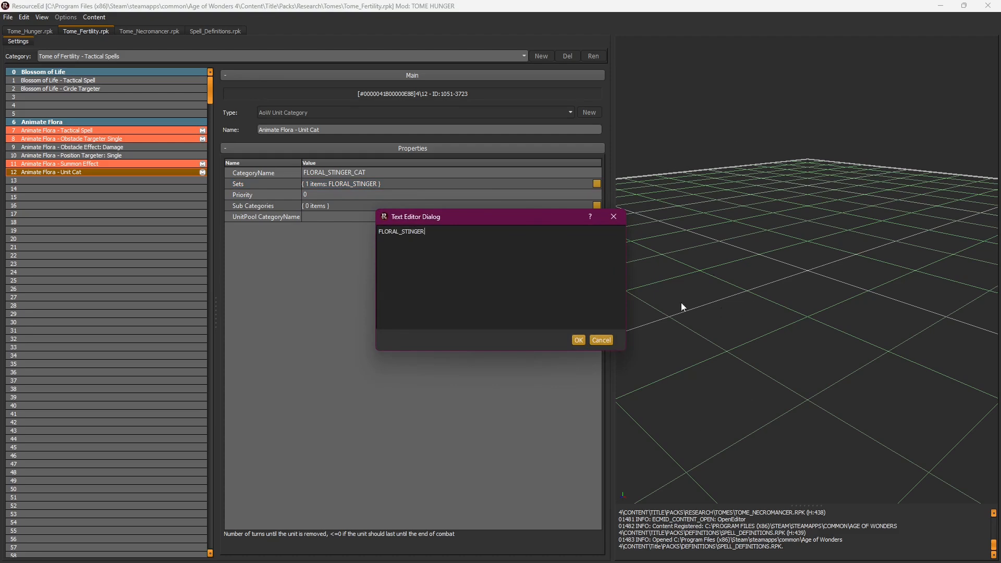
left_click_drag(437, 229, 379, 231)
left_click(431, 232)
left_click(614, 216)
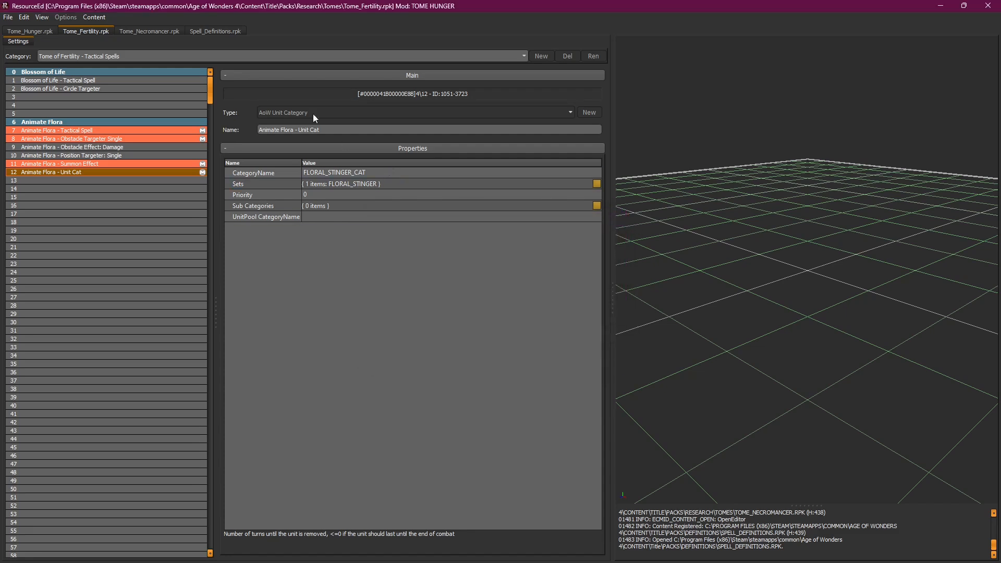
left_click(8, 19)
left_click(26, 41)
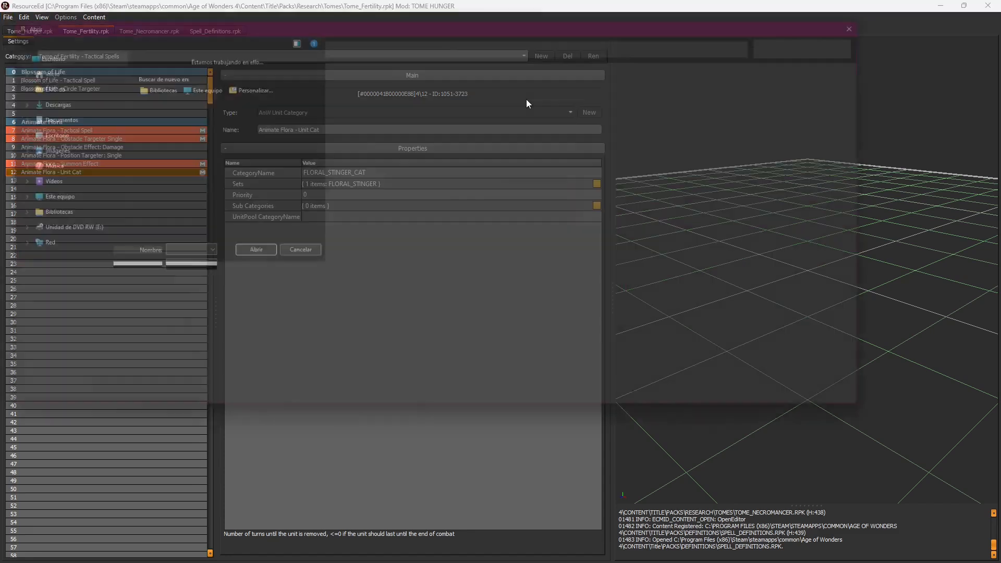
Step: Open Units_Wildlife.rpk as a new tab by searching 'wild' in the Open dialog
left_click(913, 20)
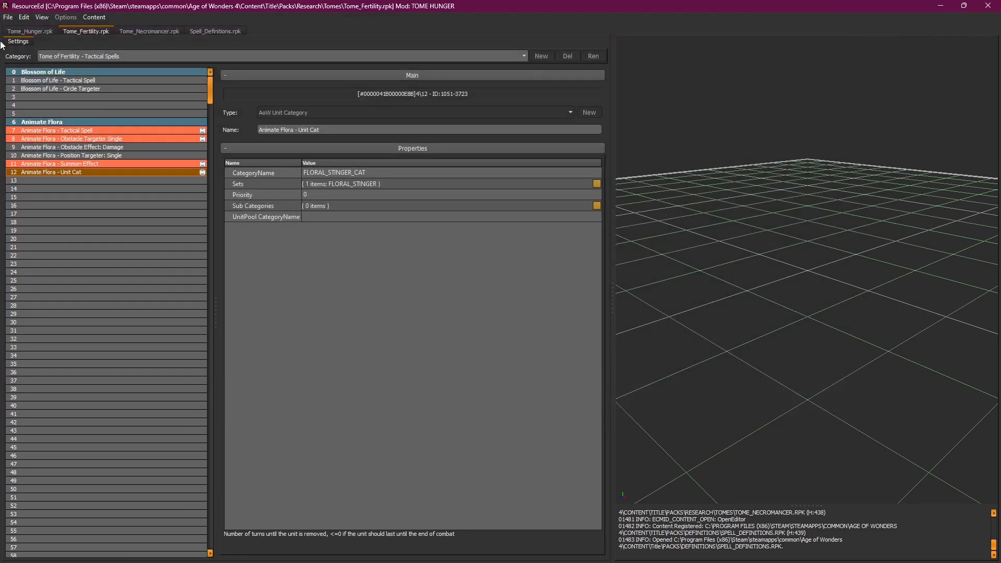
left_click(8, 17)
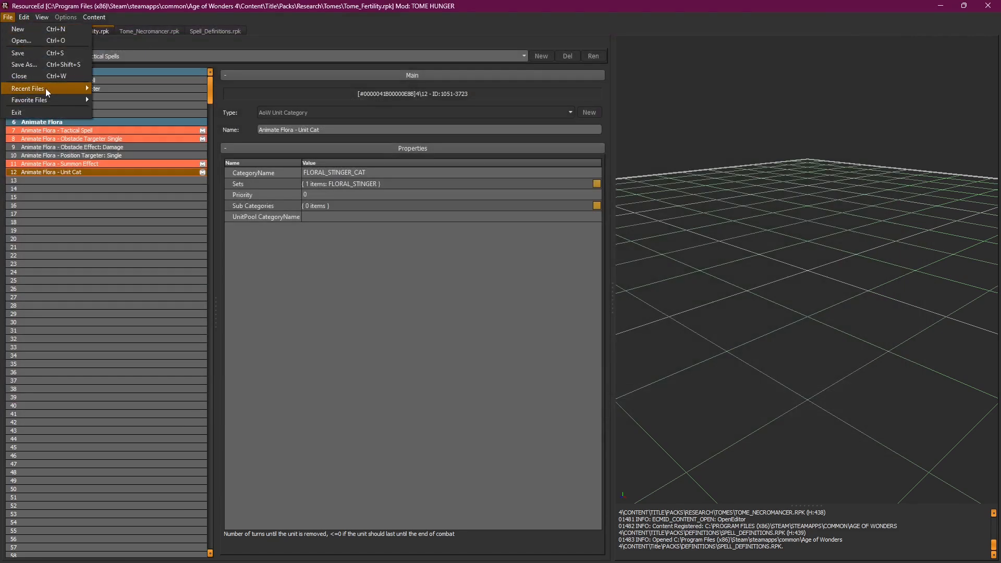
mouse_move(45, 88)
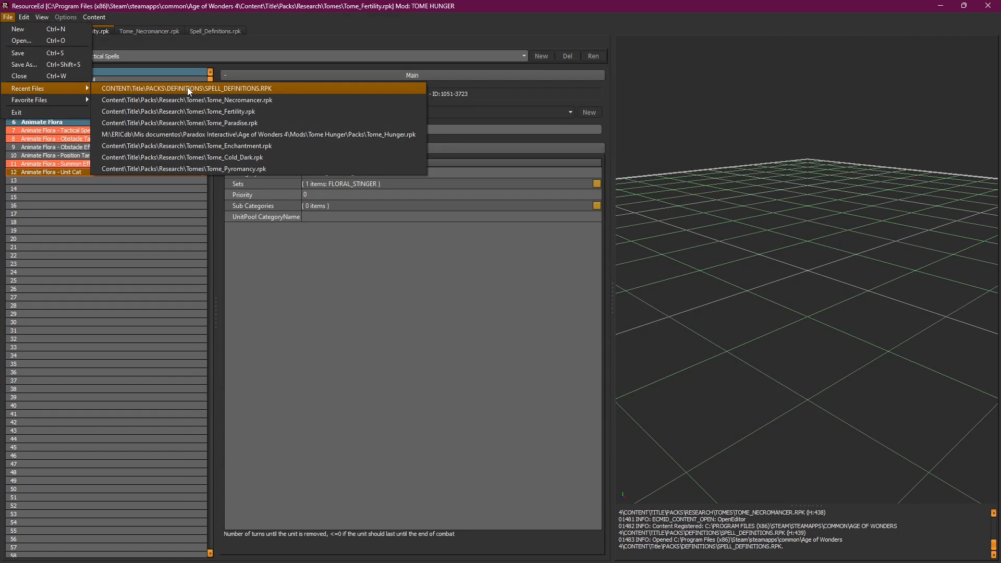
left_click(506, 266)
left_click(7, 17)
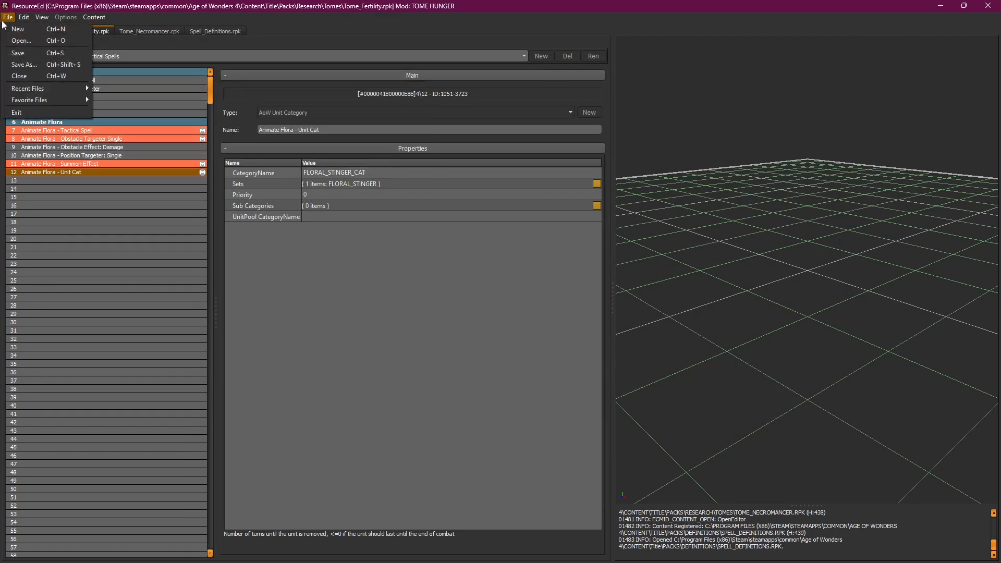
left_click(21, 38)
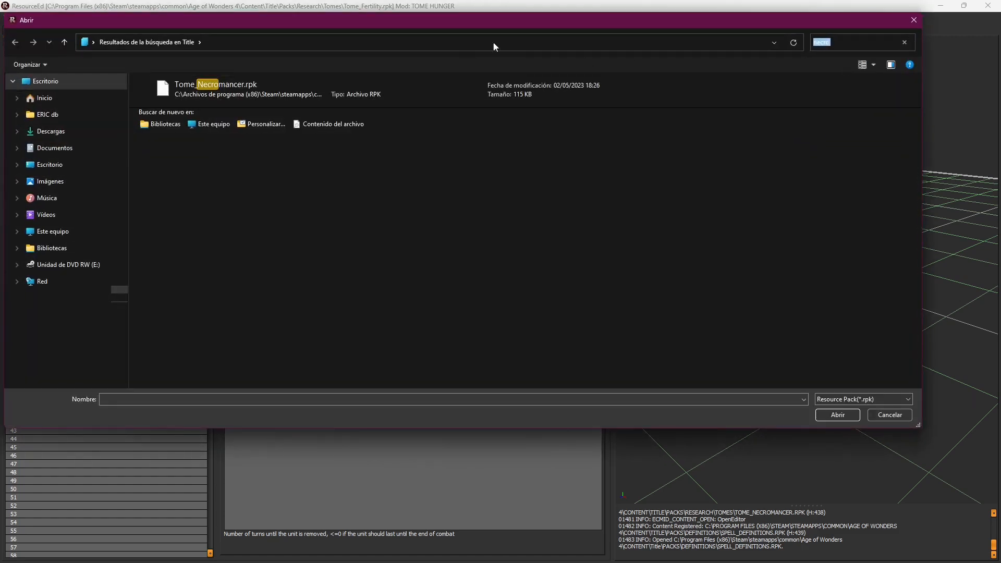
key("BackSpace")
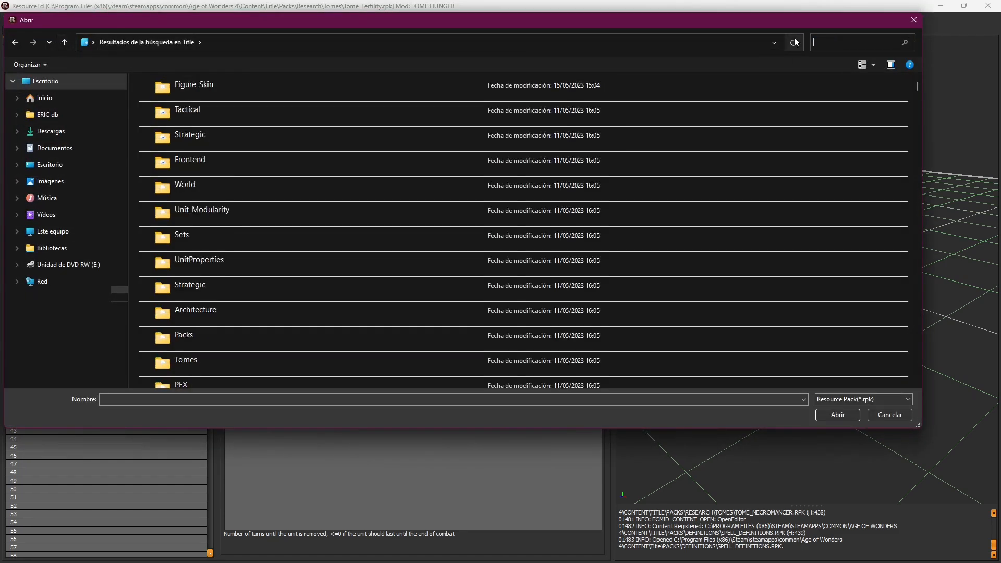
type("wild")
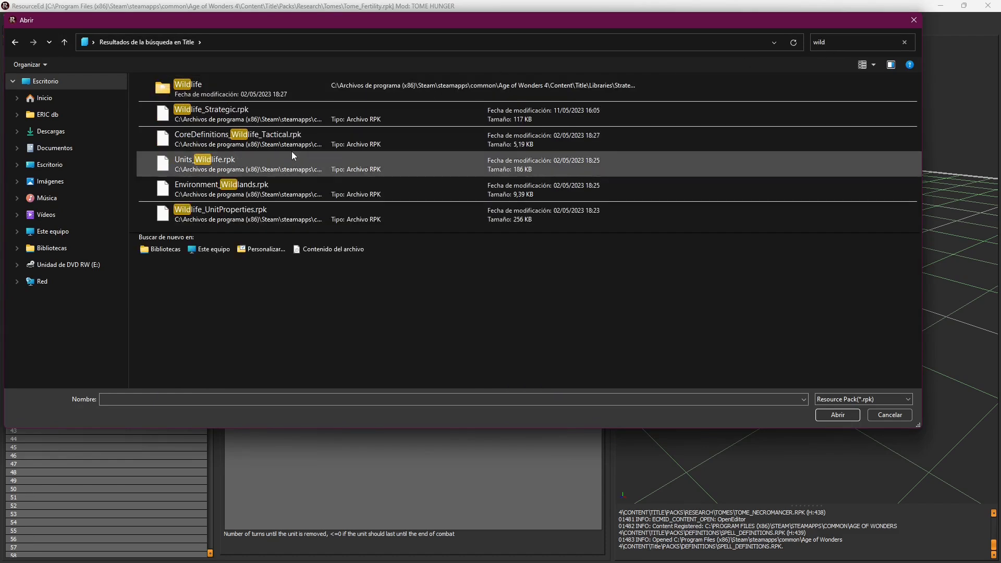
double_click(252, 162)
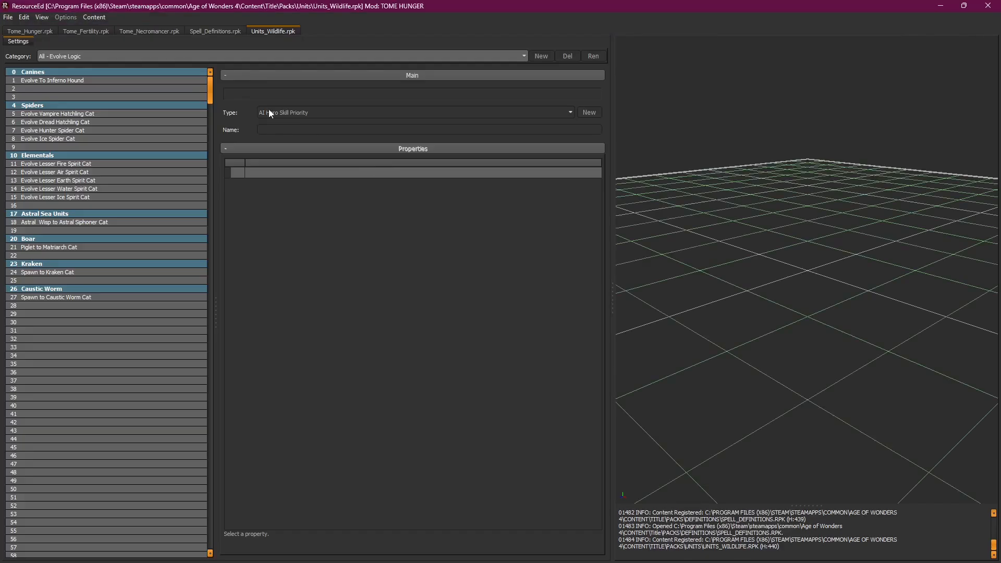
Step: Show All - Unit Sets and inspect the units inside Ice Spider - Unit Set - T2
left_click(71, 56)
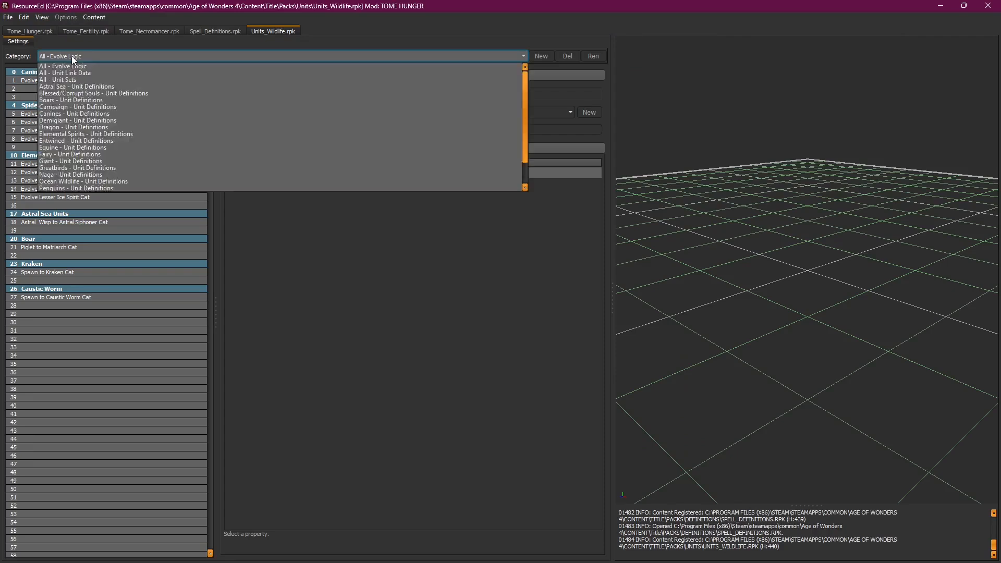
left_click(92, 83)
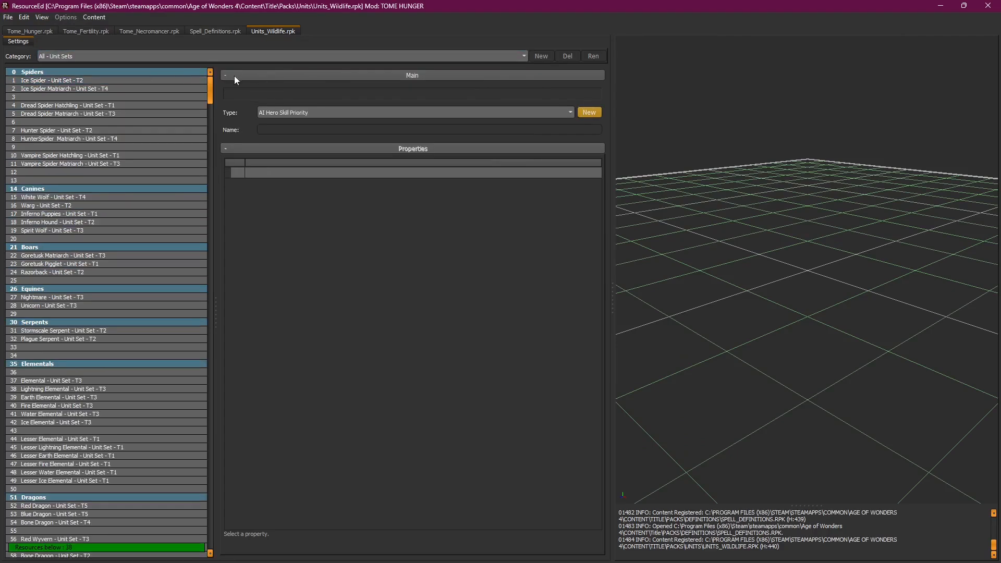
scroll(211, 98, "down", 1)
scroll(213, 99, "up", 1)
left_click(78, 82)
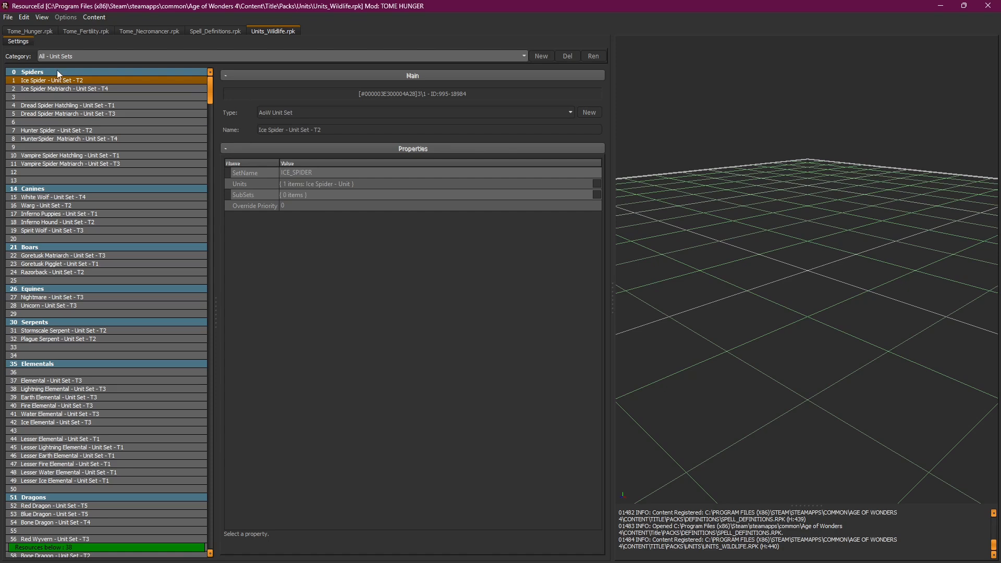
left_click(597, 183)
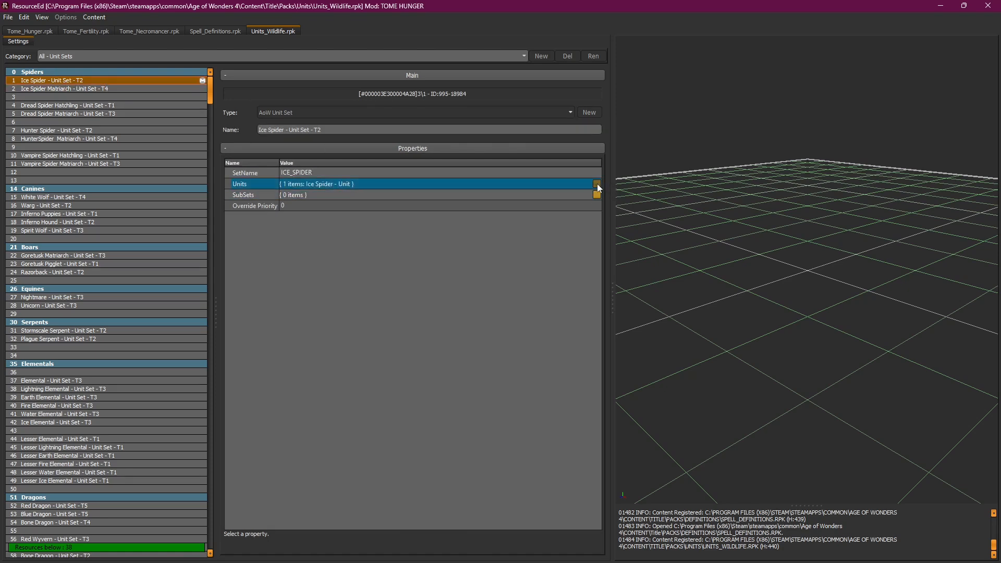
left_click_drag(652, 190, 662, 158)
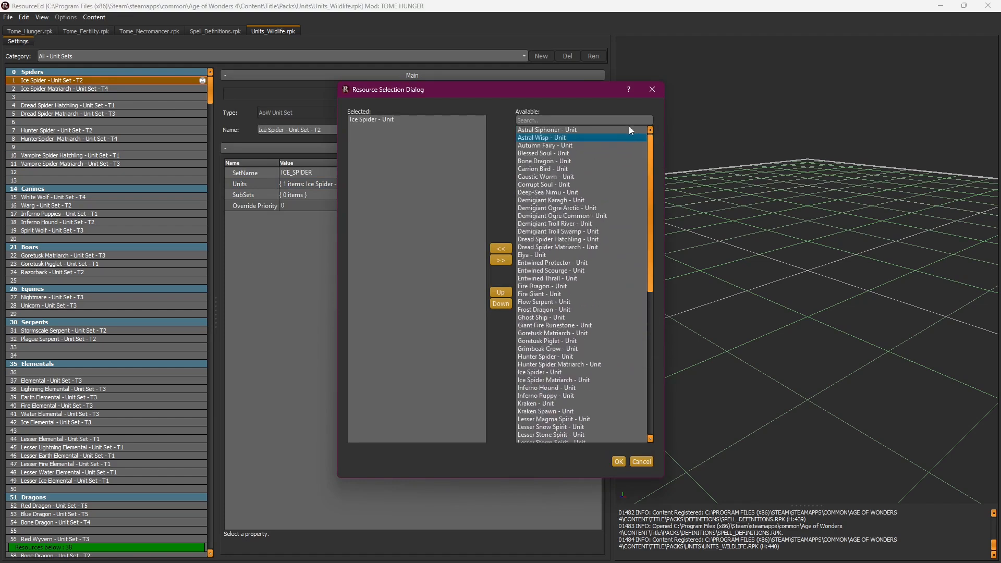
left_click(651, 90)
Step: Recreate the Ice Spider set's mod override and go to the Astral Siphoner - Unit definition
right_click(153, 80)
left_click(178, 87)
right_click(165, 82)
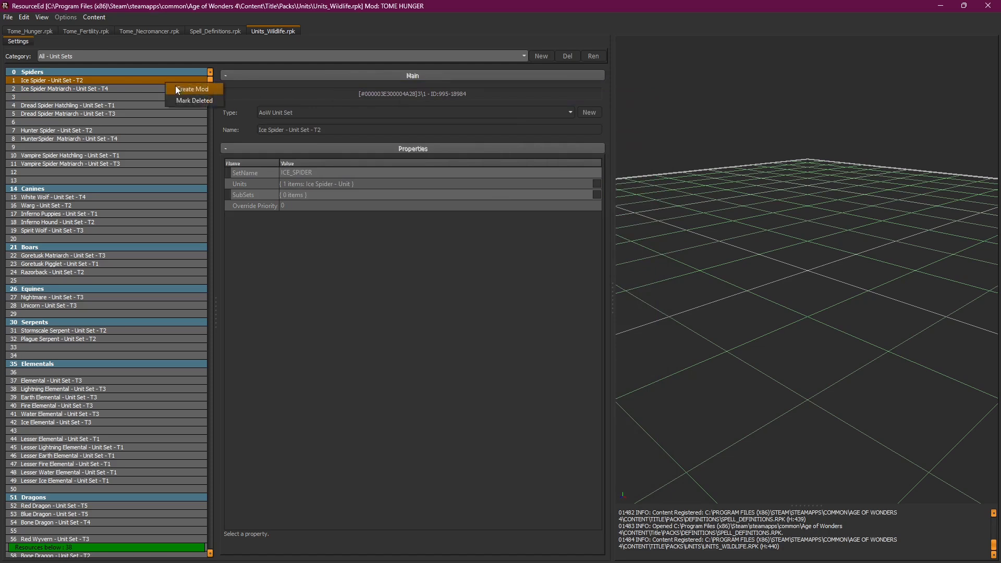
left_click(177, 88)
left_click(597, 184)
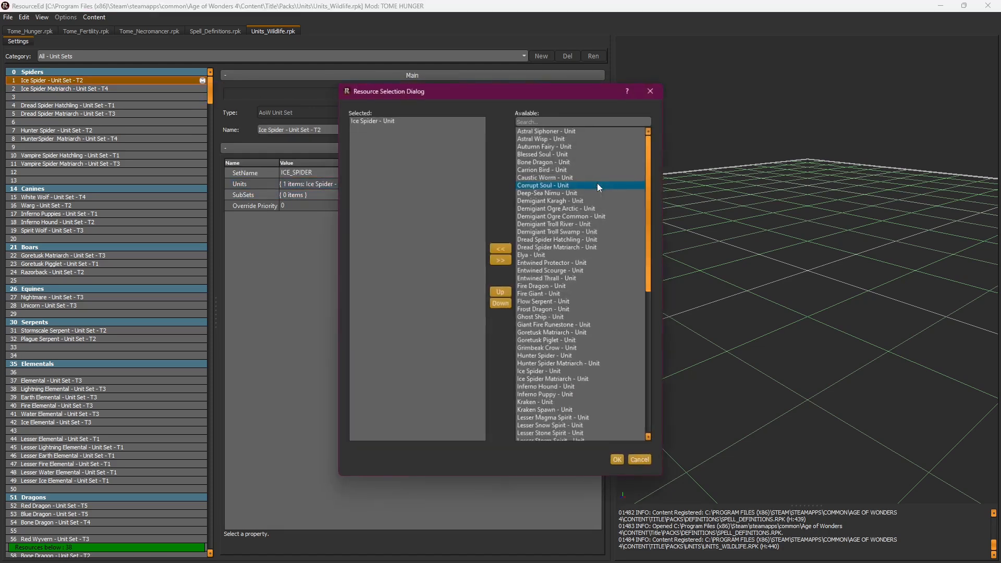
right_click(552, 131)
left_click(565, 138)
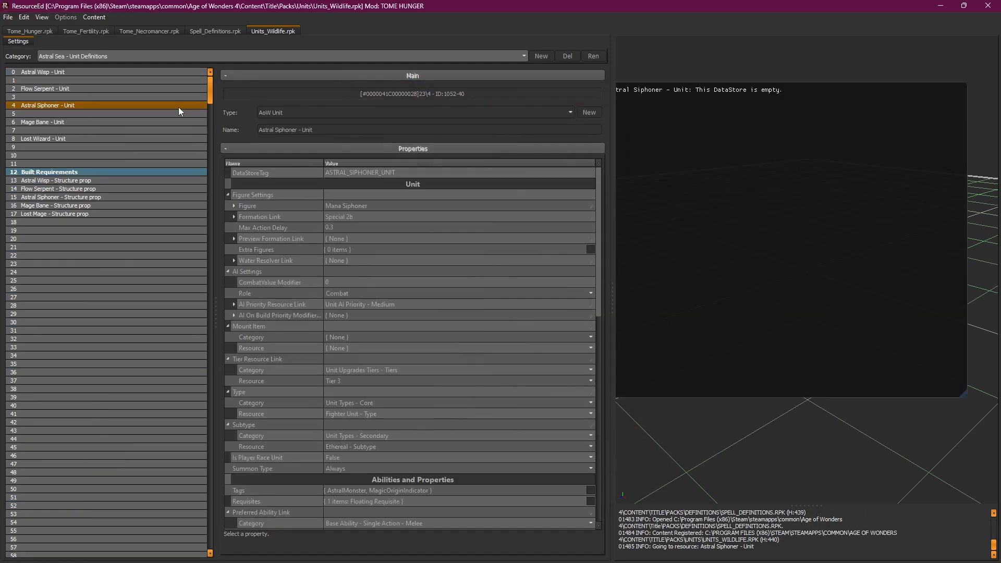
Step: Review Demigiant Ogre Common - Unit under Demigiant, then return to the All - Unit Sets category
left_click(138, 56)
left_click(138, 55)
left_click(137, 56)
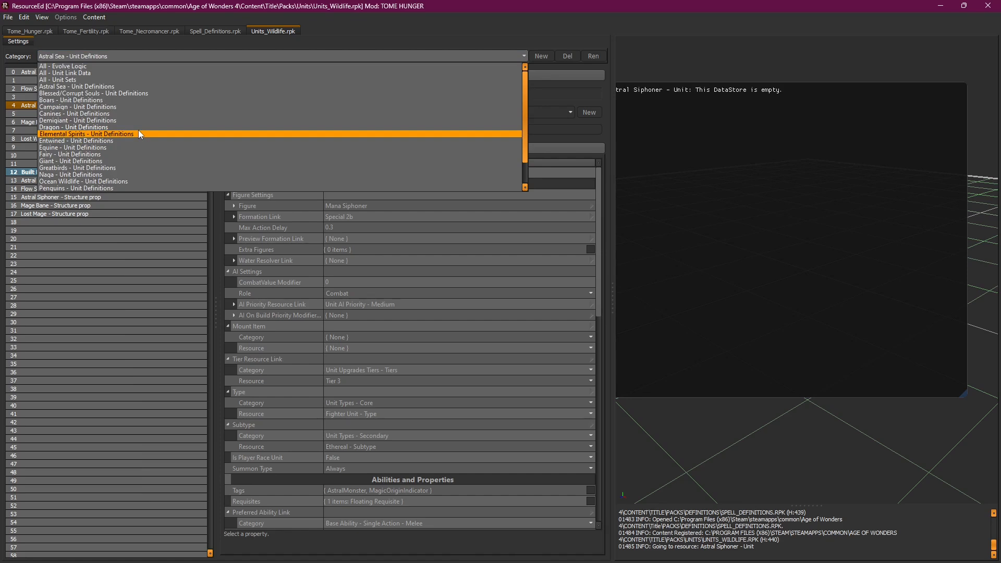
left_click(133, 120)
left_click(89, 80)
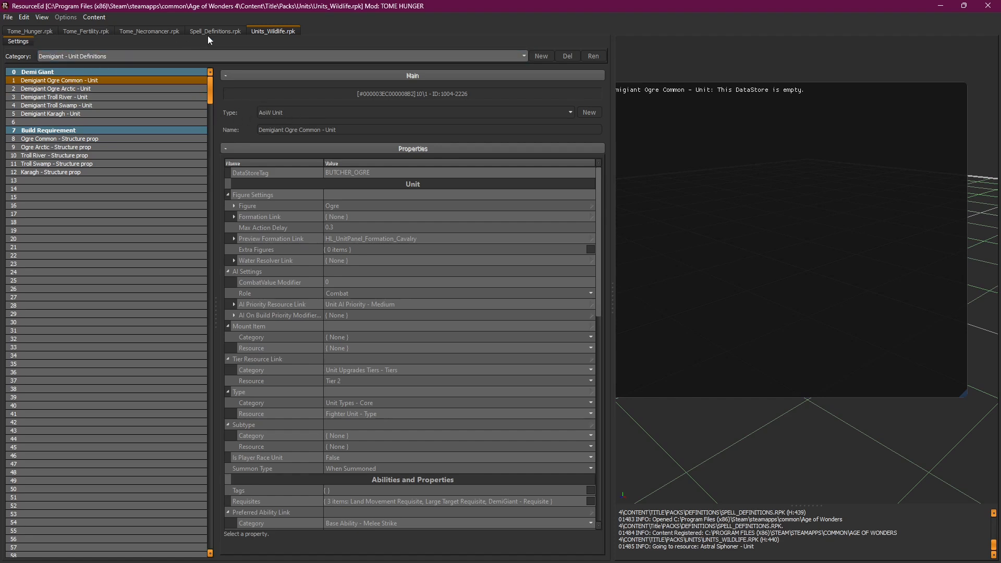
left_click(143, 57)
left_click(128, 80)
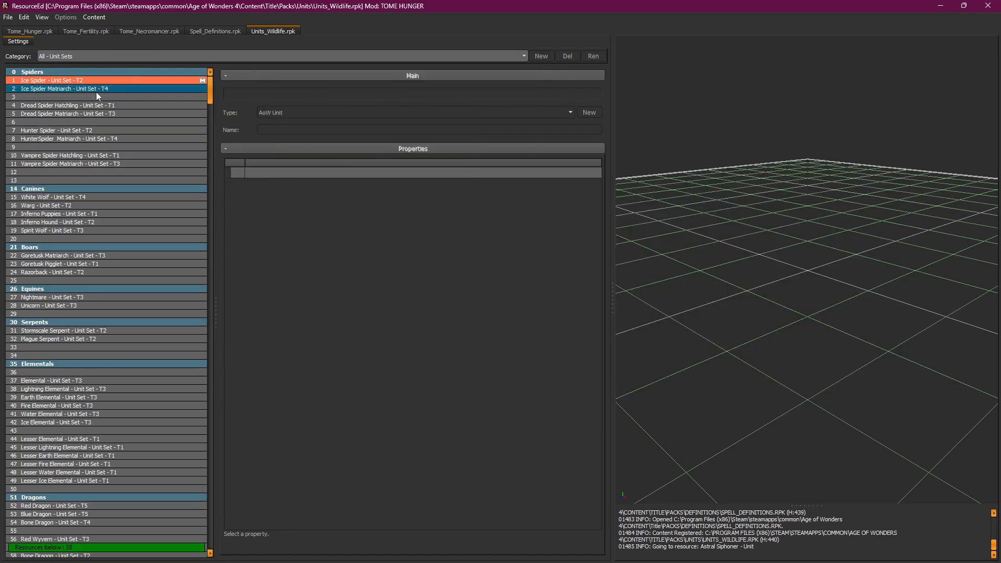
Step: Inspect the Ice Spider - Unit Set - T2 SetName ICE_SPIDER and its Units property
left_click(104, 82)
left_click(583, 174)
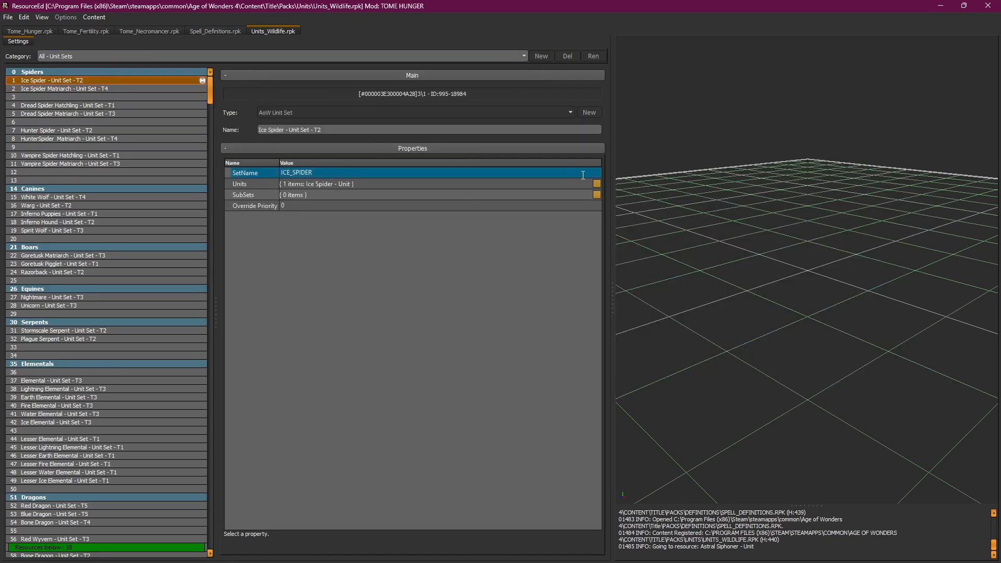
left_click(303, 184)
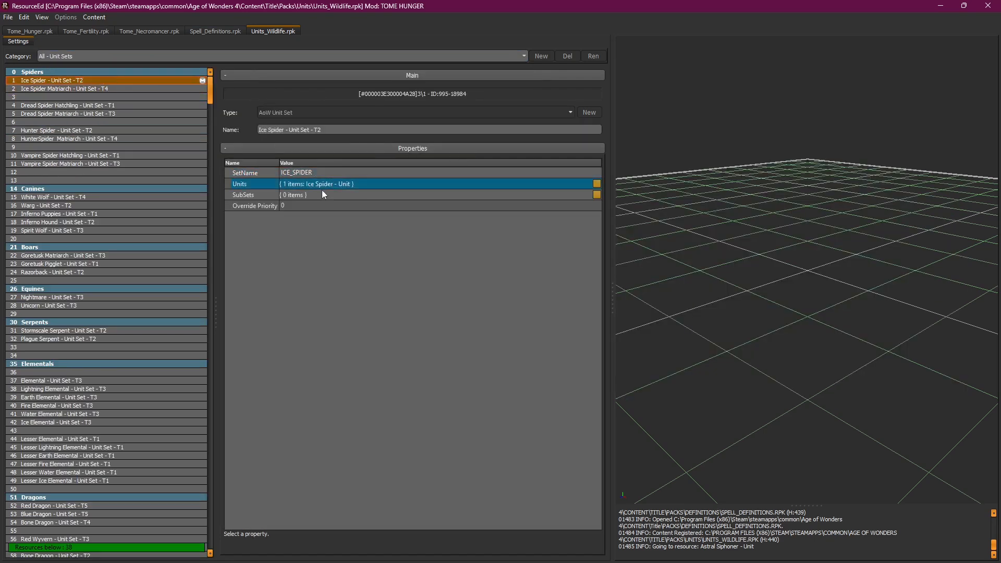
left_click(249, 175)
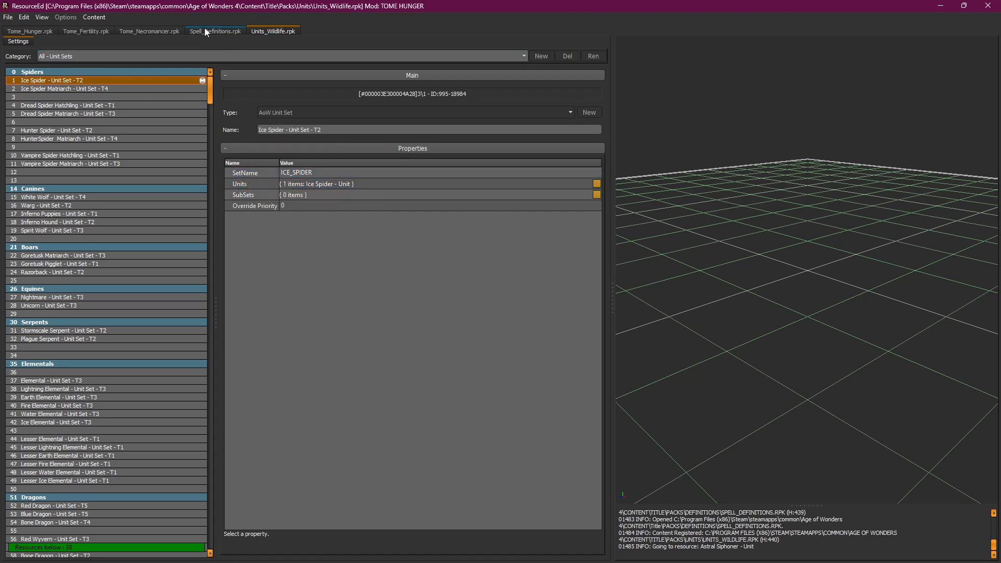
Step: Compare the Animate Flora - Unit Cat Sets property in Tome_Fertility.rpk against the Ice Spider set
left_click(82, 31)
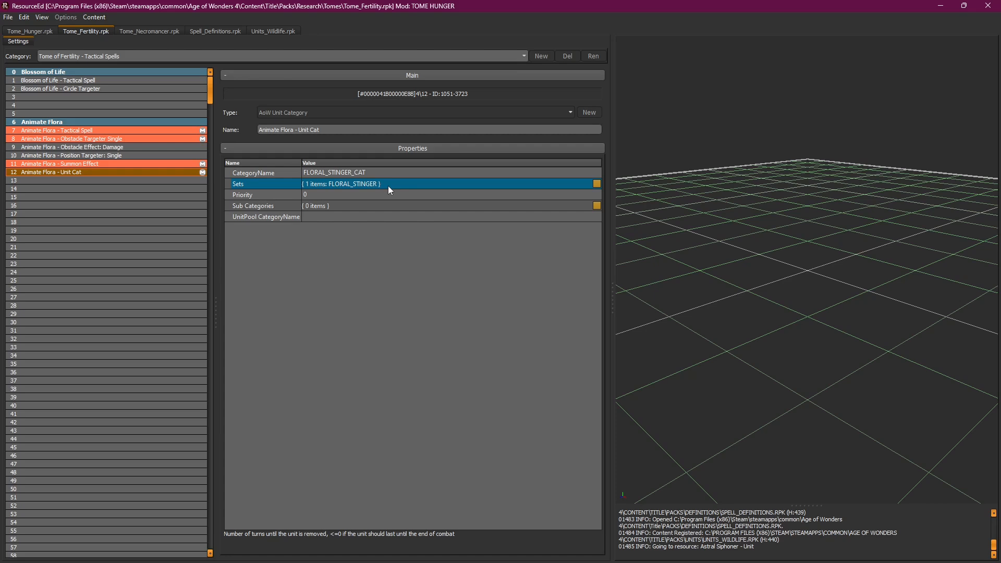
left_click(260, 31)
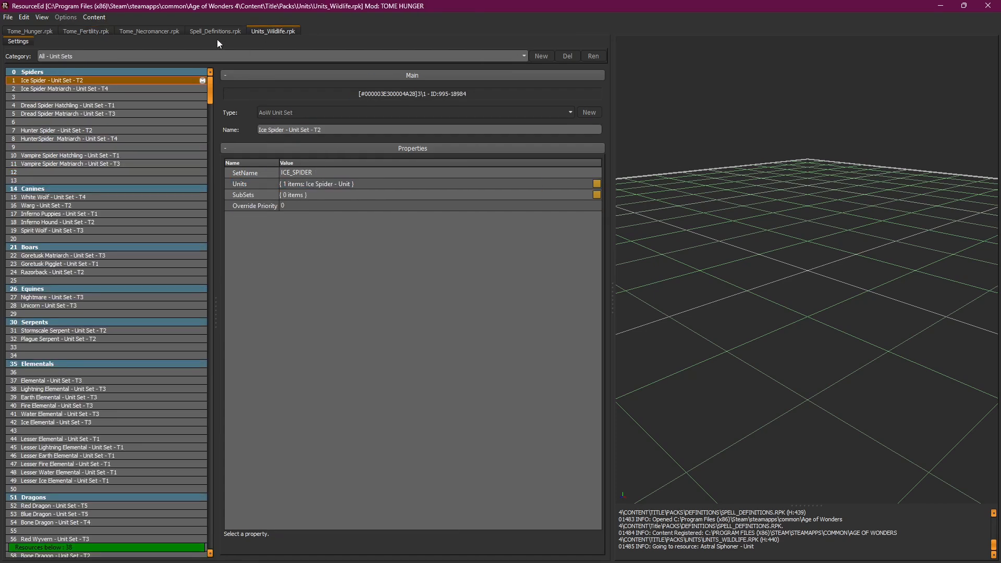
left_click(90, 29)
left_click(336, 182)
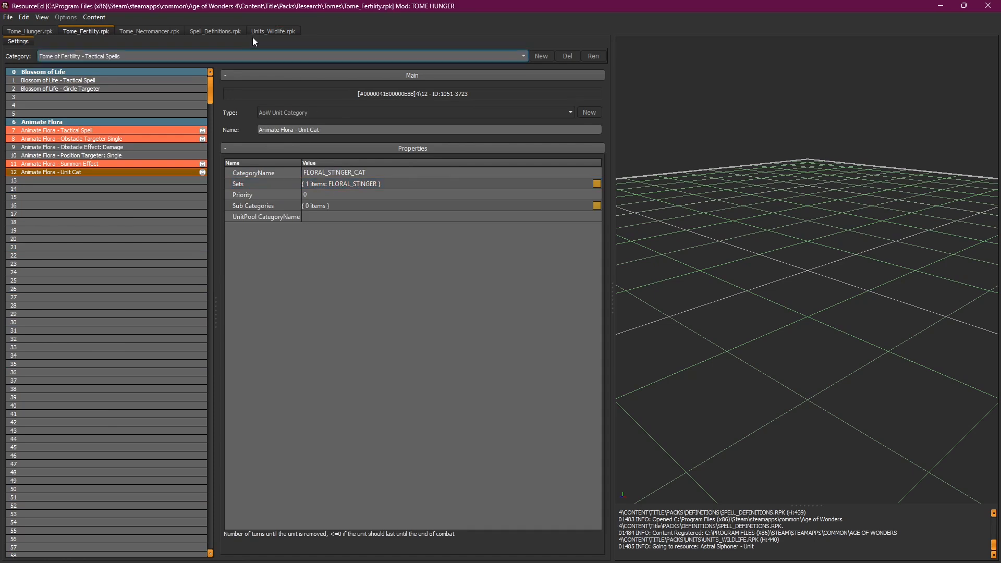
left_click(266, 31)
mouse_move(212, 88)
left_mouse_down()
mouse_move(211, 134)
mouse_move(211, 86)
left_mouse_up()
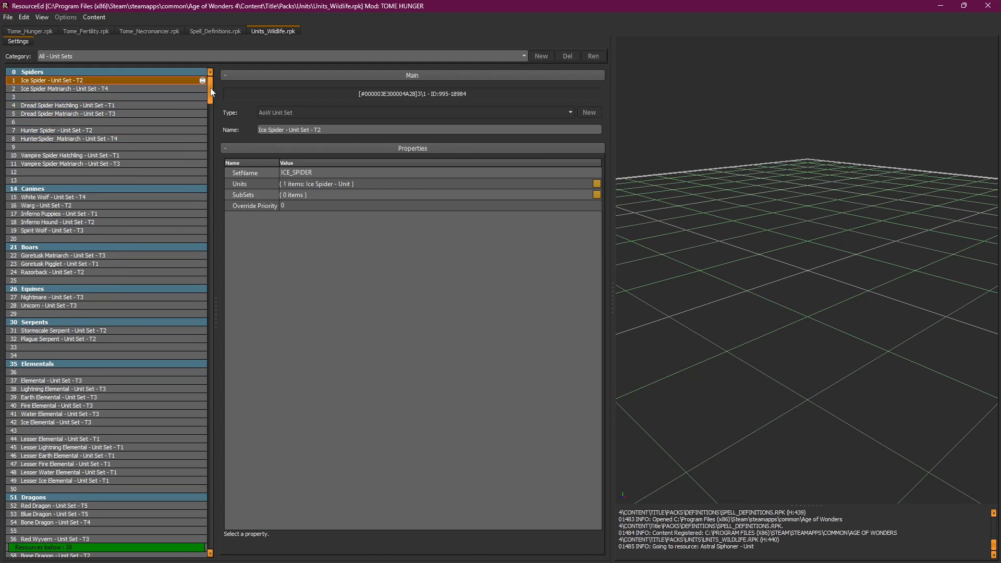
Step: Show the Tome of Fertility - Units category in Tome_Fertility.rpk
left_click(97, 33)
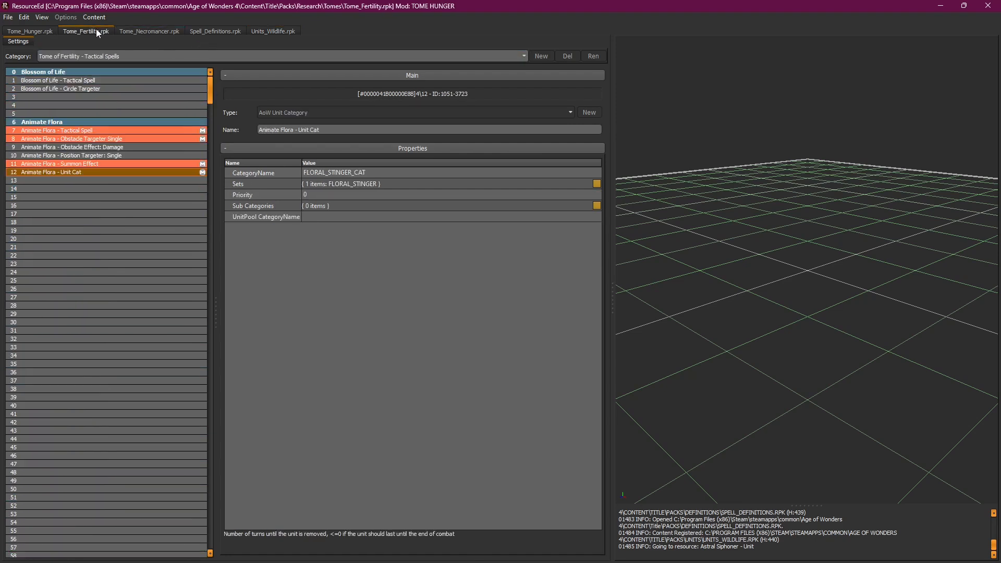
left_click(131, 53)
left_click(133, 114)
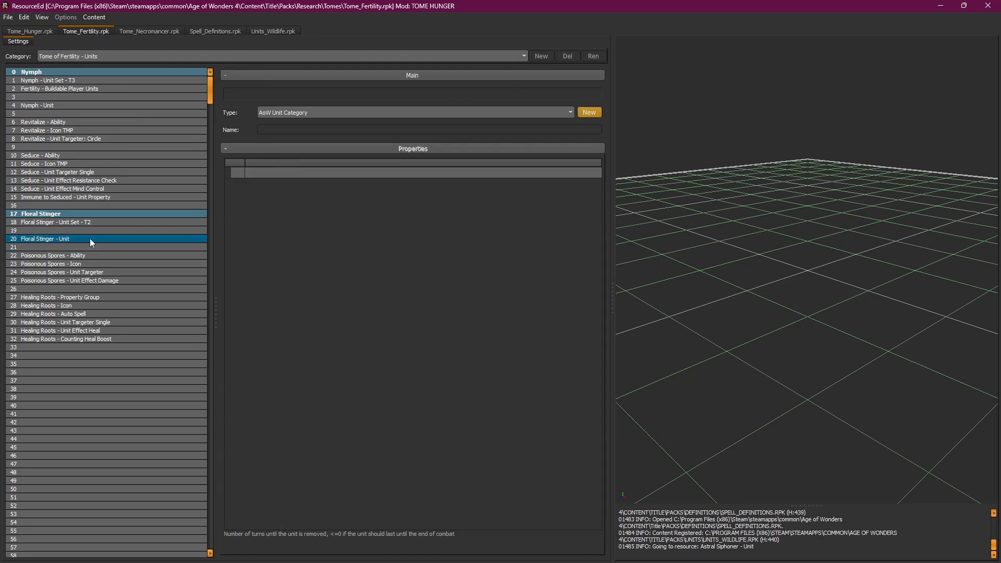
Step: Review Floral Stinger - Unit and its Floral Stinger - Unit Set - T2 holding only that unit
left_click(257, 31)
left_click(98, 32)
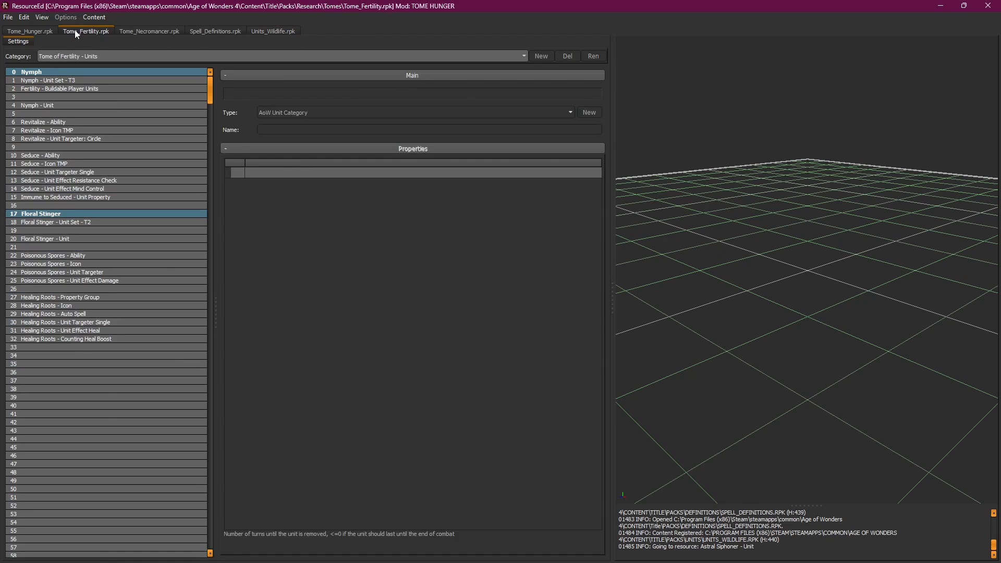
left_click(57, 239)
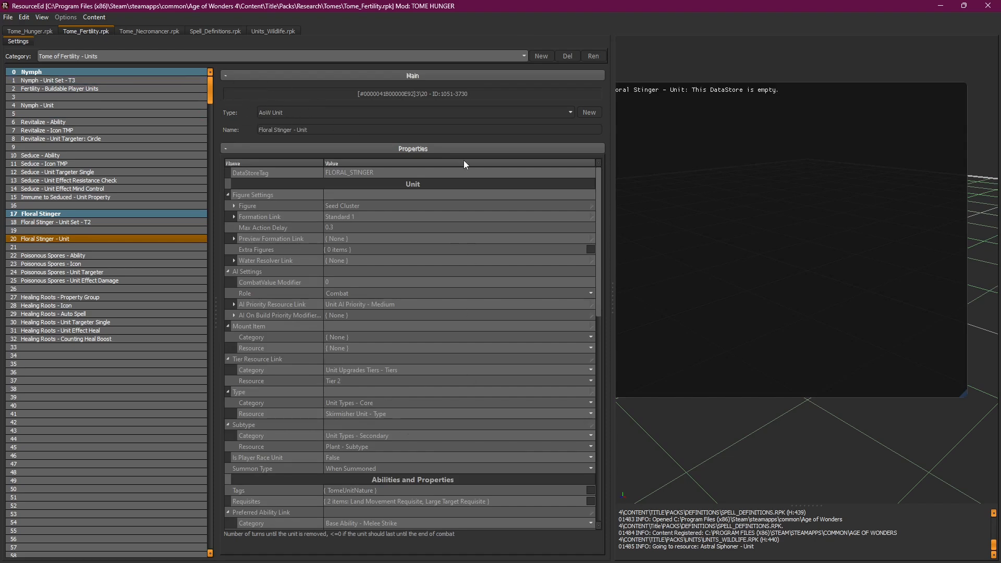
left_click(66, 224)
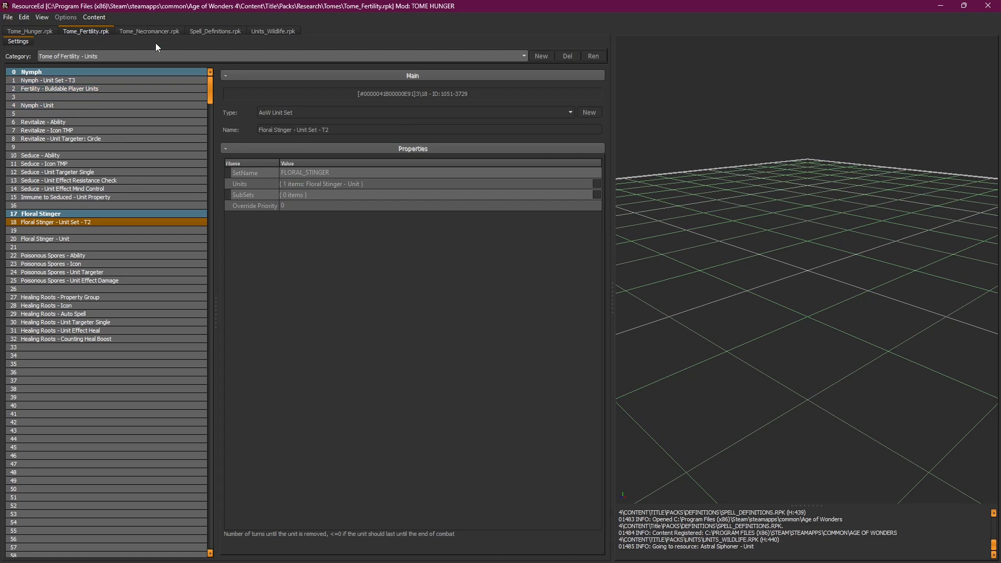
left_click(136, 29)
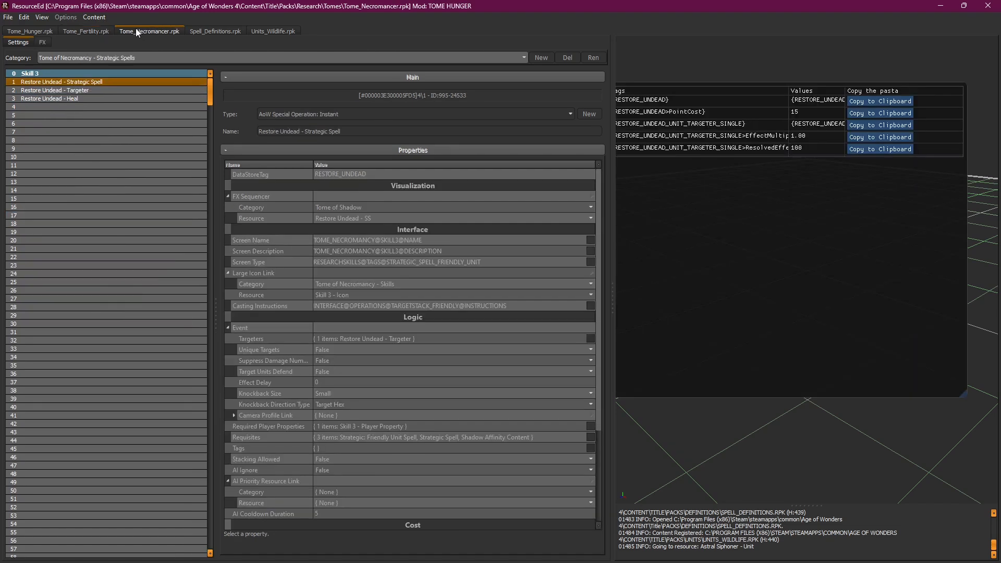
left_click(73, 30)
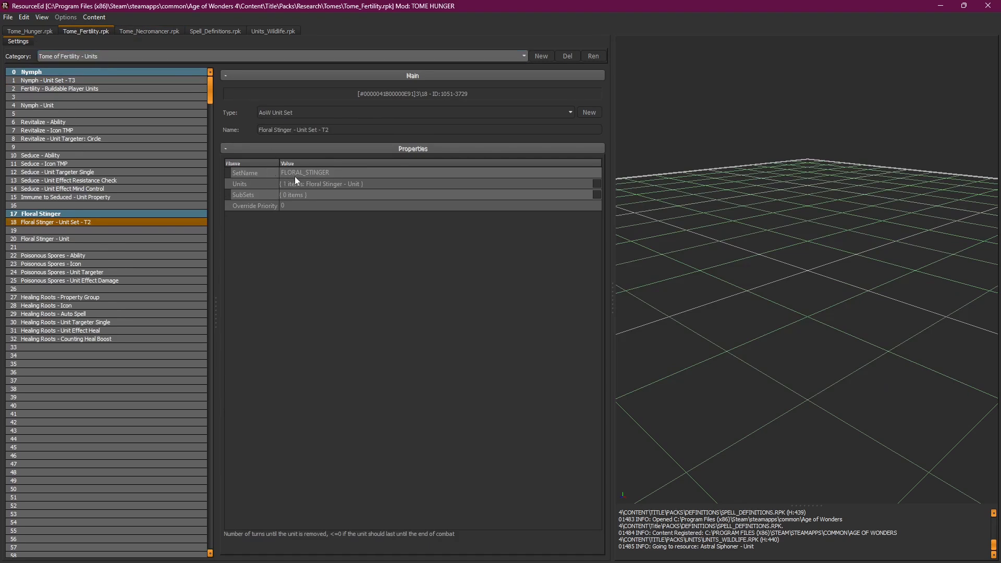
left_click(131, 59)
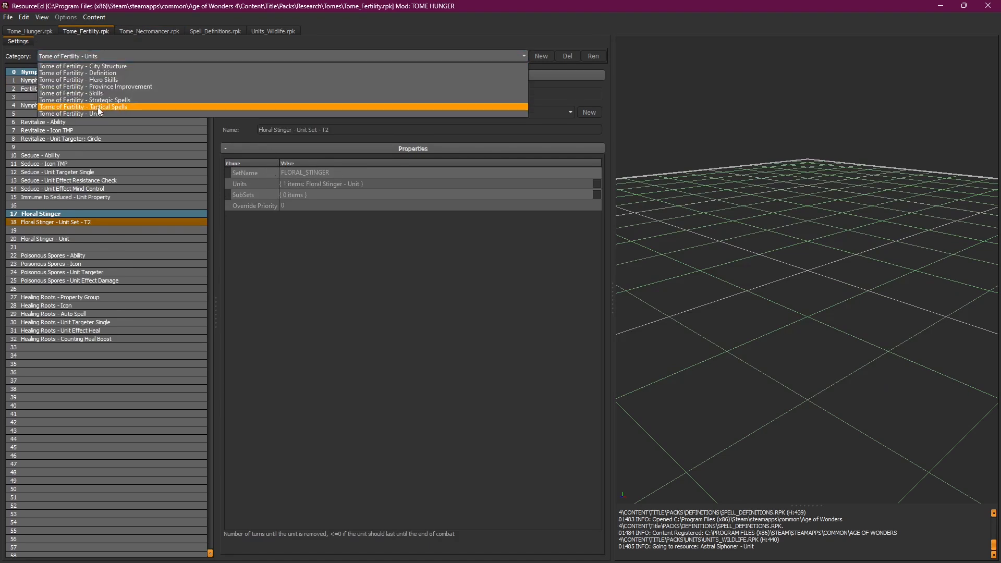
Step: Open the Animate Flora - Unit Cat Sets list in the Text Editor to check its FLORAL_STINGER entry
left_click(110, 105)
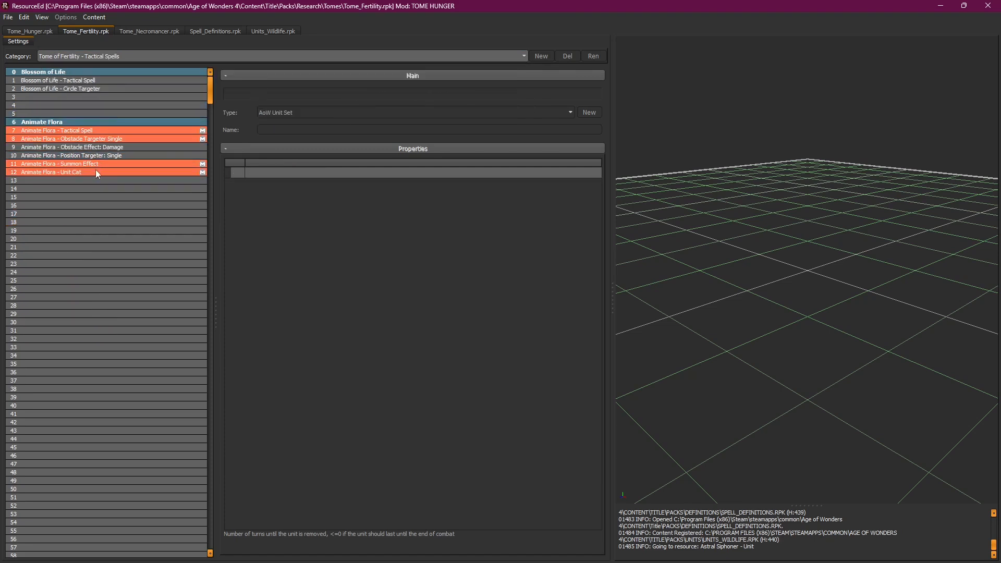
left_click(97, 172)
left_click(320, 185)
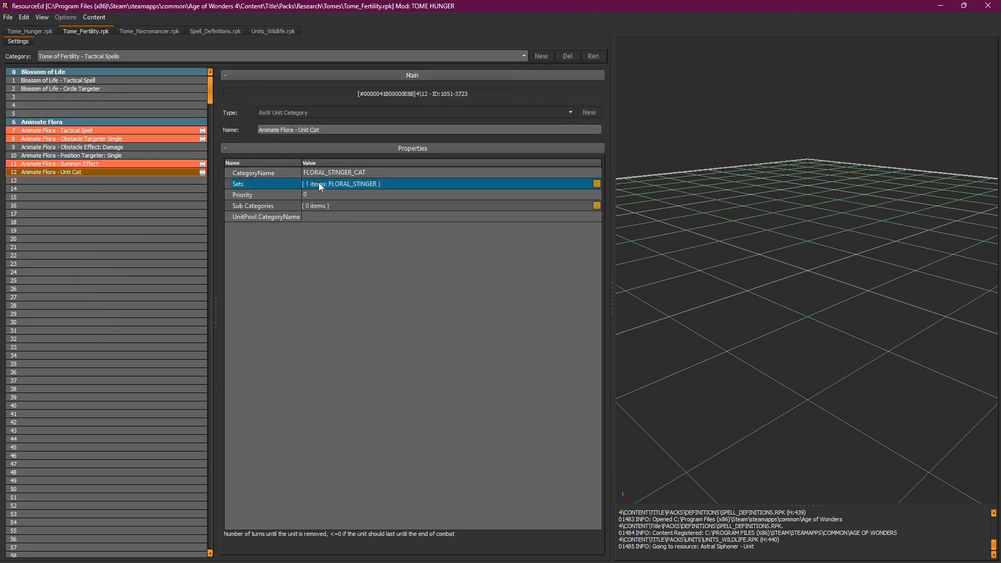
left_click(596, 184)
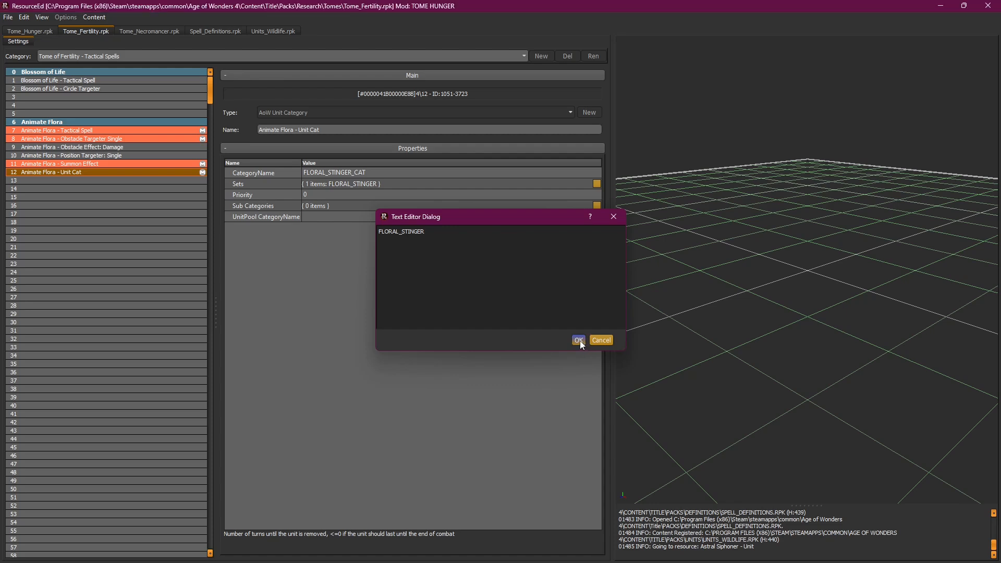
left_click(580, 340)
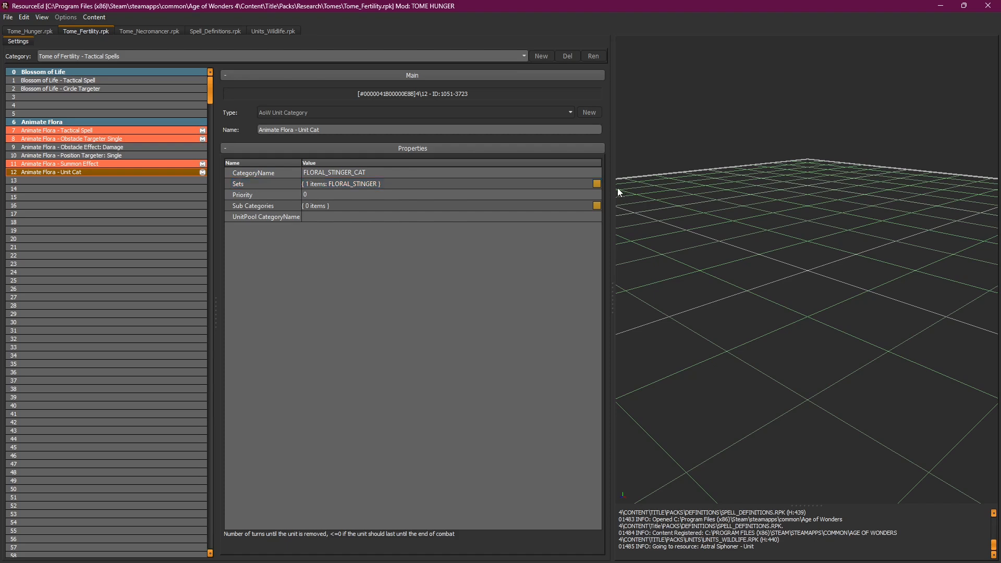
left_click(597, 184)
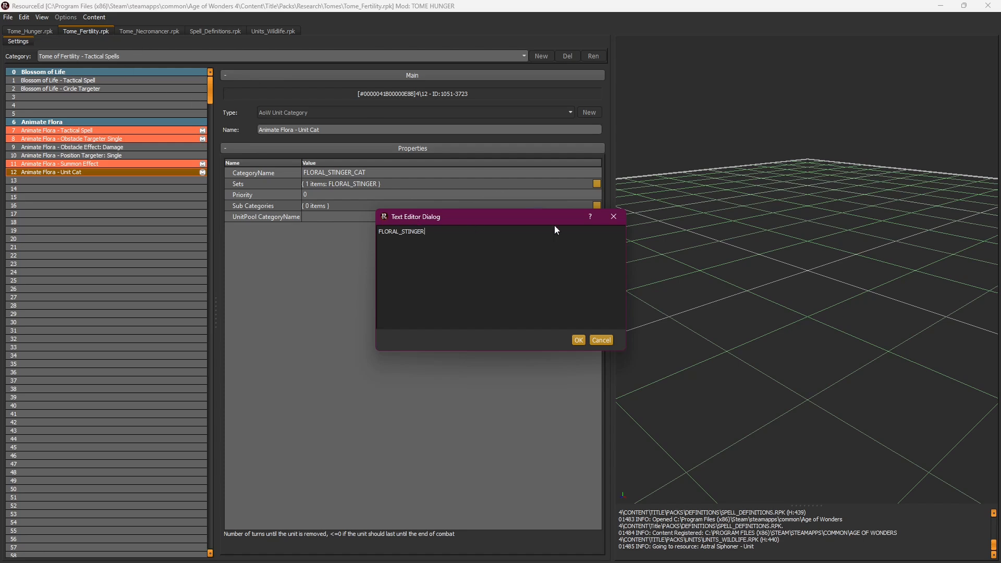
double_click(426, 232)
left_click(443, 239)
Step: Delete the mod overrides on Animate Flora Unit Cat, Summon Effect, Obstacle Targeter Single and Tactical Spell
left_click(581, 342)
right_click(136, 170)
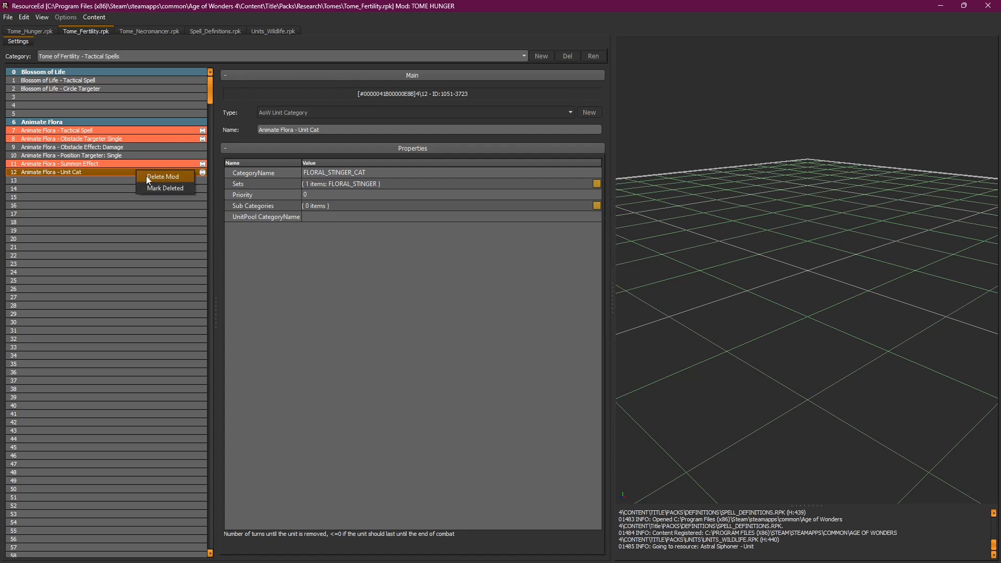
left_click(141, 174)
right_click(127, 164)
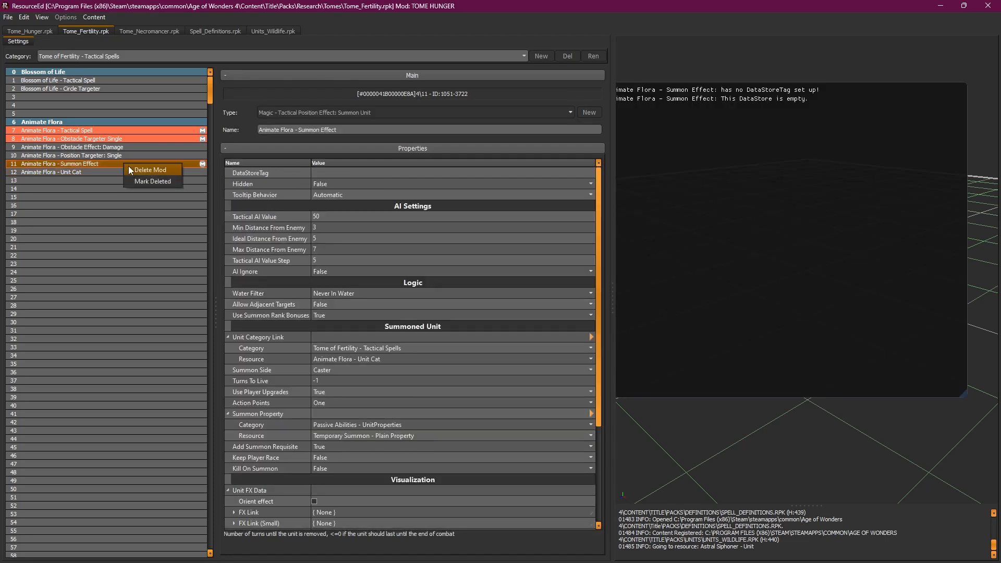
left_click(151, 171)
left_click(119, 138)
right_click(120, 137)
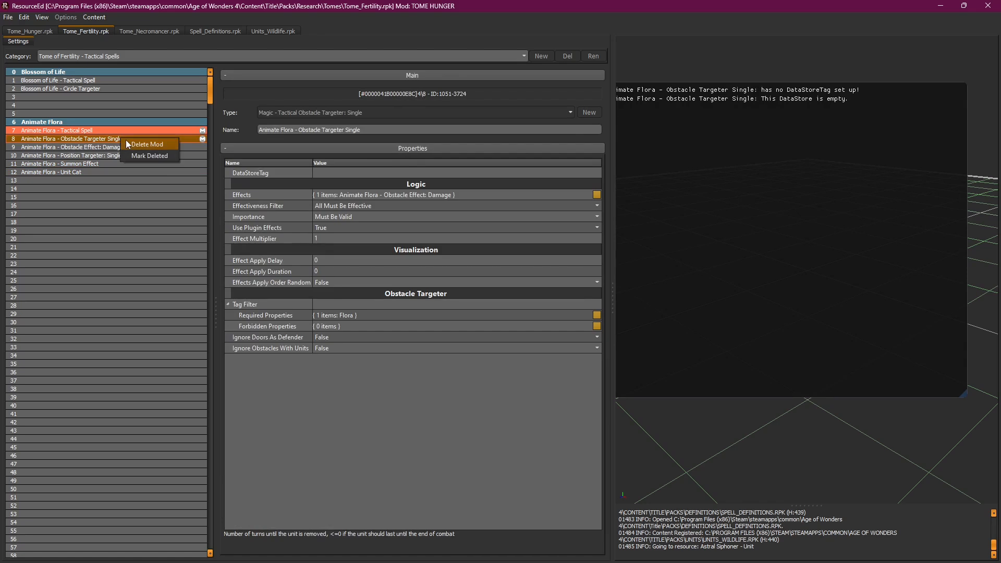
left_click(156, 144)
left_click(124, 130)
right_click(125, 129)
left_click(132, 136)
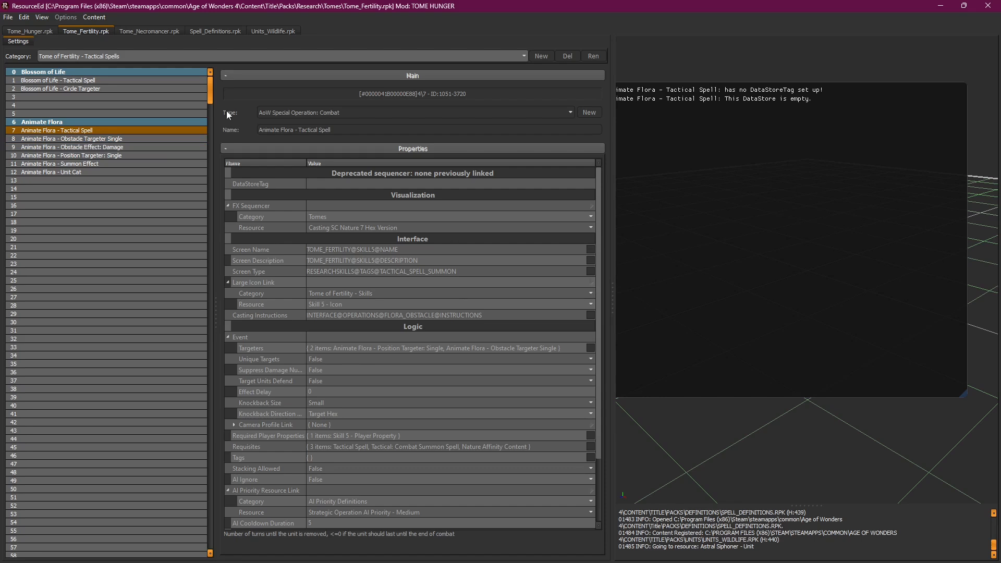
Step: Show the Tome of Necromancy - Tactical Spells category in Tome_Necromancer.rpk
left_click(129, 30)
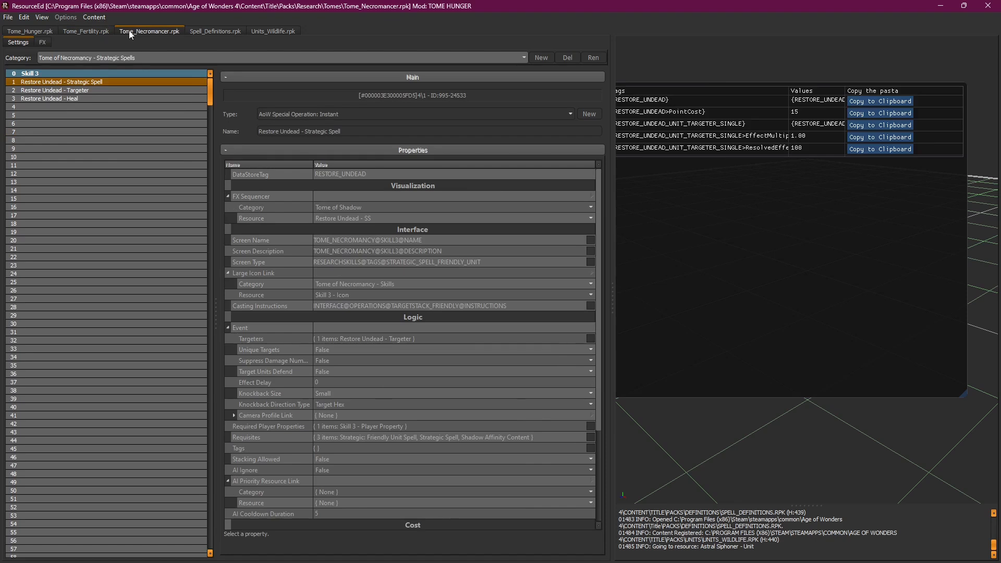
left_click(118, 56)
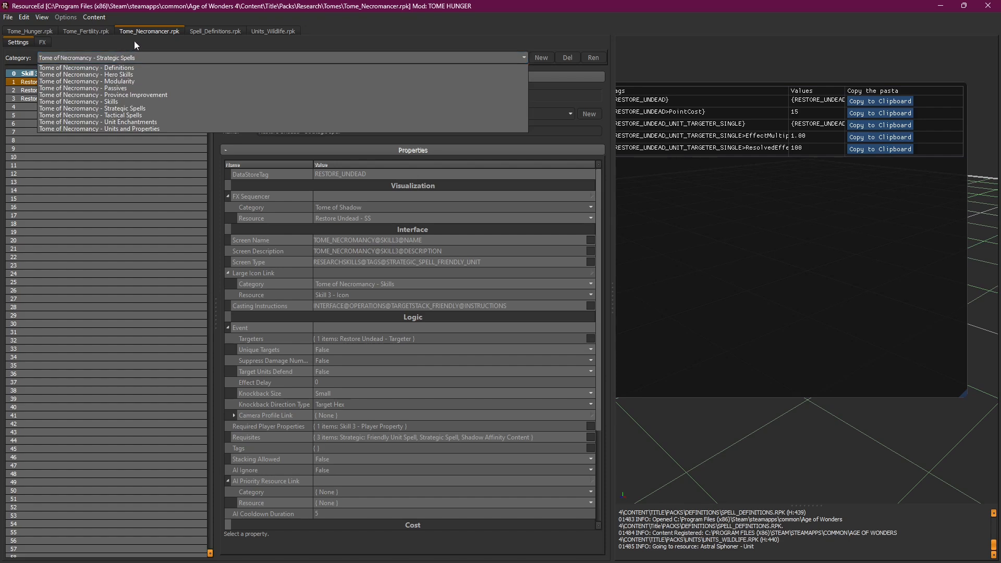
left_click(133, 116)
Step: Review the Raise Zombie tactical spell, its circle targeter and its resurrect-and-transform effect
left_click(101, 130)
left_click(101, 81)
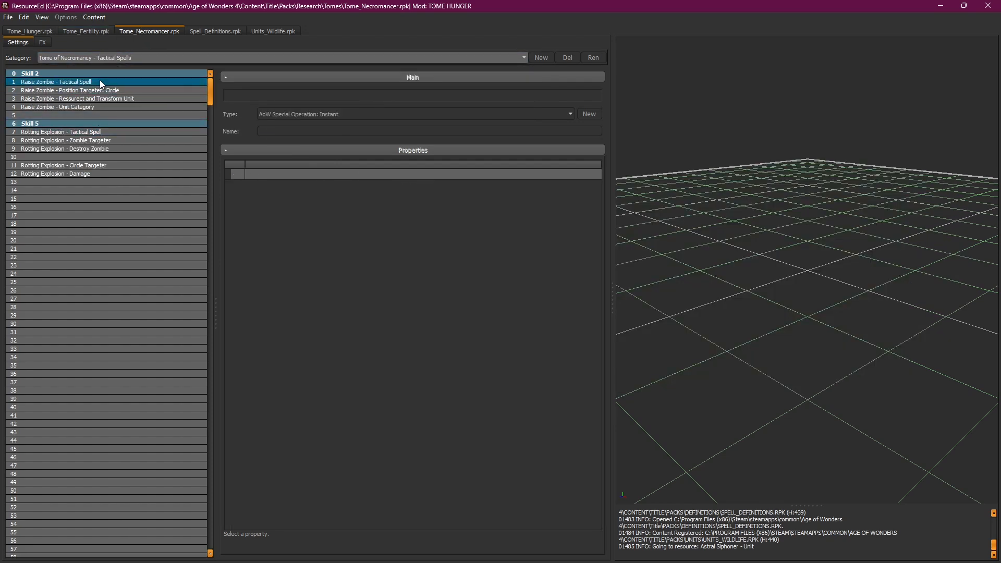
left_click(100, 82)
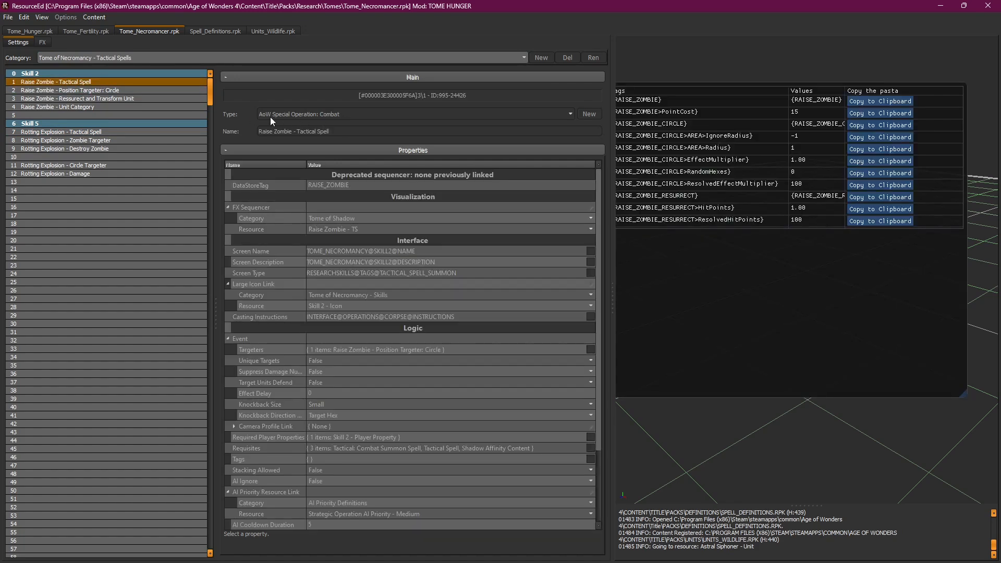
left_click(105, 91)
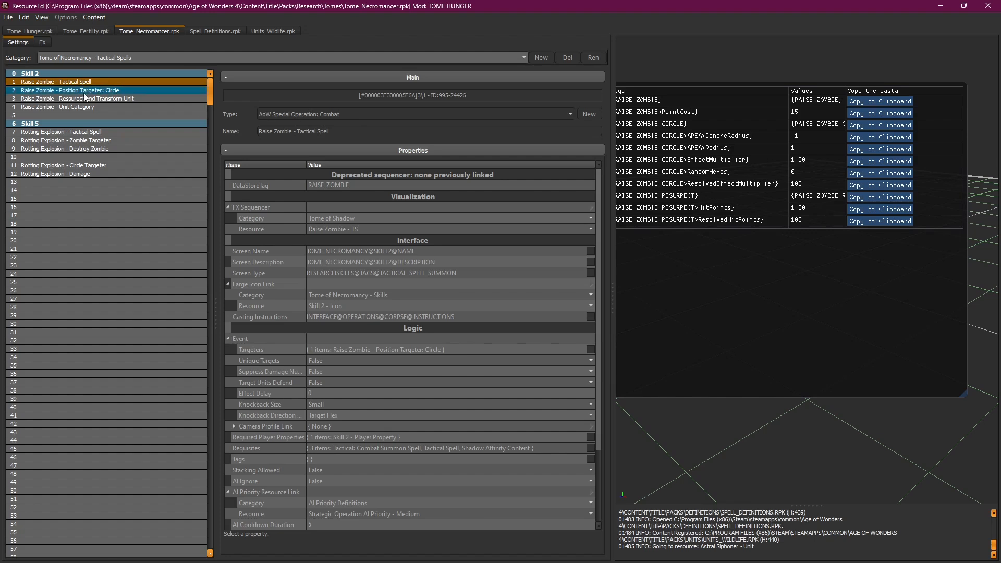
left_click(85, 93)
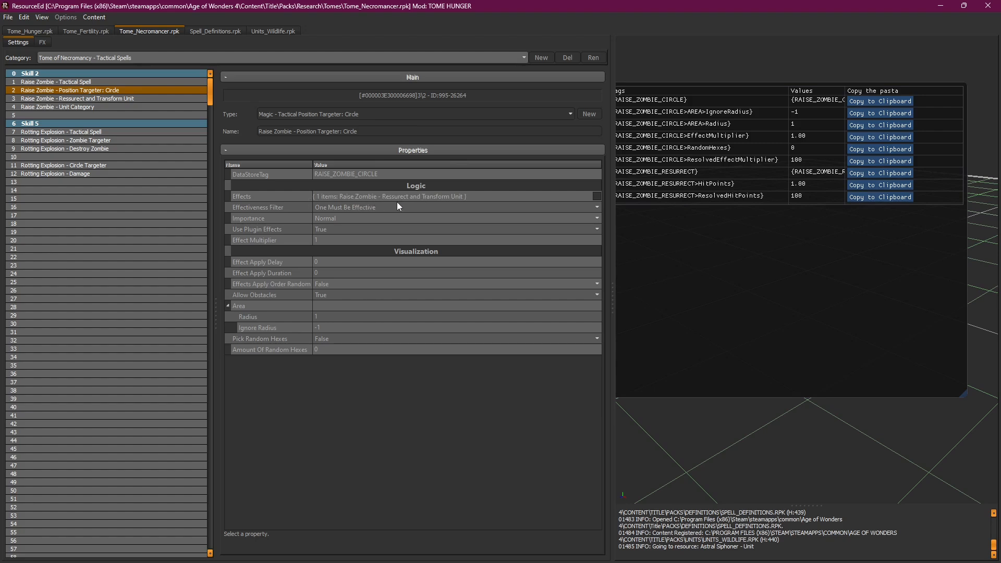
left_click(54, 97)
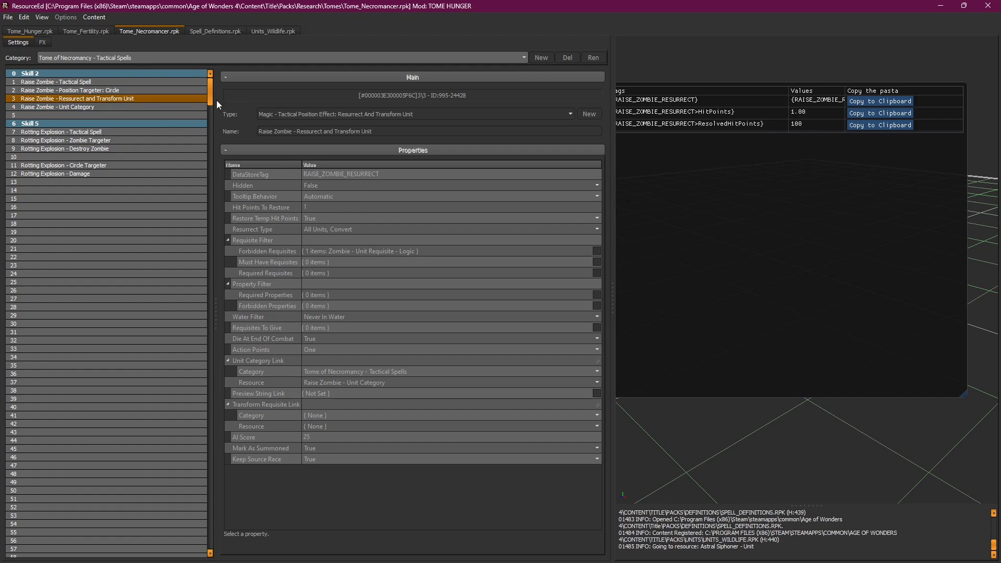
Step: Create a mod override for Raise Zombie - Resurrect and Transform Unit and check its unit category
left_click(149, 91)
left_click(142, 98)
right_click(142, 98)
left_click(157, 103)
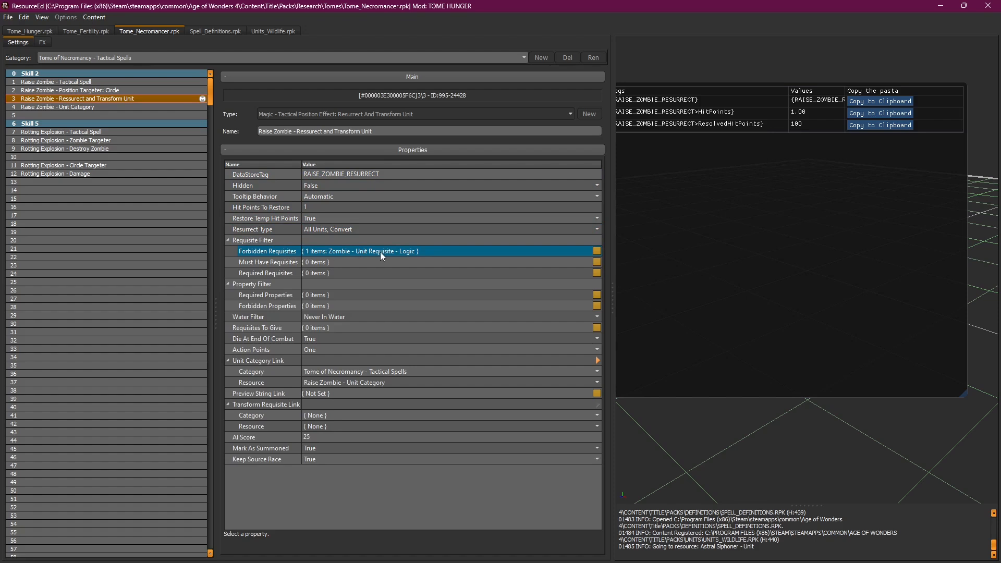
left_click(125, 106)
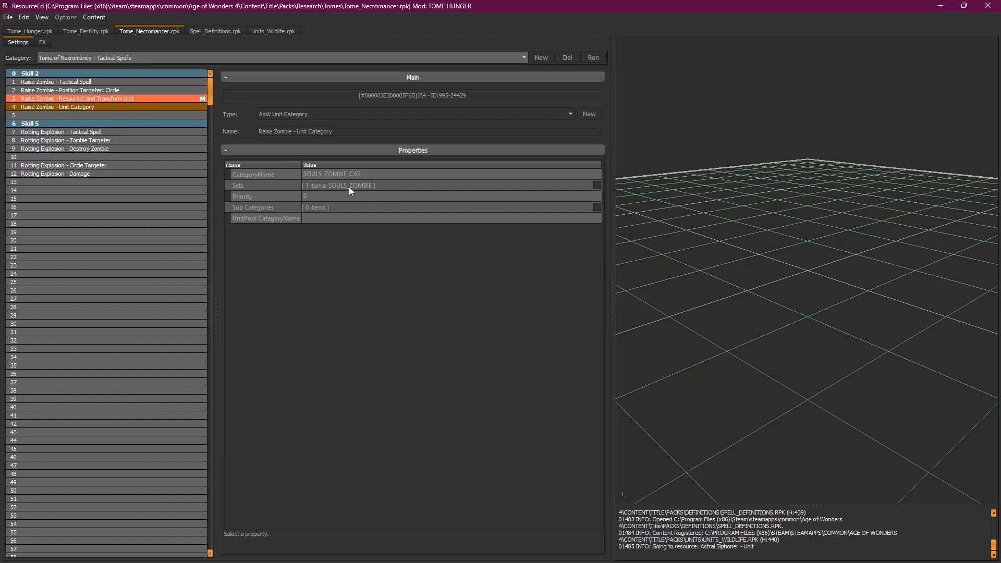
left_click(107, 100)
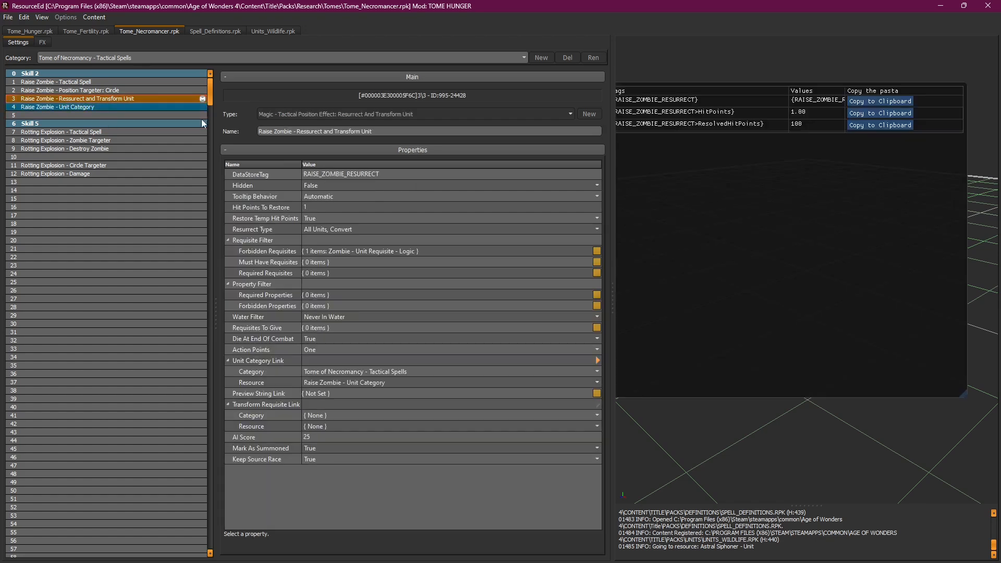
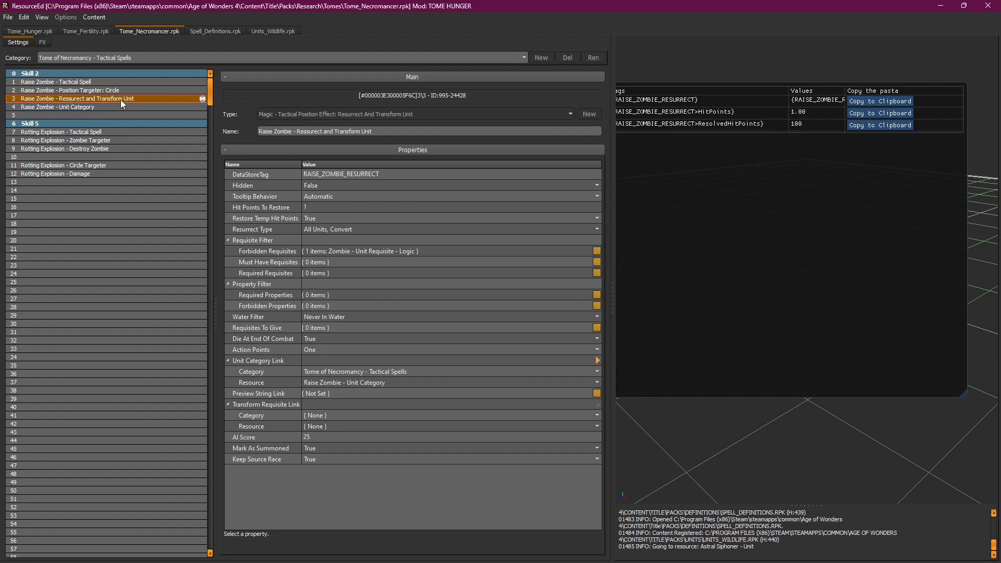
Step: Select the four Raise Zombie entries in Tome_Necromancer.rpk so they can be copied
right_click(121, 101)
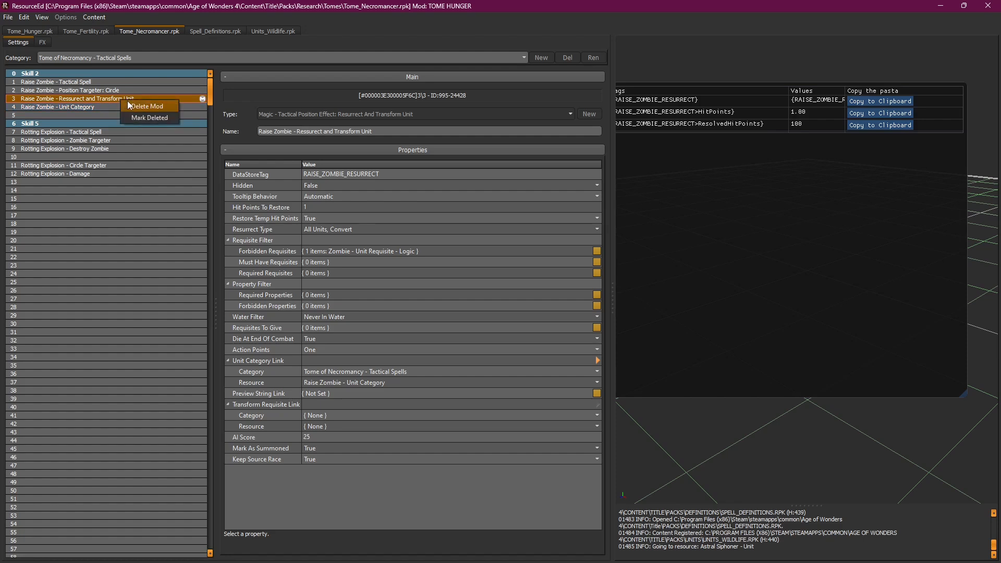
left_click(68, 108)
left_click(30, 32)
left_click(133, 30)
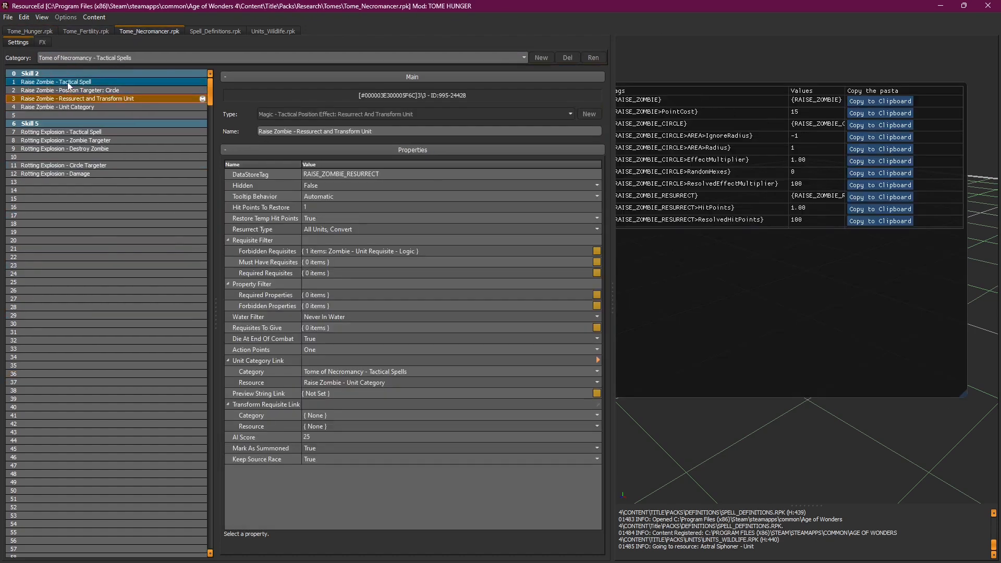
left_click_drag(68, 83, 54, 110)
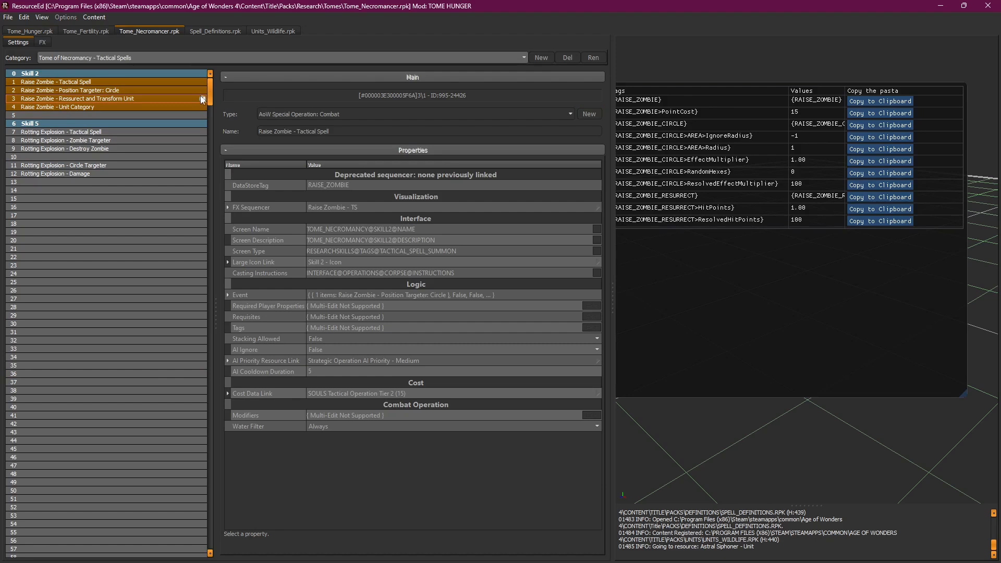
left_click(152, 99)
left_click_drag(93, 82, 77, 109)
left_click(87, 98)
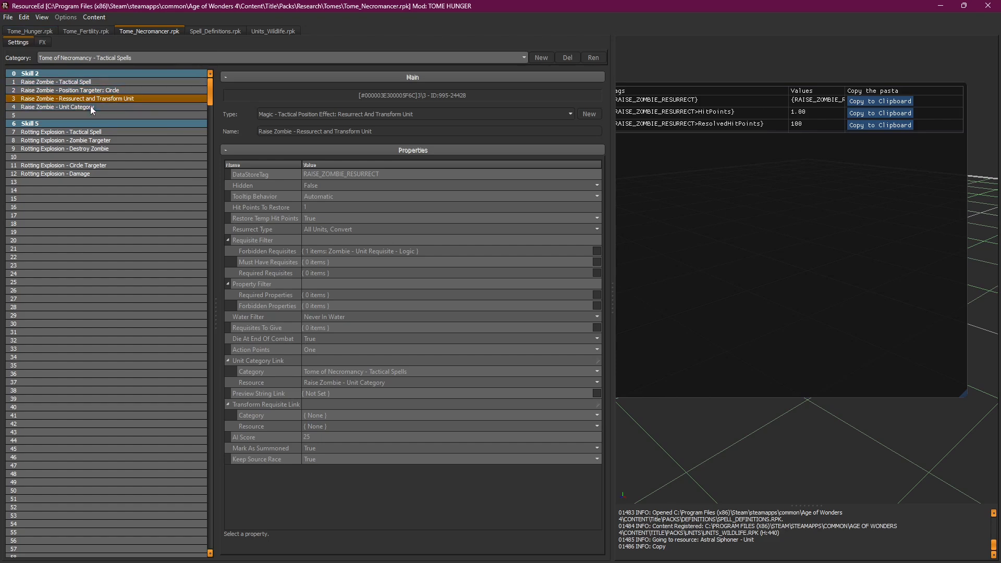
Step: Create a category named 'Tome of Hunger - Tactical Spells' in Tome_Hunger.rpk
left_click(33, 30)
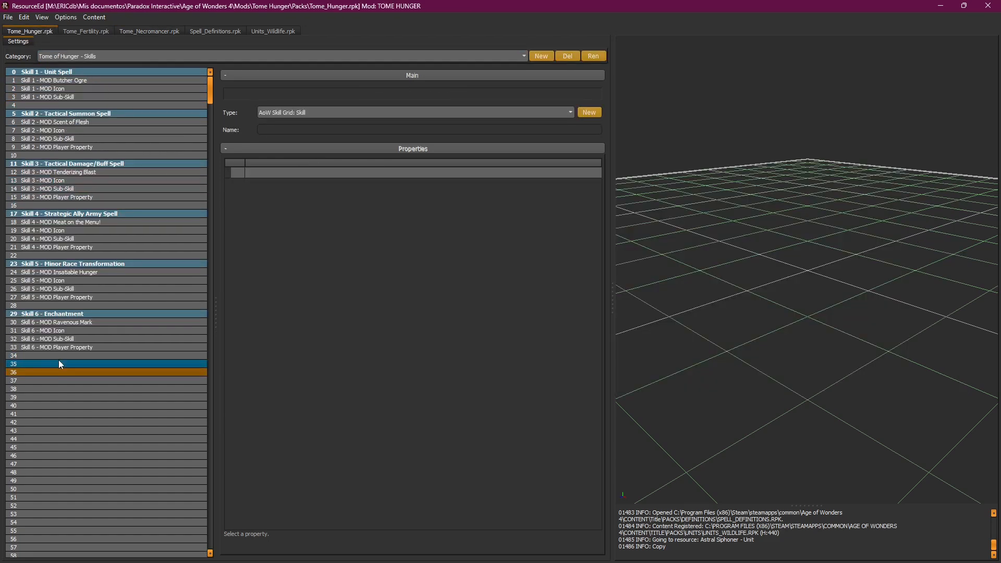
left_click(84, 58)
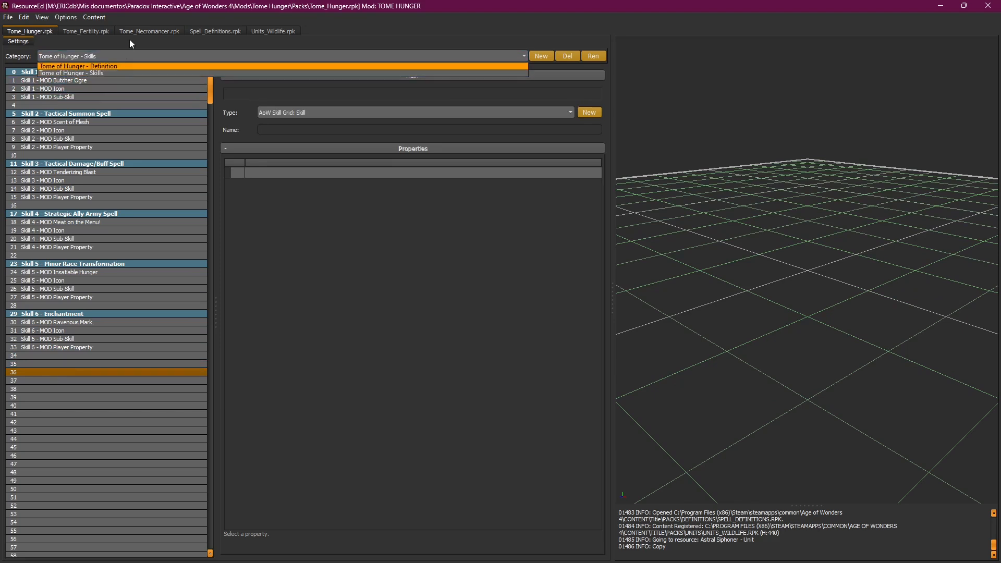
left_click(541, 56)
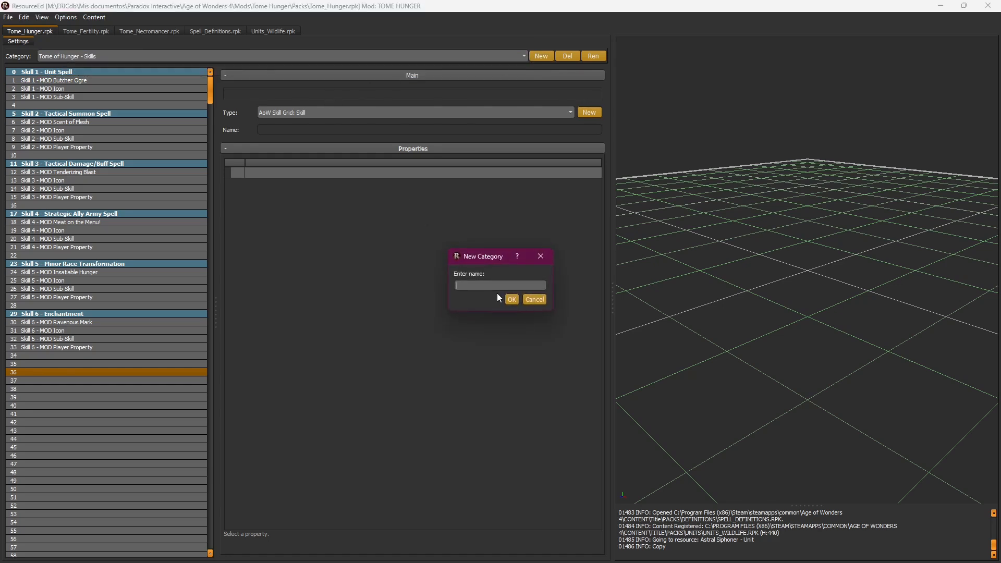
type("T")
type("ome of Hunger - Tactical Spells")
key("Return")
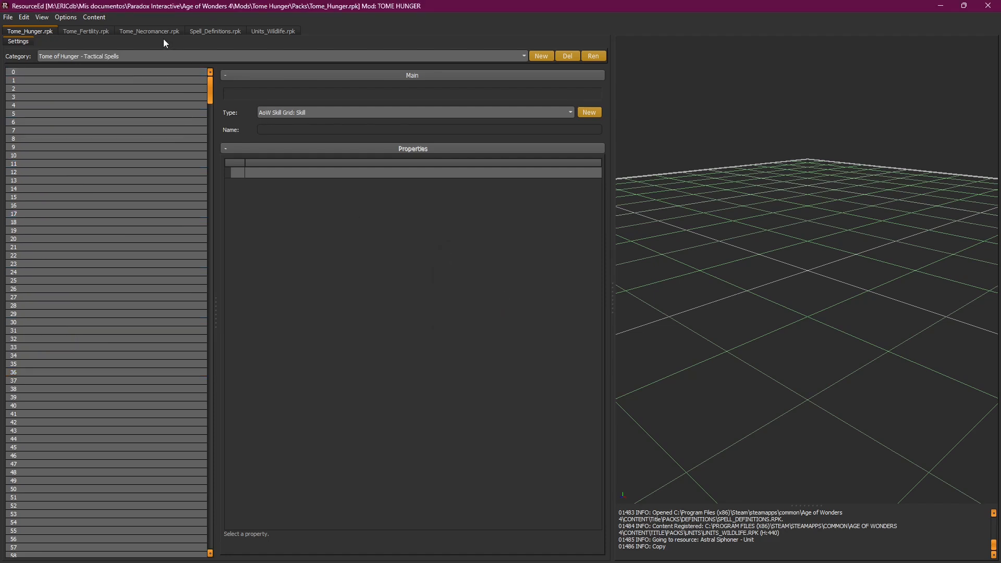
Step: Switch from the Skills category to the new, empty Tactical Spells category
left_click(108, 57)
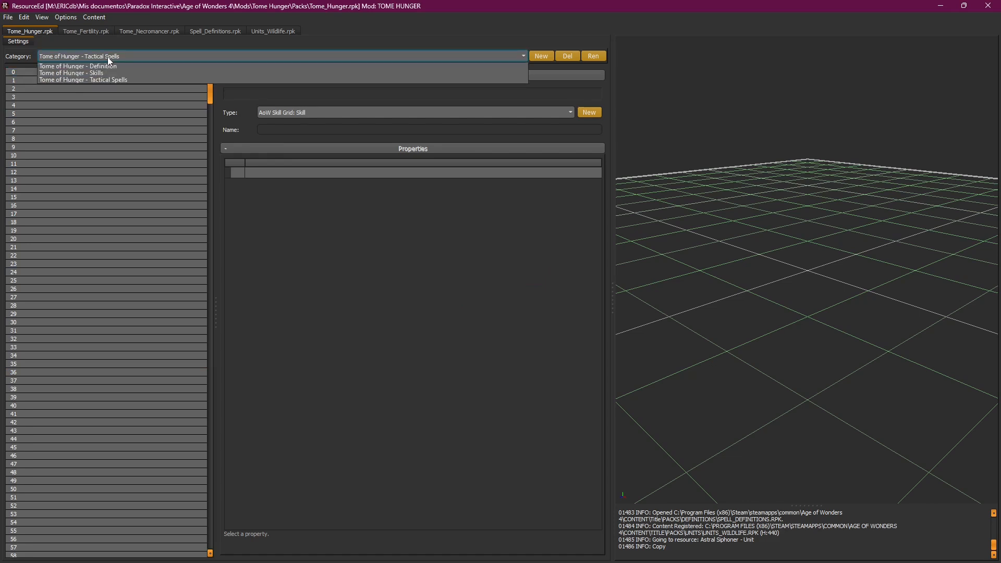
left_click(112, 74)
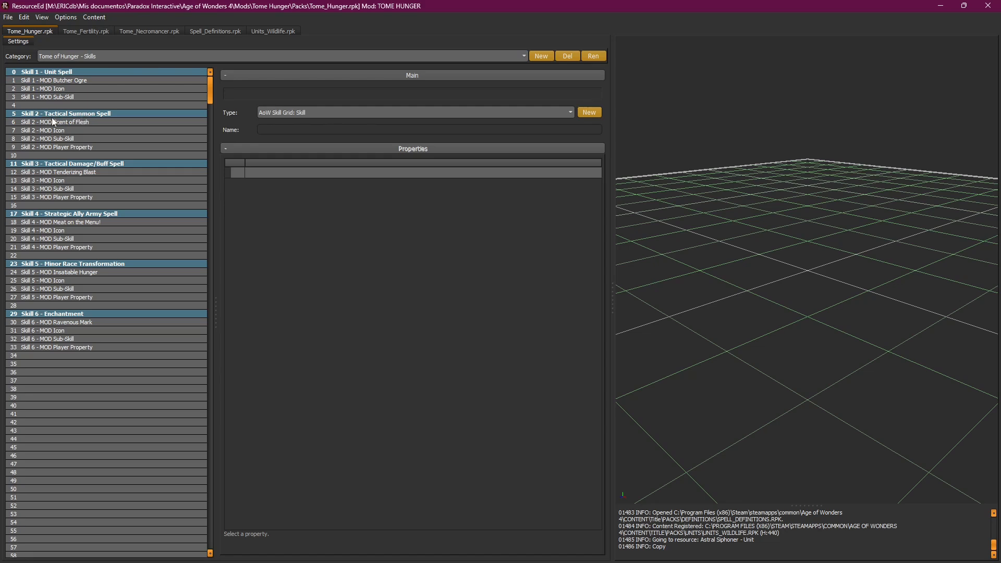
left_click(104, 54)
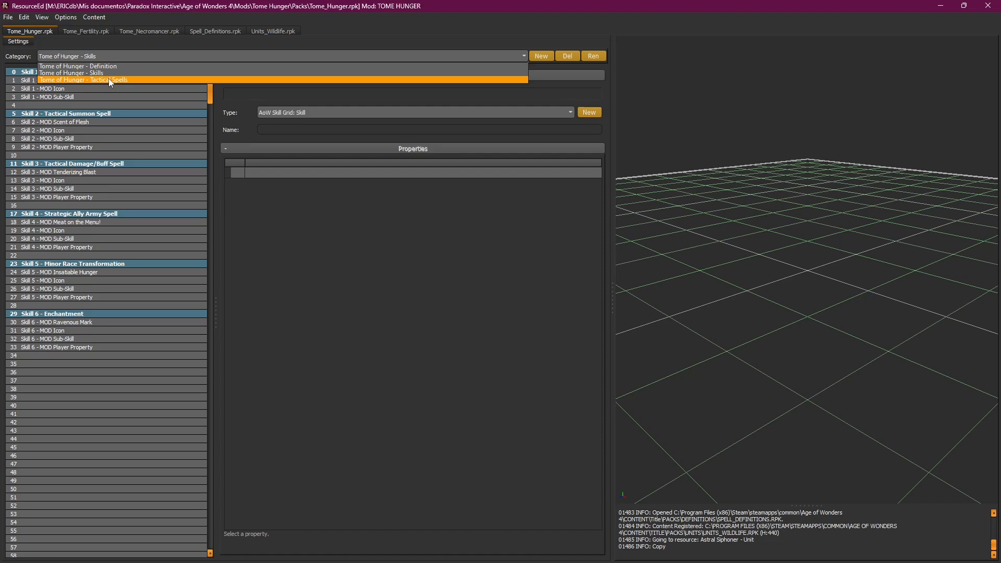
left_click(108, 78)
Step: Insert a separator in the first row and name it 'Skill 2'
left_click(66, 72)
right_click(66, 72)
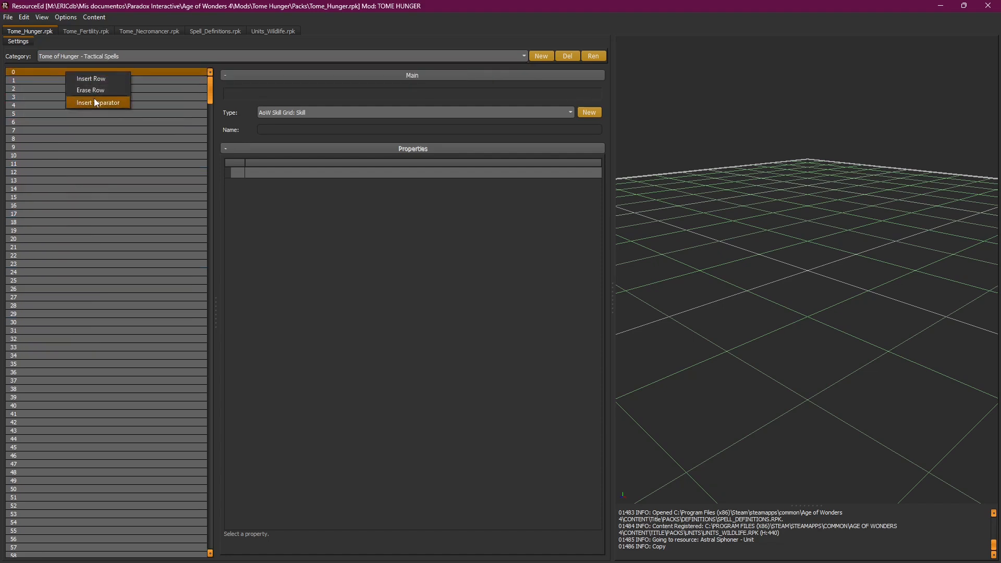
left_click(105, 104)
right_click(56, 72)
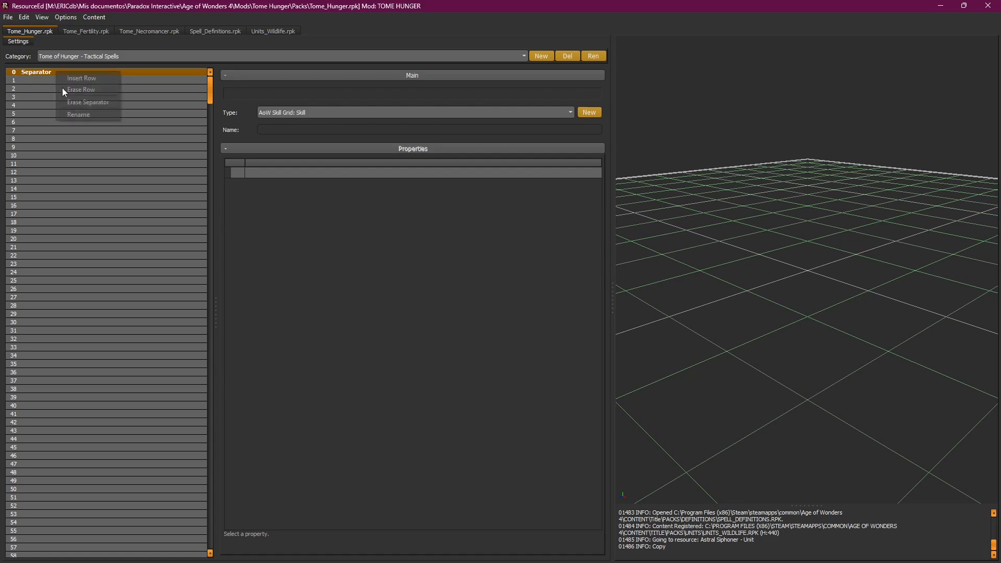
left_click(81, 113)
type("Skill 2")
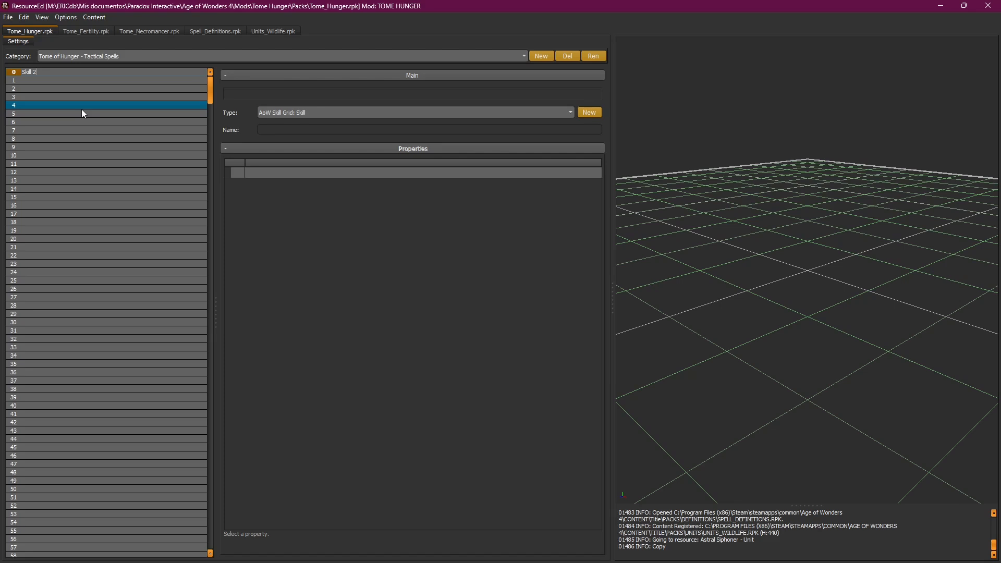
key("Return")
Step: Paste the four Raise Zombie resources below the separator and save Tome_Hunger.rpk
left_click(83, 109)
left_click_drag(59, 81, 55, 111)
key("ctrl+v")
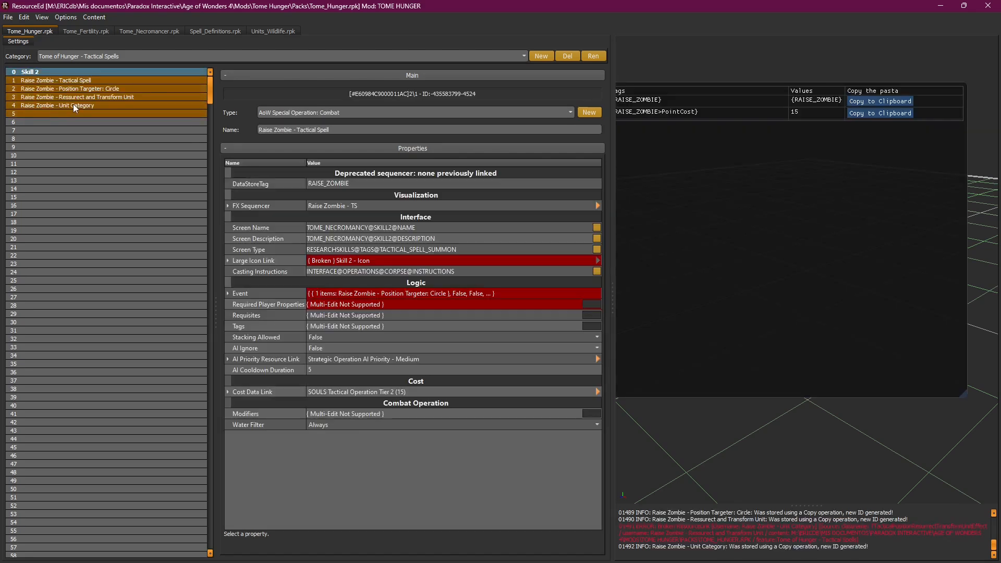
left_click(88, 79)
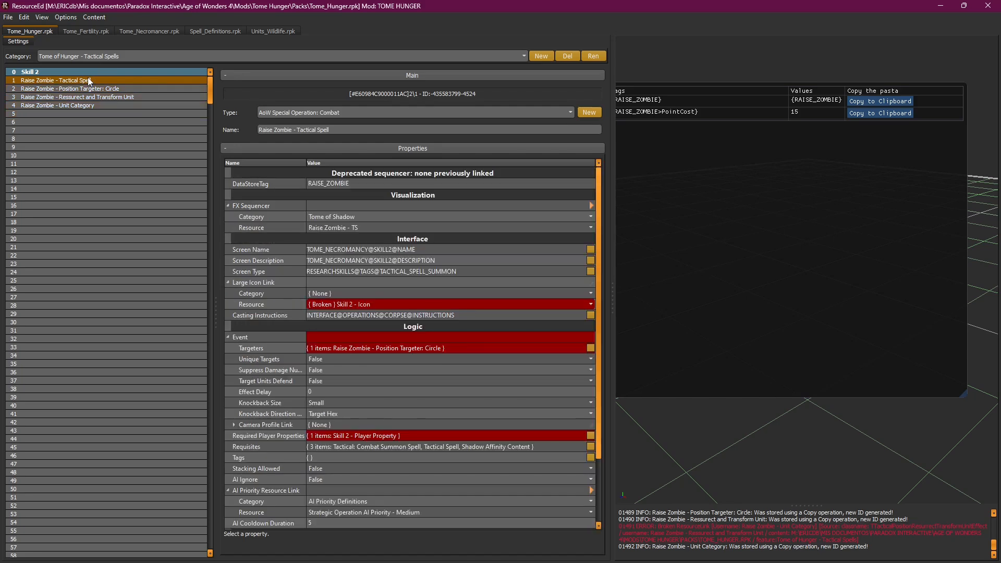
left_click(7, 18)
left_click(26, 56)
Step: Select the four pasted entries and bring up Find and Replace
left_click(61, 102, "shift")
left_click(45, 16)
mouse_move(66, 17)
left_click(72, 54)
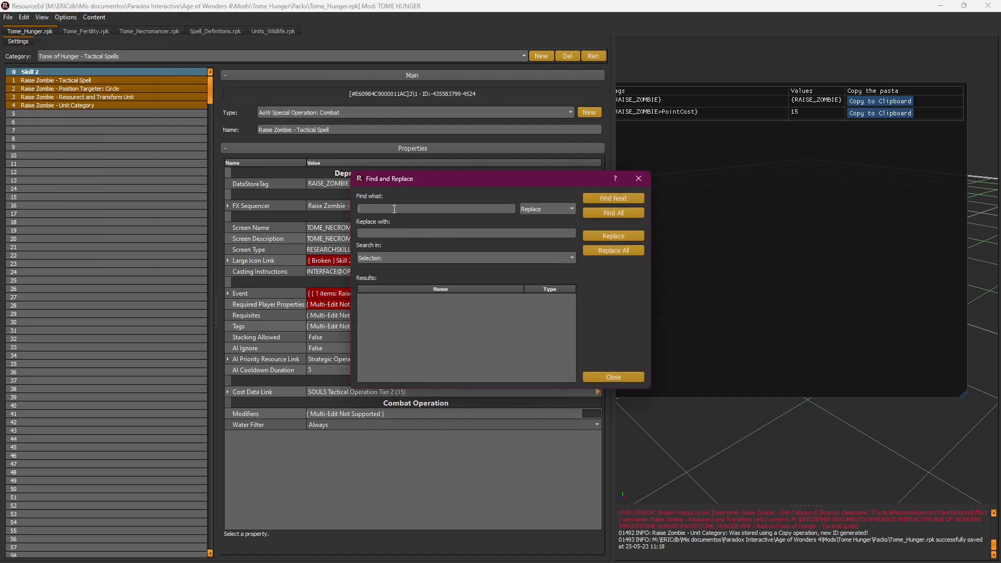
Step: Replace 'Raise Zombie' with 'Scent of Flesh' in all four resource names
type("Ra")
type("ise Zombie")
type("Scent o")
type("f Flesh")
left_click(608, 253)
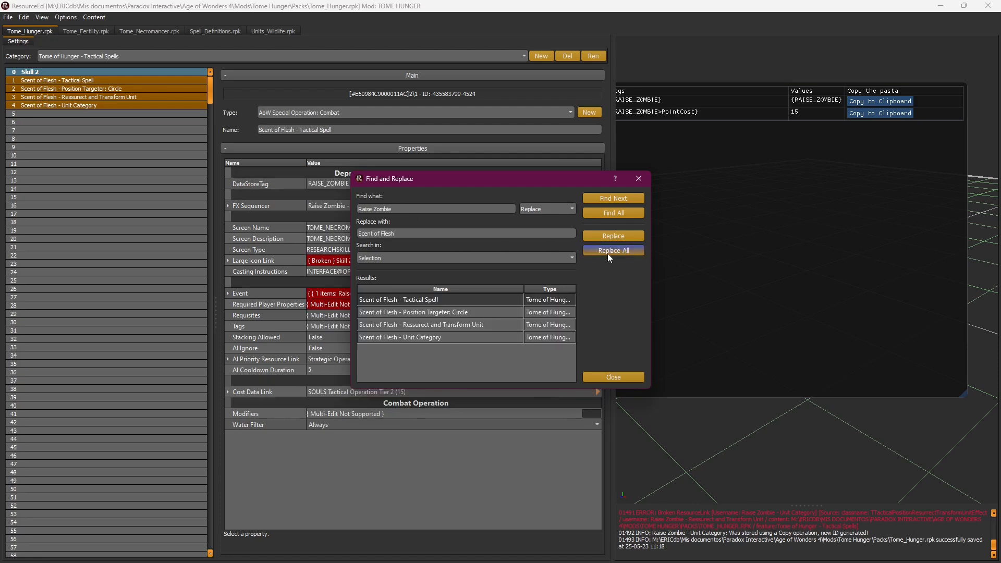
left_click(633, 375)
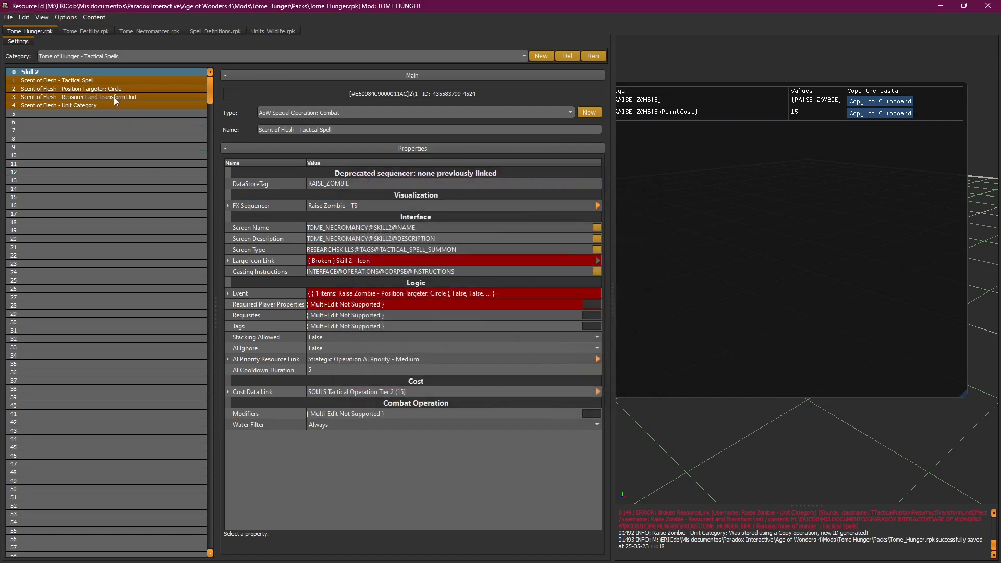
Step: Set Scent of Flesh - Tactical Spell's FX Sequencer to Tome of Chaos, Explode Unit TS
left_click(135, 80)
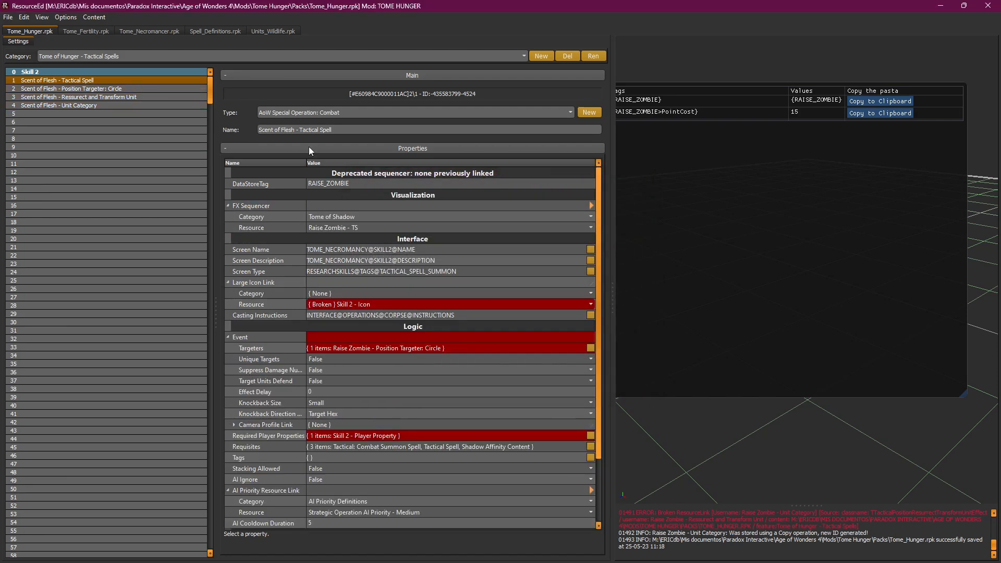
left_click(341, 184)
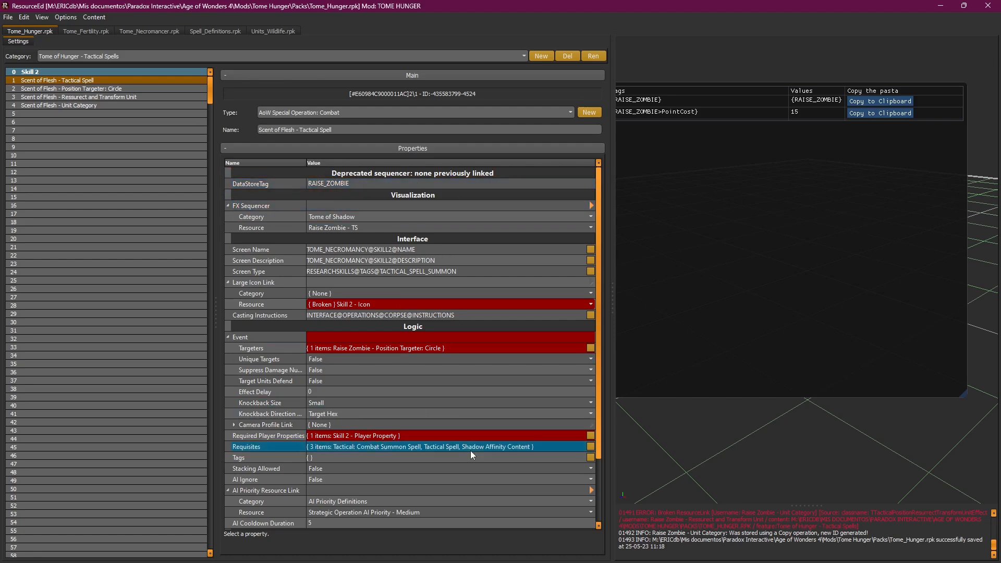
left_click_drag(598, 231, 622, 207)
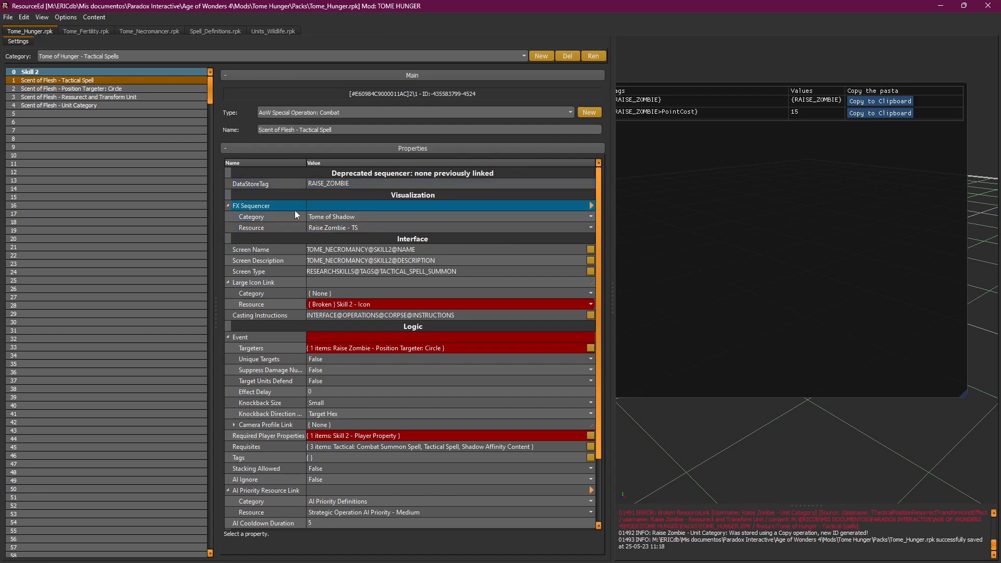
left_click(373, 215)
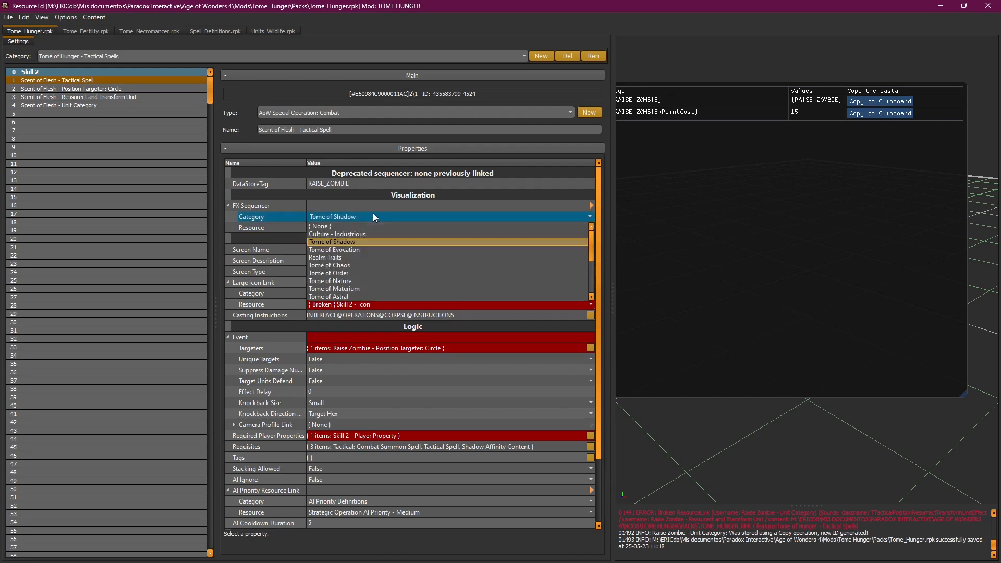
left_click(359, 265)
left_click(349, 228)
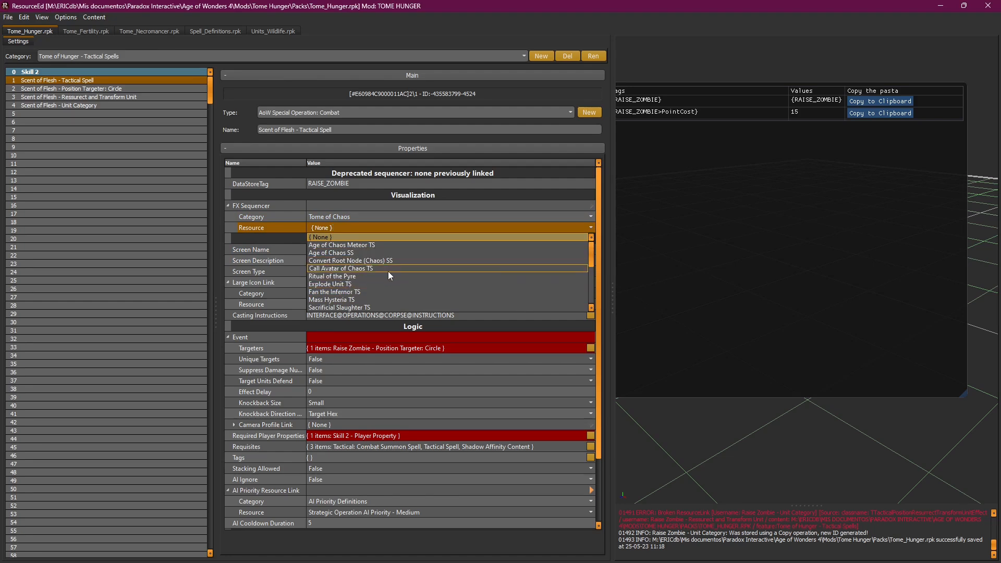
scroll(388, 271, "down", 1)
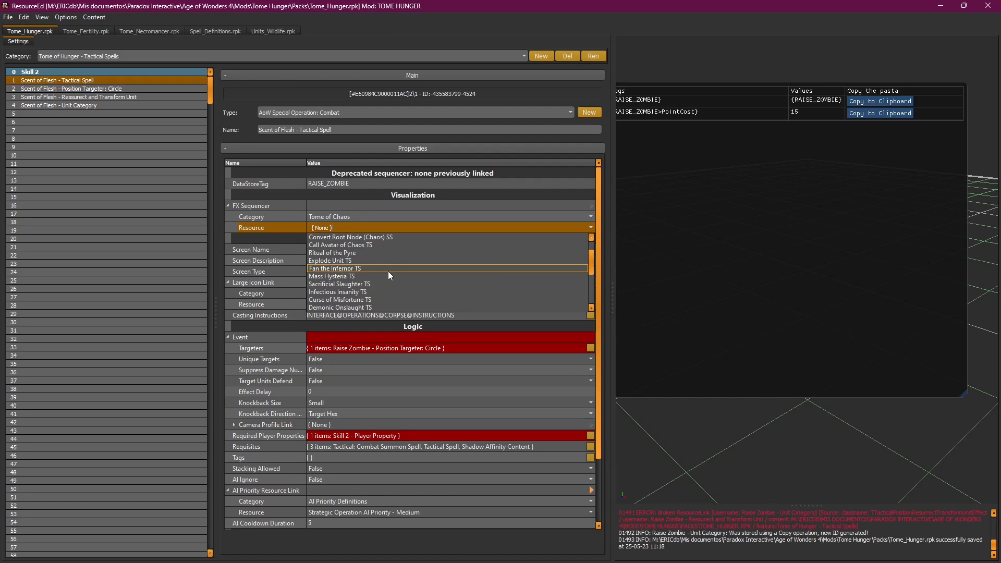
left_click(363, 260)
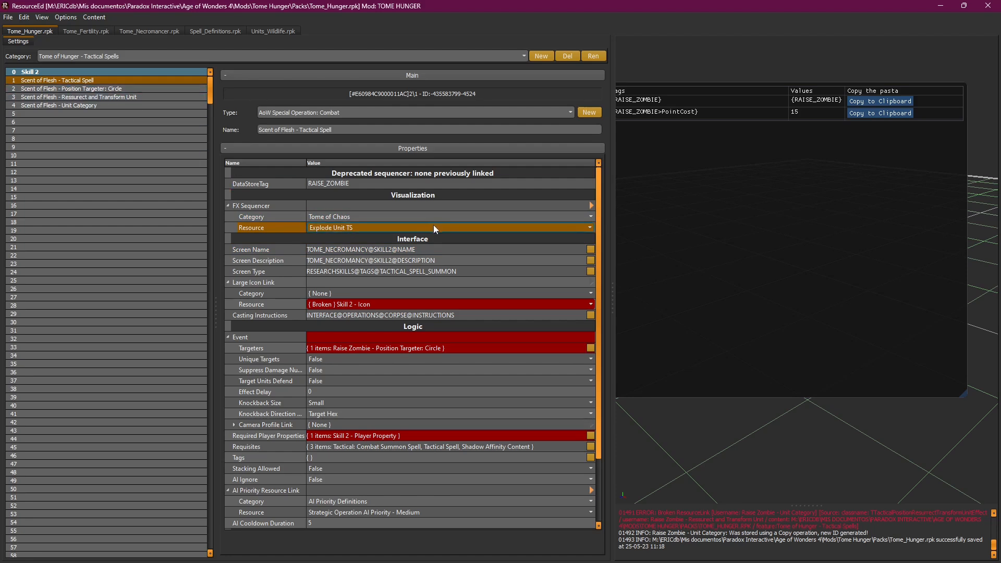
Step: Set the spell's screen name to the TOME_HUNGER@SKILL_2@NAME string key
left_click(590, 249)
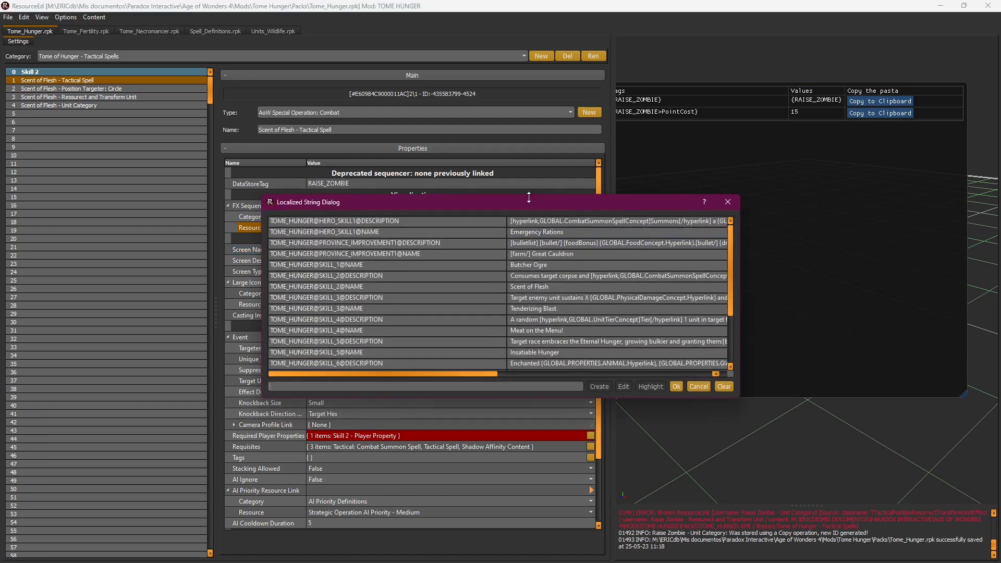
left_click_drag(455, 204, 434, 284)
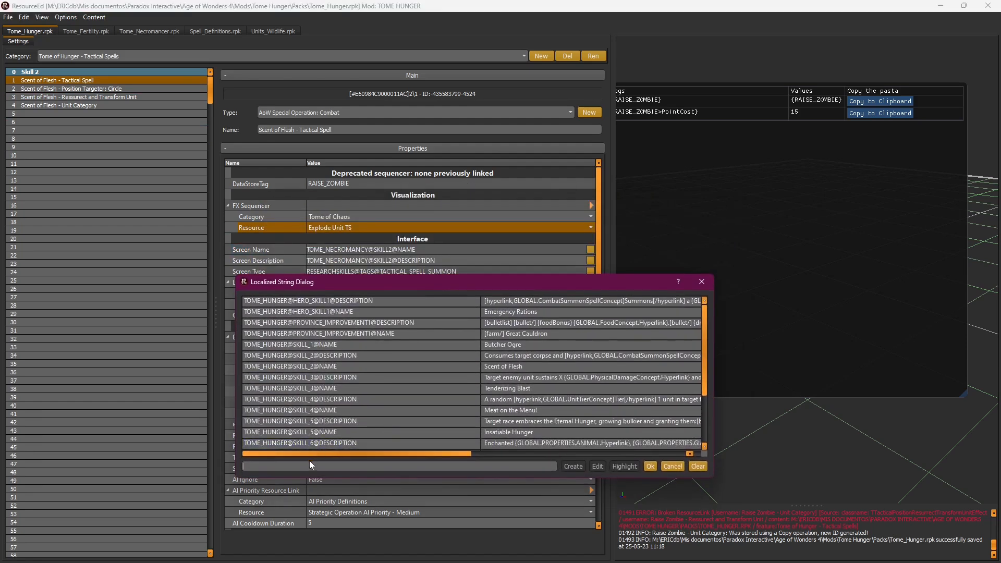
type("sk")
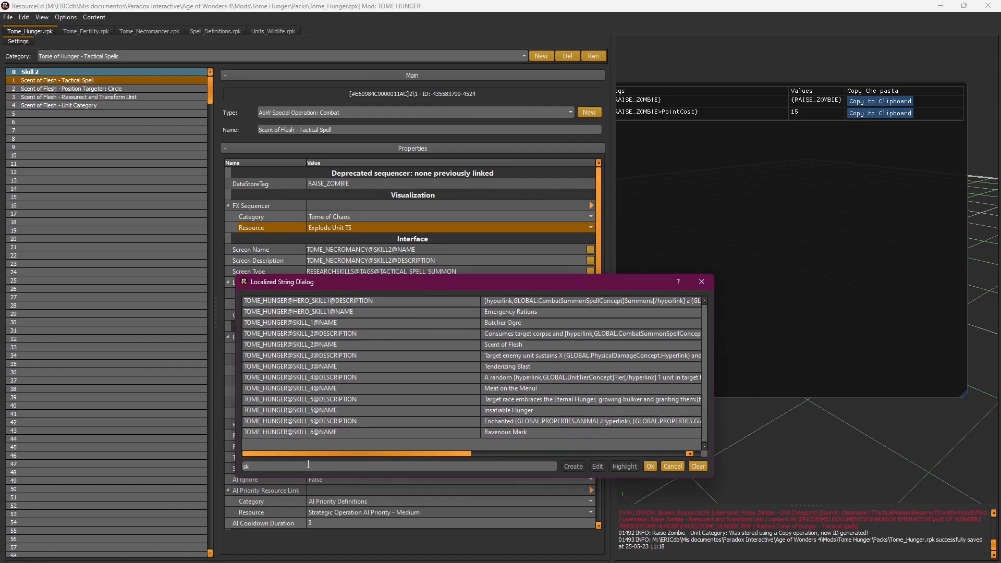
type("ill 2")
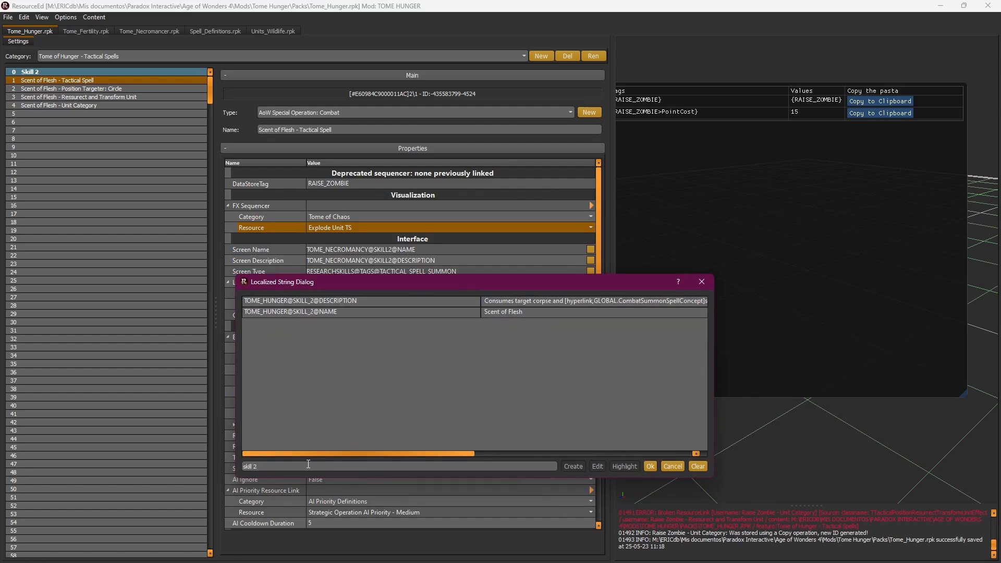
left_click(339, 311)
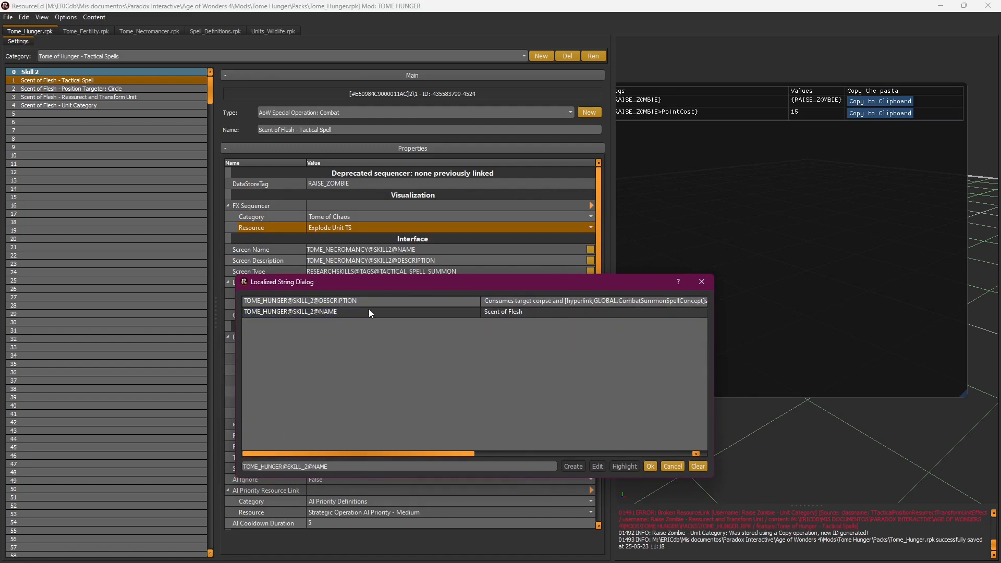
double_click(368, 309)
Step: Set the screen description to the TOME_HUNGER@SKILL_2@DESCRIPTION string key
left_click(589, 260)
type("skill 2")
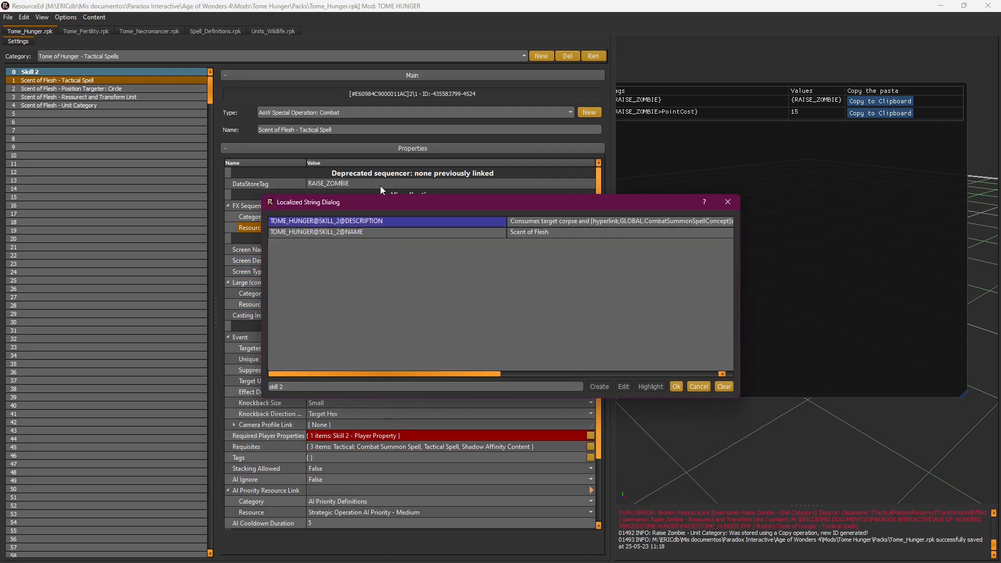
double_click(396, 221)
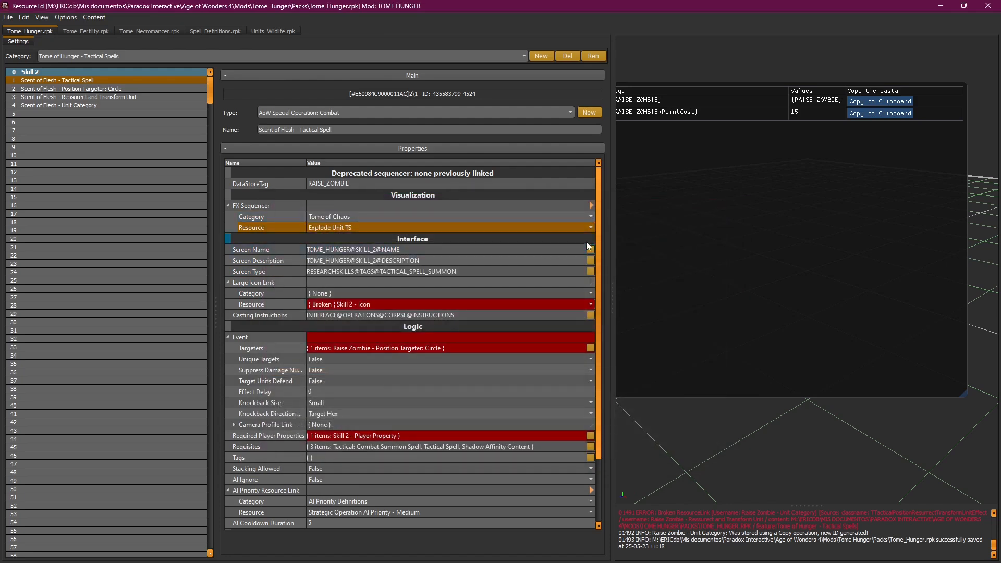
left_click_drag(599, 235, 602, 258)
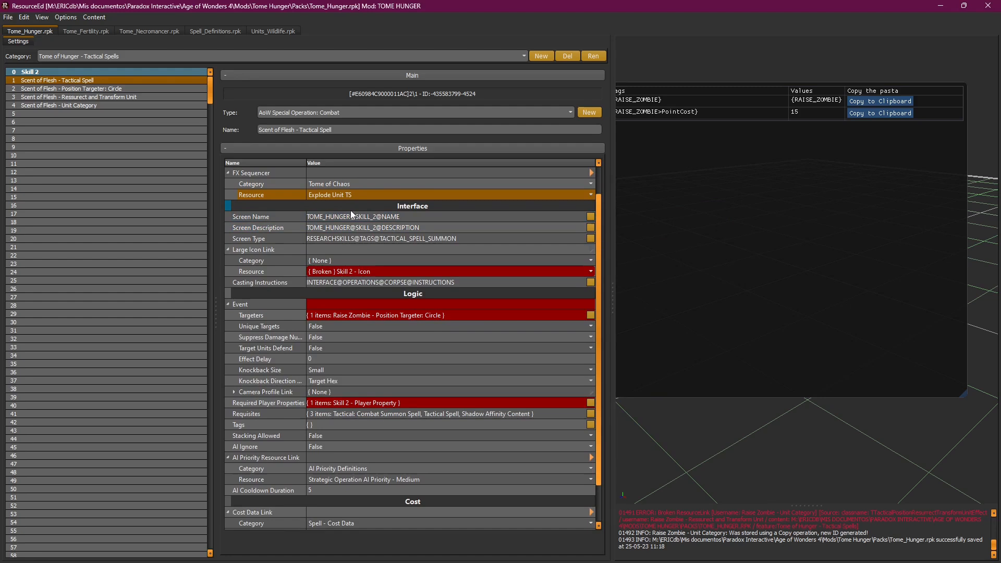
Step: Reload Scent of Flesh - Tactical Spell and confirm its SKILL_2 description key is kept
left_click(155, 54)
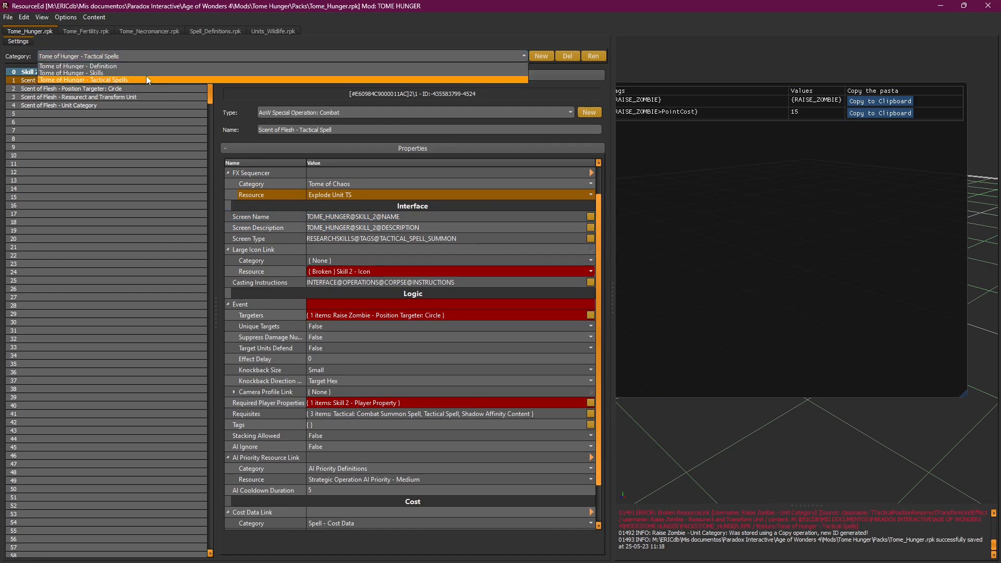
left_click(145, 73)
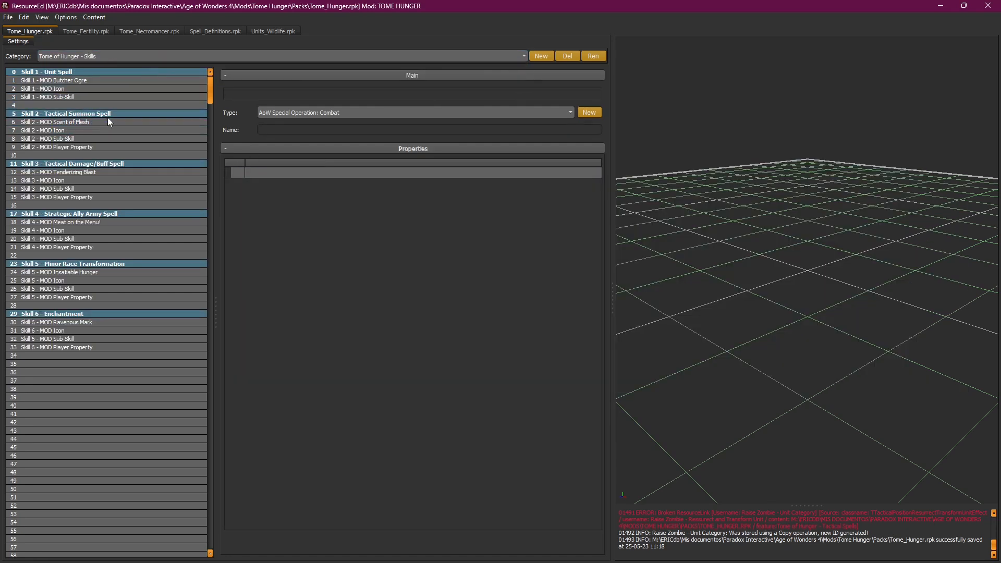
left_click(112, 55)
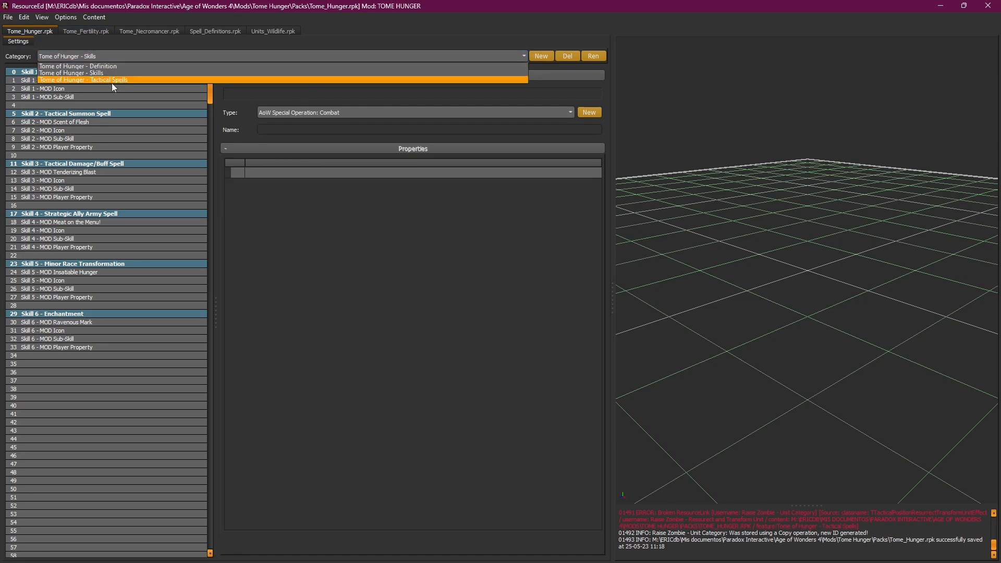
left_click(112, 79)
left_click(94, 81)
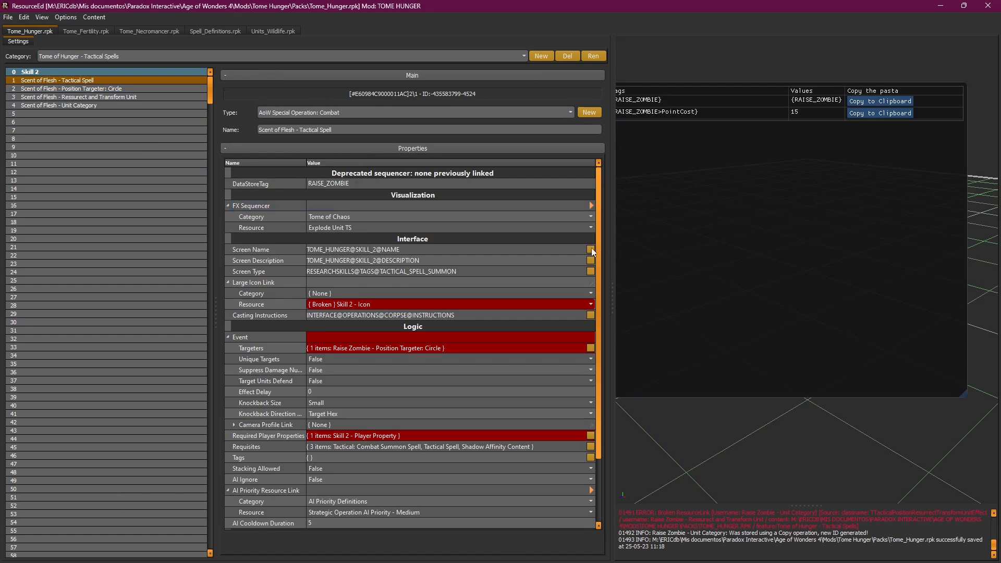
left_click(591, 261)
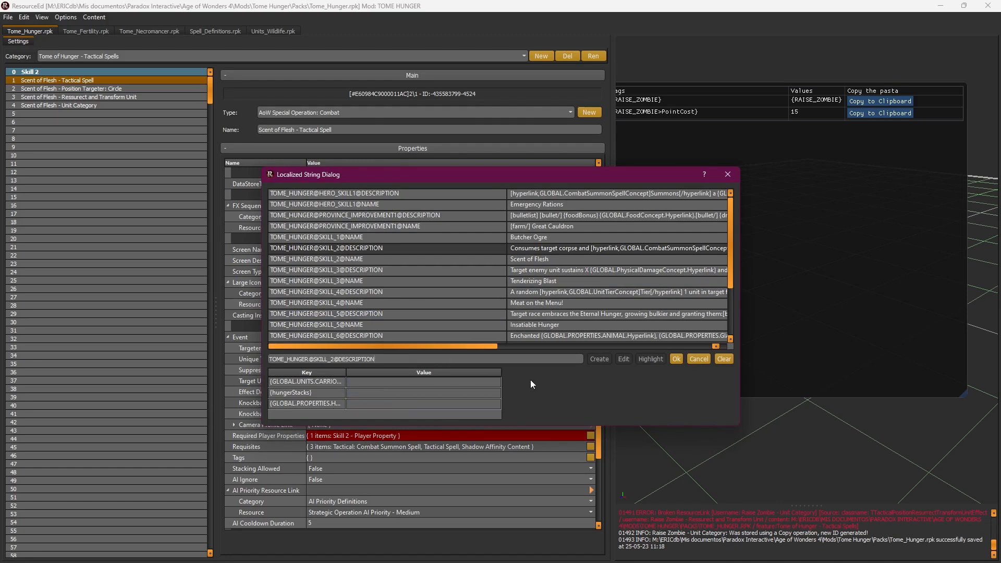
left_click(677, 356)
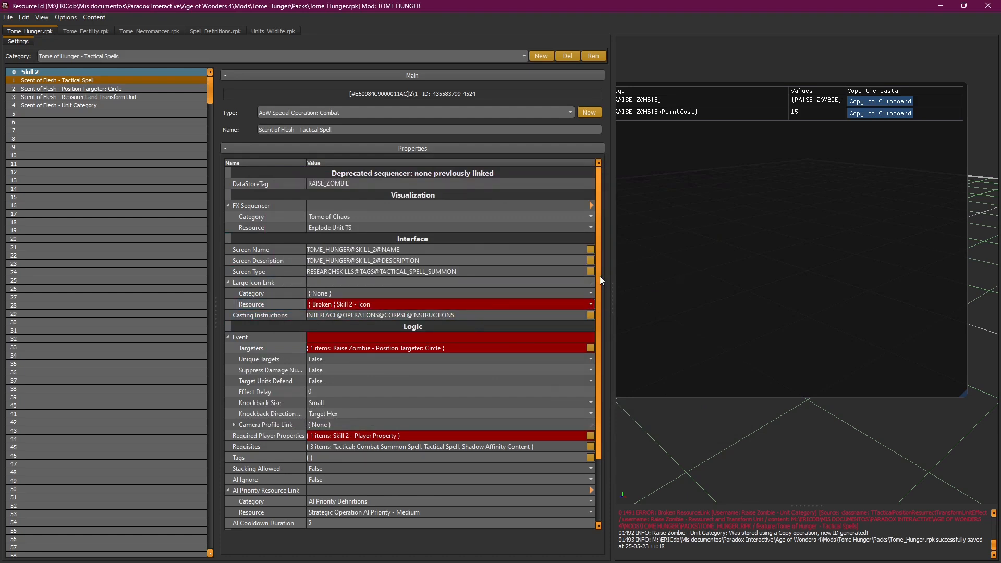
left_click_drag(600, 276, 602, 308)
left_click(365, 227)
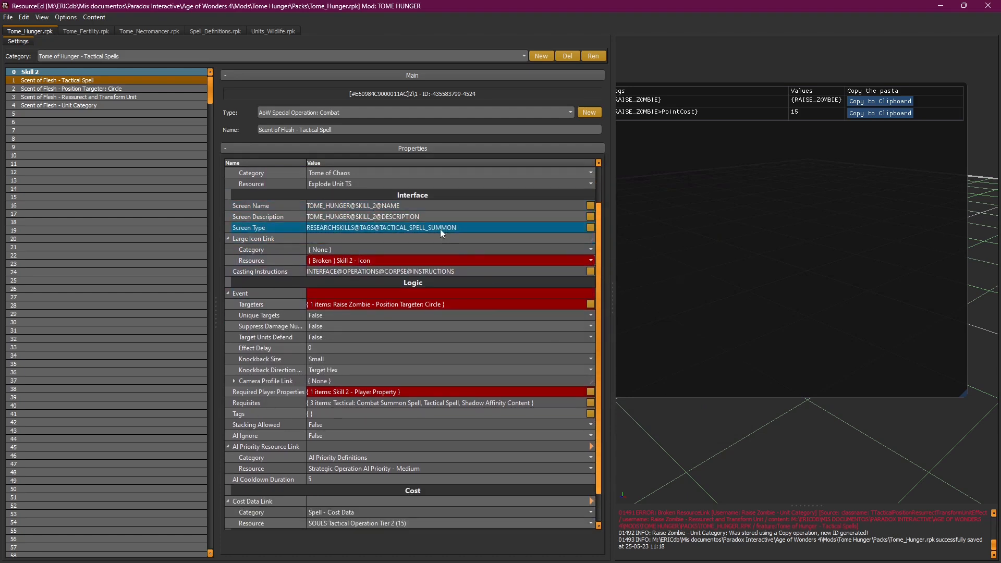
Step: Link the large icon to Skill 2 - MOD Icon in the Tome of Hunger - Skills category
left_click(348, 250)
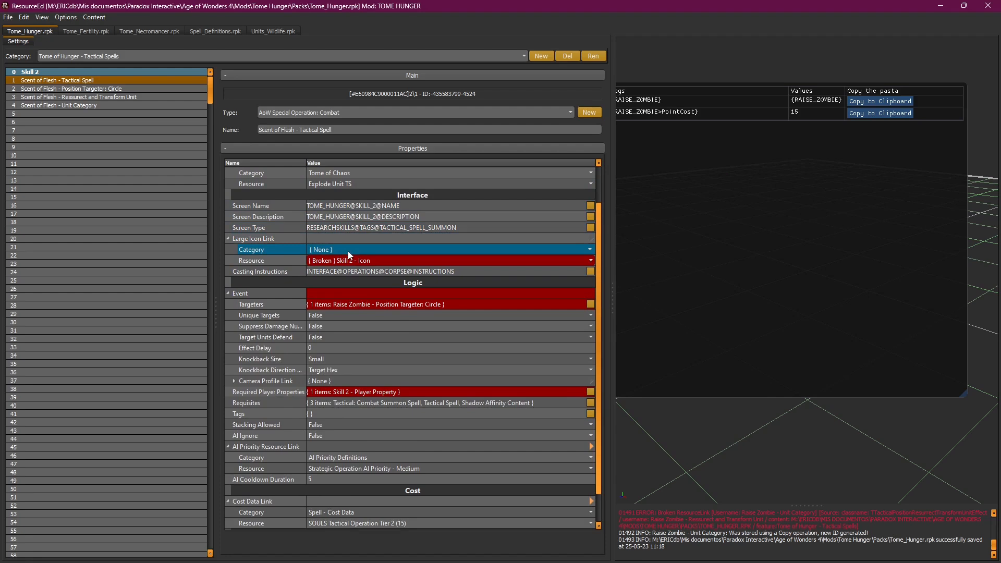
left_click(336, 262)
left_click(337, 262)
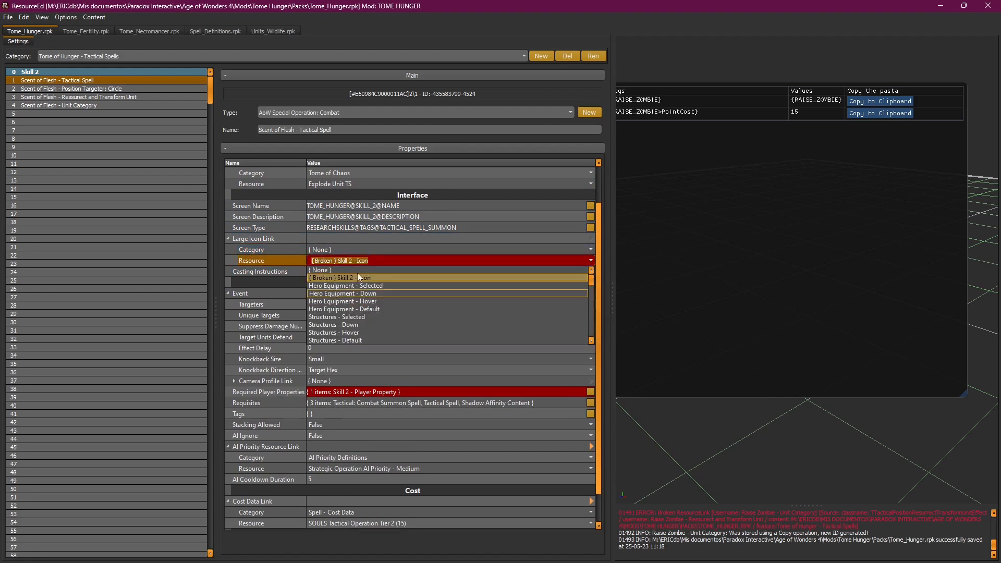
left_click(350, 249)
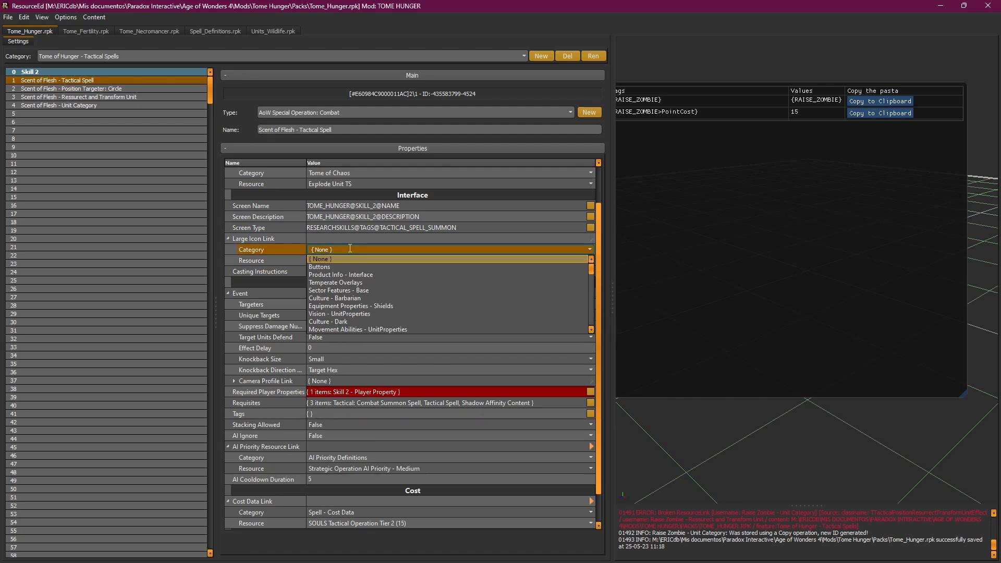
type("hung")
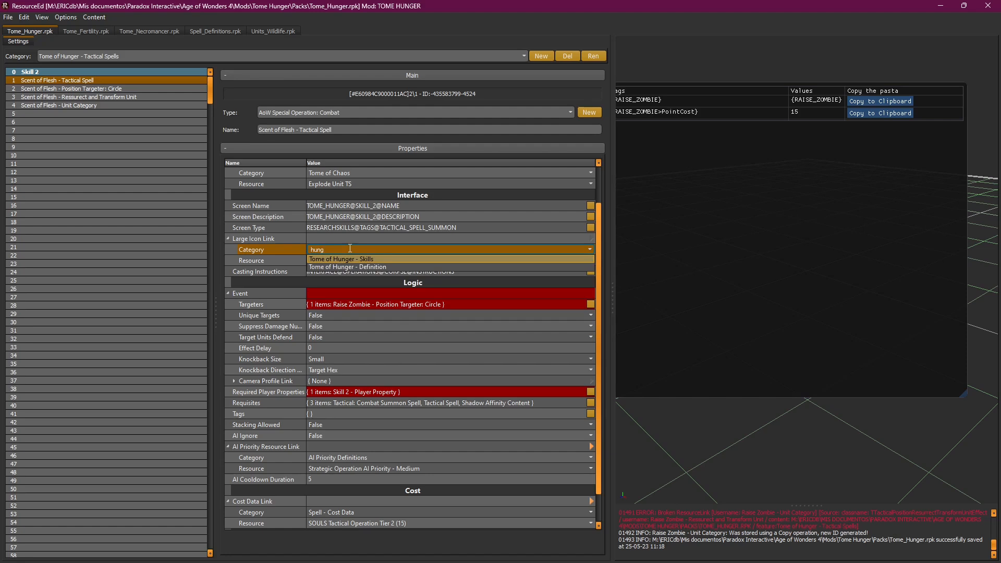
left_click(350, 259)
left_click(360, 260)
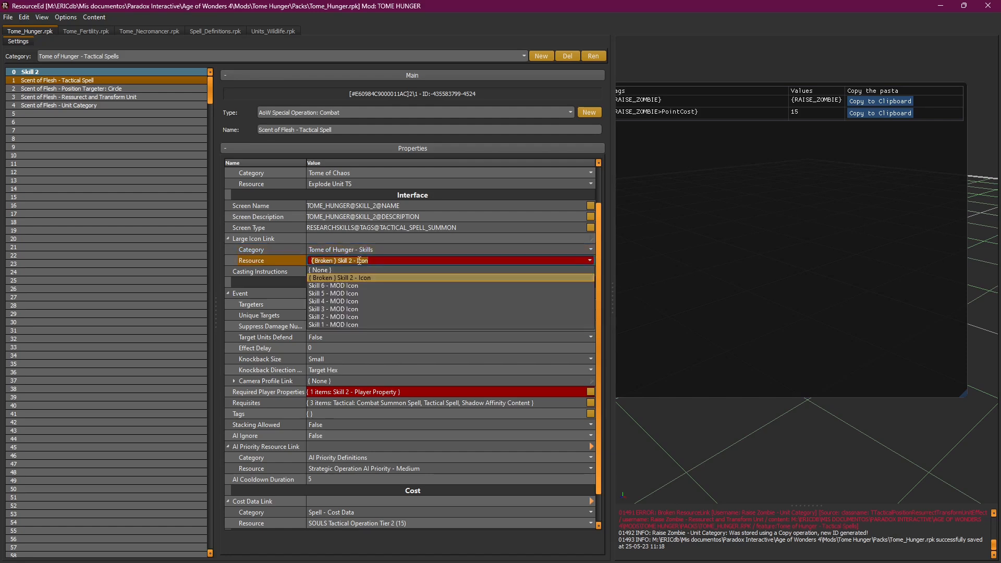
left_click(336, 319)
left_click(353, 261)
left_click(343, 308)
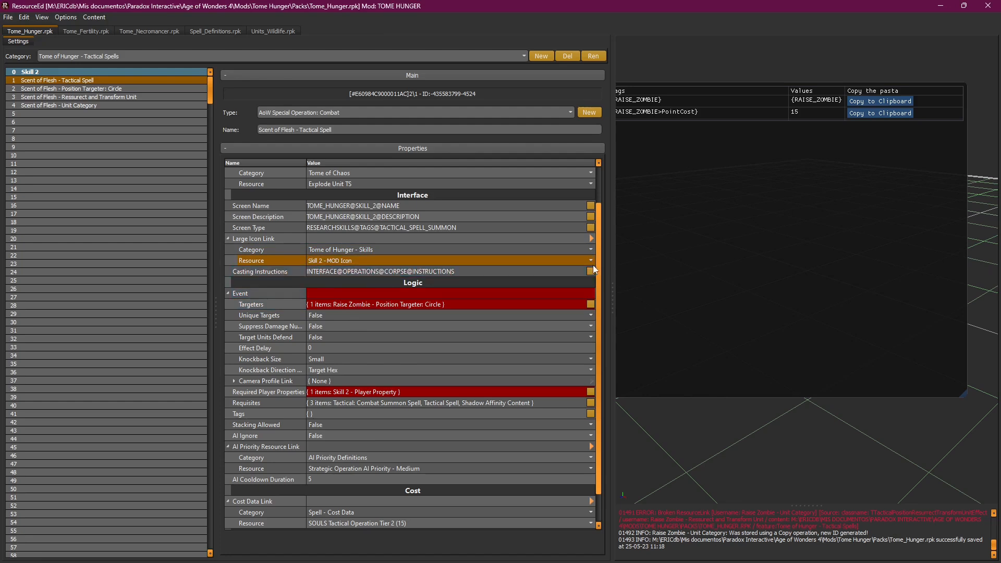
Step: Review the spell's casting instructions and targeters settings further down
scroll(599, 274, "down", 2)
left_click(398, 251)
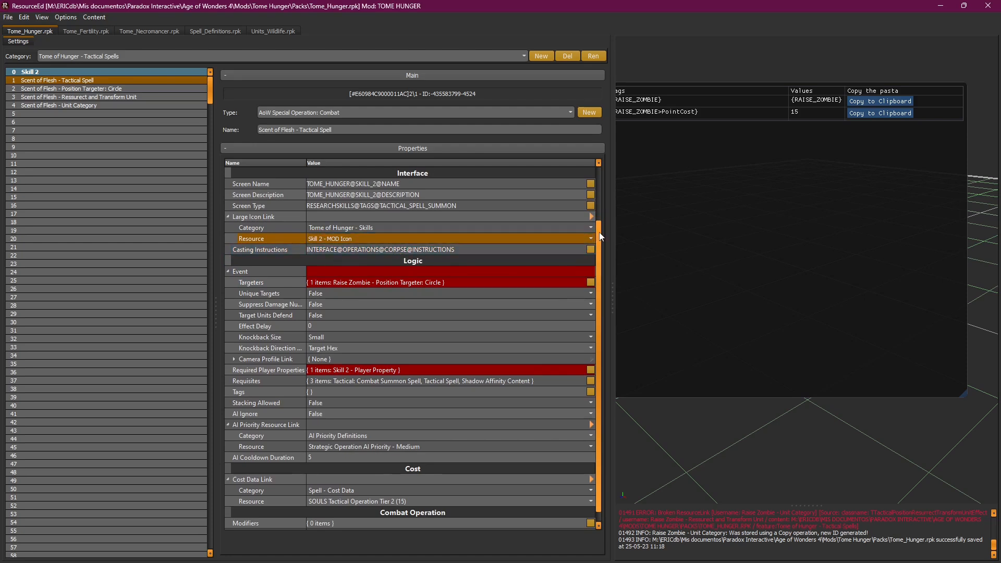
scroll(595, 237, "down", 1)
left_click(449, 273)
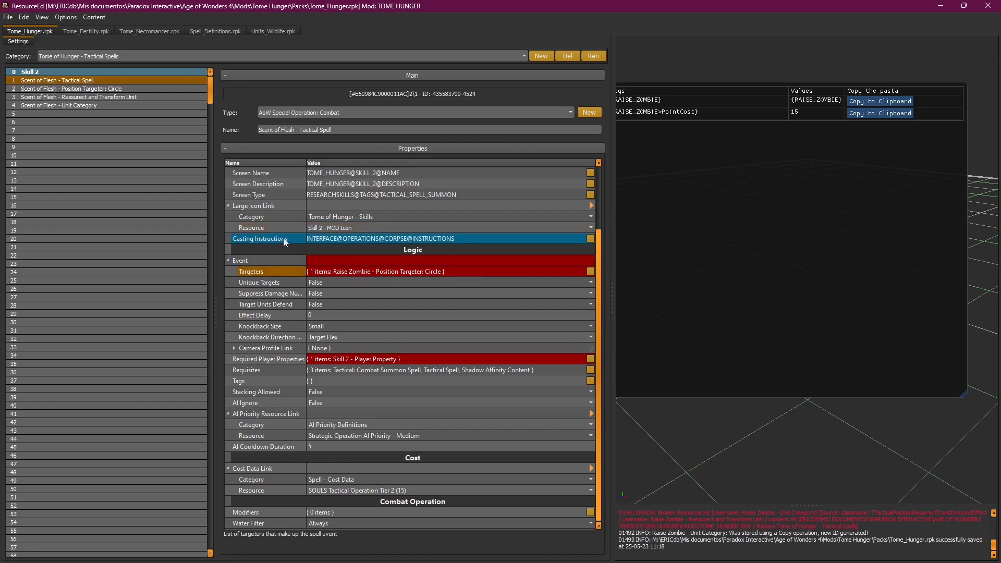
Step: Bring Animate Flora's Position Targeter: Single over from Tome_Fertility.rpk into Tome_Hunger.rpk
left_click(77, 90)
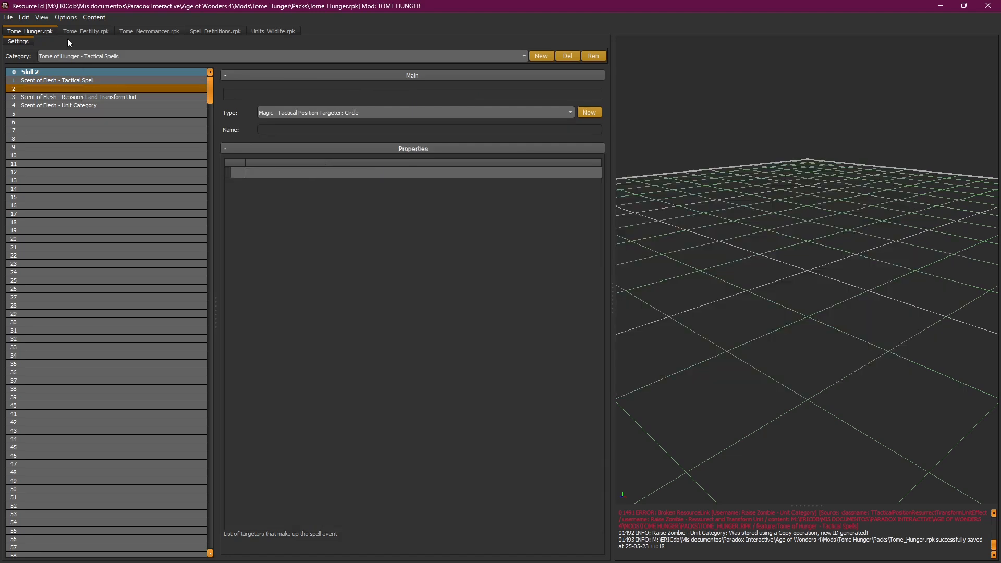
left_click(65, 30)
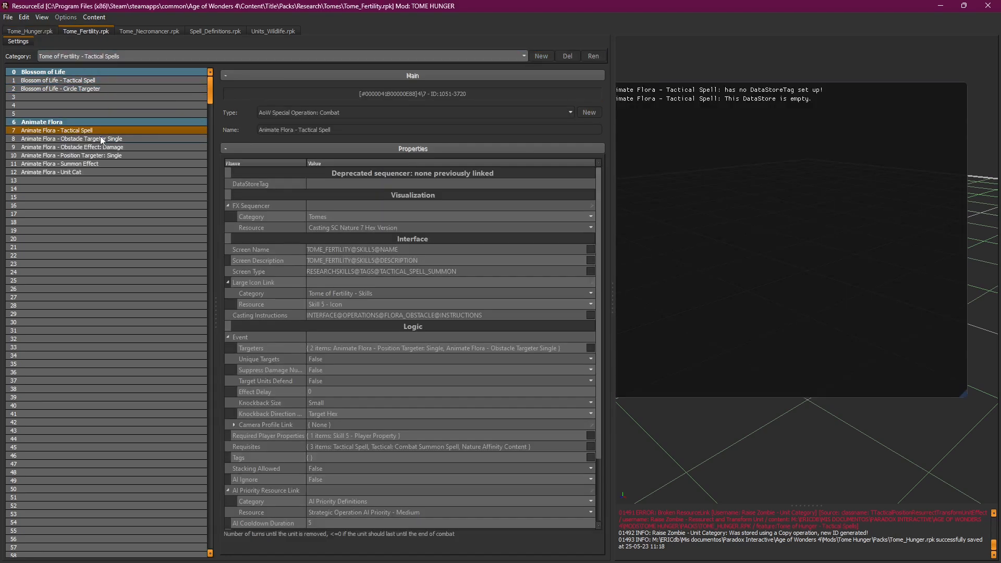
left_click(103, 156)
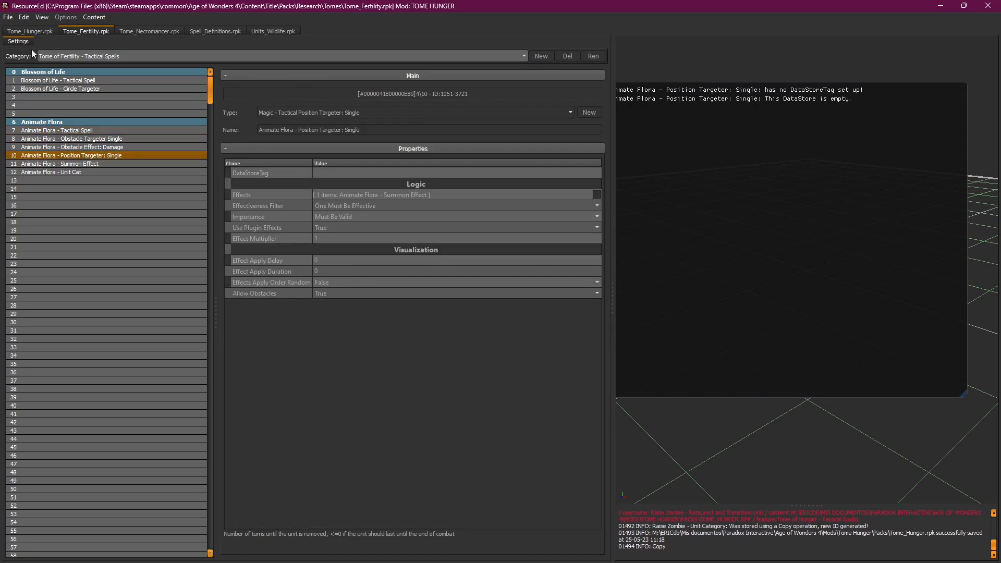
left_click(27, 30)
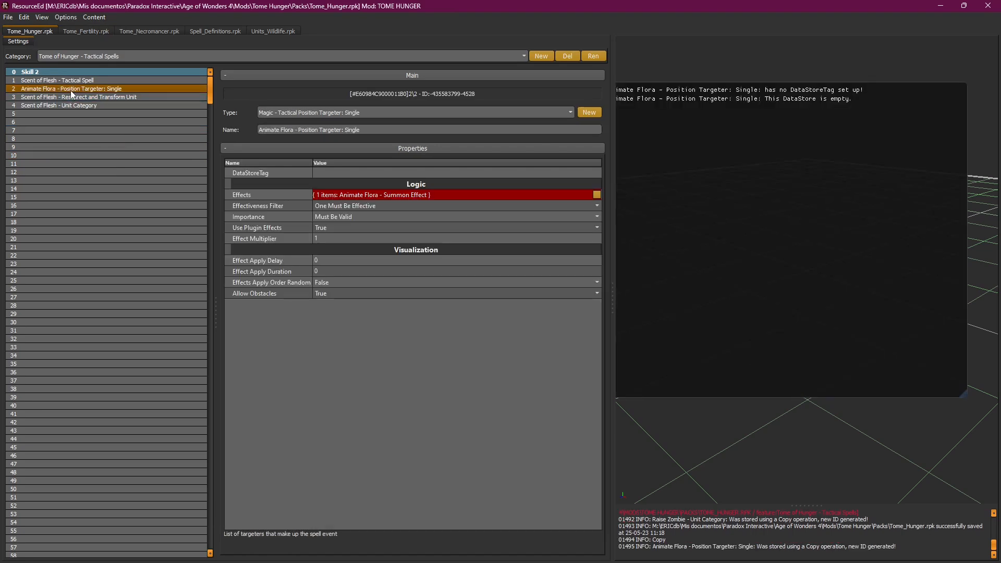
Step: Rename the pasted targeter to 'Scent of Flesh - Position Targeter: Single'
right_click(71, 90)
left_click(66, 131)
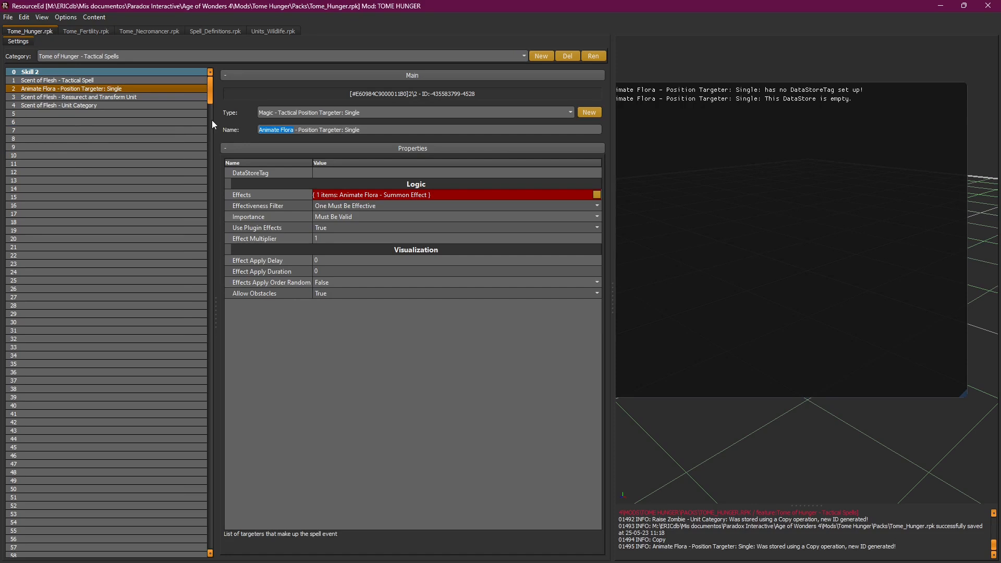
type("Scent of Flesh")
key("Return")
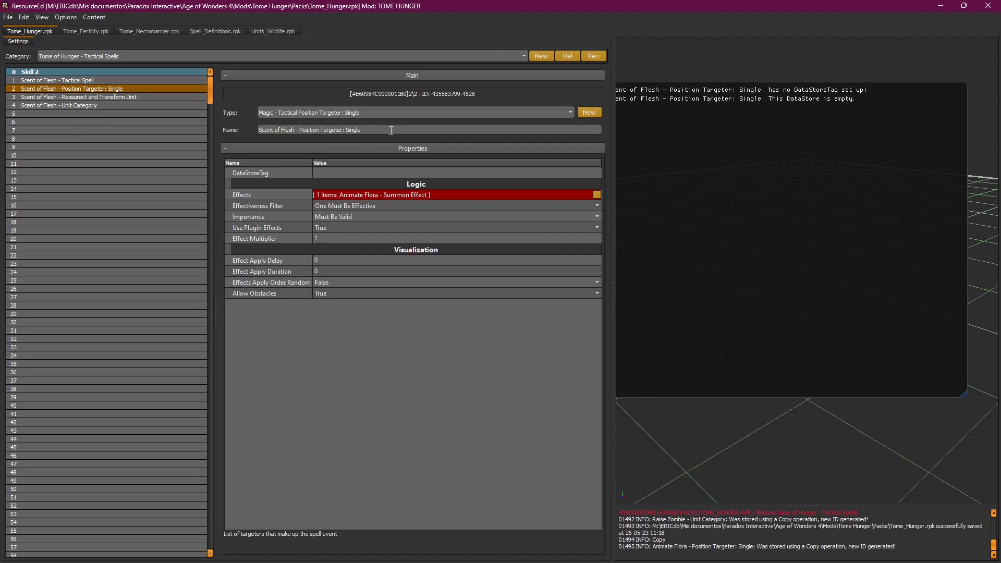
Step: Swap the targeter's broken Animate Flora effect for Scent of Flesh - Resurrect and Transform Unit
left_click(484, 196)
left_click(597, 196)
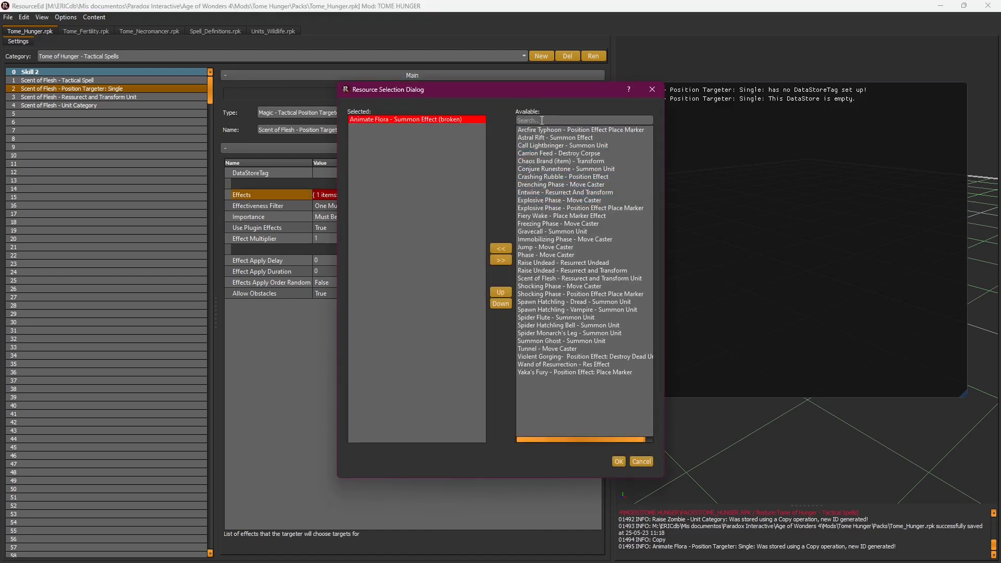
left_click(542, 120)
type("ress")
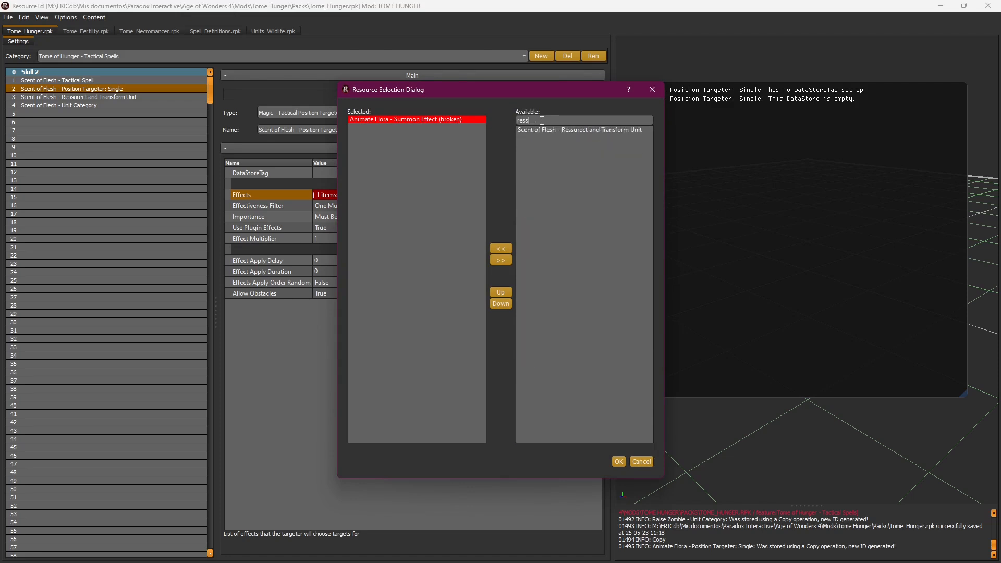
left_click_drag(540, 130, 553, 169)
left_click(431, 120)
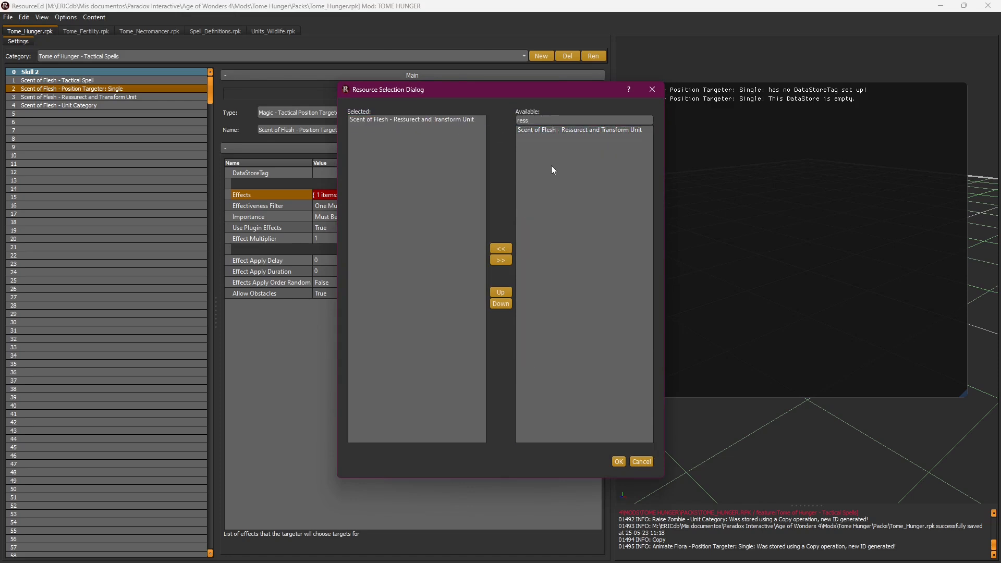
left_click(619, 462)
Step: Correct the 'Ressurect' misspelling in the Scent of Flesh effect's name
left_click(86, 97)
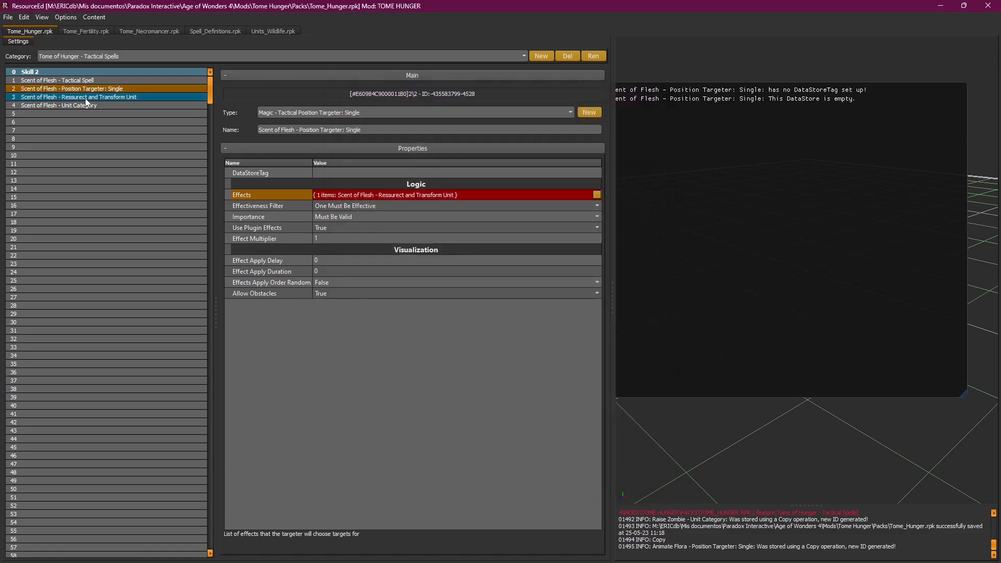
key("BackSpace")
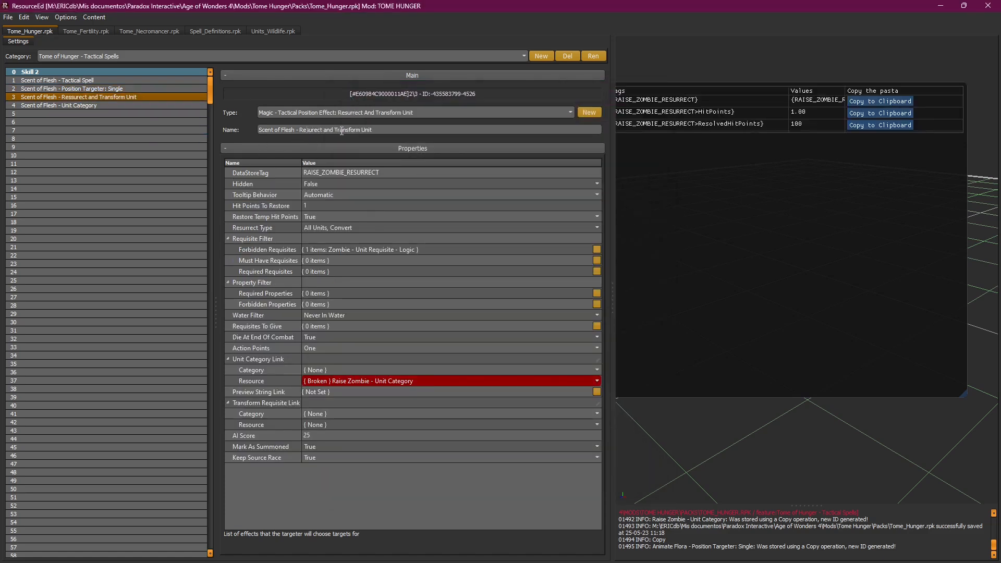
type("sur")
left_click(312, 130)
key("BackSpace")
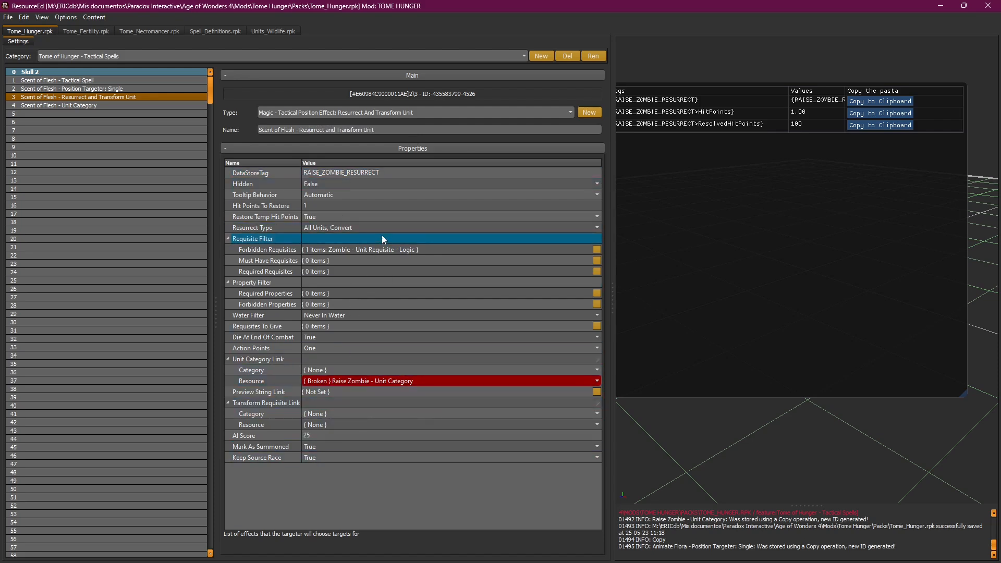
left_click(78, 80)
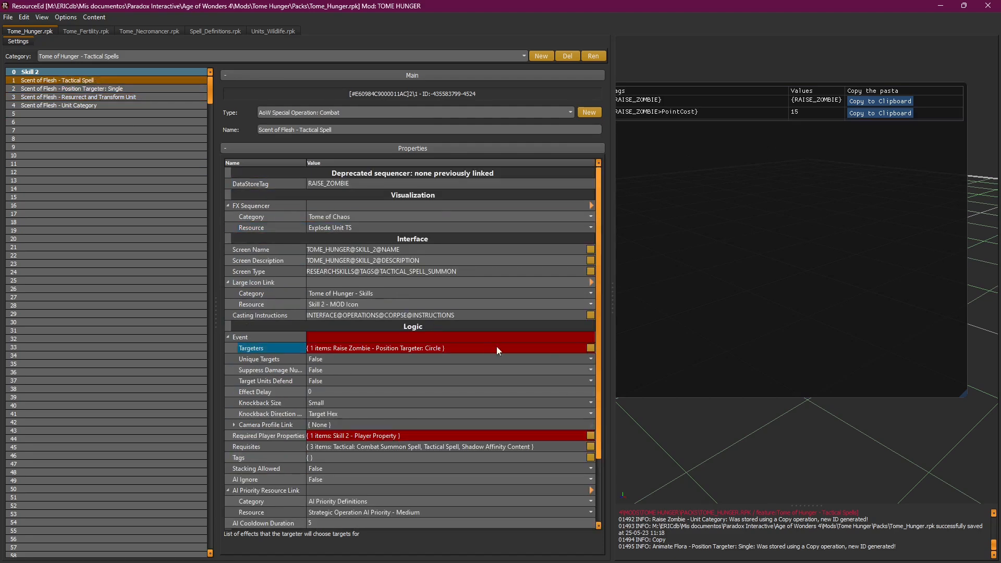
Step: Replace the broken Raise Zombie targeter with Scent of Flesh - Position Targeter: Single
left_click(590, 348)
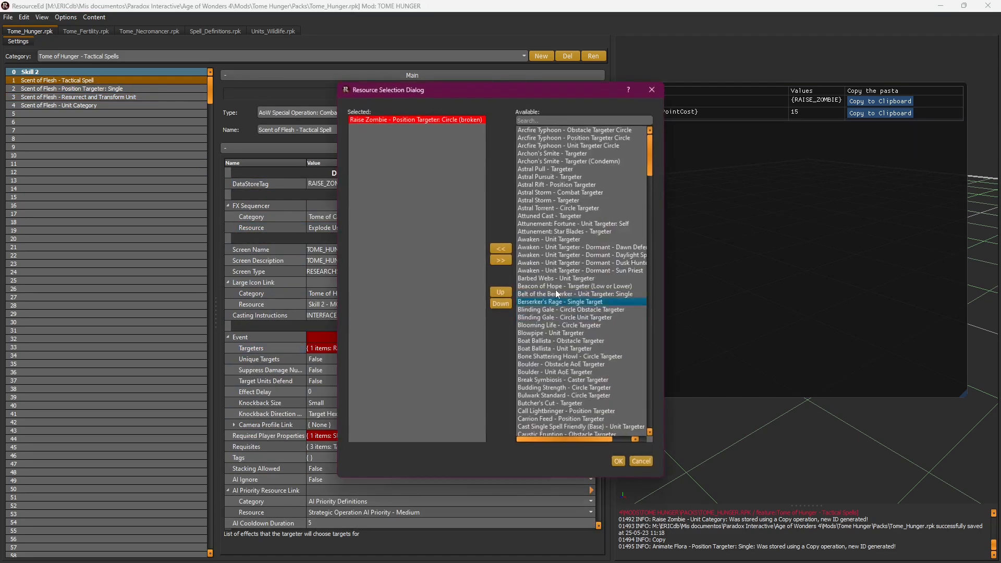
left_click(540, 121)
type("targer")
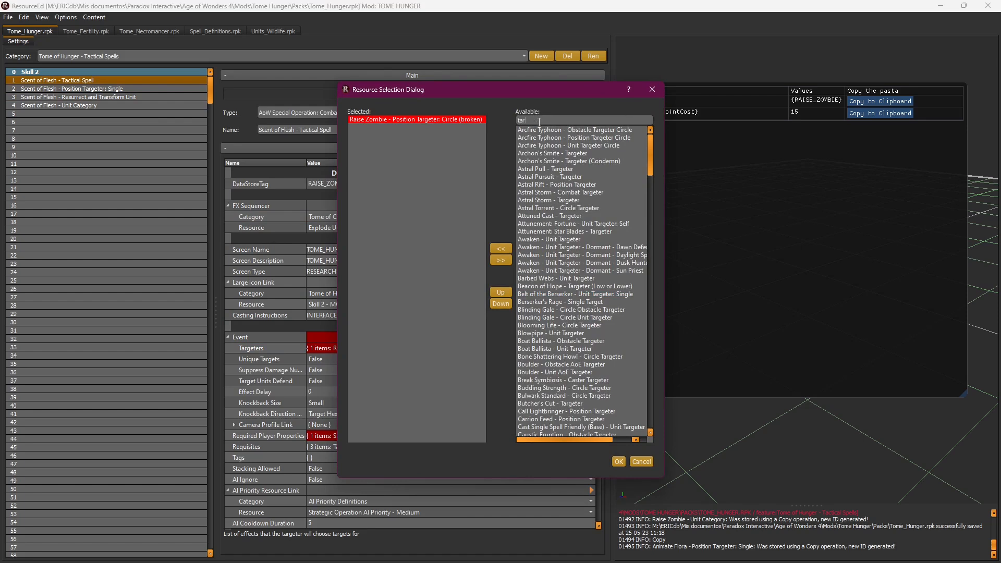
key("BackSpace")
key("BackSpace")
key("BackSpace")
key("BackSpace")
key("BackSpace")
key("BackSpace")
type("sce")
double_click(542, 129)
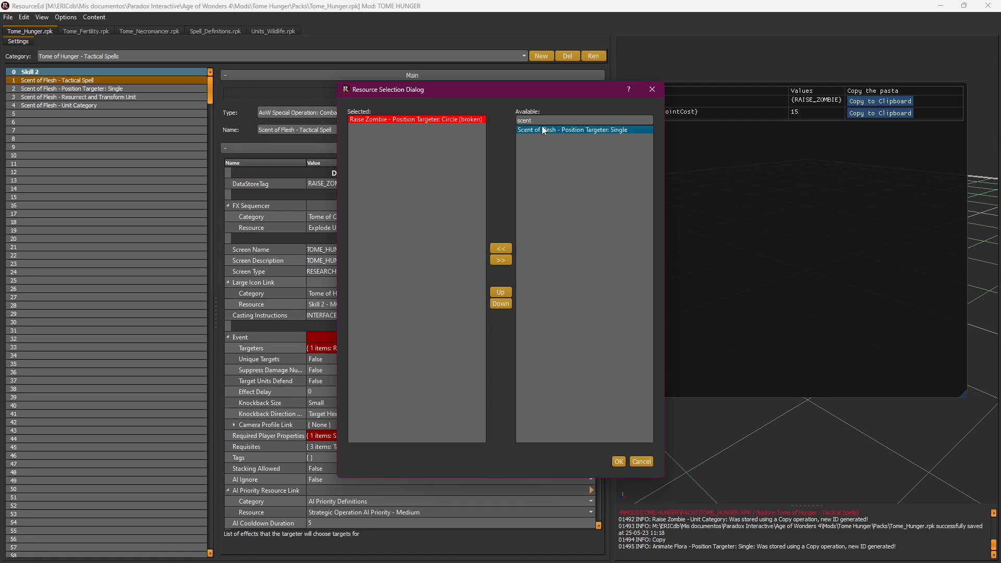
double_click(455, 119)
left_click(617, 461)
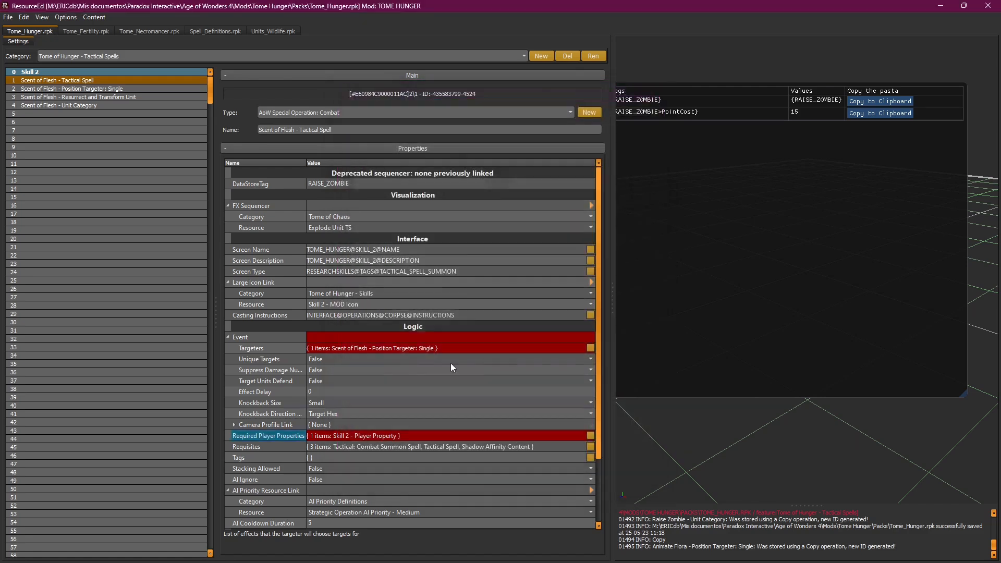
Step: Open the required player properties chooser, showing Skill 2 - Player Property as broken
mouse_move(278, 358)
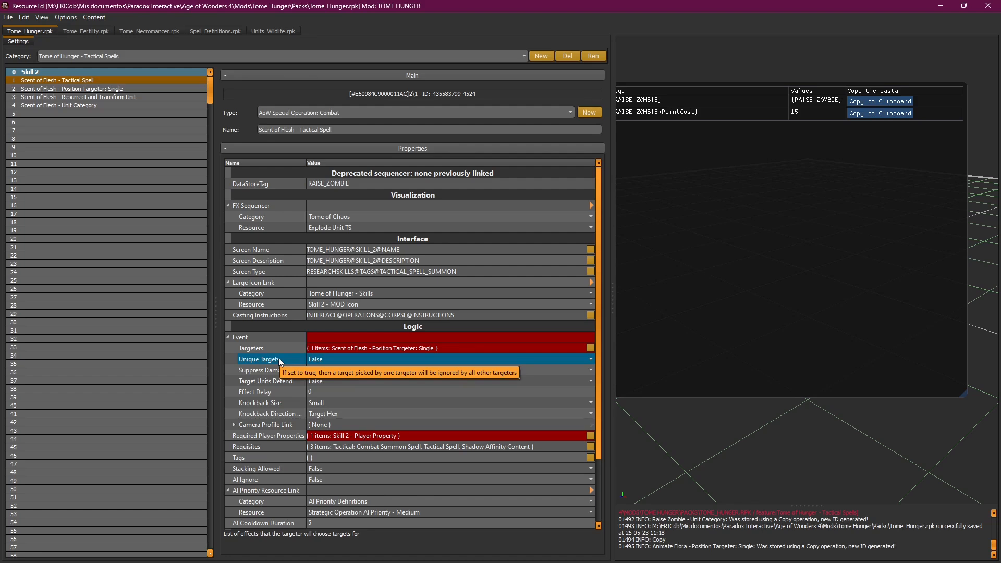
left_click_drag(600, 332, 609, 403)
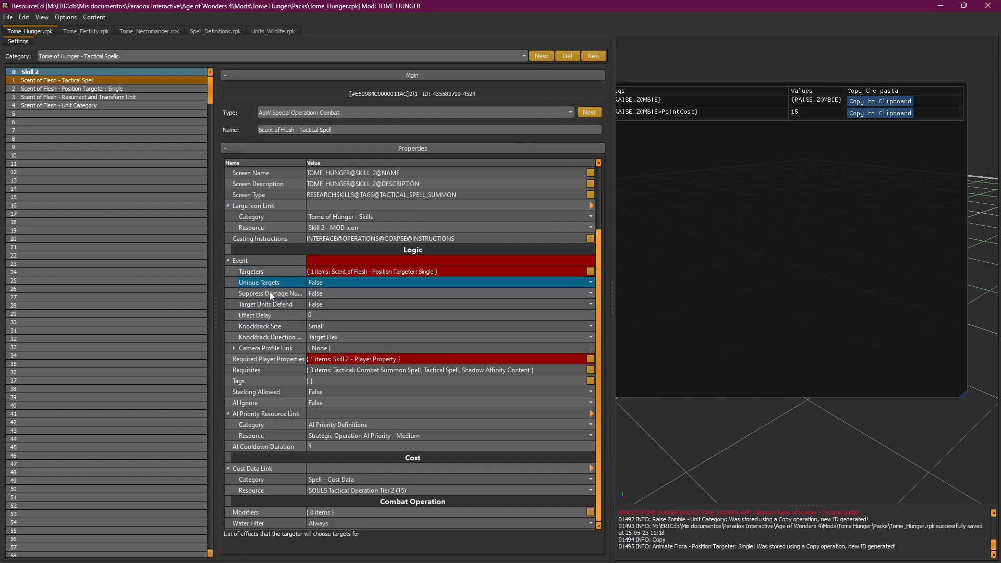
left_click(591, 359)
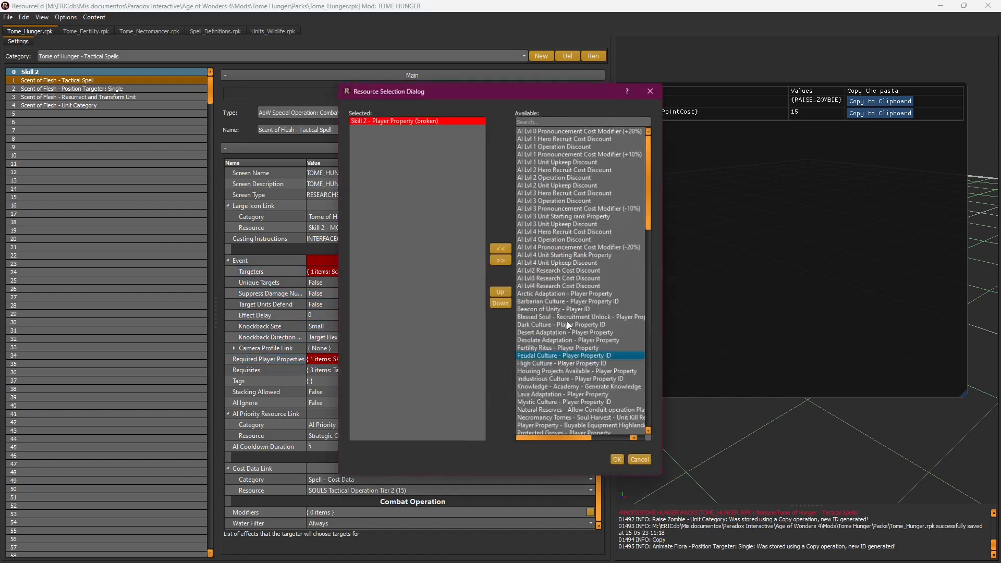
Step: Replace the broken Skill 2 required player property with Skill 2 - MOD Player Property
left_click(536, 120)
type("skil")
double_click(534, 127)
double_click(436, 120)
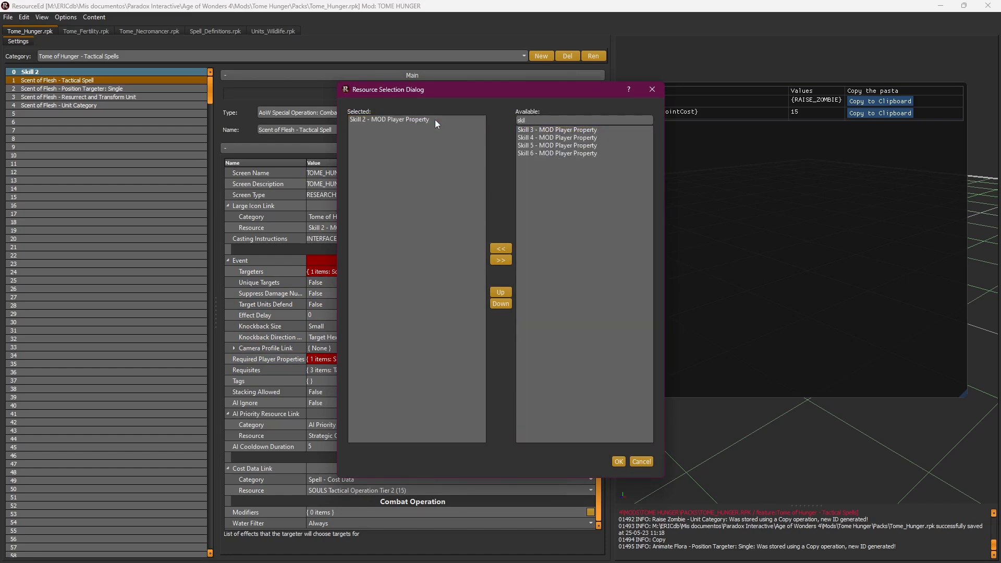
left_click(619, 461)
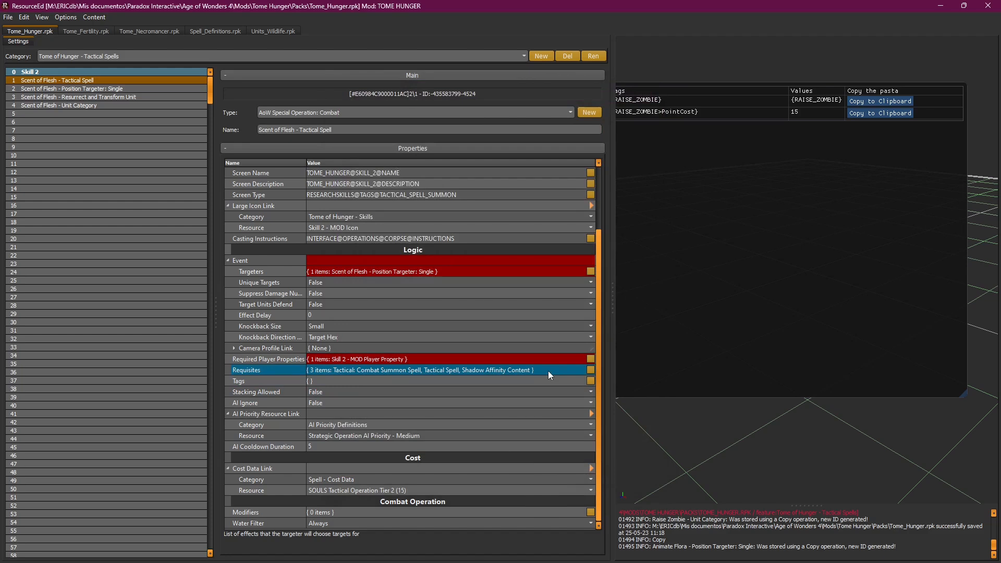
Step: Swap the Shadow Affinity Content requisite for Chaos Affinity Content
left_click(590, 370)
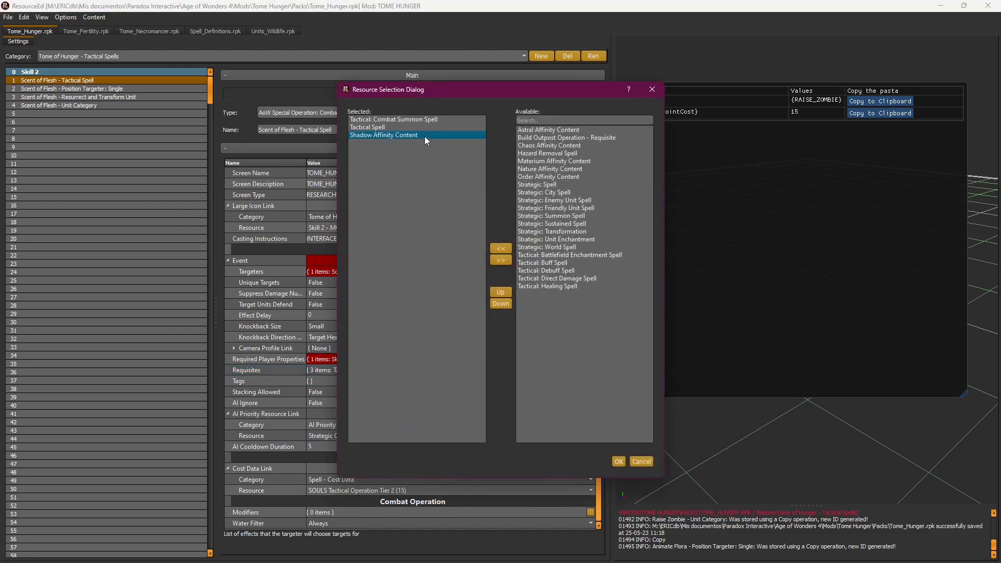
left_click(558, 119)
type("cha")
double_click(552, 130)
double_click(389, 135)
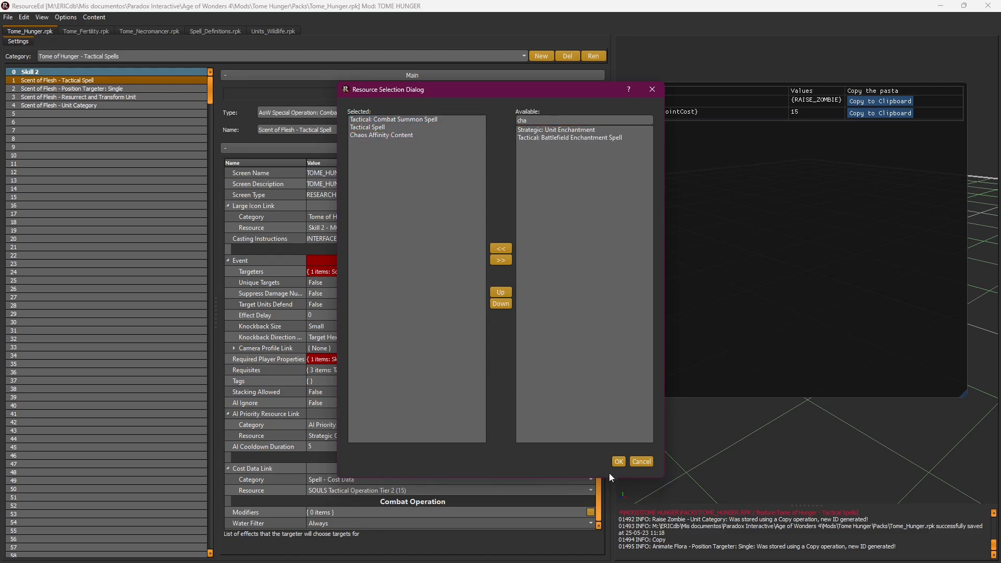
left_click(617, 461)
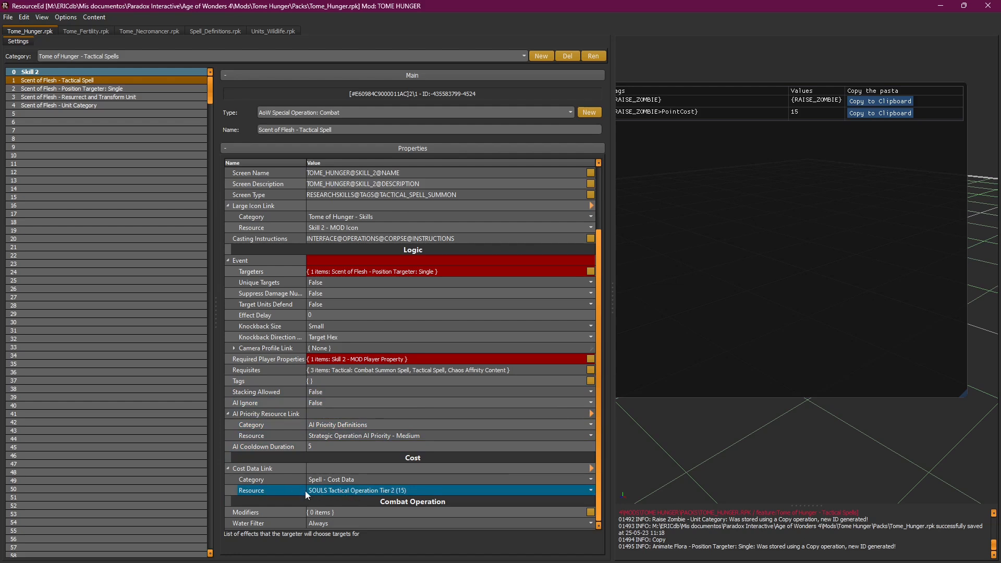
Step: Search the cost resource list for 'tactical tier 2' and link Tactical Operation Tier 2 (15/15)
left_click(349, 491)
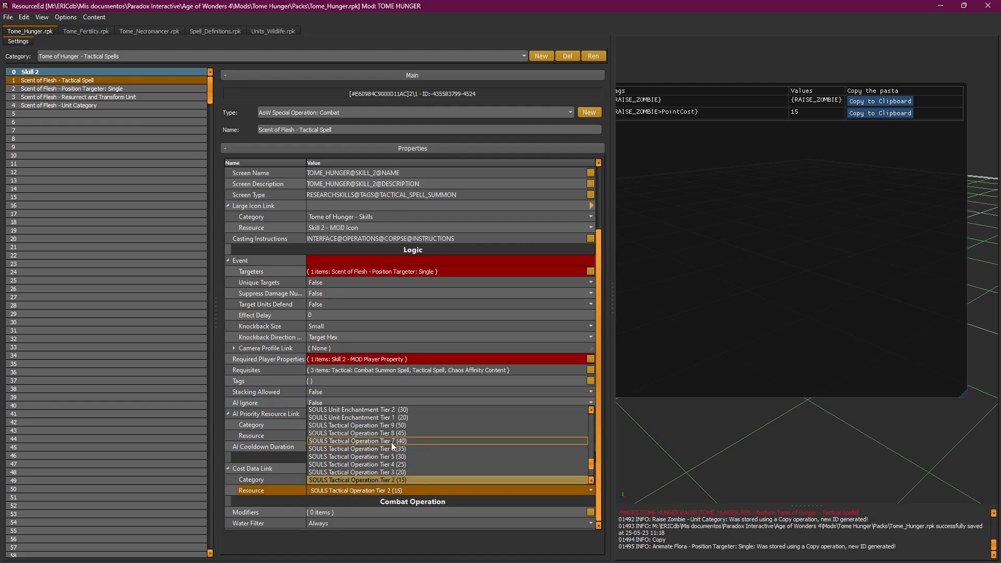
scroll(395, 442, "up", 1)
scroll(447, 442, "down", 3)
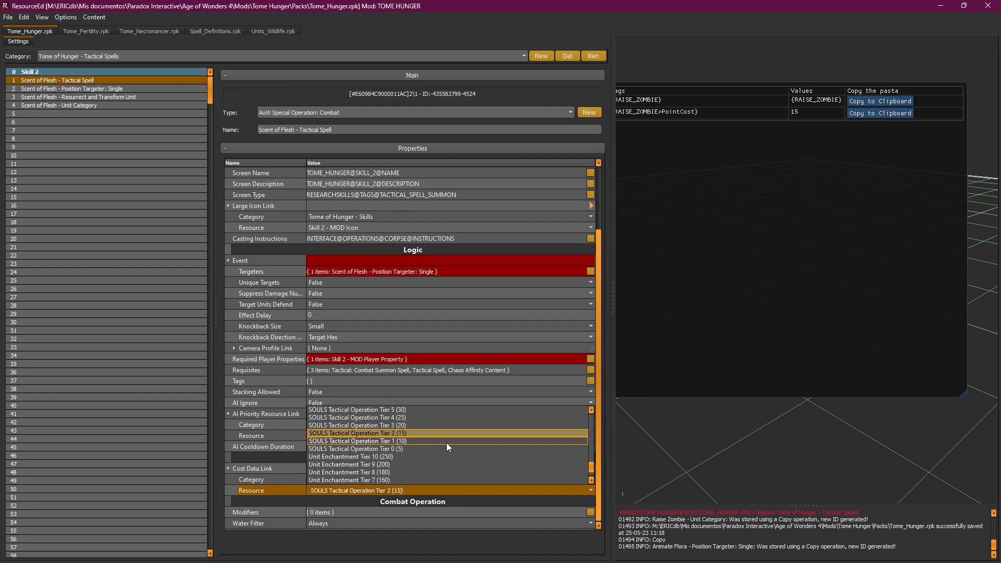
key("ctrl+a")
type("tact")
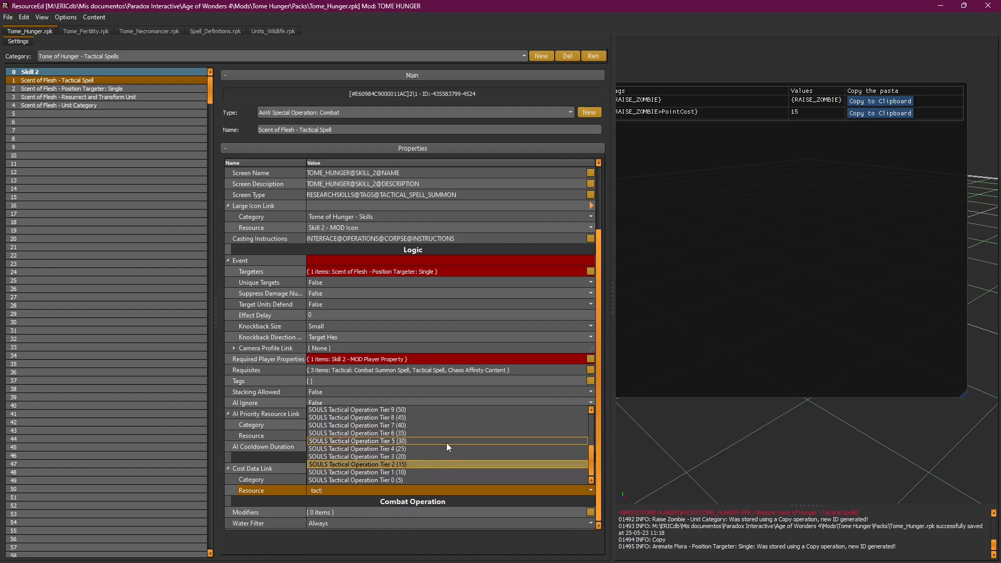
type("ical tier2")
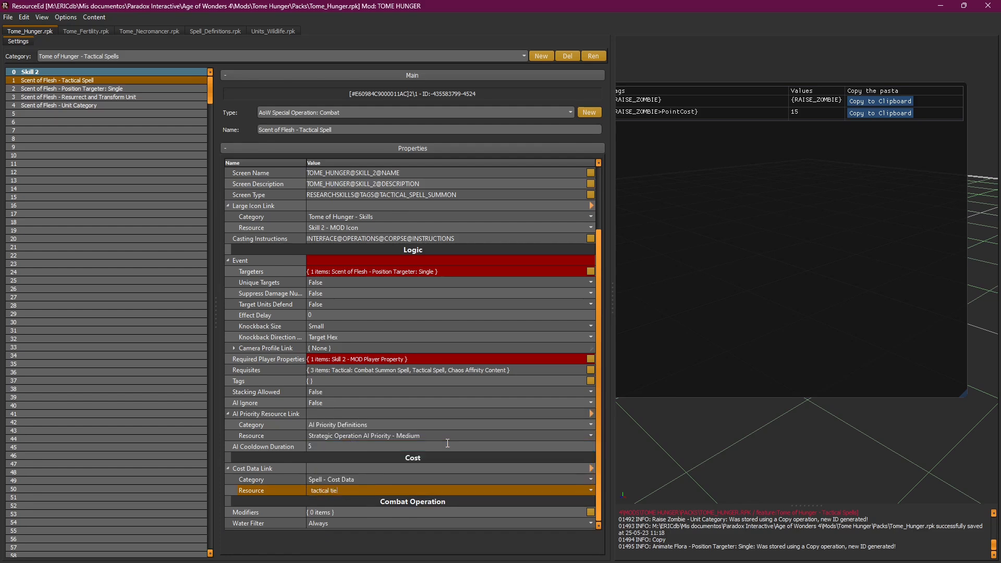
key("BackSpace")
key("BackSpace")
key("BackSpace")
key("BackSpace")
key("BackSpace")
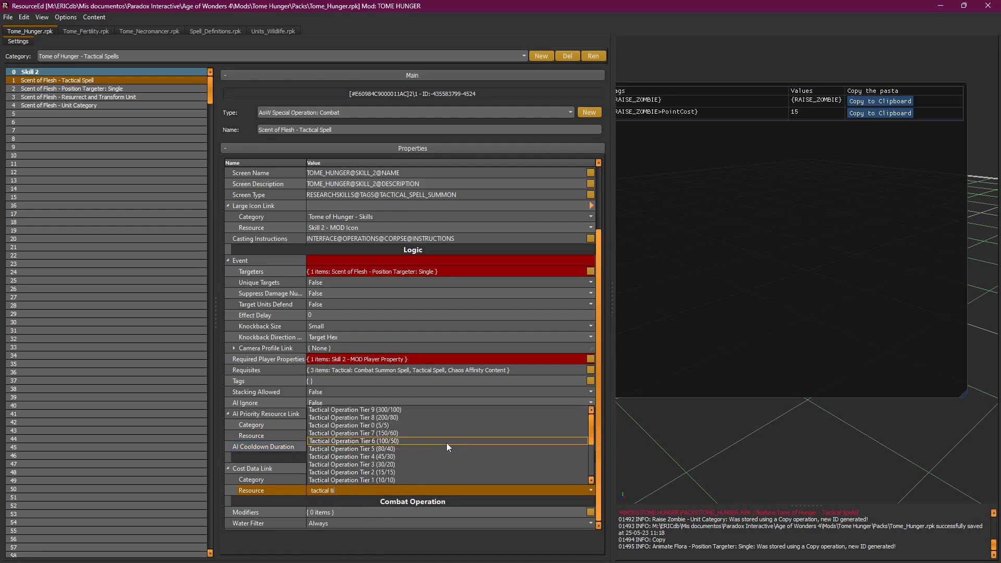
type("2")
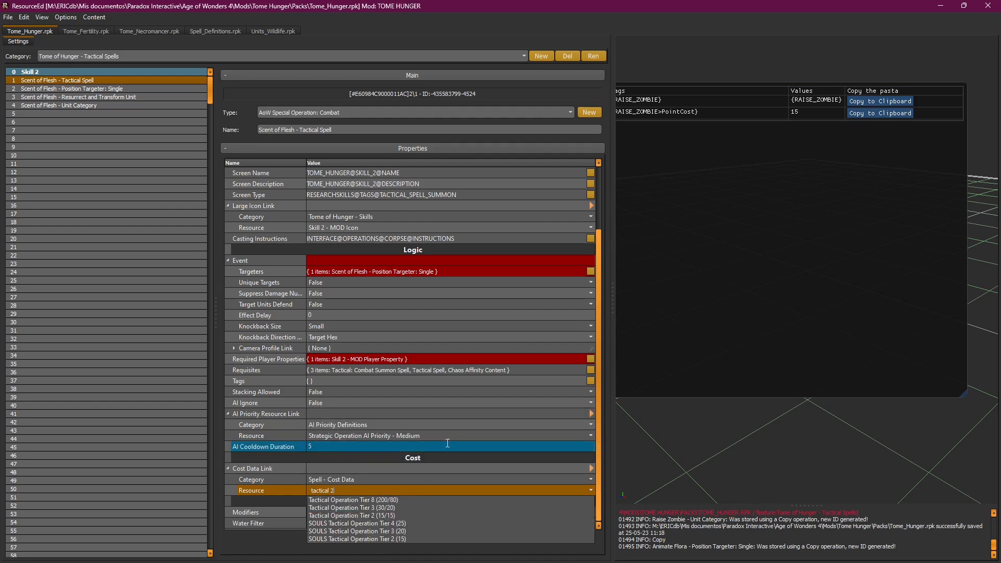
left_click(349, 515)
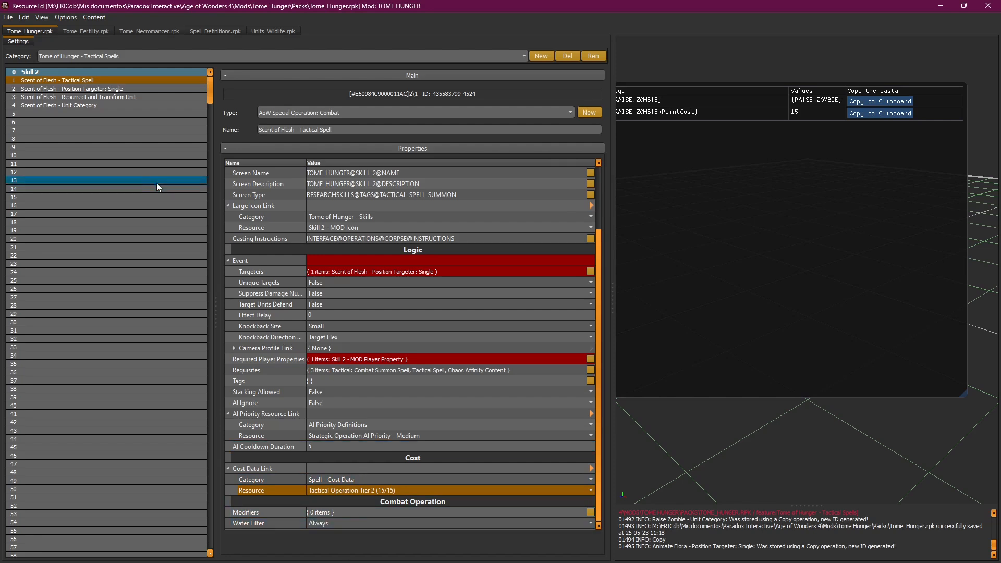
Step: In Tome_Fertility.rpk, inspect the Animate Flora tactical spell and create a mod of it
left_click(86, 29)
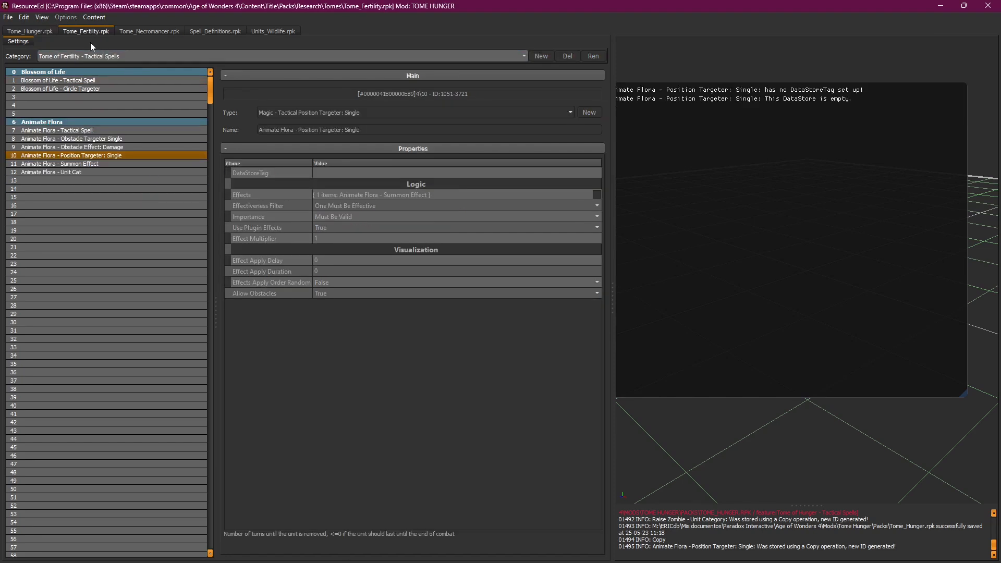
left_click(91, 131)
right_click(91, 131)
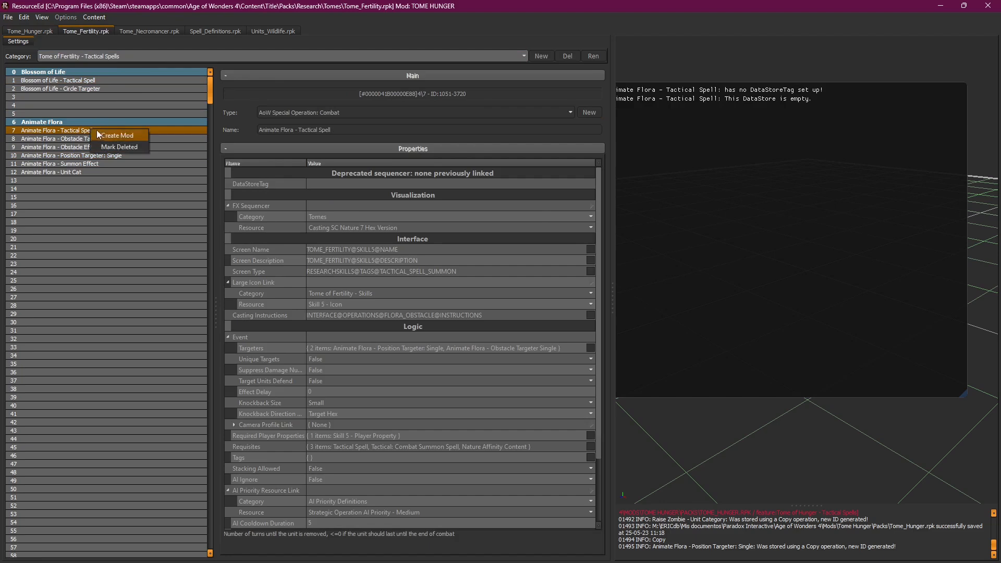
left_click(108, 135)
scroll(402, 297, "down", 3)
left_click(402, 297)
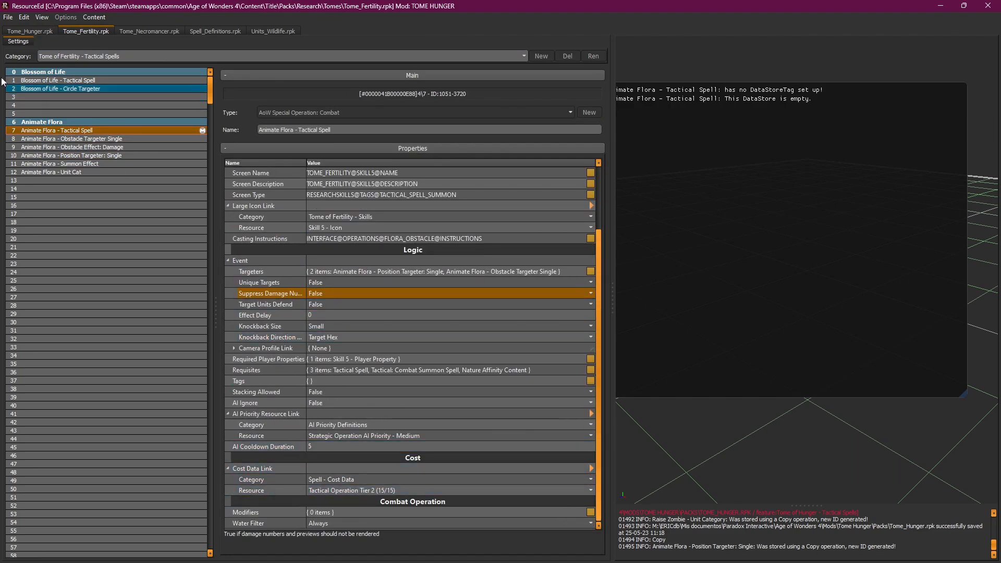
right_click(88, 129)
Step: Return to Tome_Hunger.rpk and select the Scent of Flesh - Resurrect and Transform Unit entry
left_click(35, 31)
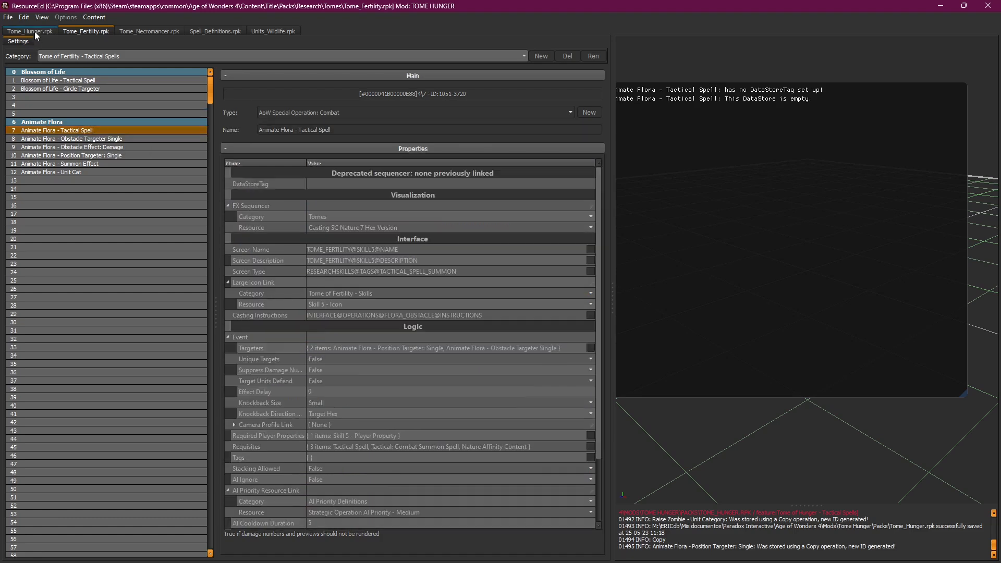
left_click(89, 89)
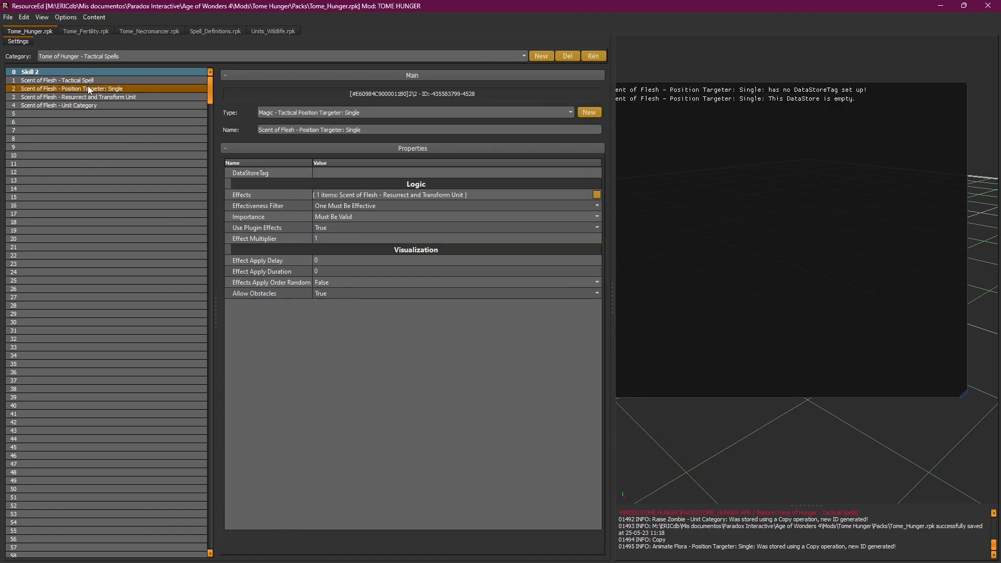
left_click(97, 81)
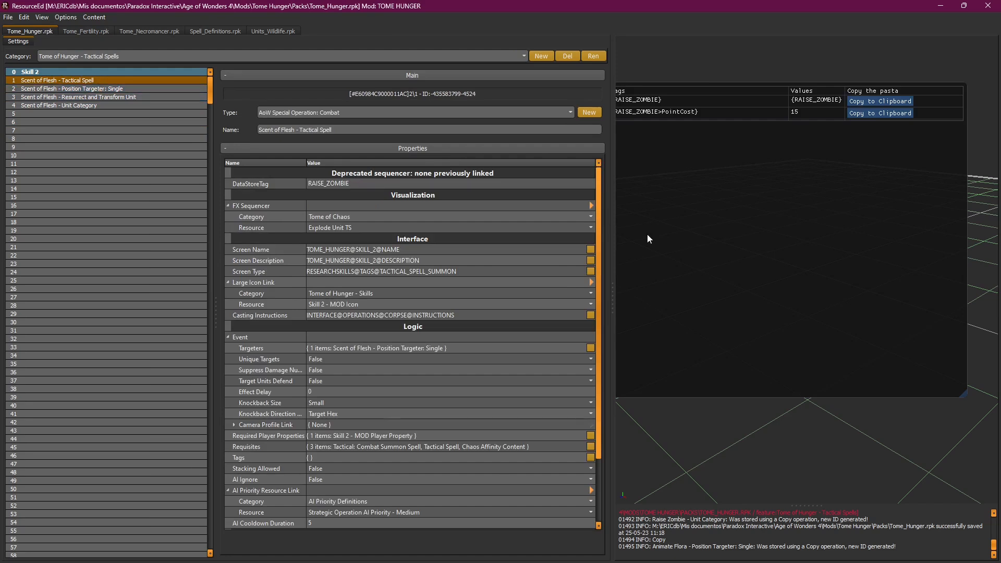
scroll(598, 210, "down", 3)
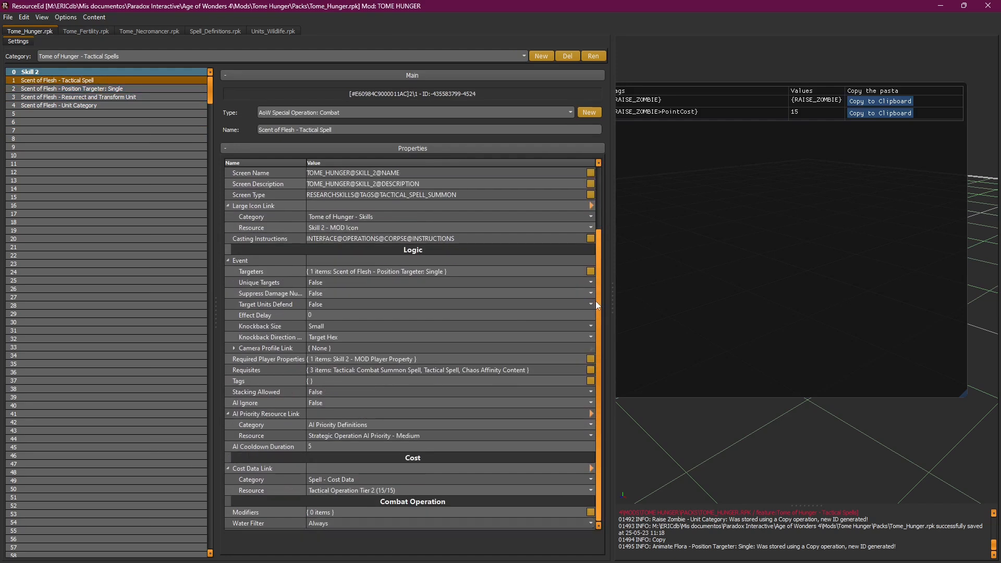
left_click(103, 90)
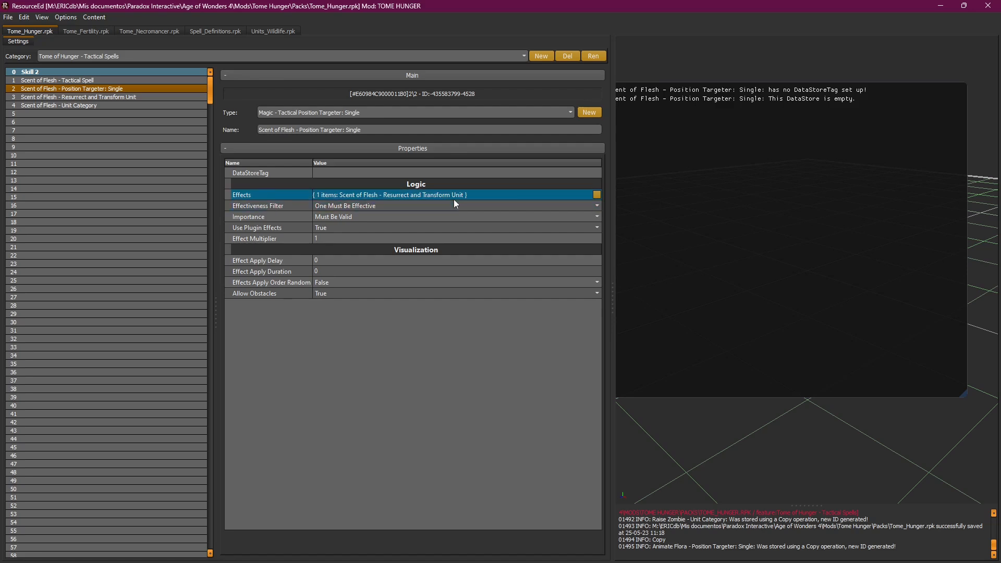
mouse_move(264, 208)
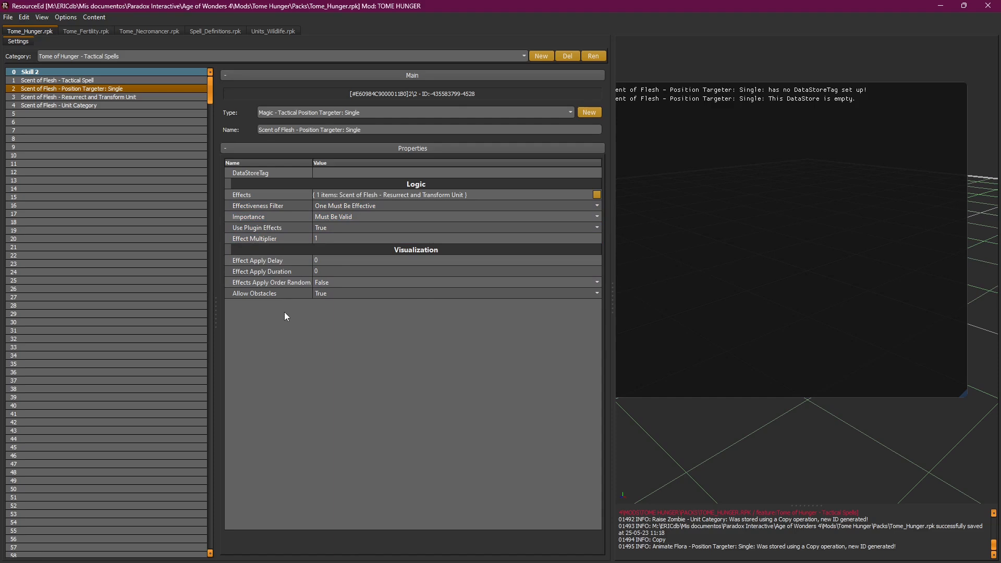
mouse_move(261, 301)
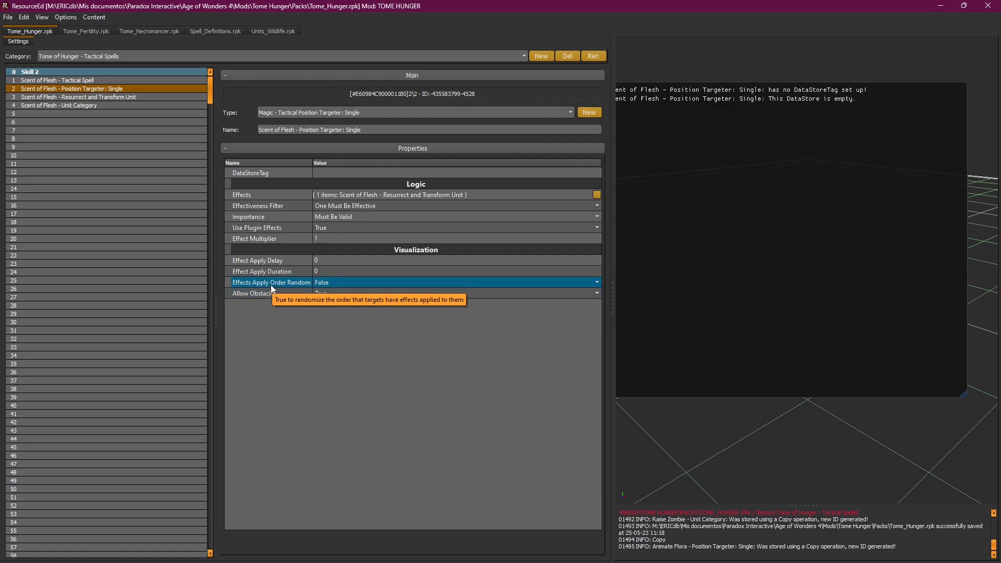
left_click(108, 97)
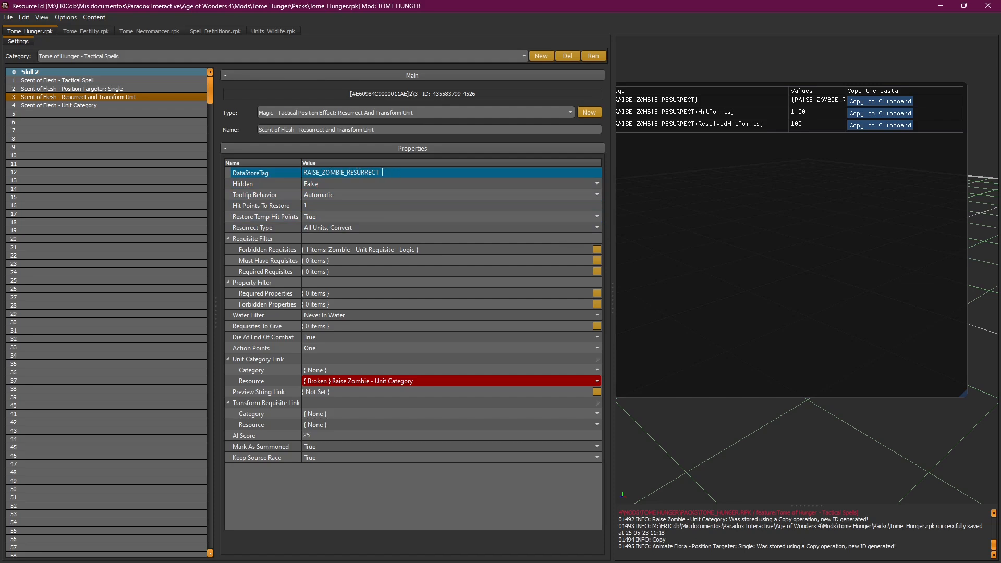
Step: Set Restore Temp Hit Points to False and leave Resurrect Type on All Units, Convert
left_click(267, 212)
left_click(267, 205)
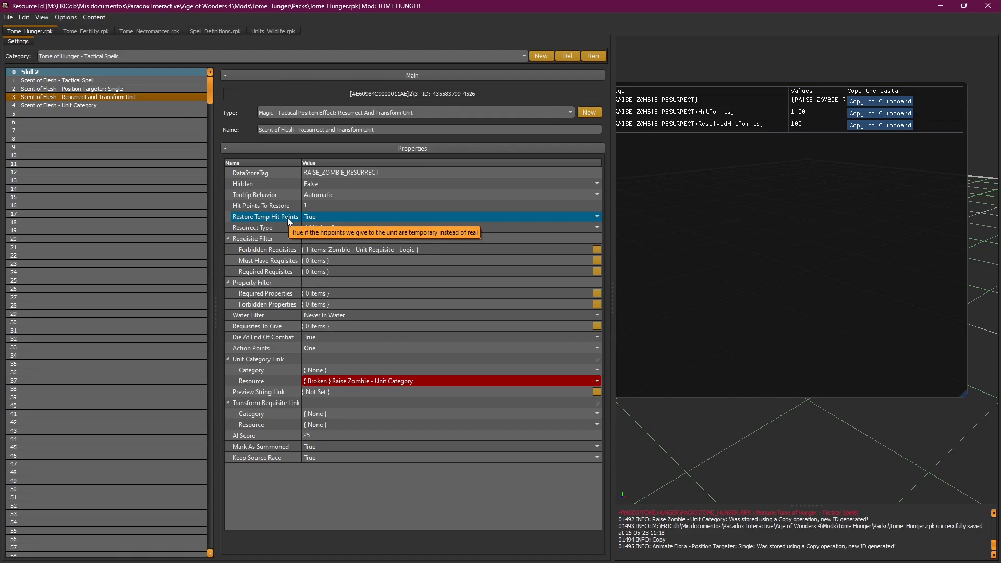
left_click(321, 216)
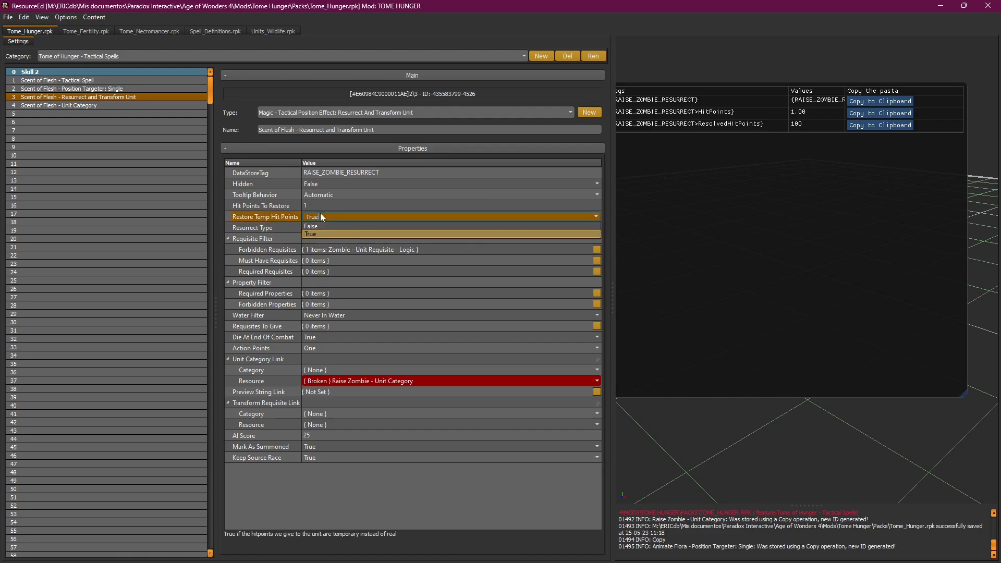
left_click(314, 225)
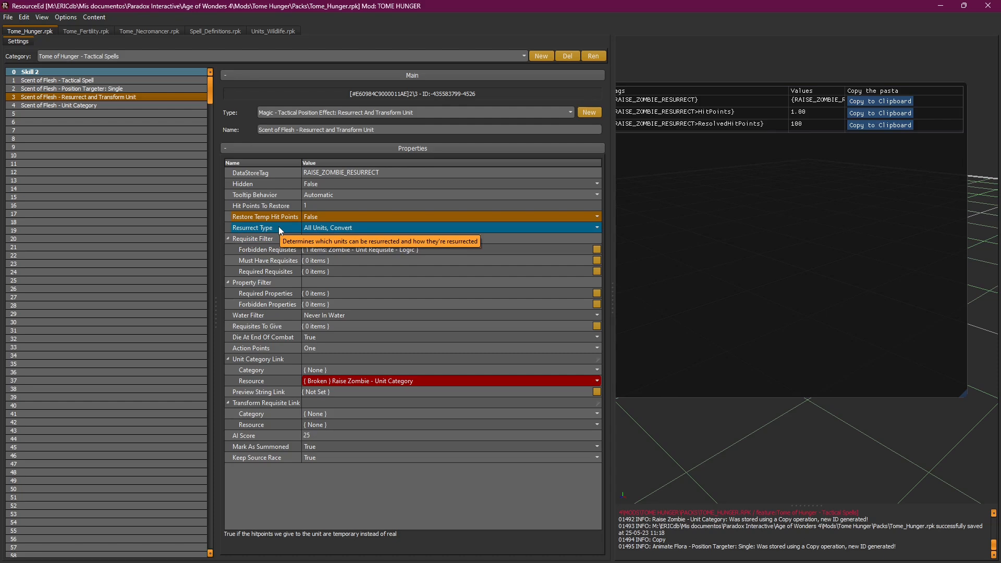
left_click(353, 228)
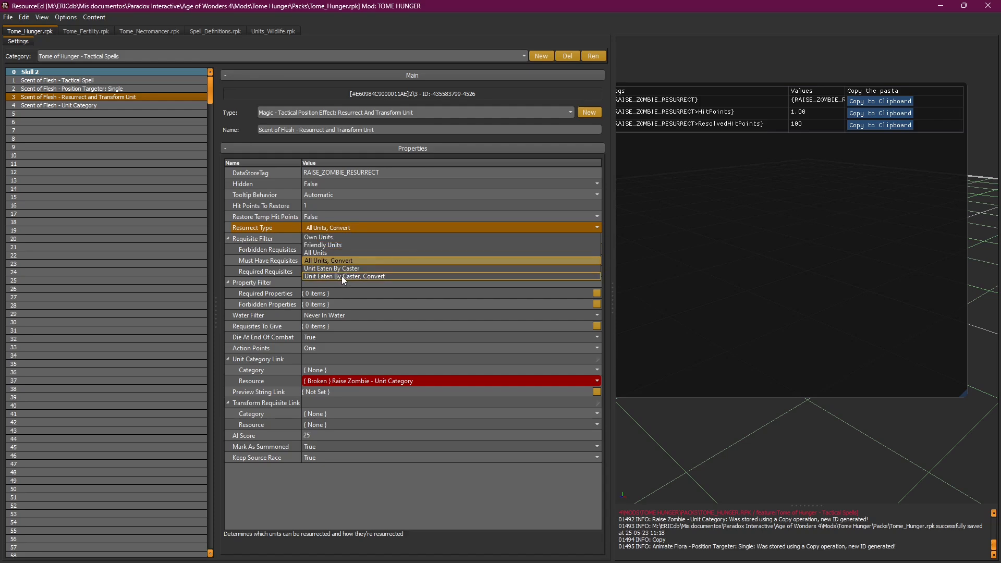
left_click(280, 229)
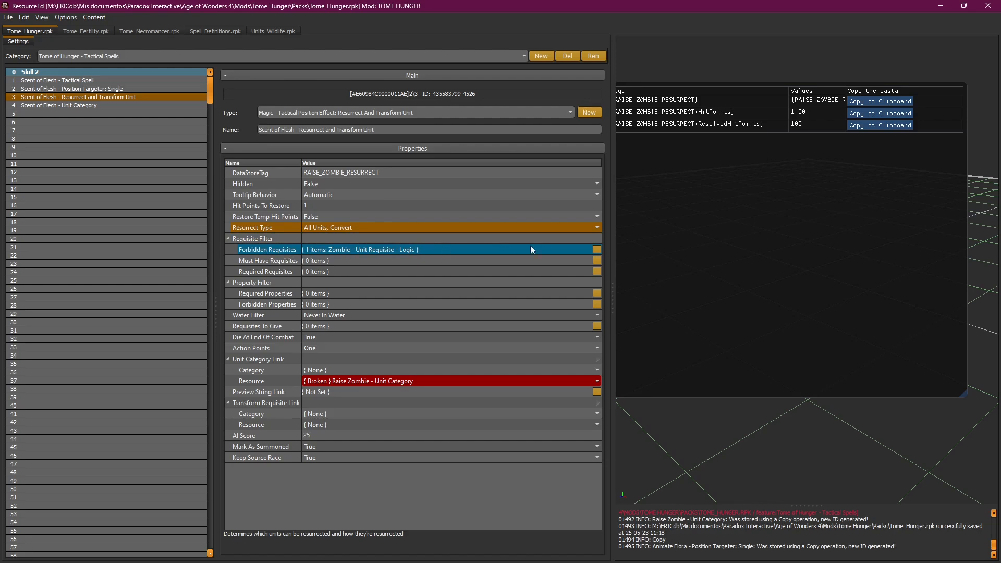
Step: Empty the Forbidden Requisites list, then close Requisites To Give without adding anything
left_click(597, 250)
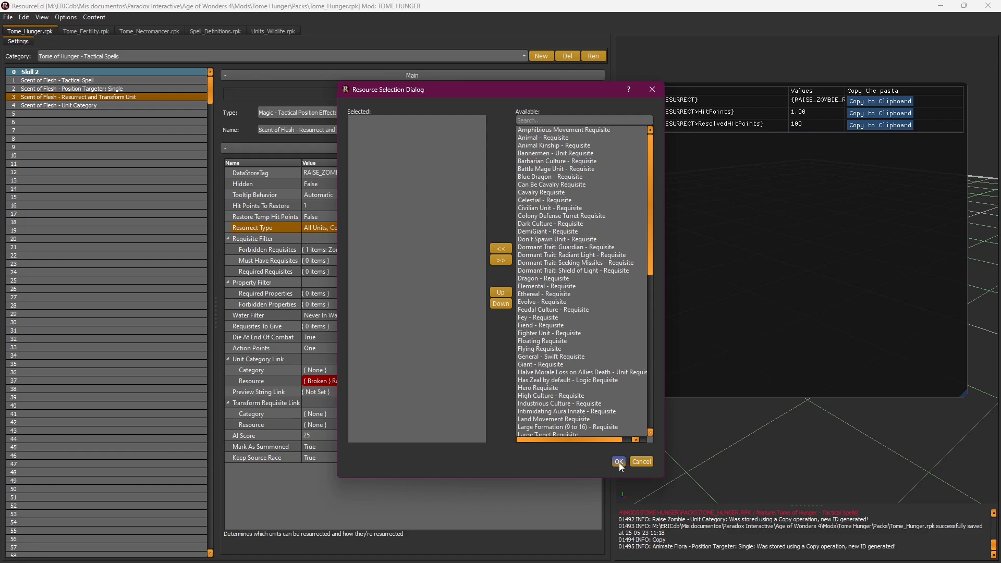
left_click(619, 462)
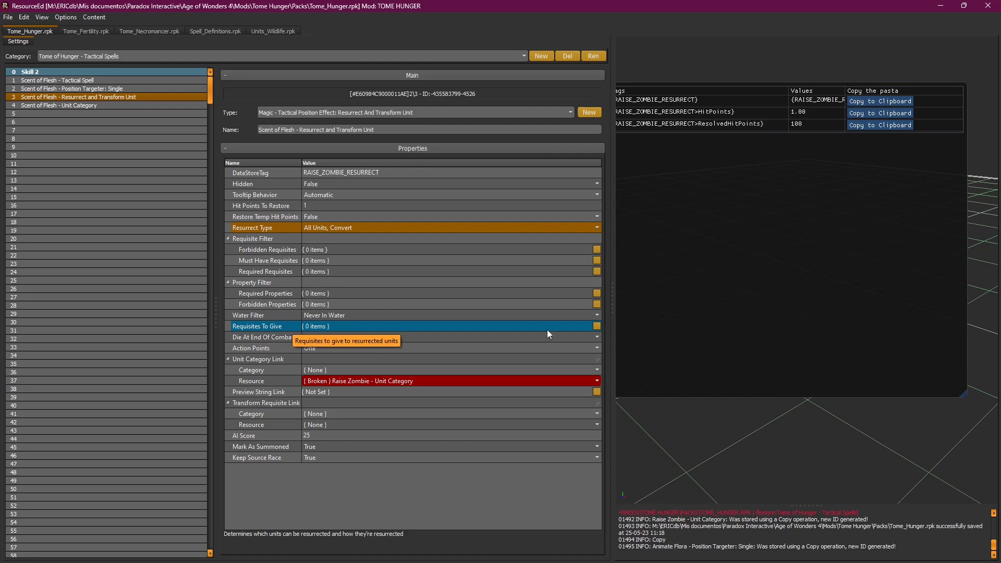
left_click(595, 326)
left_click_drag(652, 178, 656, 232)
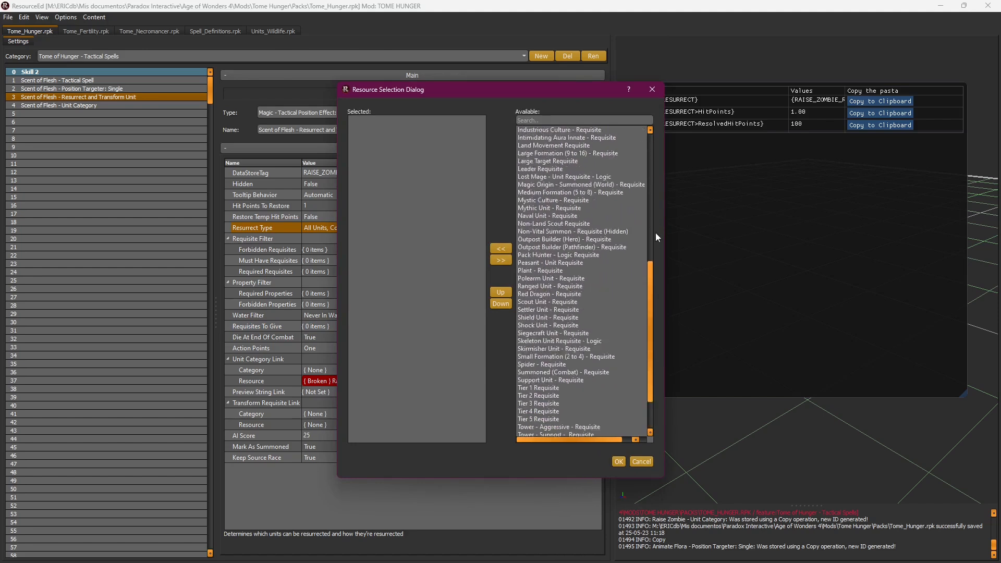
left_click(652, 89)
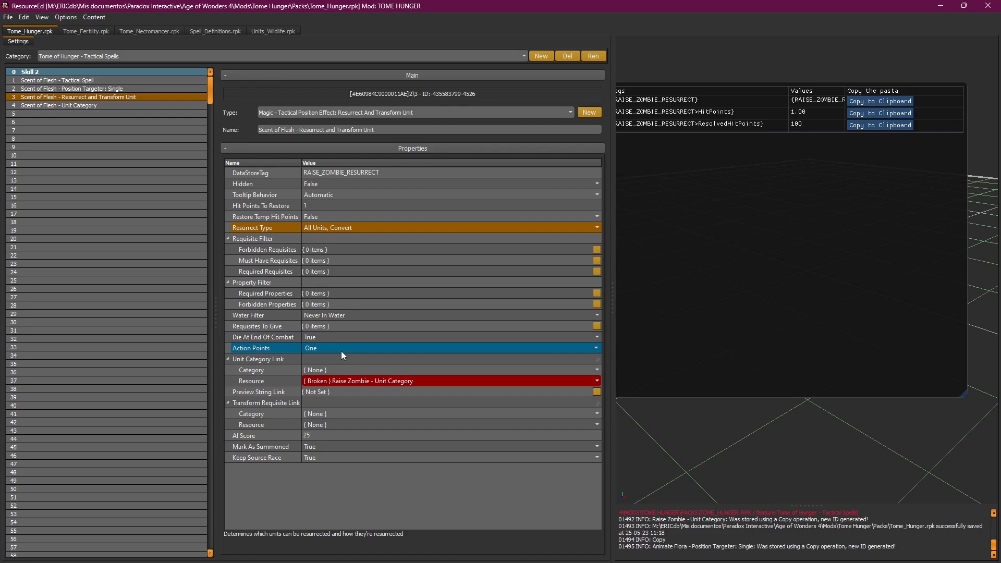
left_click(335, 413)
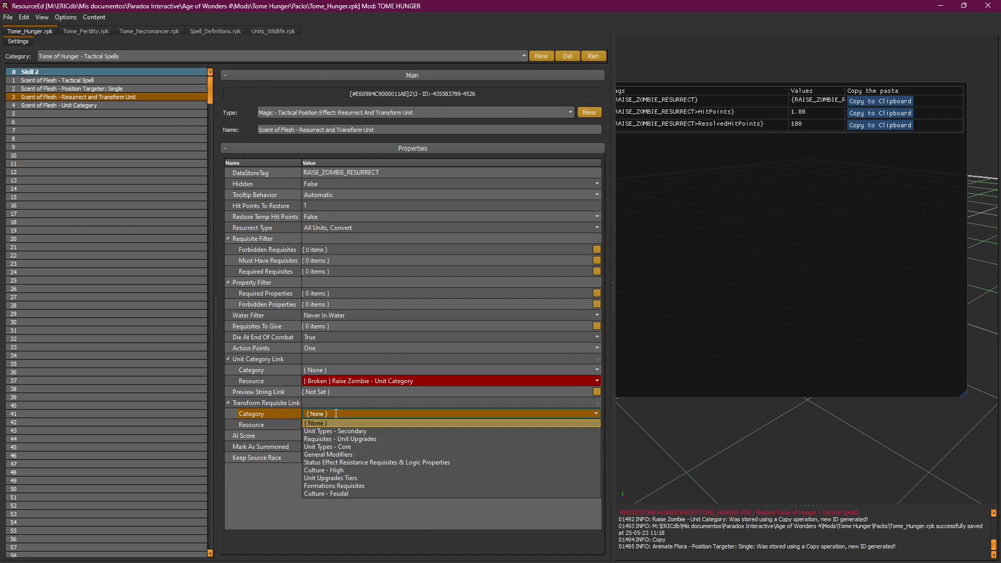
left_click(274, 421)
left_click(344, 425)
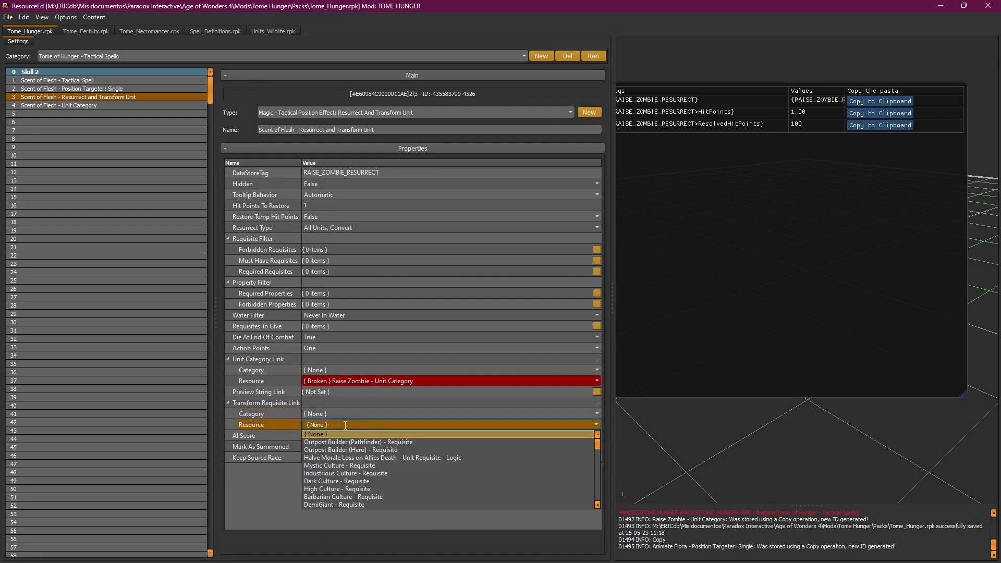
left_click(345, 414)
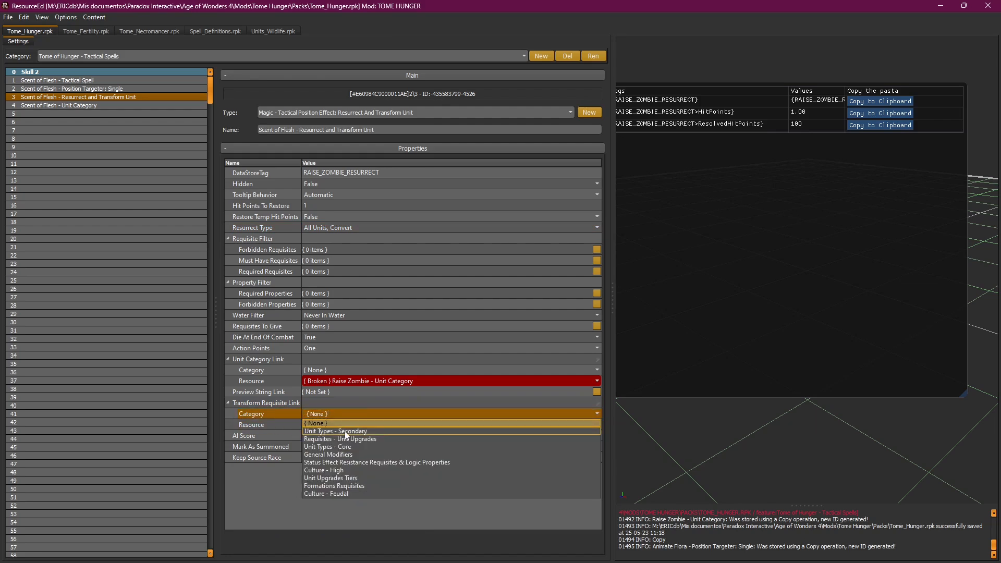
left_click(345, 430)
left_click(349, 424)
left_click(350, 411)
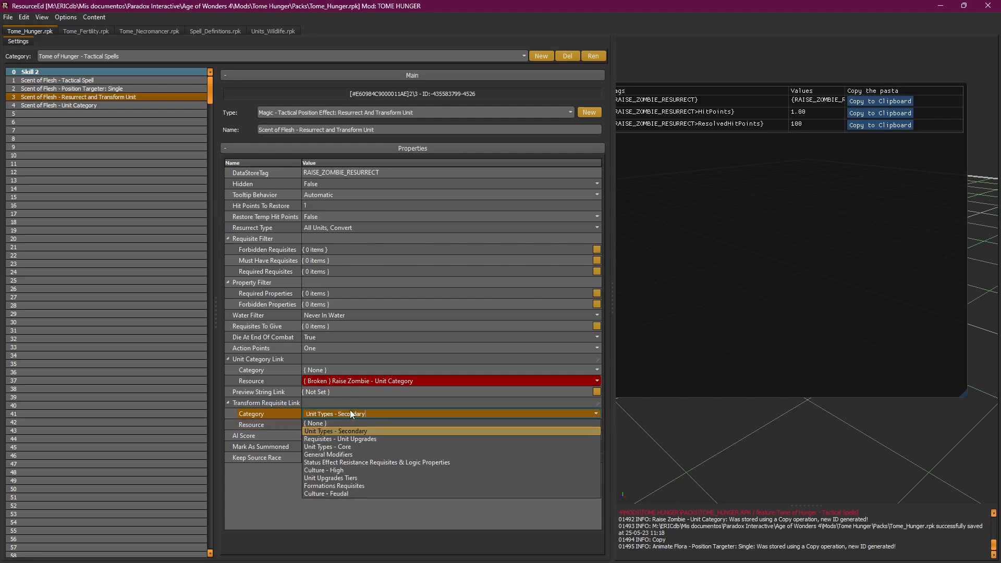
left_click(344, 421)
left_click(341, 380)
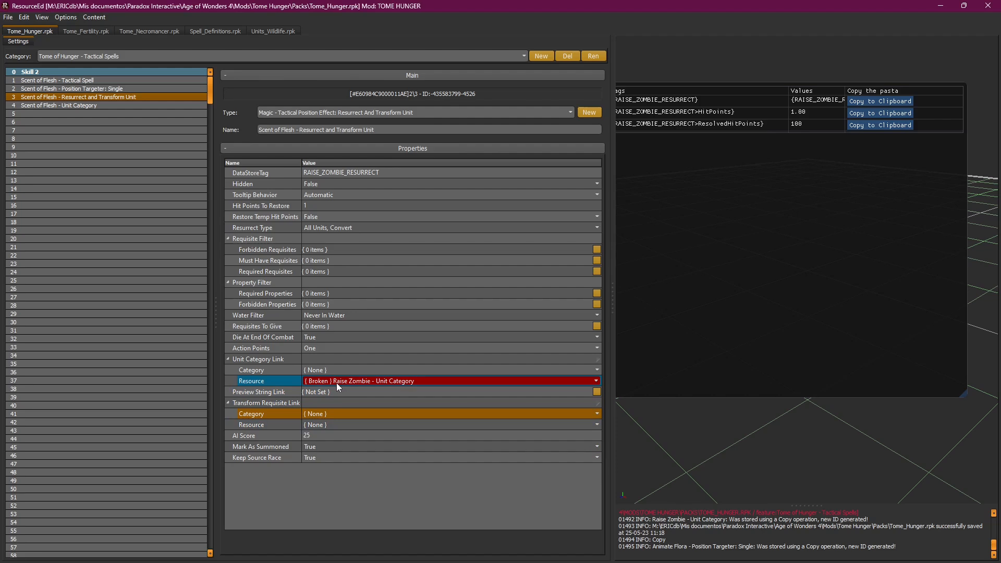
left_click(335, 394)
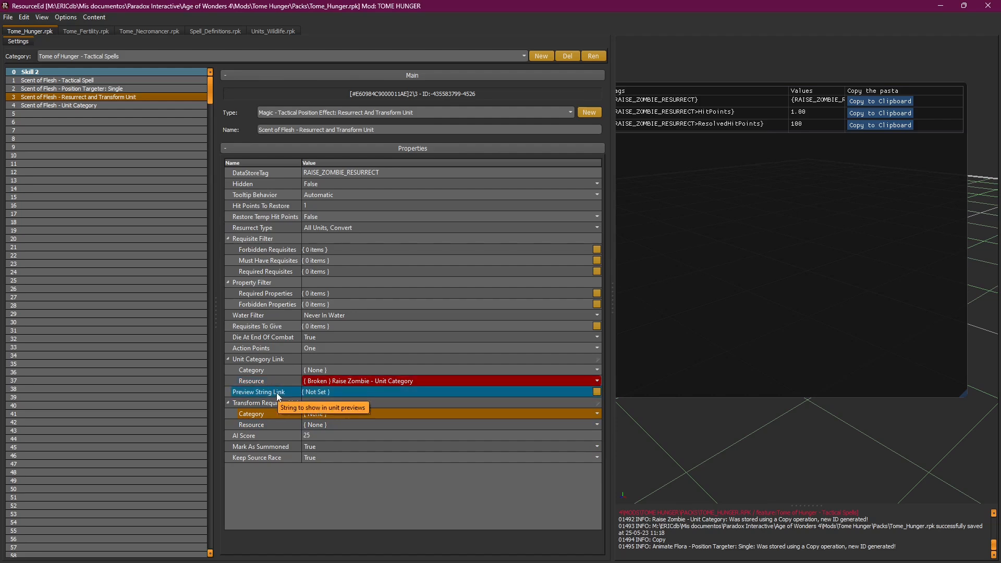
left_click(392, 360)
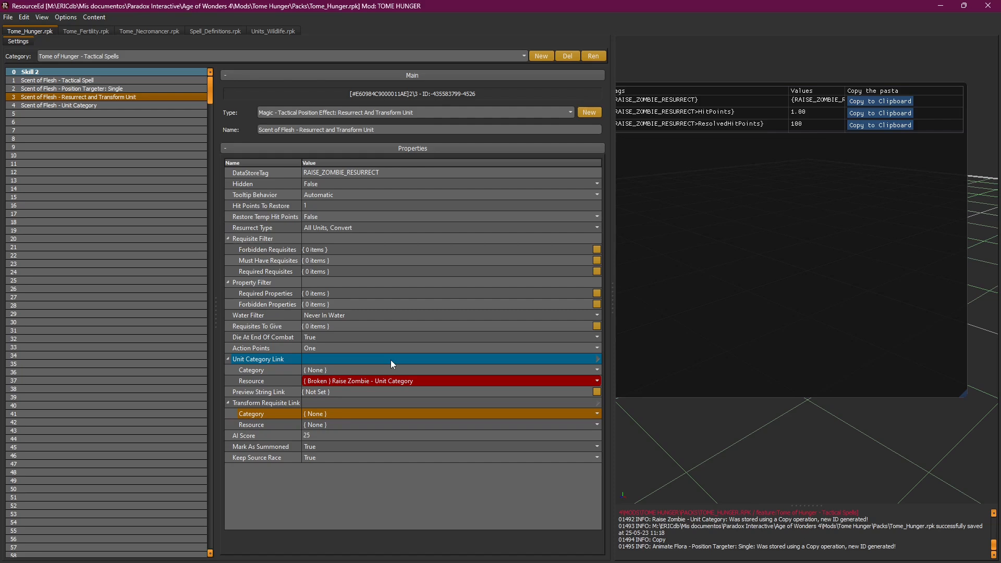
left_click(403, 383)
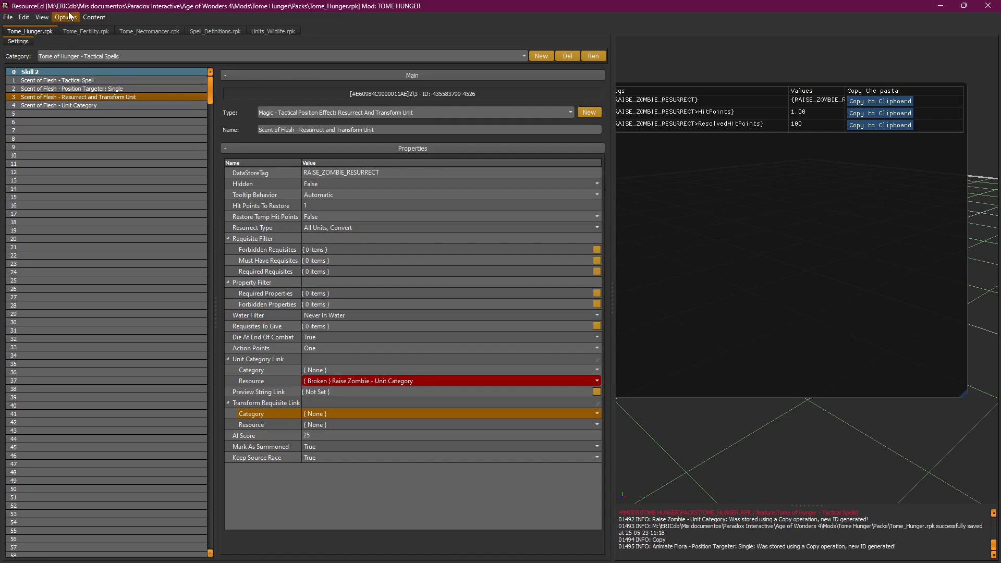
left_click(565, 379)
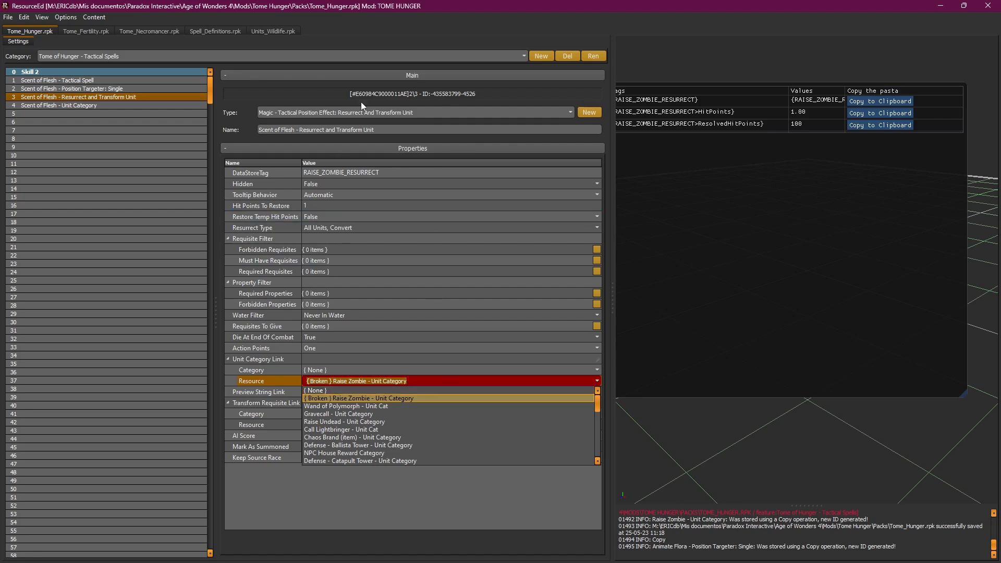
Step: Replace the broken Raise Zombie unit category link with Scent of Flesh - Unit Category
left_click(406, 391)
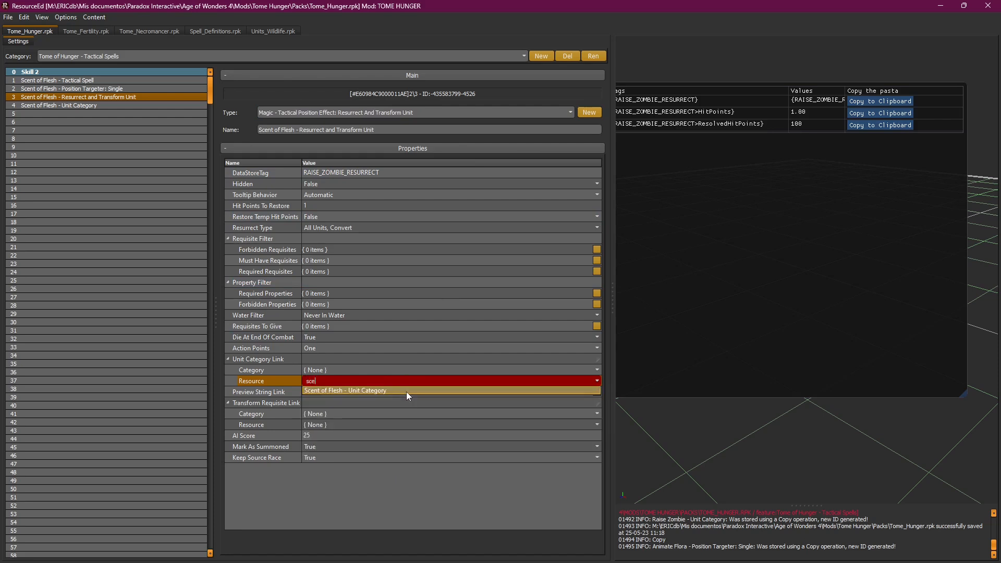
left_click(405, 392)
left_click(447, 381)
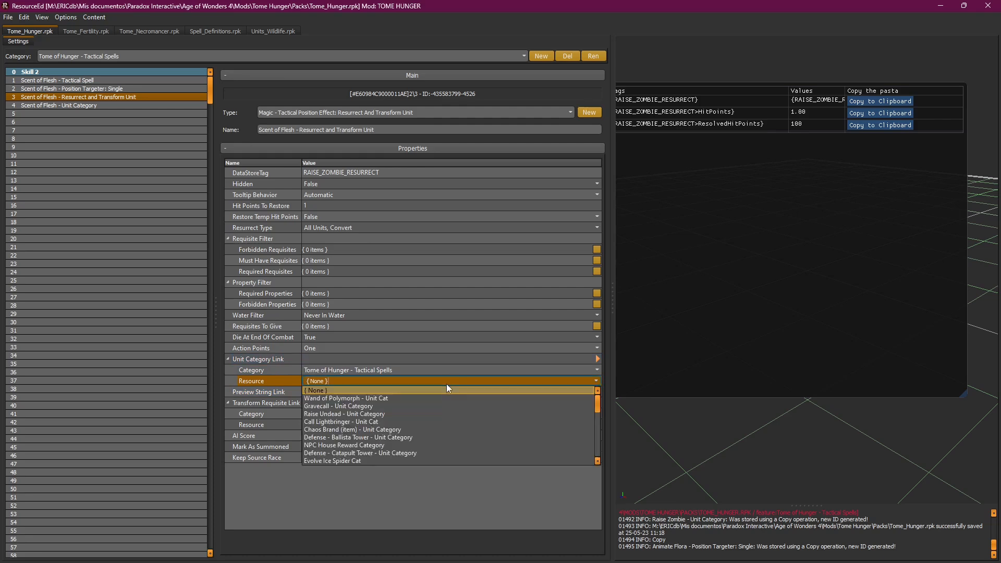
type("sc")
key("Return")
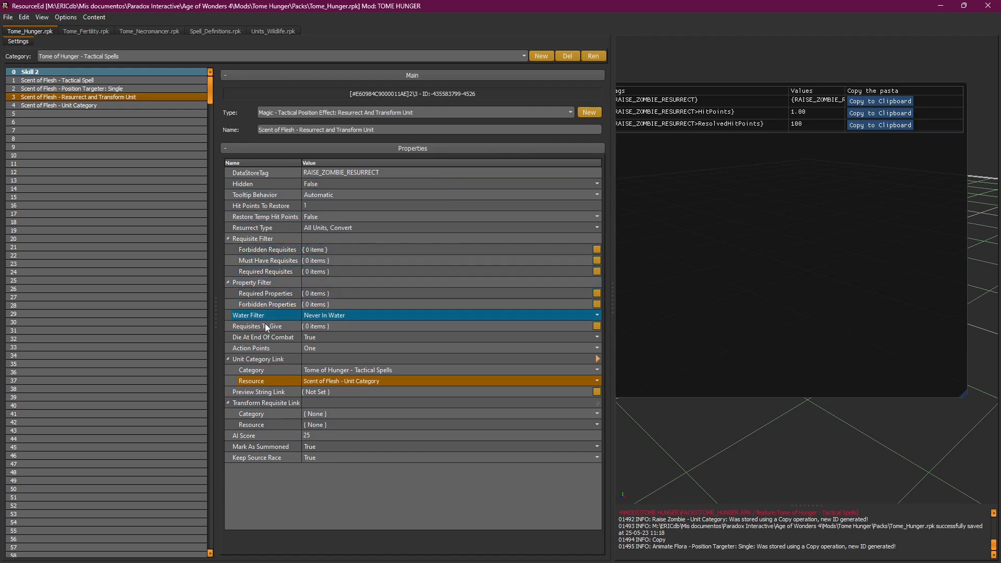
Step: Go to the Bannermen requisite's source and browse its Bannermen and Soothing Standard entries
left_click(355, 329)
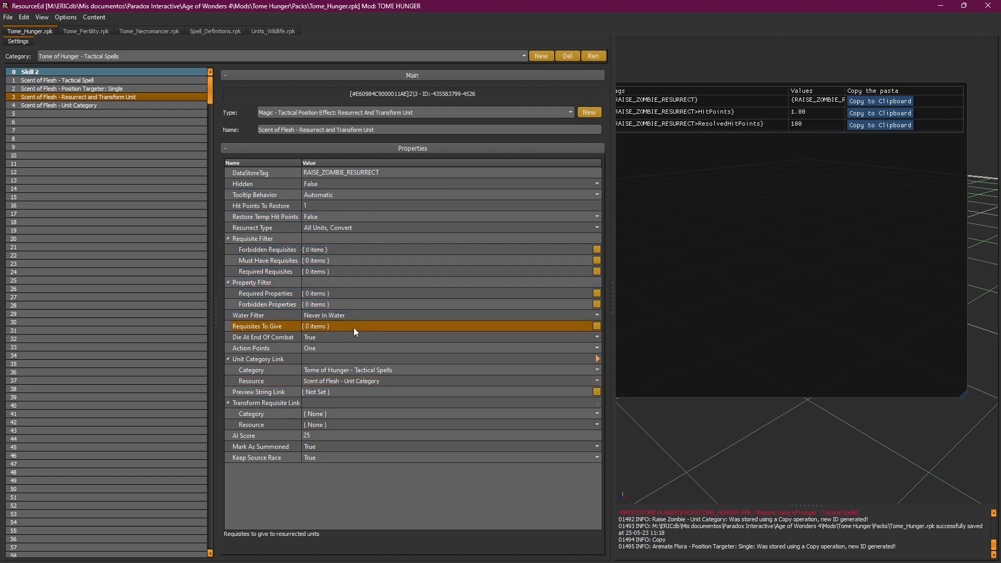
left_click(595, 325)
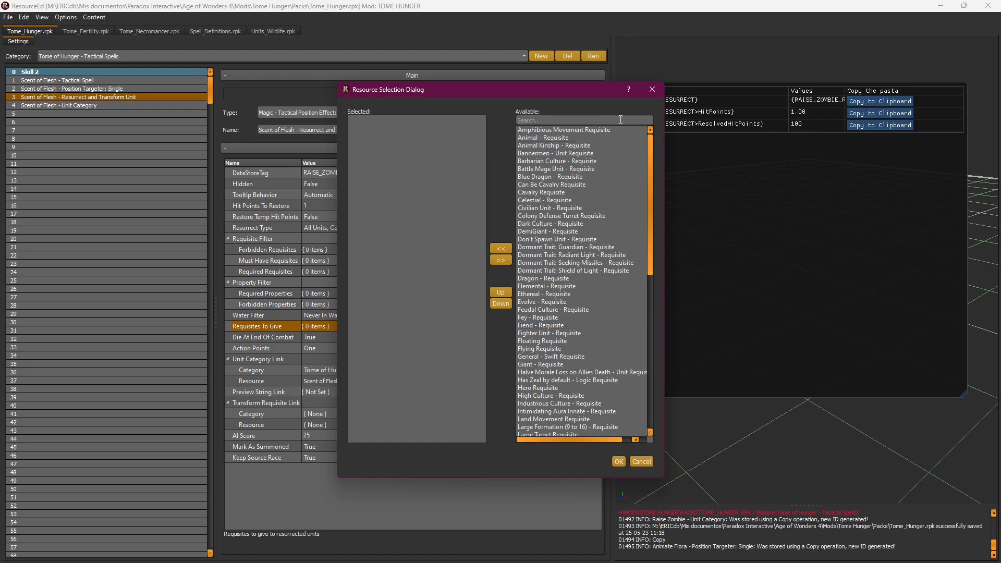
right_click(549, 154)
left_click(560, 160)
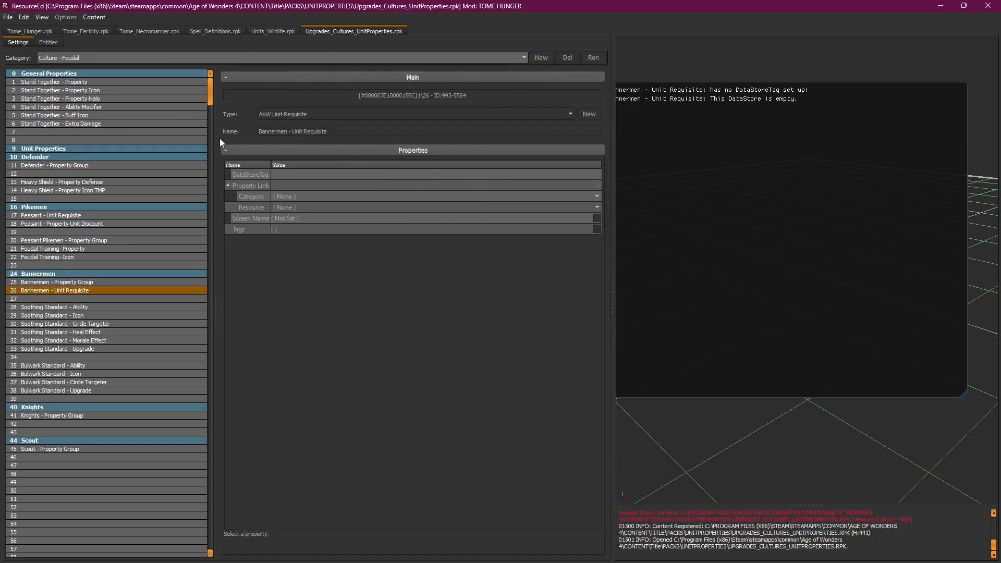
left_click(120, 282)
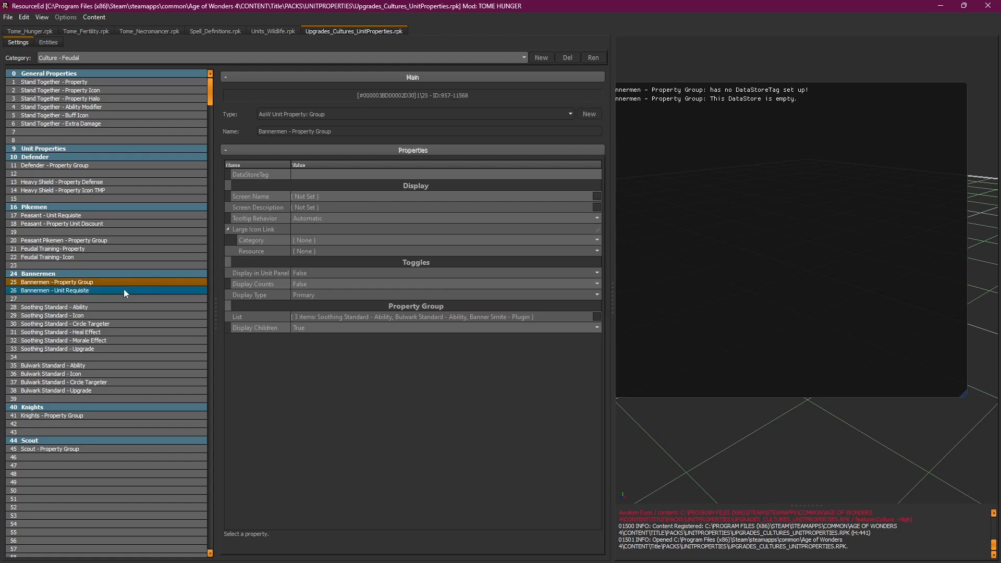
left_click(124, 290)
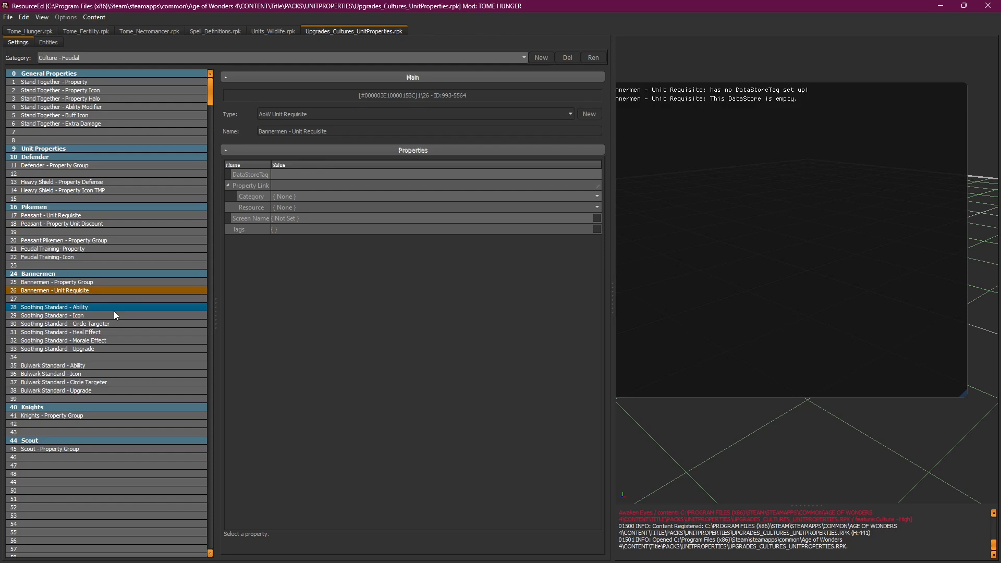
left_click(114, 311)
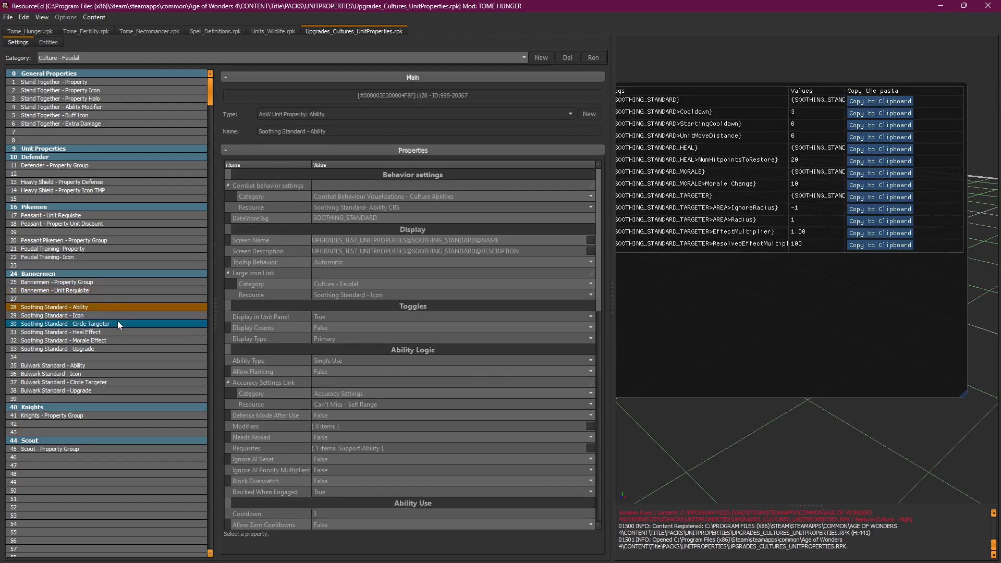
left_click(118, 324)
Step: Back in Tome_Hunger.rpk, select the Scent of Flesh - Unit Category's CategoryName value
left_click(48, 32)
left_click(93, 106)
left_click(438, 172)
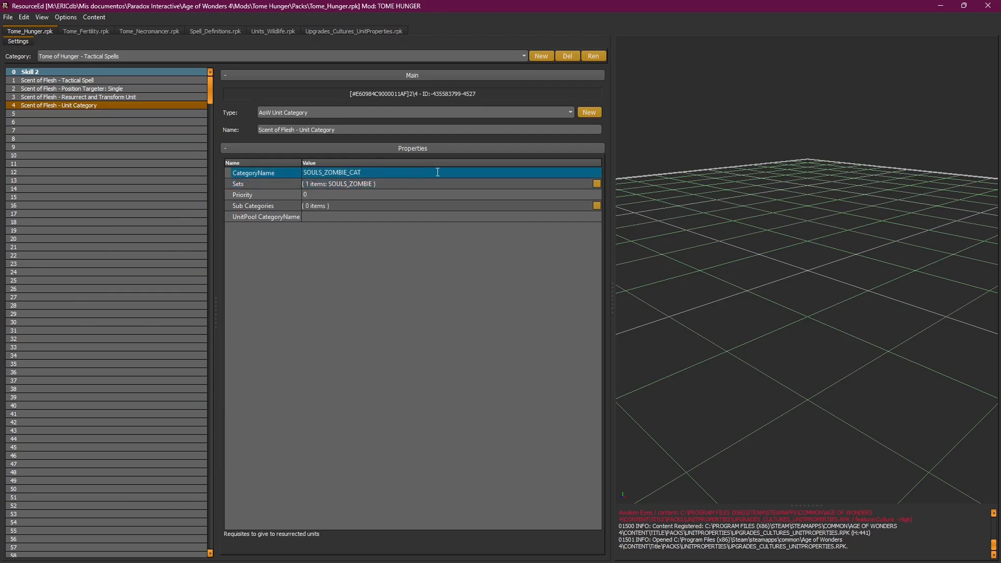
Step: Copy the CARRION_BIRD set name from Grimbeak Crow T2 in Units_Wildlife, then delete that mod override
left_click(385, 172)
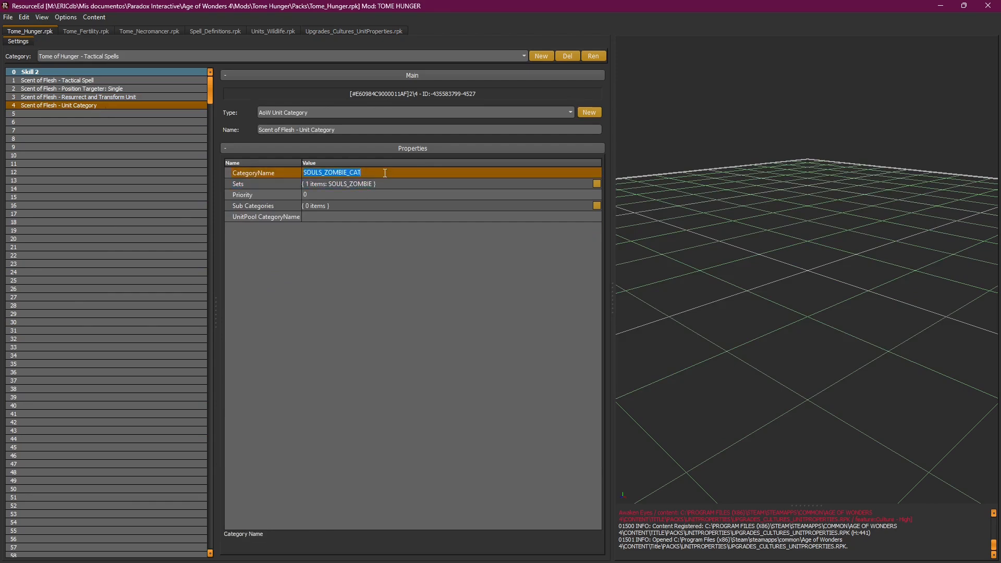
left_click(392, 184)
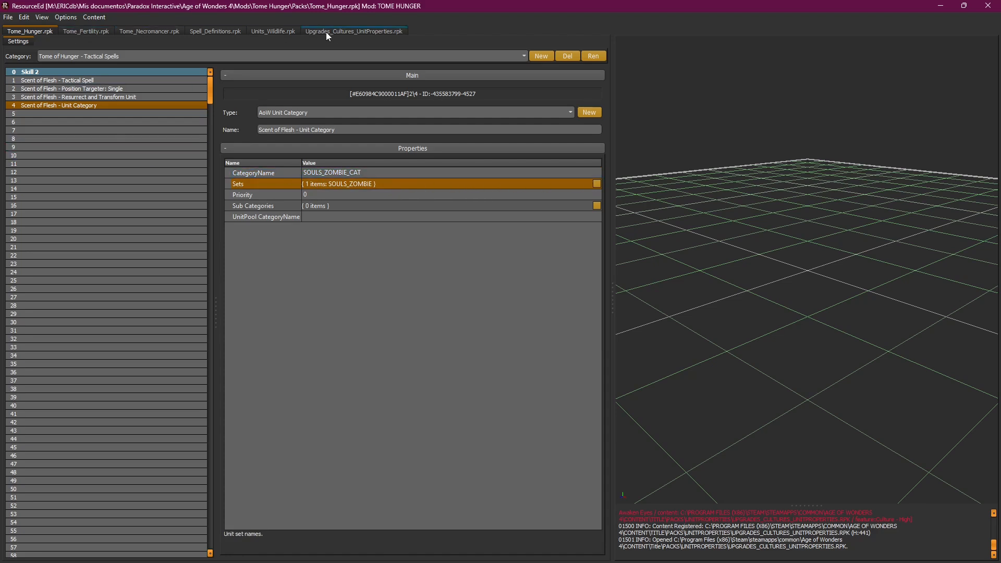
left_click(264, 33)
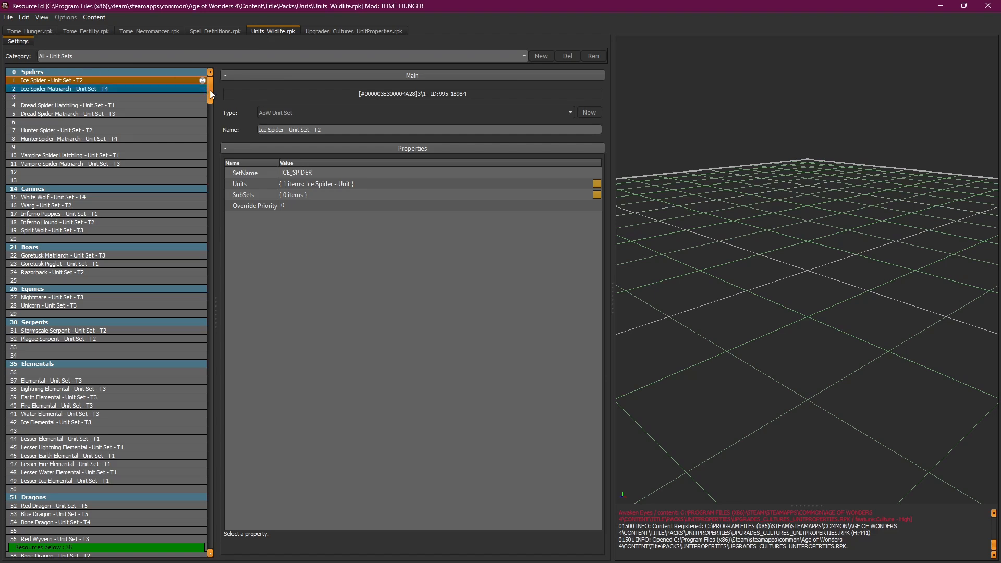
left_click_drag(210, 89, 216, 119)
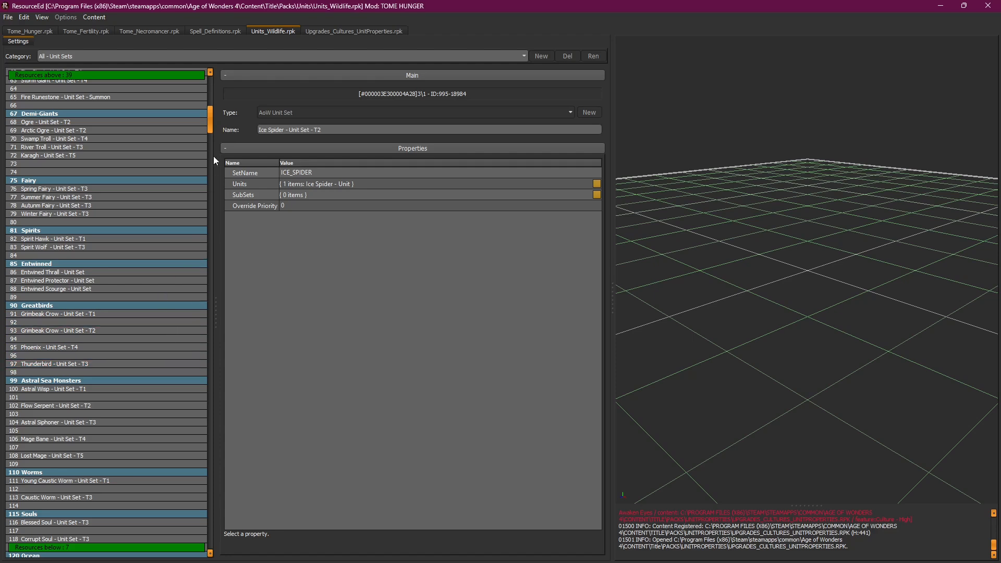
mouse_move(211, 127)
left_mouse_down()
mouse_move(208, 144)
mouse_move(211, 132)
left_mouse_up()
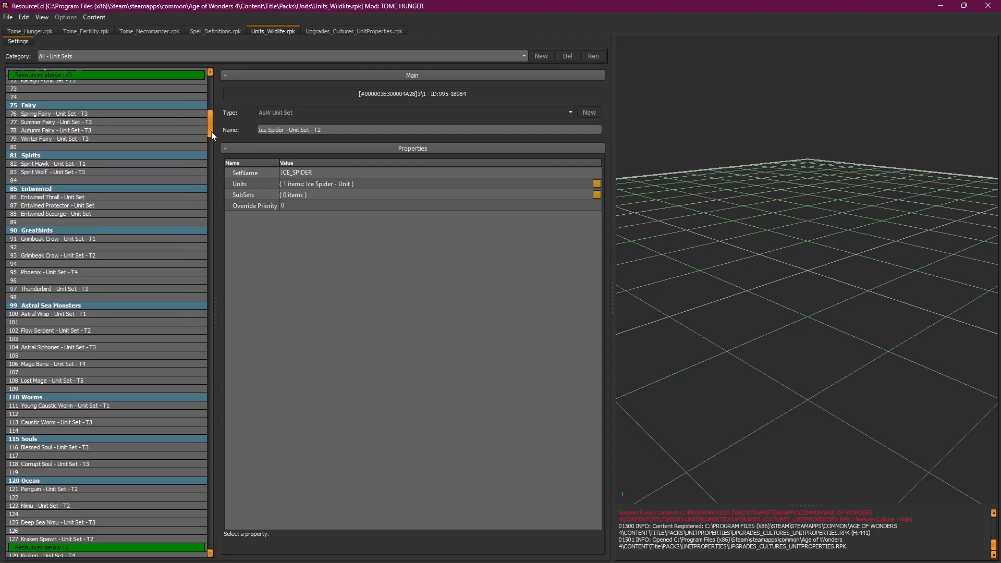
left_click(77, 239)
left_click(72, 255)
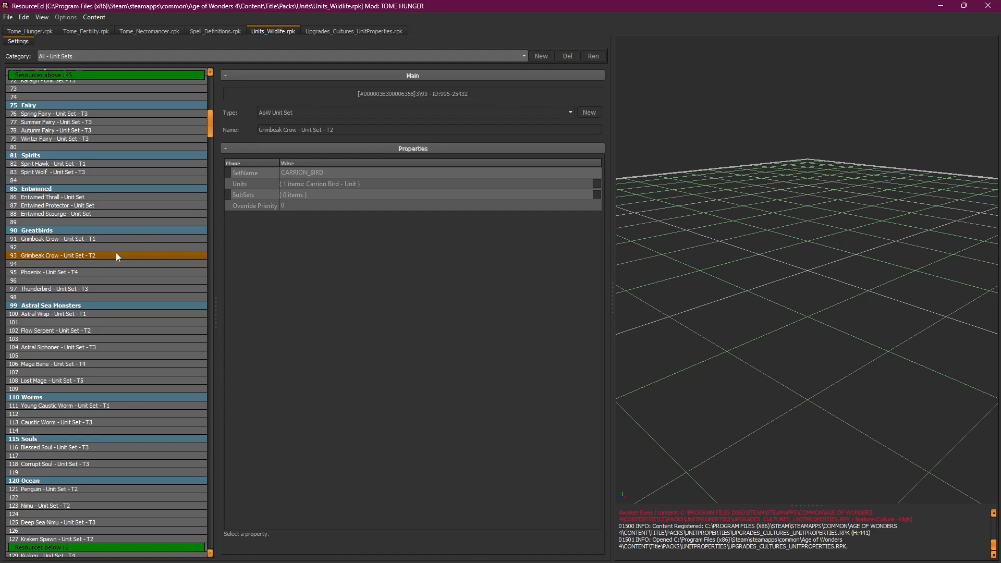
double_click(349, 172)
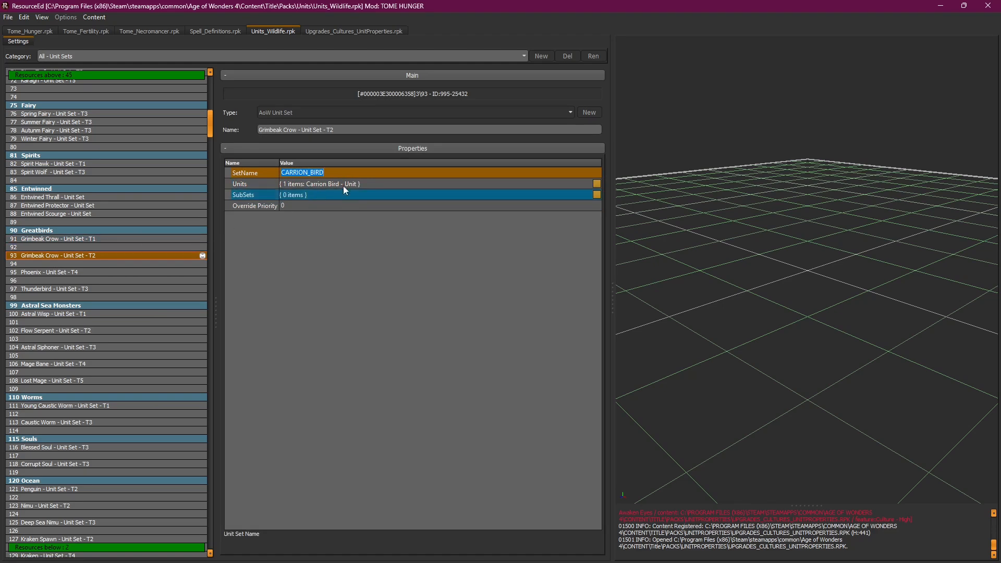
left_click(122, 255)
right_click(122, 255)
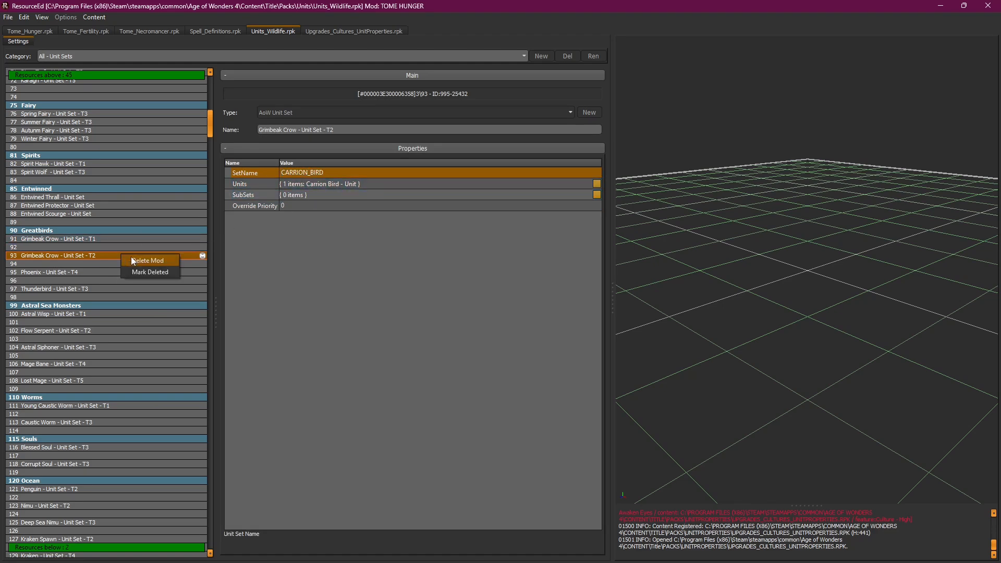
left_click(132, 259)
Step: Replace the unit category's Sets value SOULS_ZOMBIE with the pasted CARRION_BIRD
left_click(17, 33)
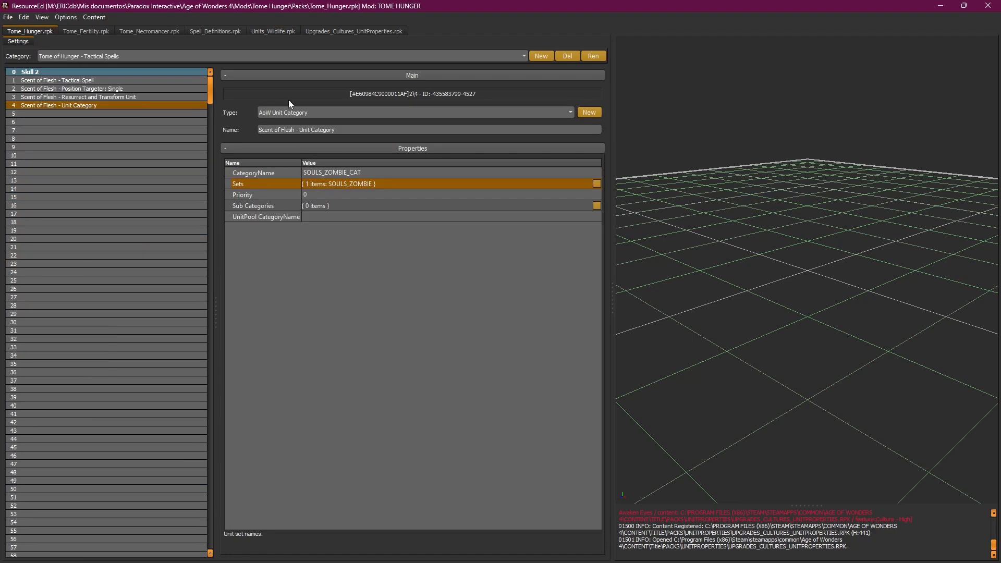
left_click(596, 183)
key("ctrl+a")
type("CARRION_BIRD")
left_click(578, 340)
Step: Save Tome_Hunger.rpk, recheck the Scent of Flesh entries, and minimise the editor
left_click(8, 18)
left_click(21, 52)
left_click(71, 81)
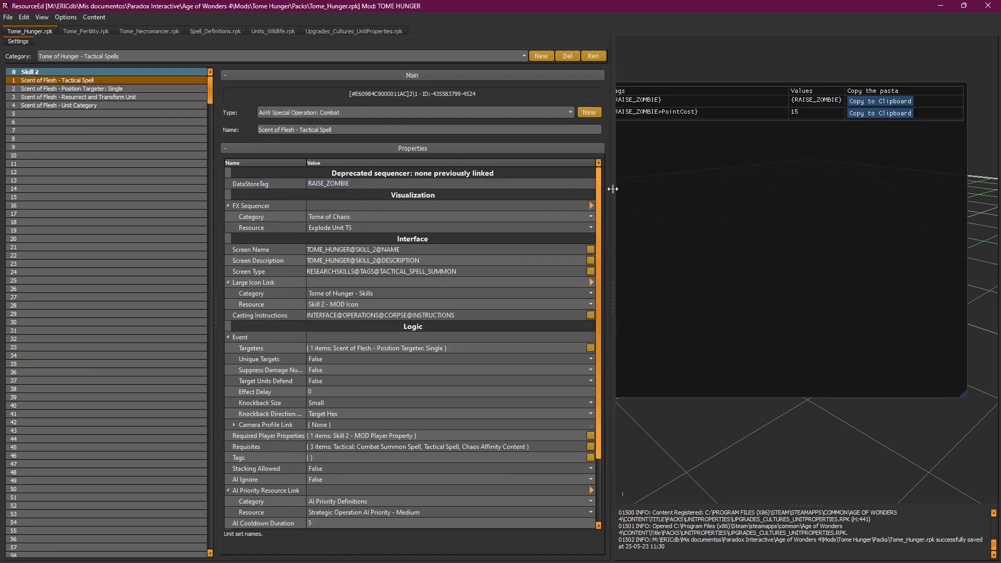
left_click_drag(595, 183, 597, 142)
left_click(113, 87)
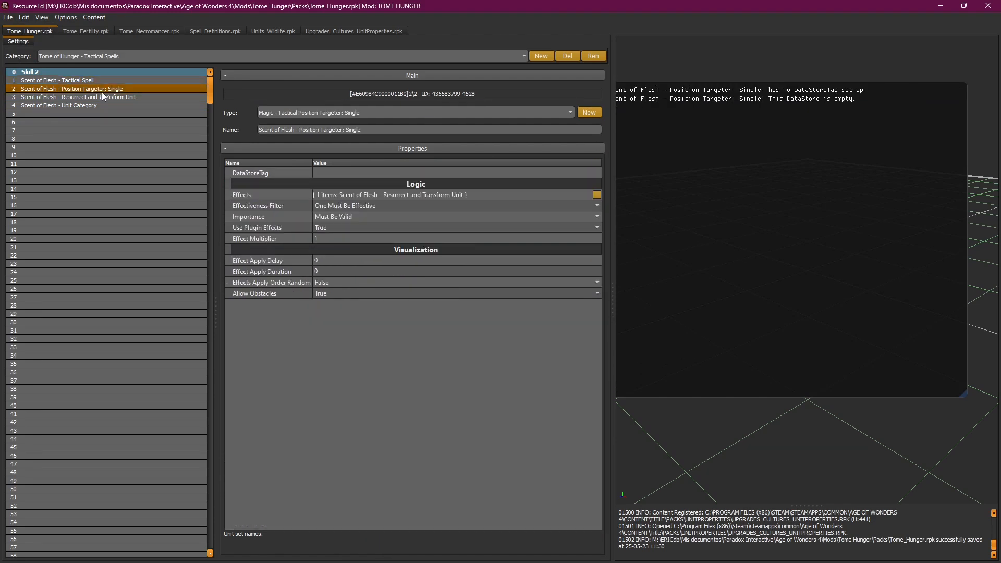
left_click(89, 106)
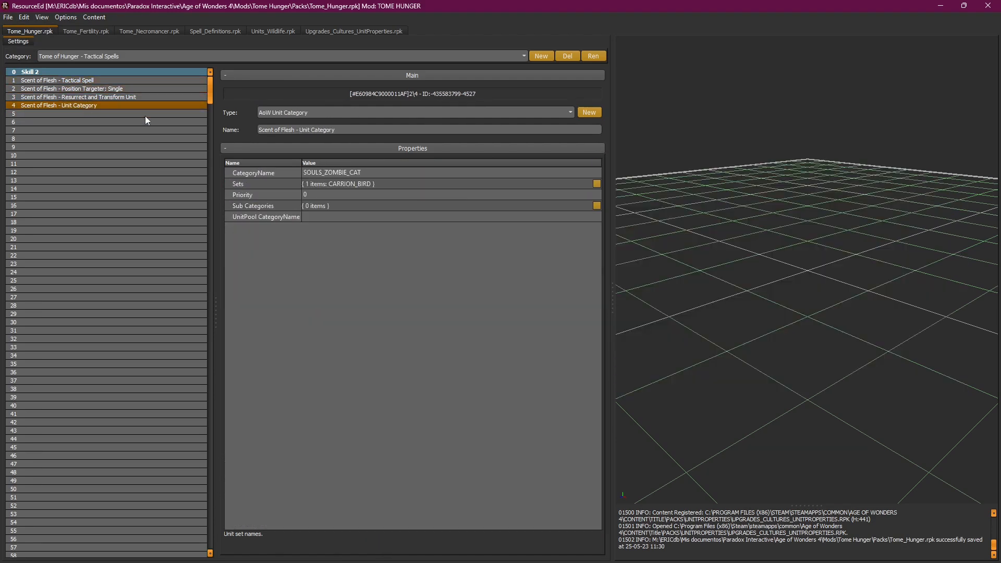
left_click(936, 5)
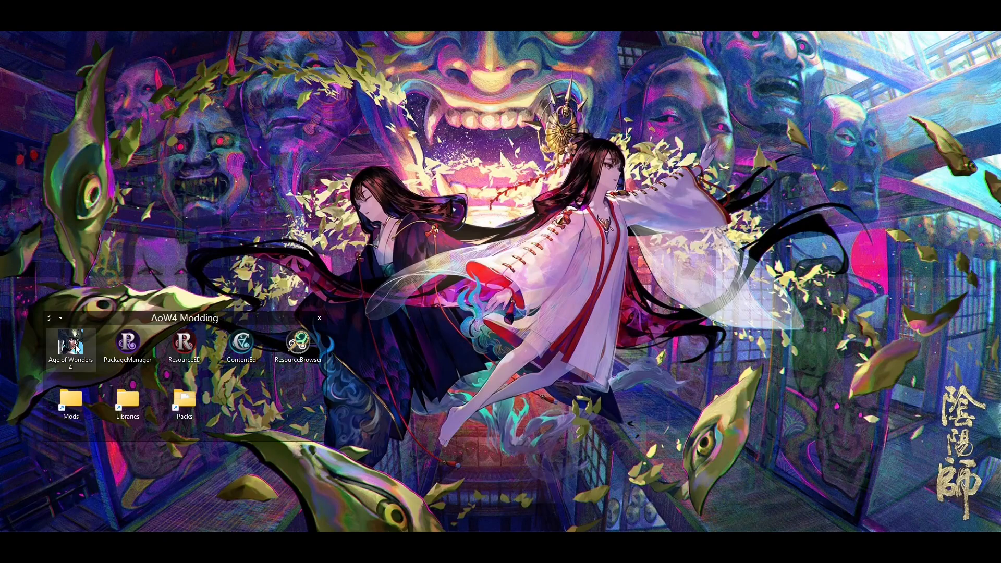
Step: Launch Age of Wonders 4 from the desktop and play it with the Stable playset
left_click(76, 348)
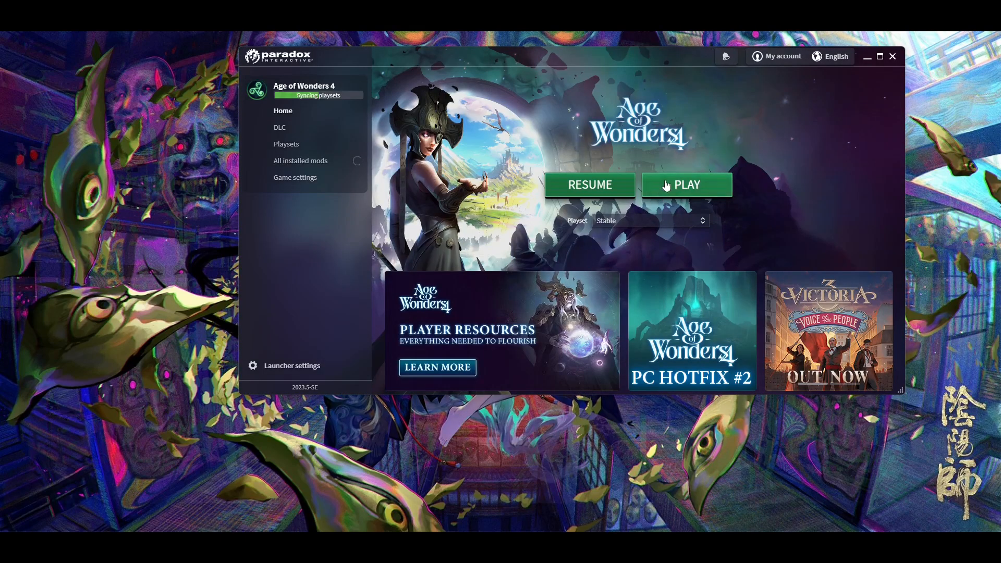
left_click(671, 195)
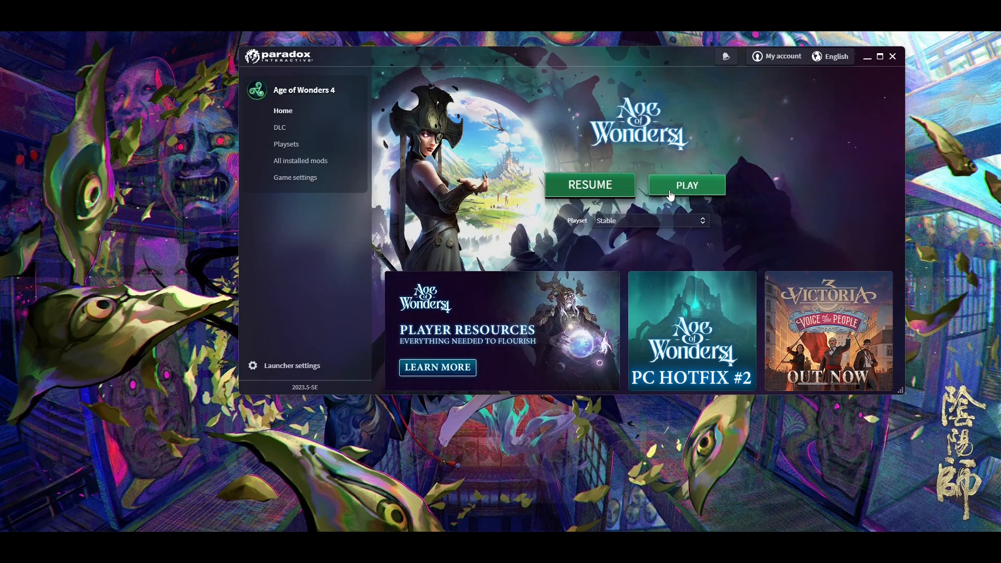
left_click(601, 193)
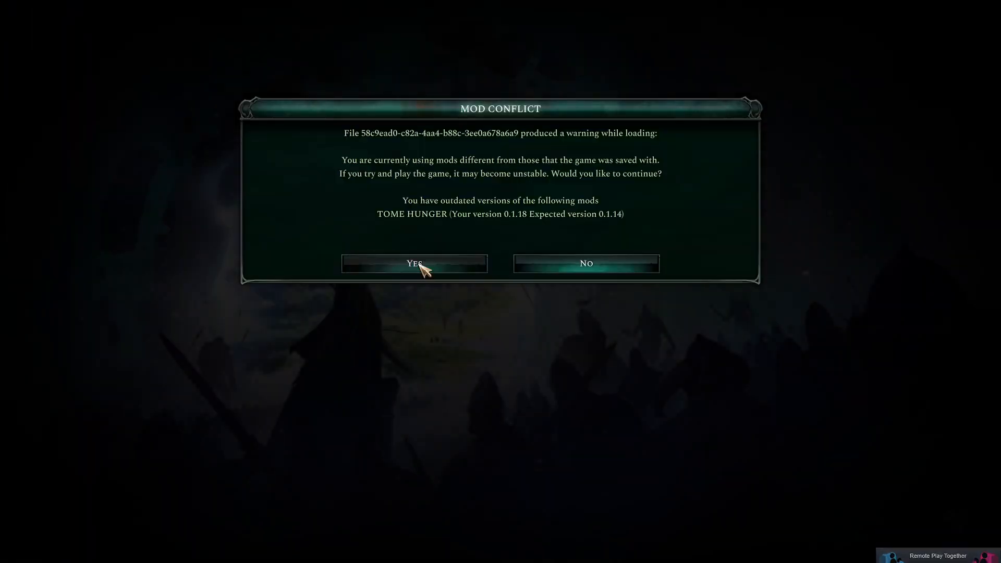
Step: Accept the Tome Hunger version conflict, run the 'skil' console cheat, and pause the game
left_click(475, 264)
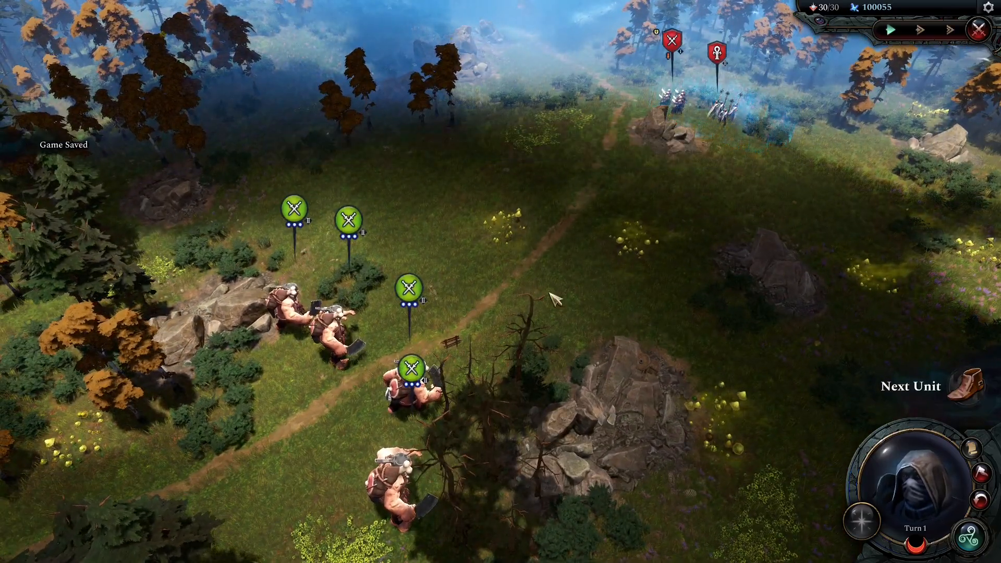
key("w")
mouse_move(853, 527)
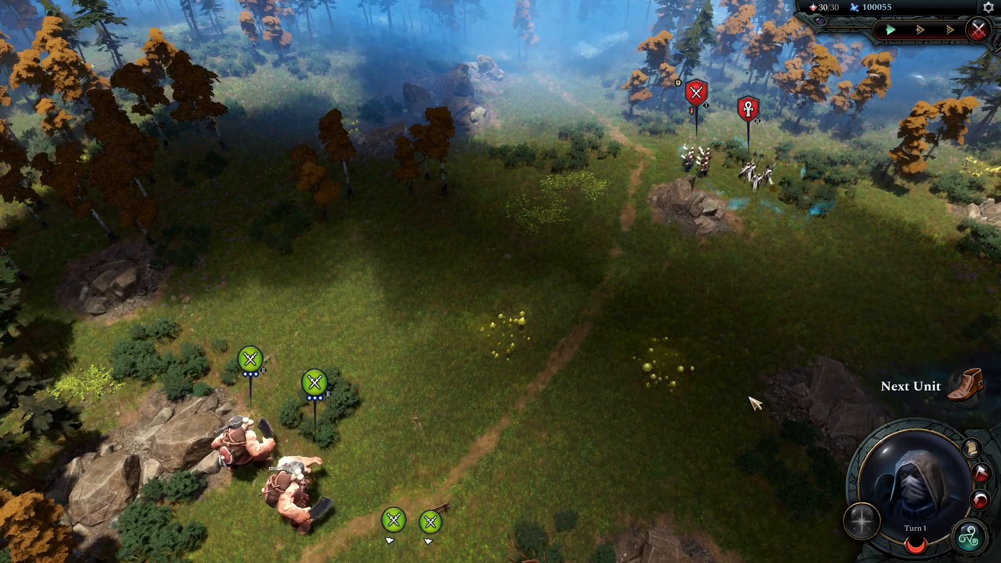
key("ctrl+shift+c")
type("skil")
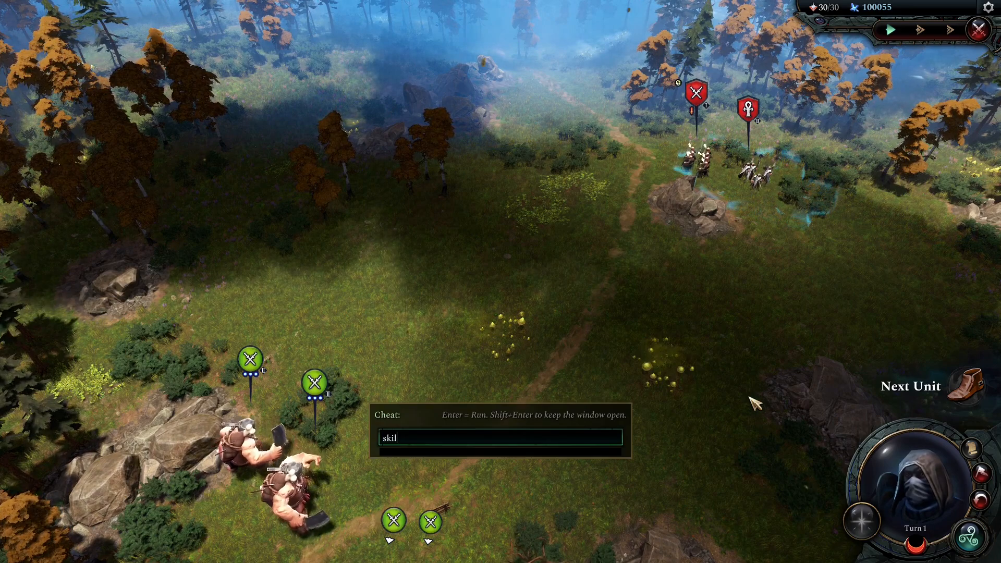
key("Return")
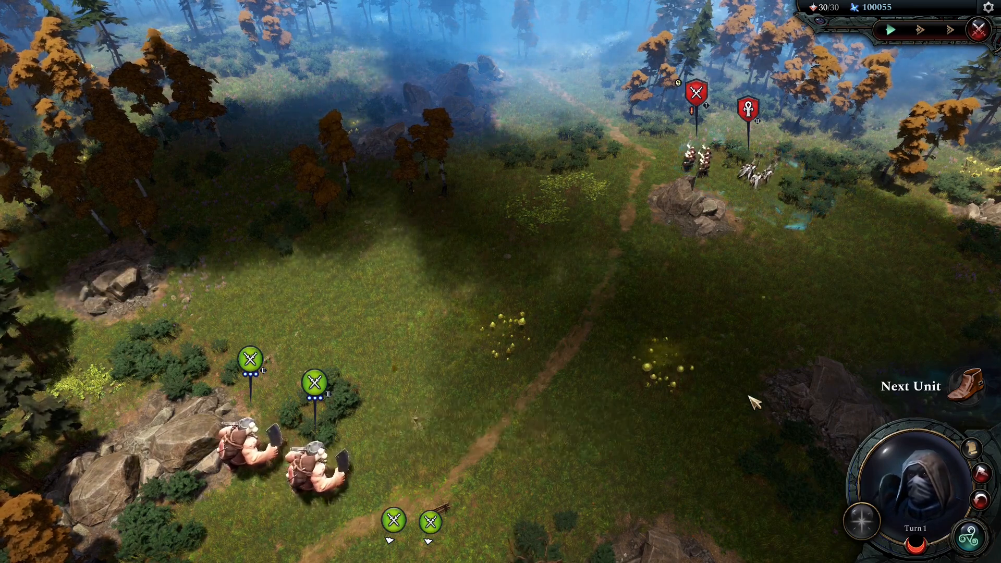
key("Escape")
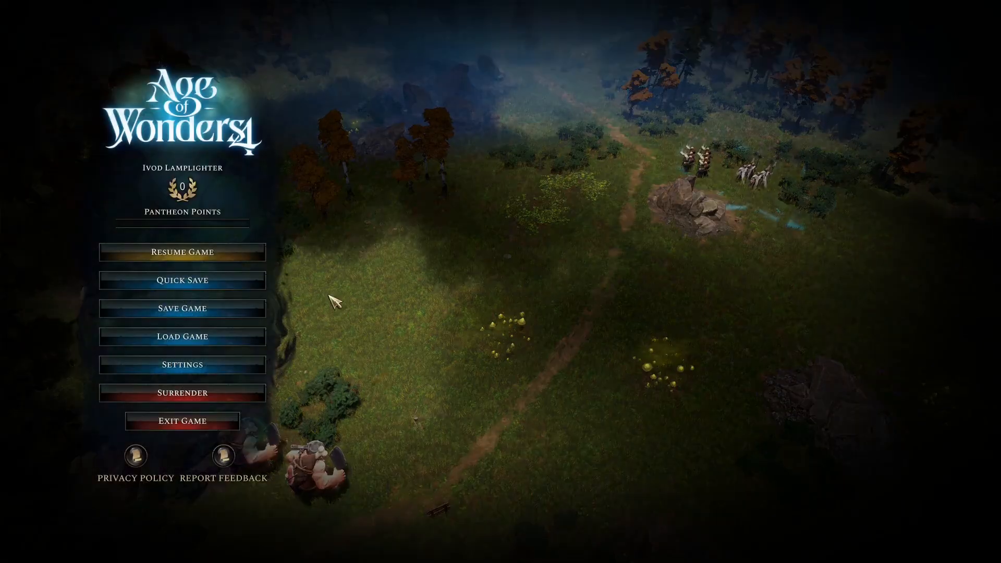
Step: Load the GAME START save, accepting the mod conflict warning
left_click(221, 338)
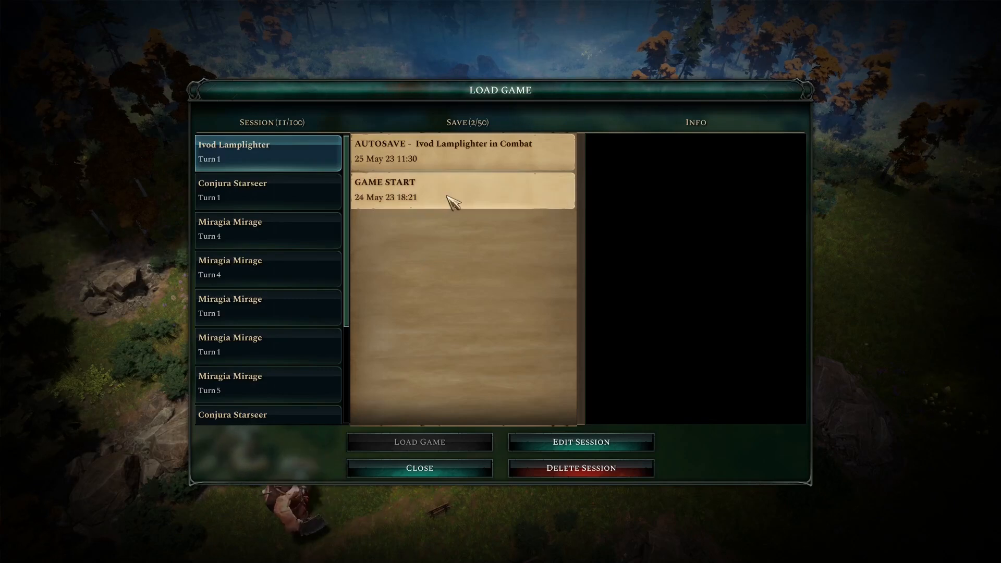
left_click(453, 203)
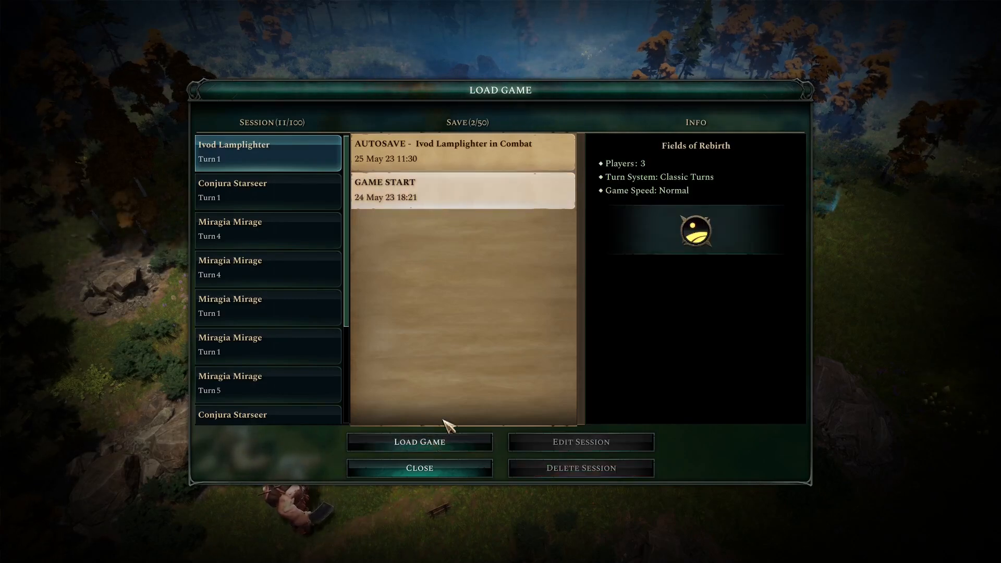
left_click(444, 442)
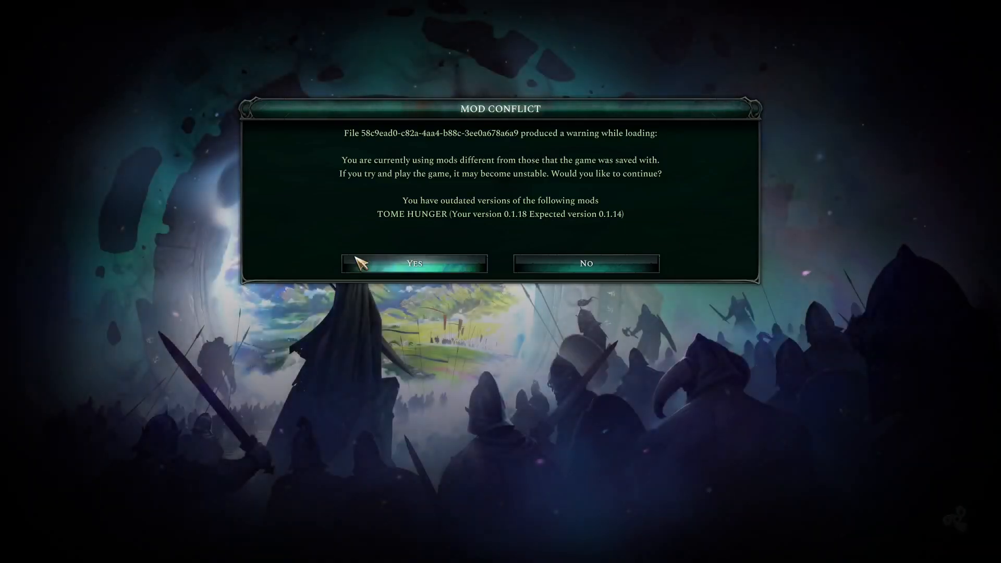
left_click(379, 261)
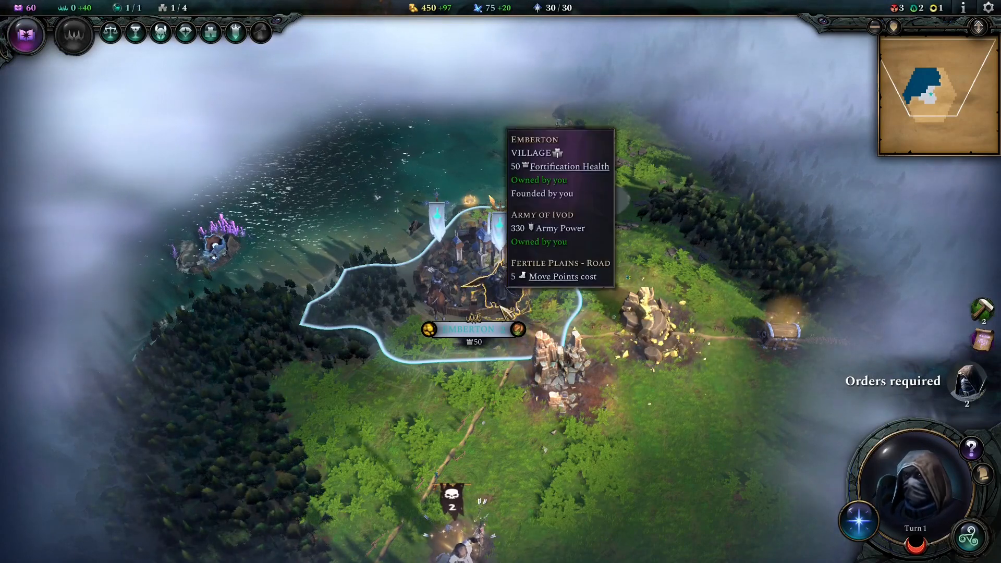
Step: Open the Arcane Research choices from the turn-1 world map
key("w")
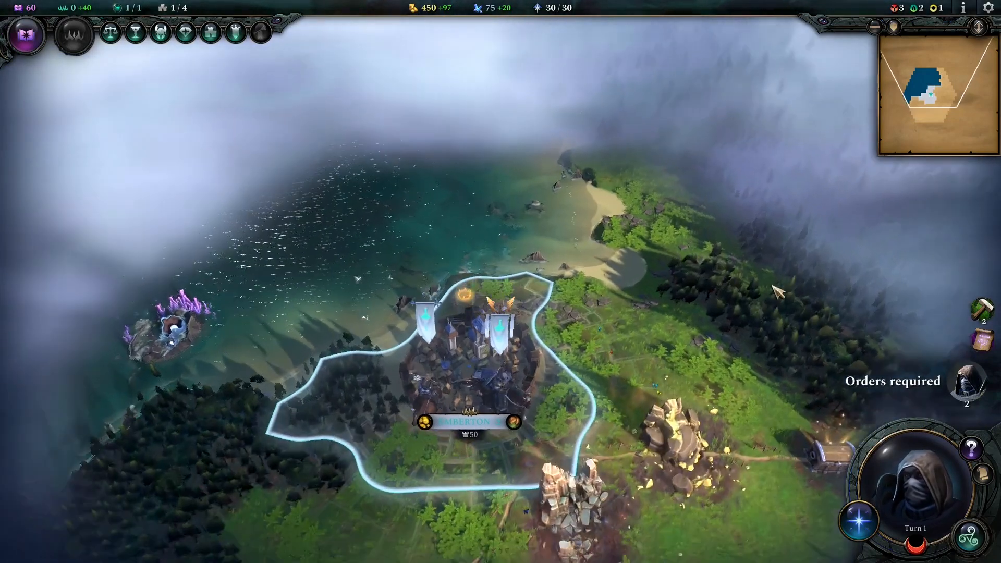
key("s")
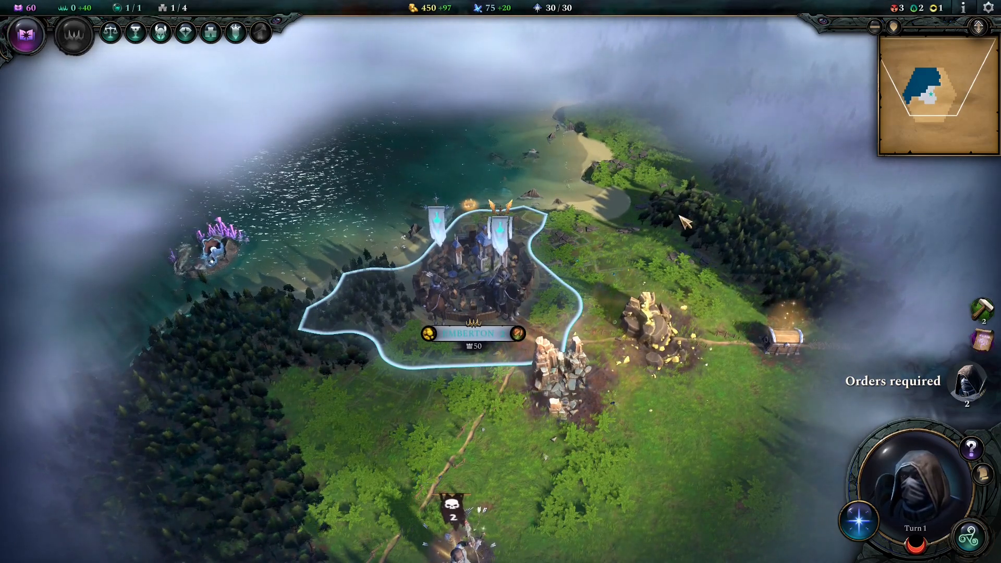
left_click(986, 343)
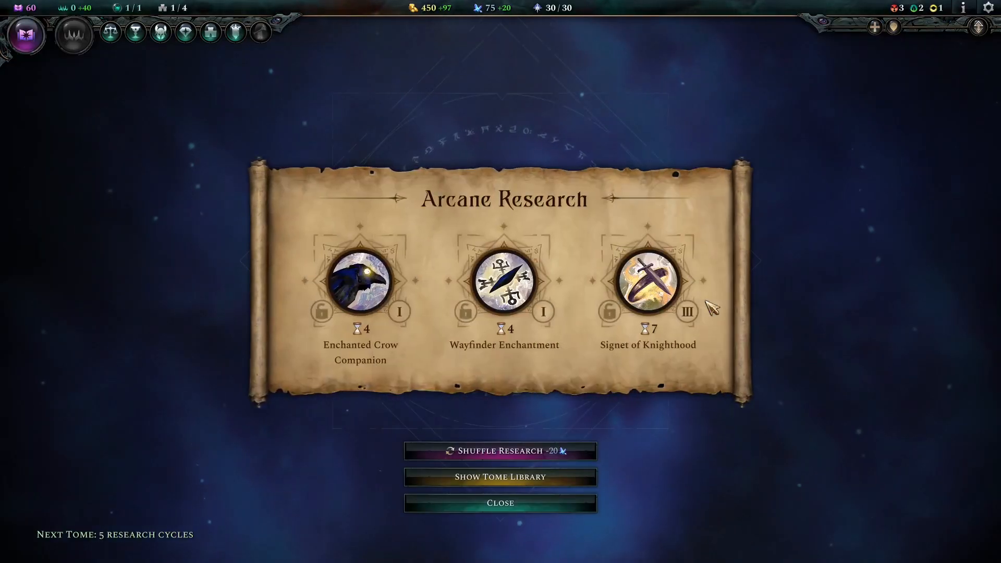
Step: Reroll the Arcane Research options and run the REMBRANDT gold cheat
left_click(518, 460)
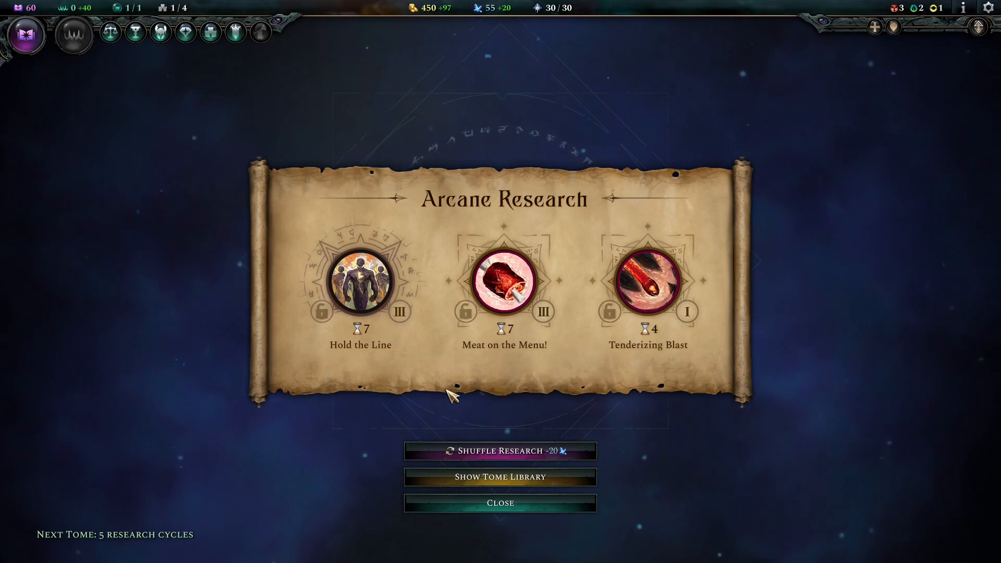
key("ctrl+shift+grave")
type("god")
key("BackSpace")
type("l")
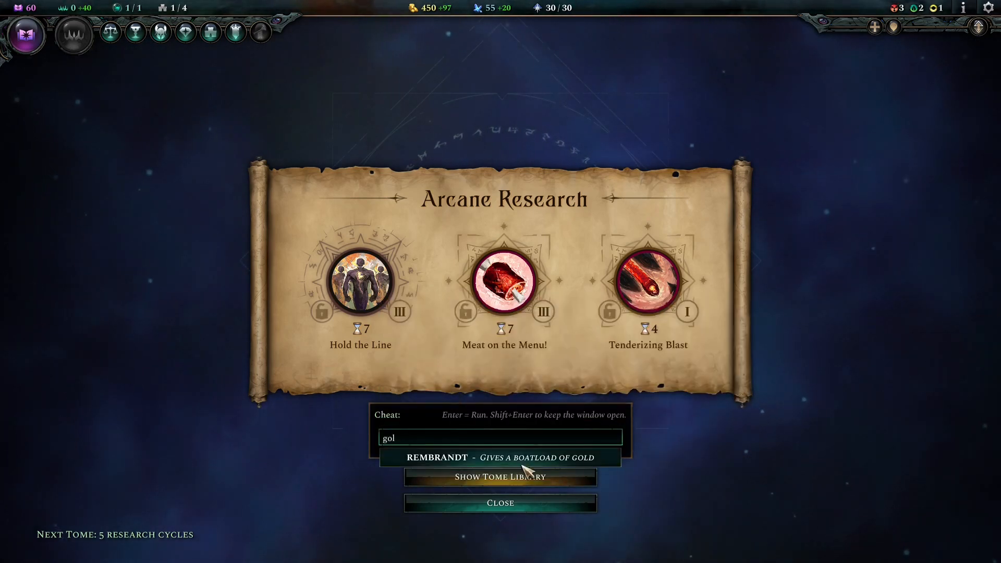
left_click(533, 461)
Step: Run the INSTANTSKILLS and PHILIPS cheats from the cheat console
key("ctrl+shift+c")
type("ski")
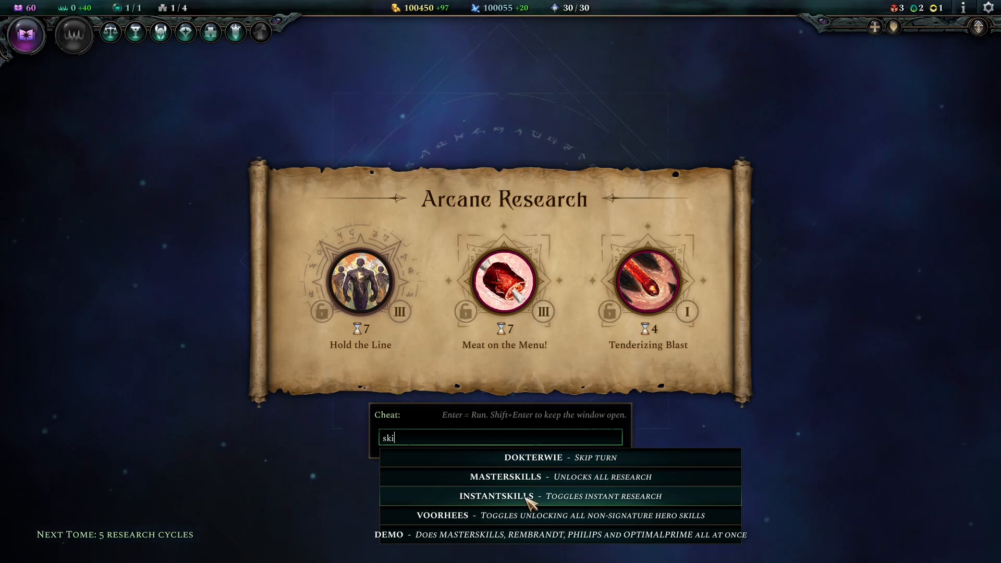
left_click(530, 498)
key("ctrl+shift+c")
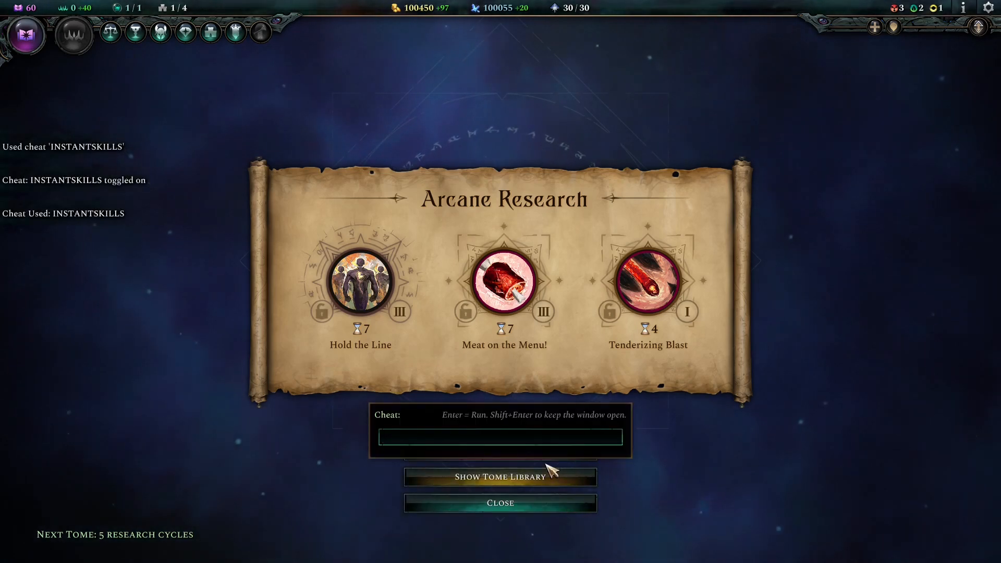
type("phi")
key("Tab")
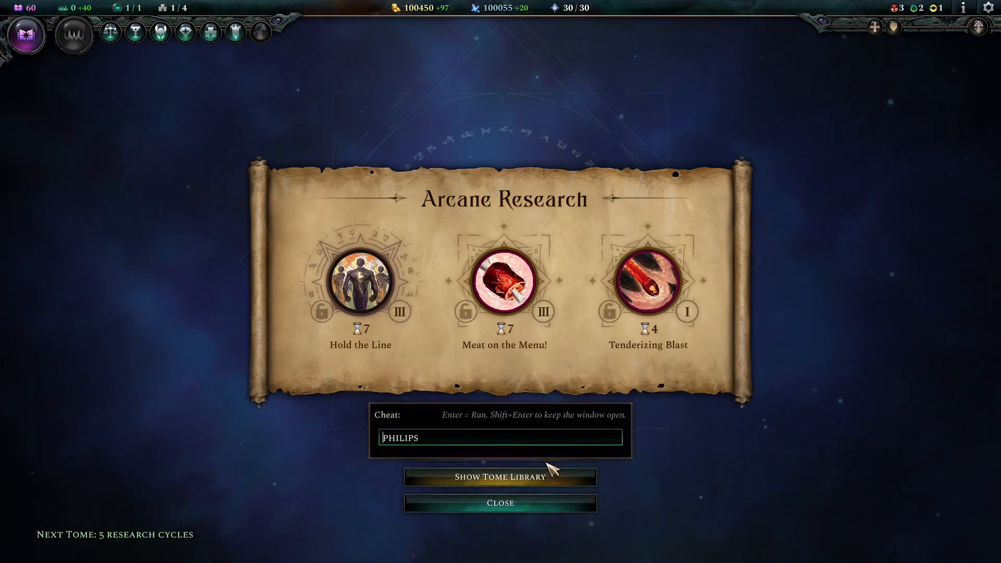
key("Return")
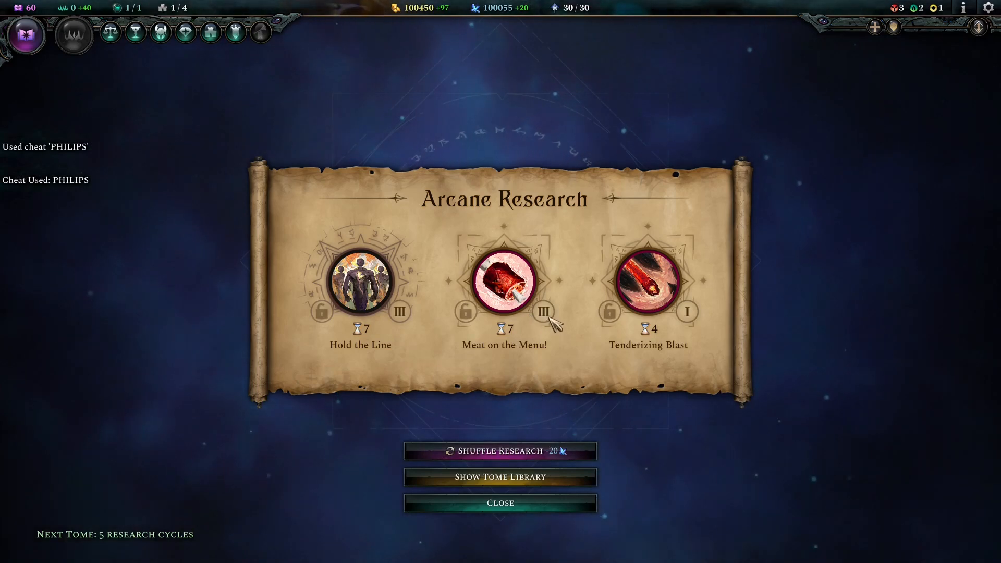
Step: Return to the world map and quick save the game
left_click(514, 259)
key("Escape")
left_click(219, 281)
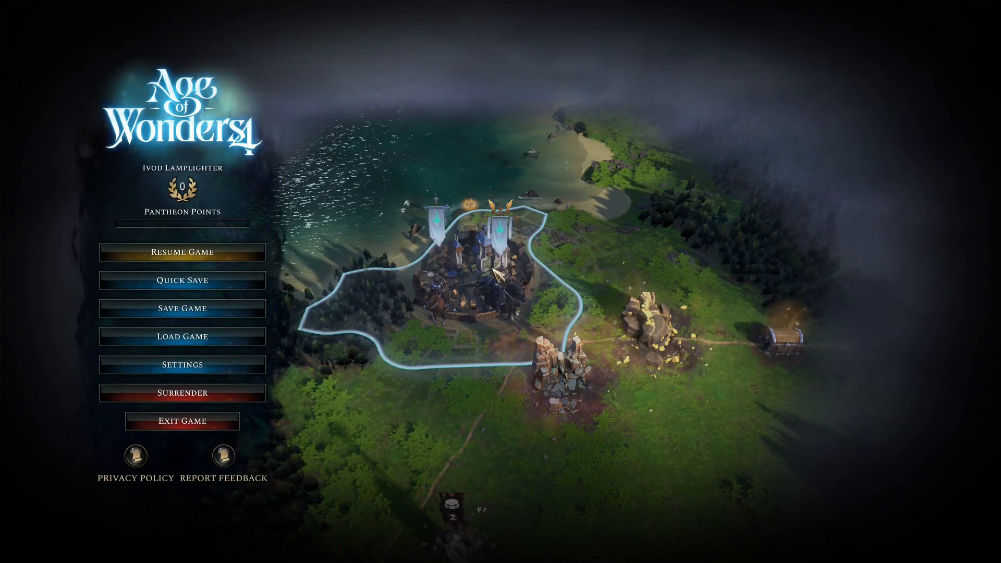
key("Escape")
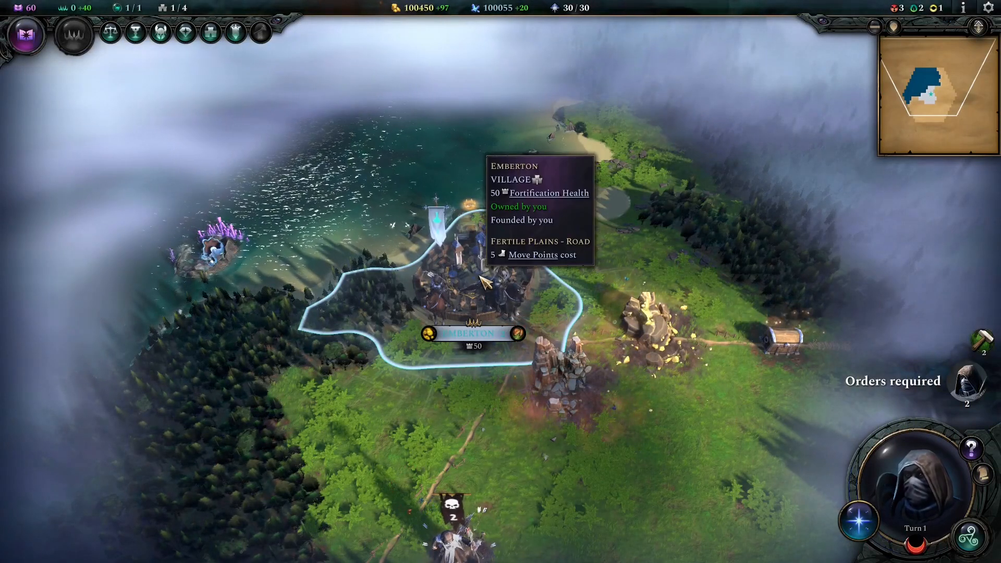
Step: Reroll the research choices and research Scent of Flesh
left_click(979, 401)
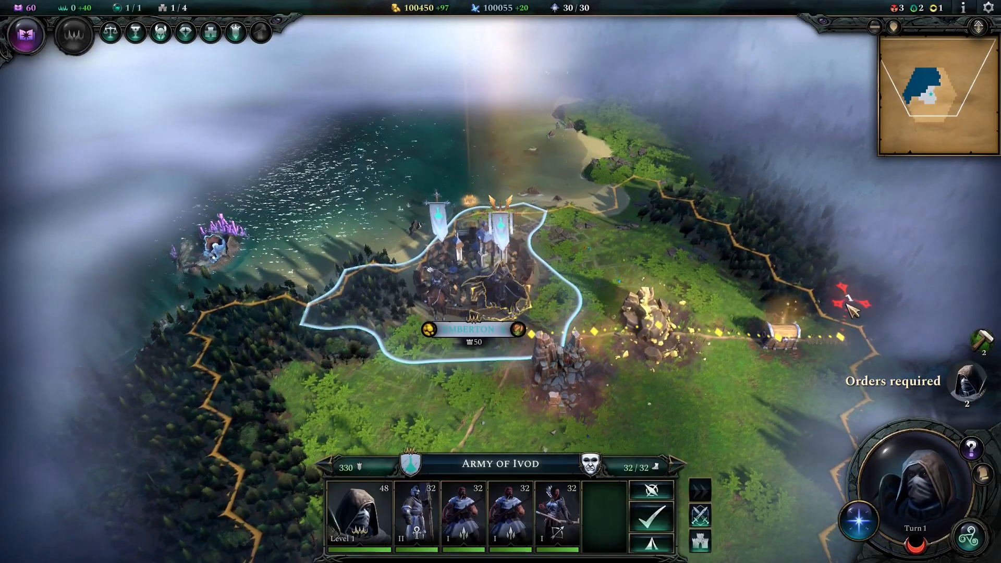
left_click(210, 93)
left_click(26, 35)
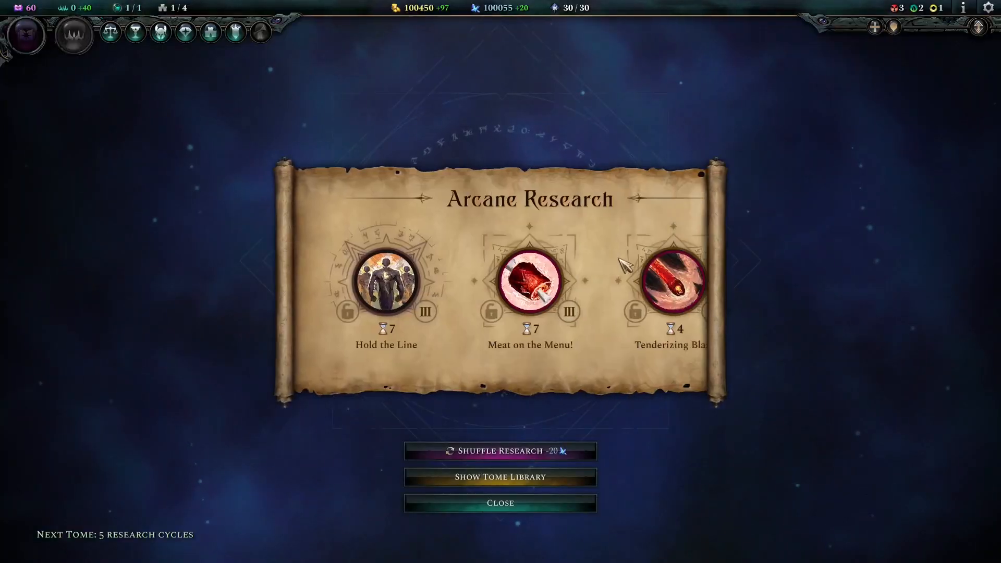
left_click(529, 452)
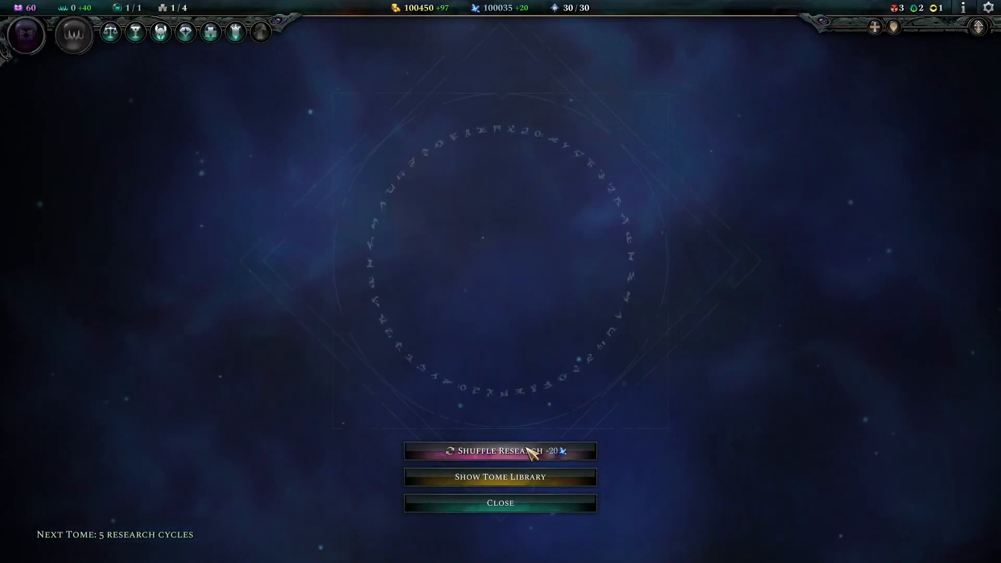
left_click(399, 281)
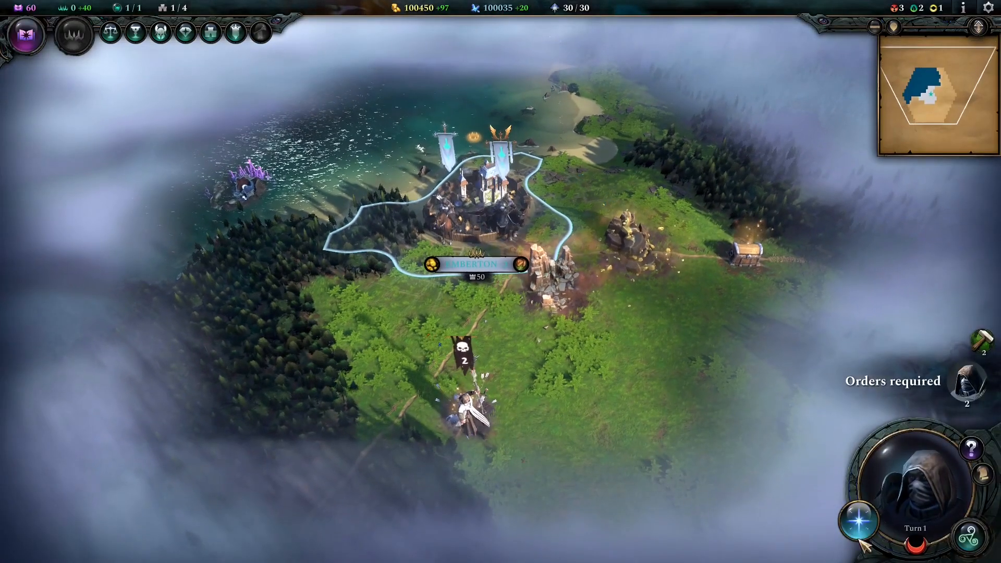
left_click(600, 128)
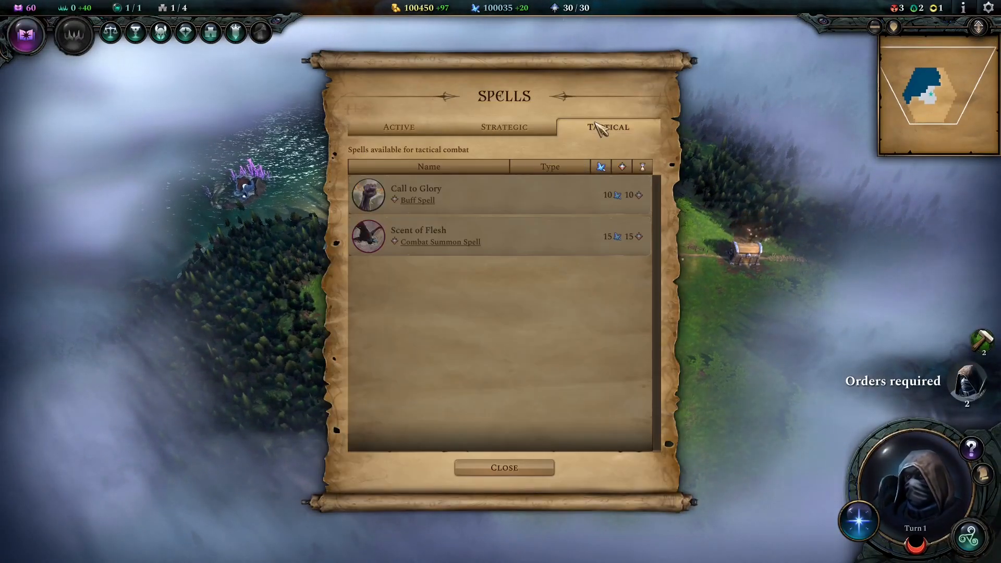
mouse_move(526, 237)
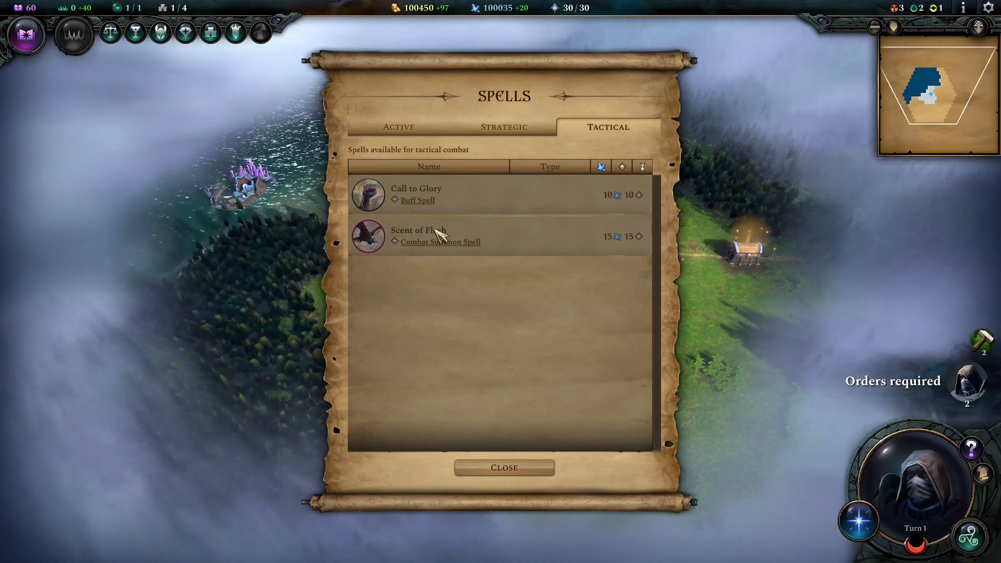
mouse_move(428, 244)
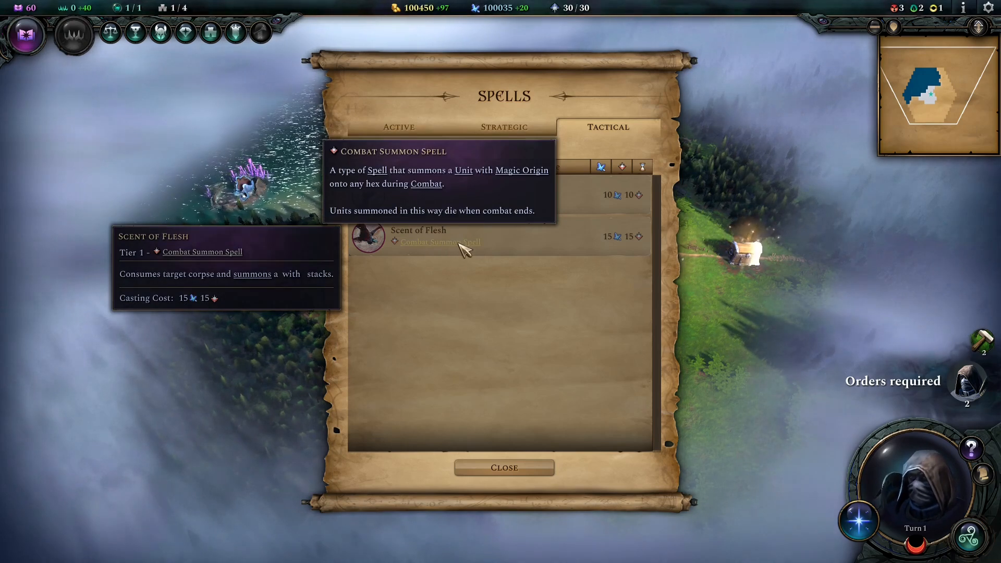
key("Escape")
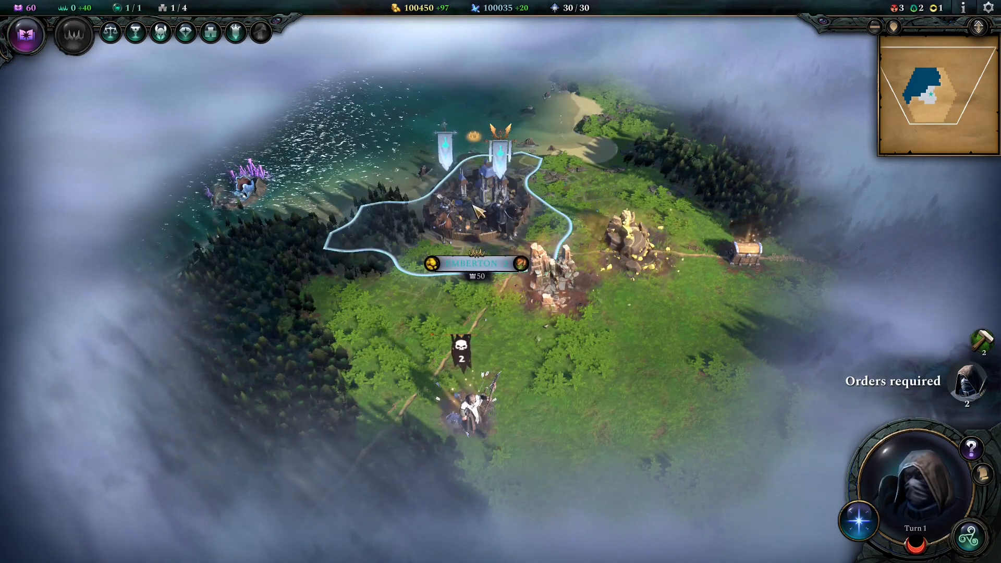
left_click(472, 412)
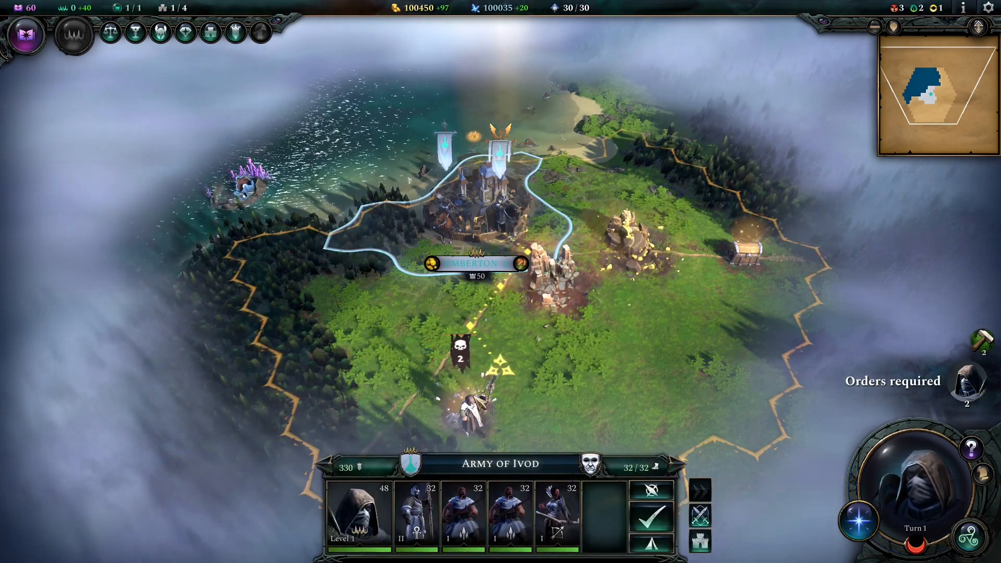
Step: Attack the Marauder Guard in manual combat and cast Scent of Flesh on a corpse
right_click(485, 411)
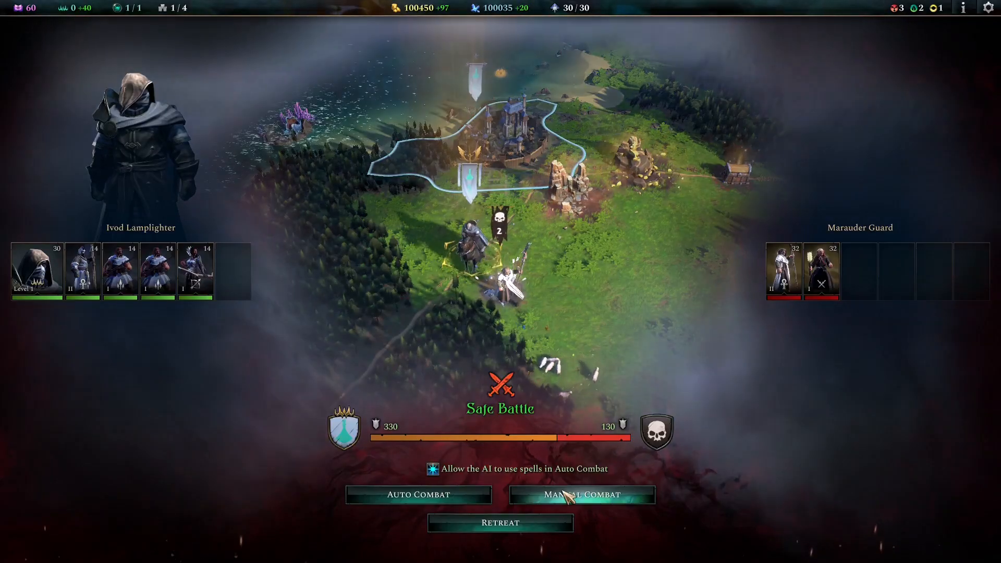
left_click(569, 500)
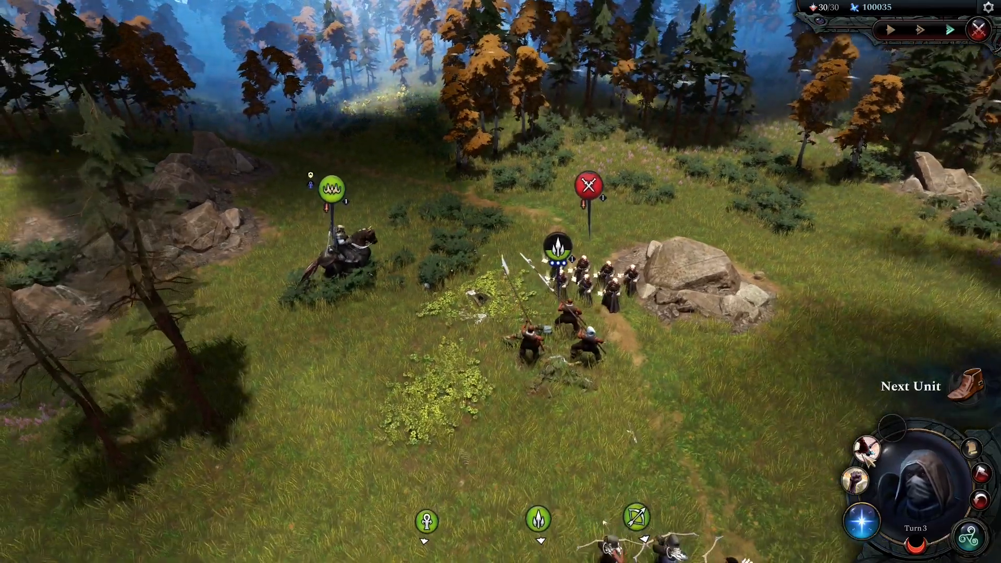
left_click(867, 449)
key("s")
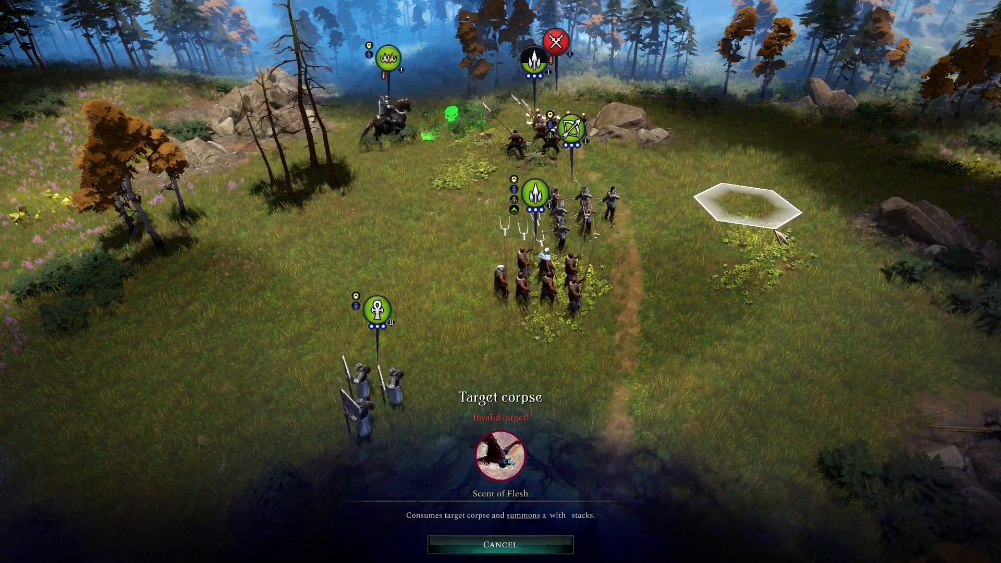
key("w")
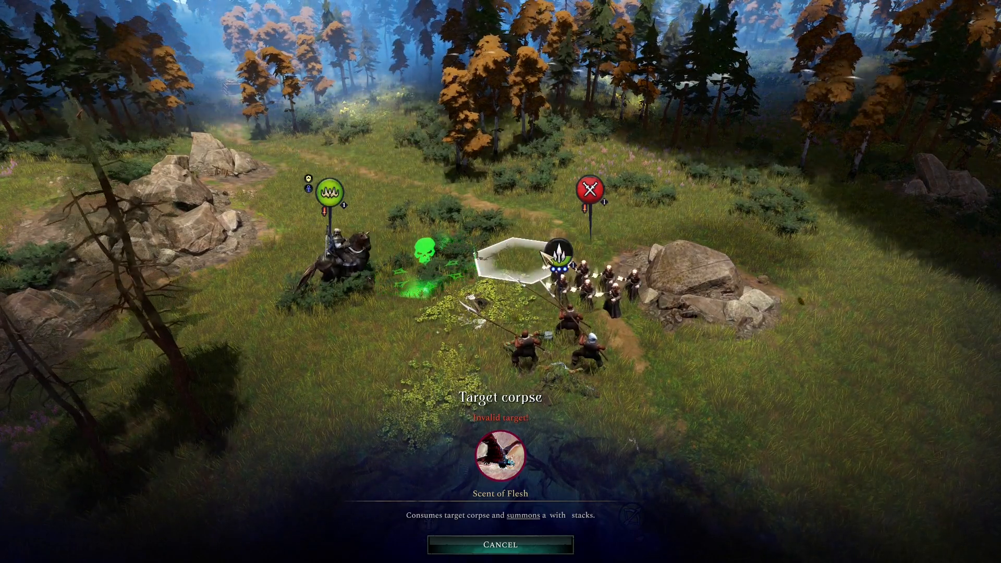
left_click(427, 274)
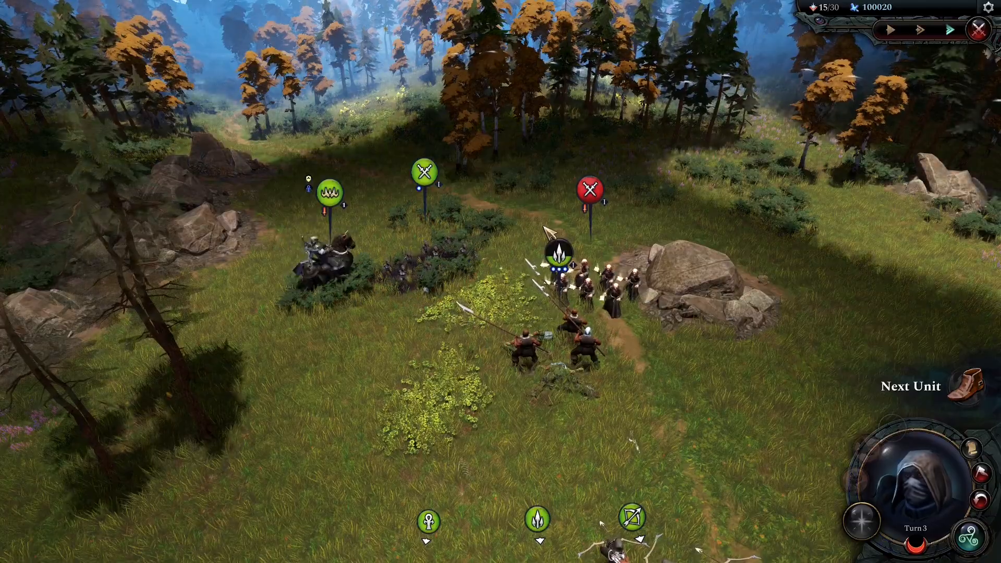
Step: Inspect the summoned Zombie unit on the battlefield
middle_click_drag(528, 292, 631, 313)
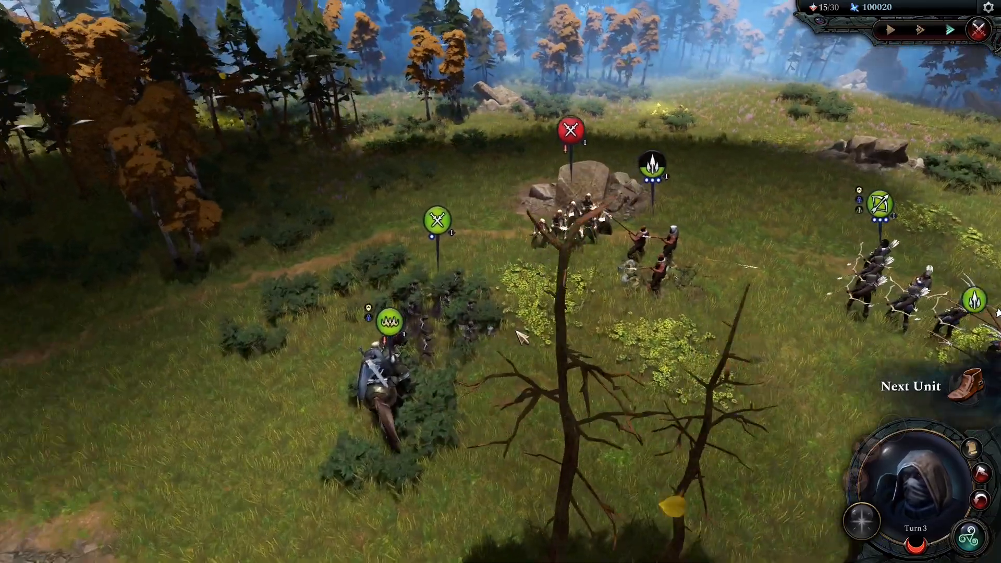
scroll(522, 328, "up", 1)
left_click(463, 327)
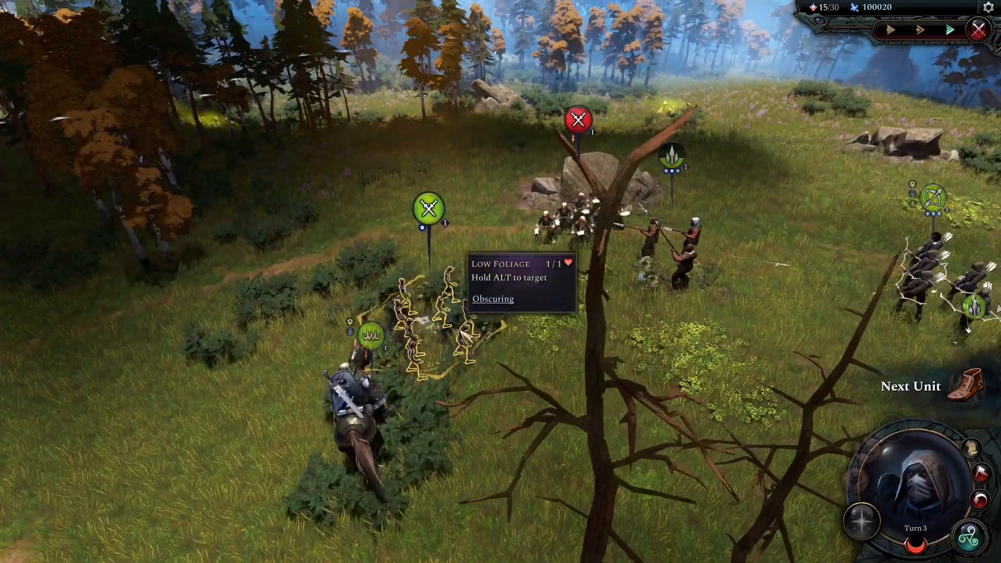
middle_click_drag(462, 336, 570, 289)
left_click(543, 297)
Step: Quit the game to the desktop from the pause menu
key("Escape")
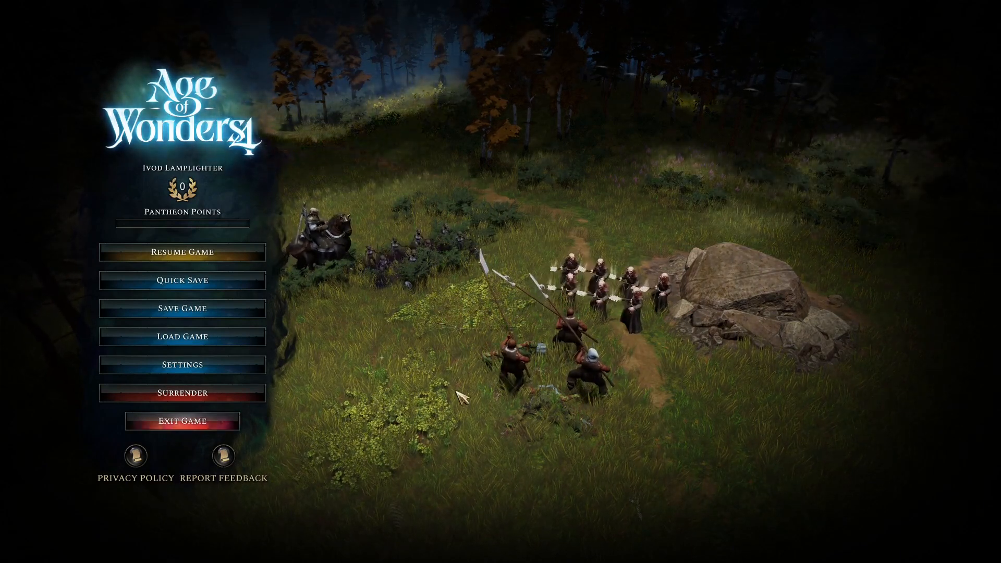
left_click(230, 423)
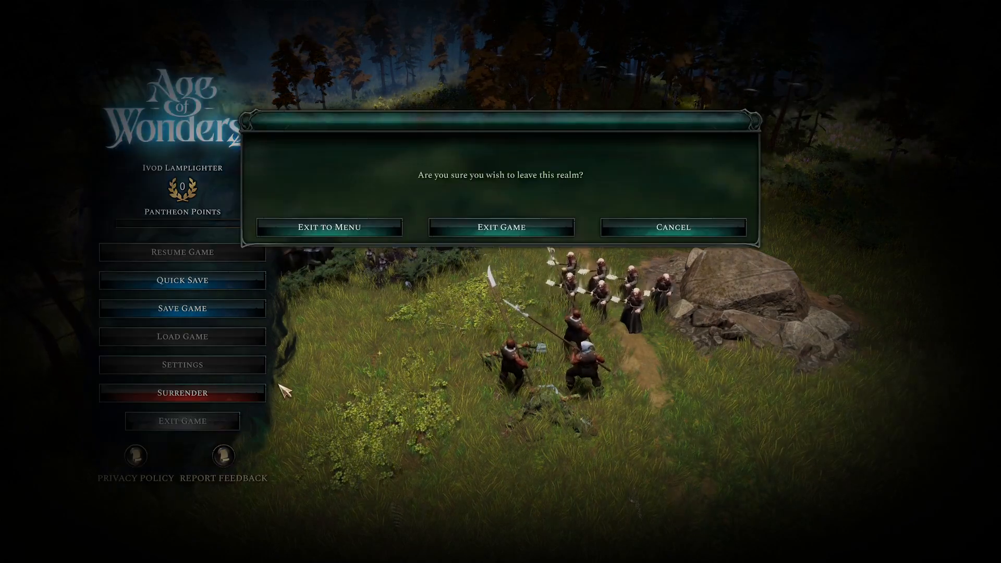
left_click(484, 225)
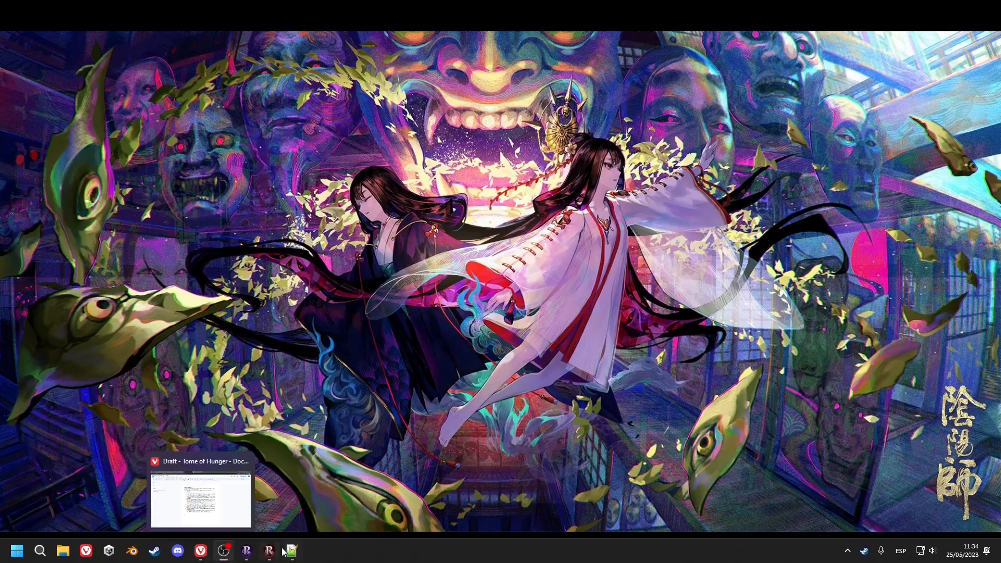
Step: Review the Scent of Flesh spell, position targeter, resurrect effect and unit category entries
left_click(269, 553)
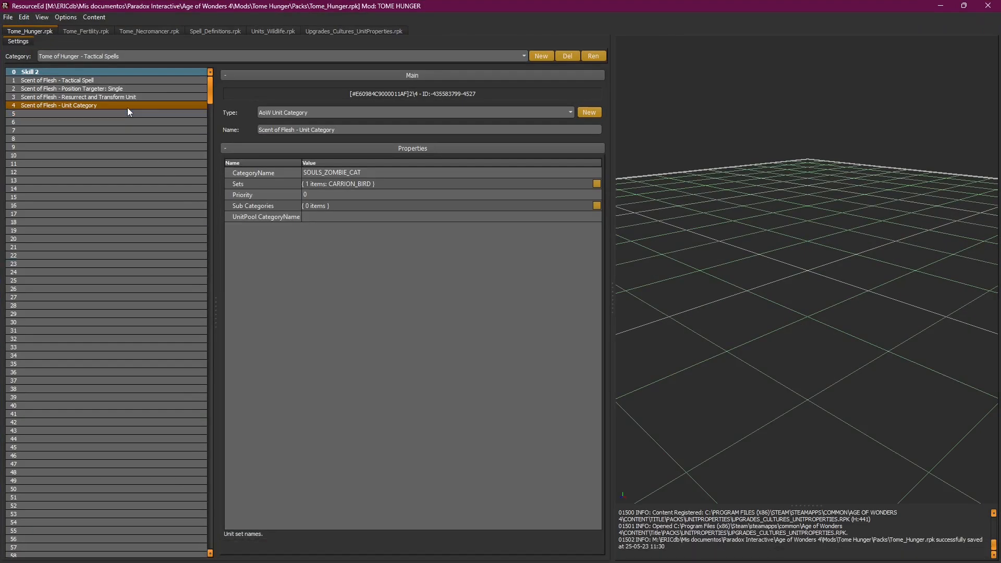
left_click(135, 80)
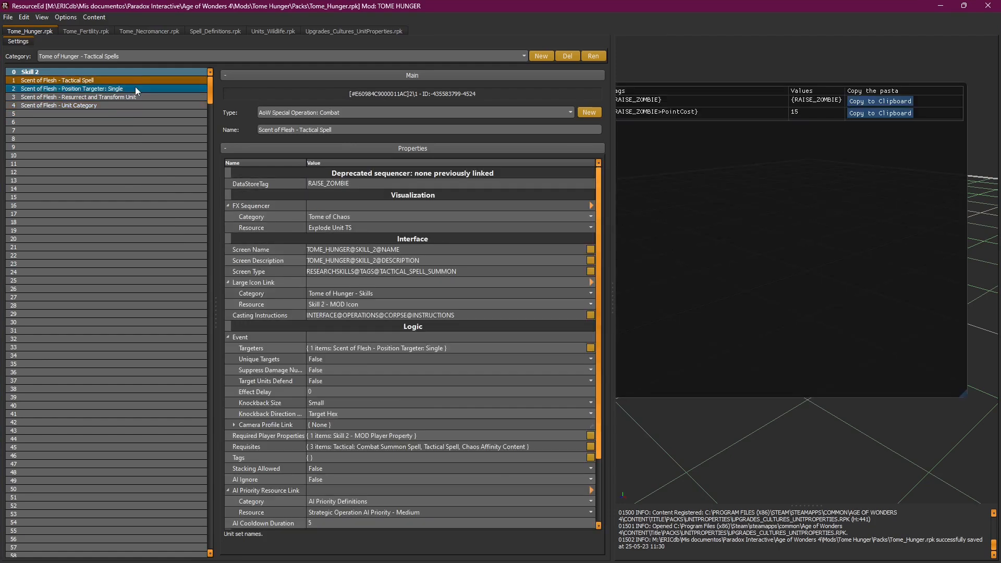
scroll(601, 211, "down", 1)
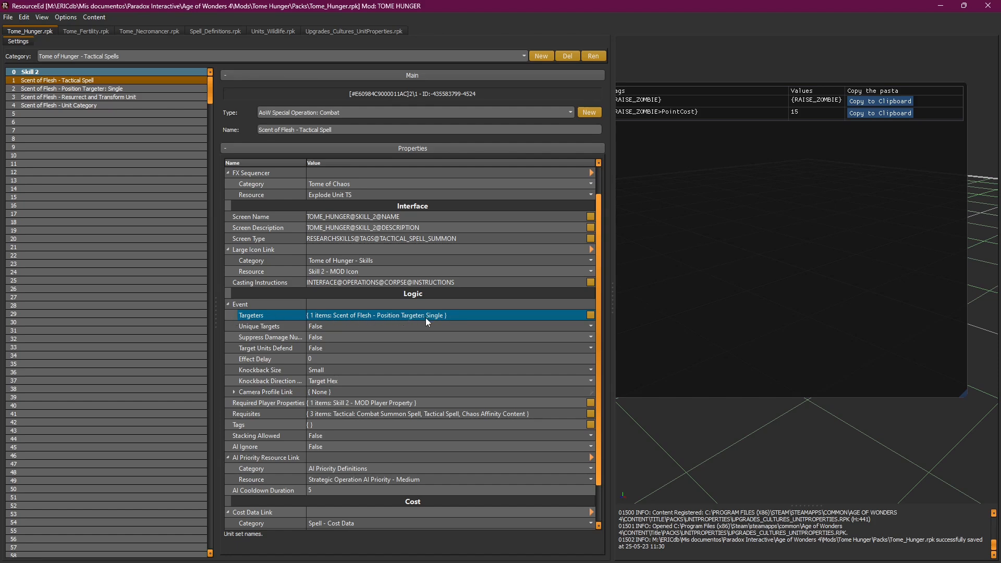
left_click(156, 89)
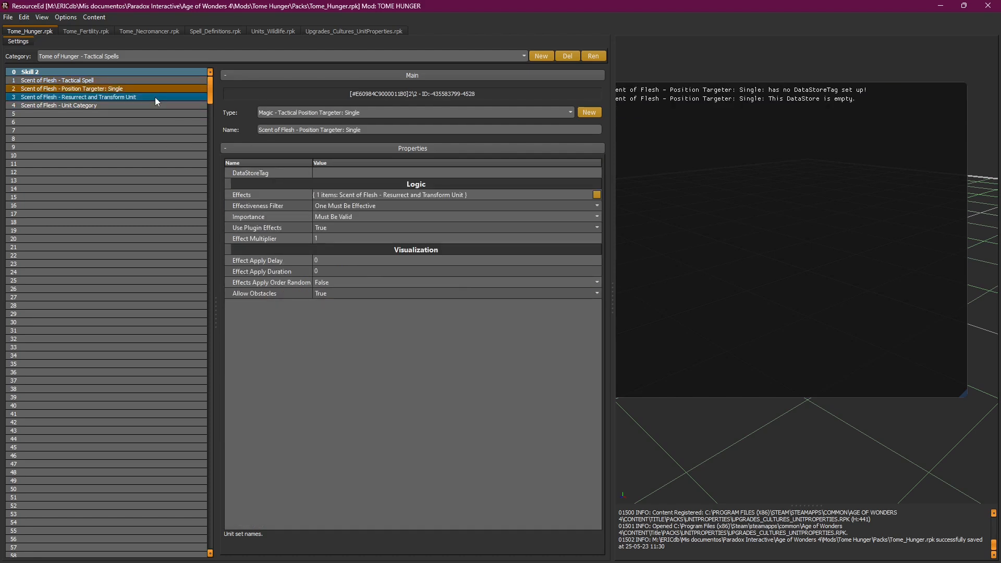
left_click(113, 98)
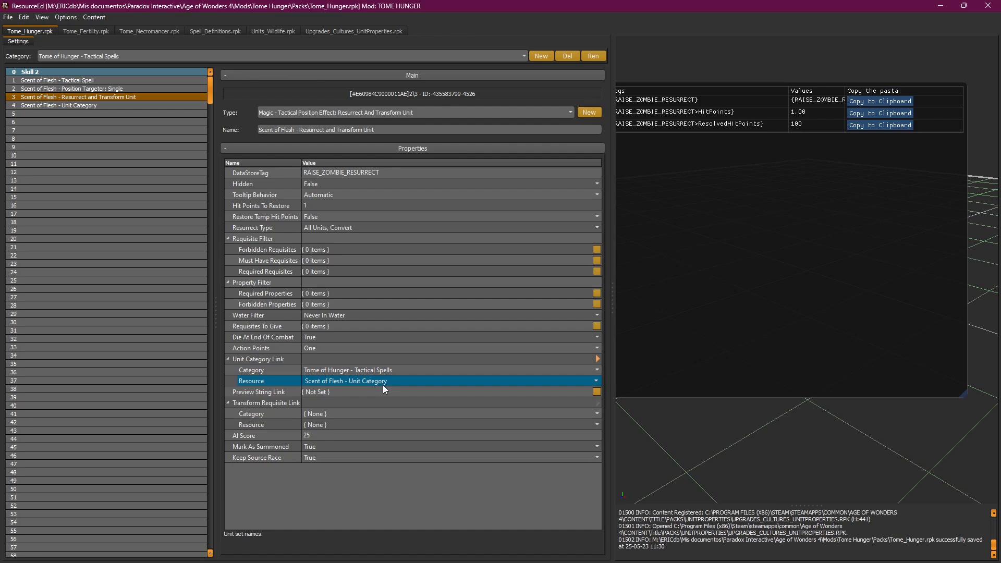
left_click(124, 109)
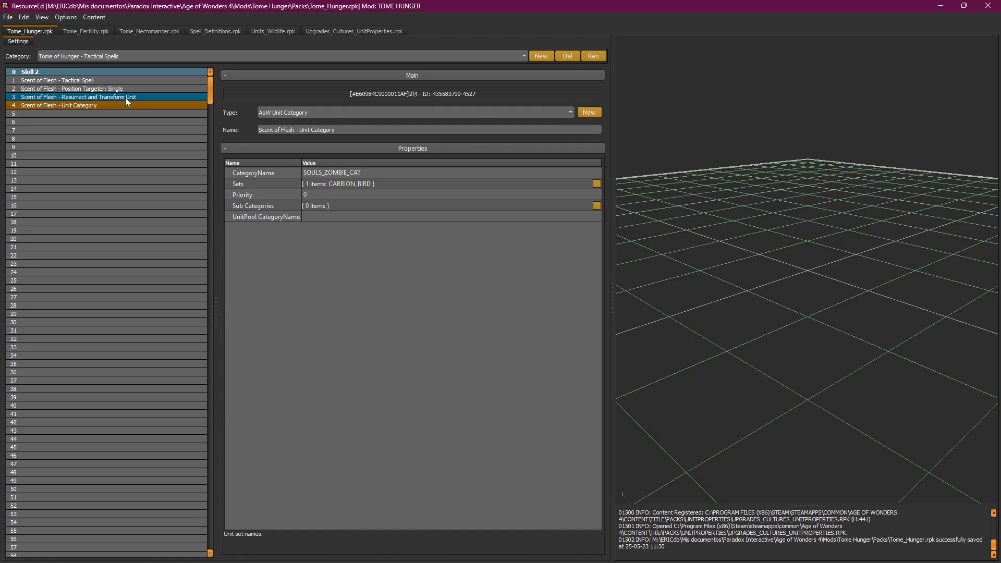
Step: Save the Tome_Hunger pack and check the Scent of Flesh unit category's CARRION_BIRD setting
left_click(125, 98)
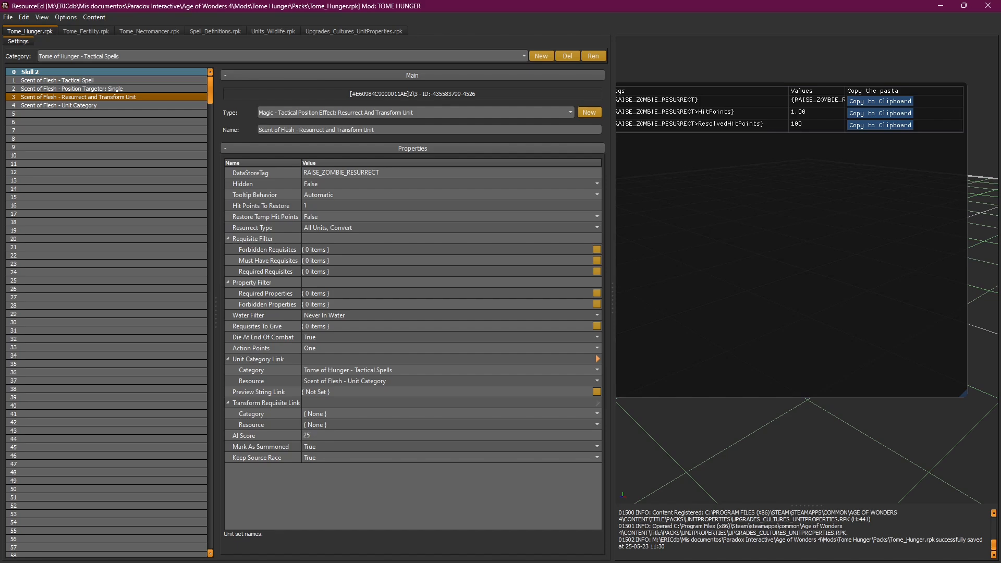
key("ctrl+s")
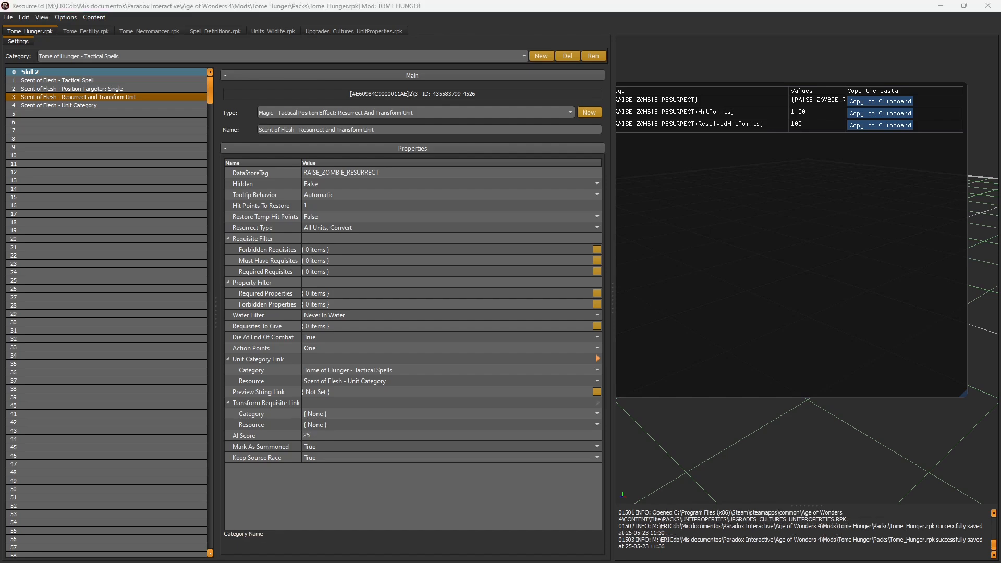
left_click(91, 106)
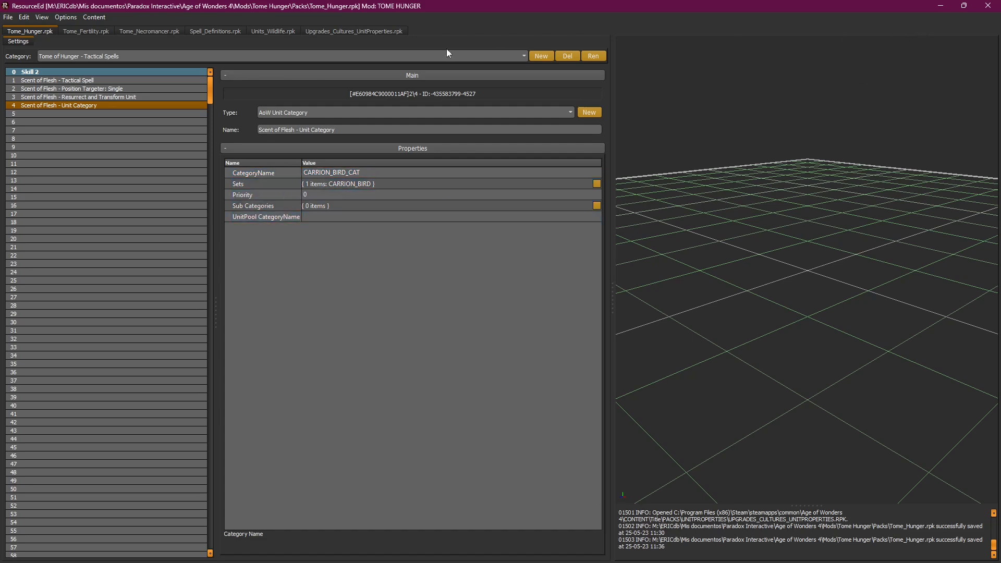
left_click(940, 6)
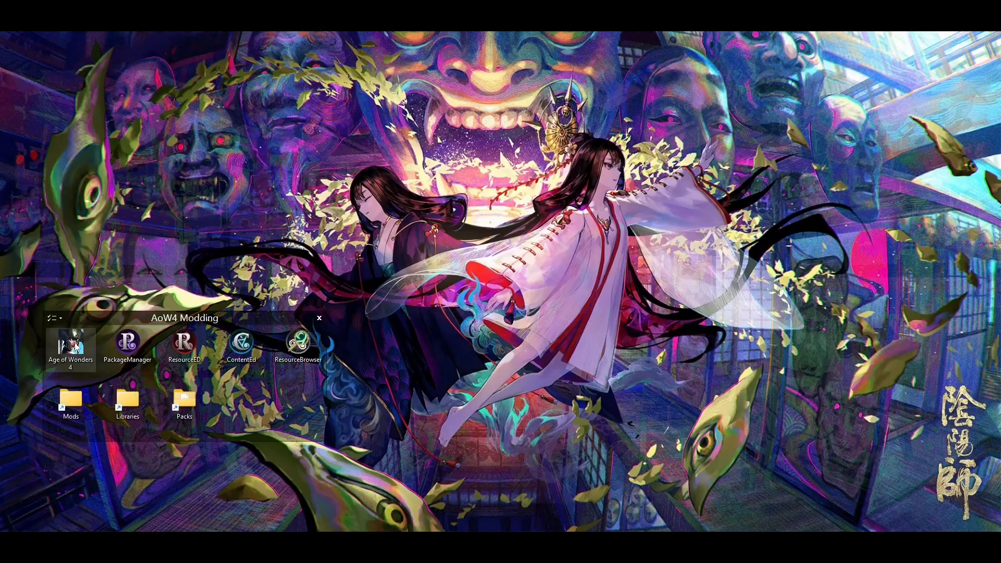
Step: Launch Age of Wonders 4 from its desktop shortcut and Resume in the Paradox Launcher
double_click(76, 347)
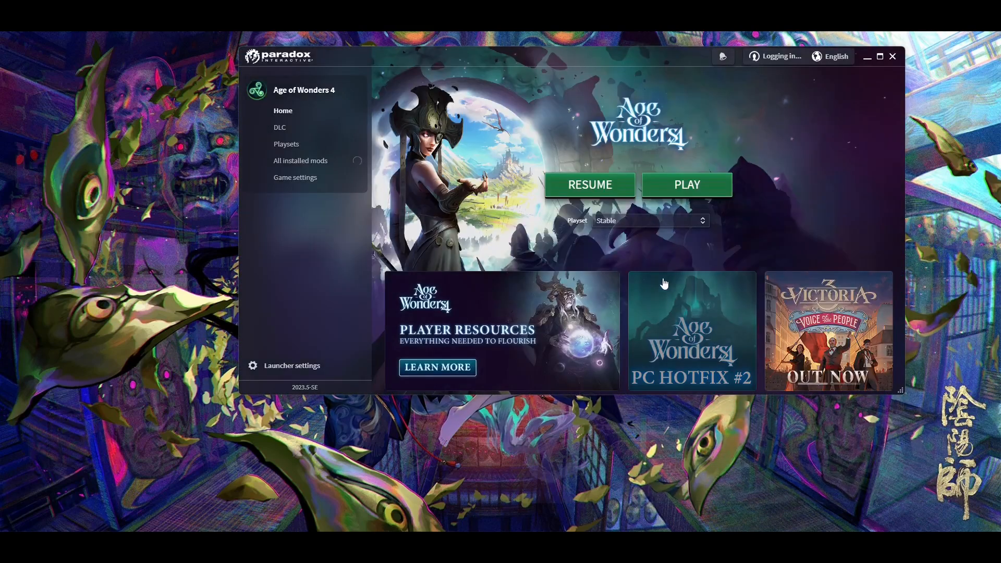
left_click(701, 192)
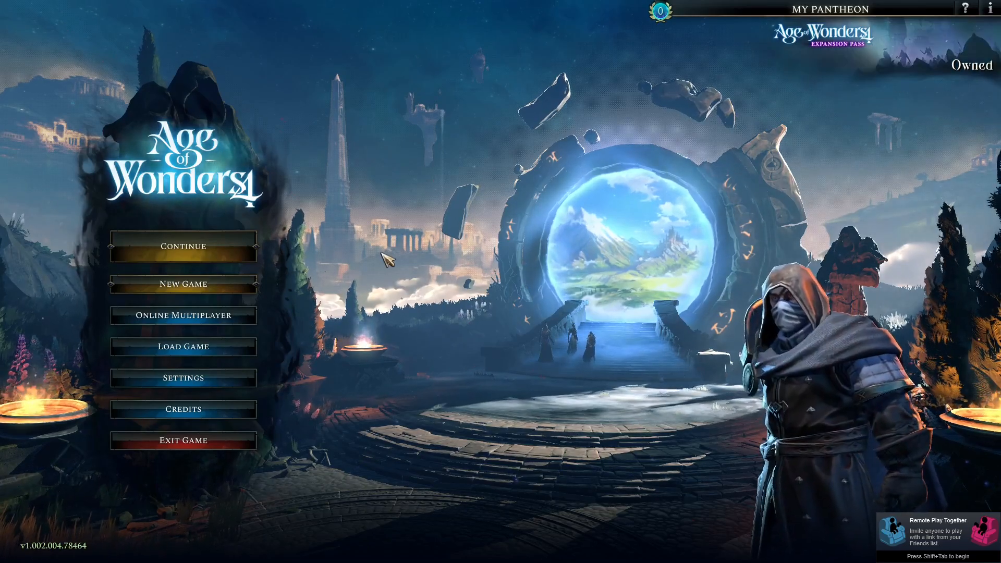
Step: Continue the saved game and cast Scent of Flesh on a corpse
left_click(219, 250)
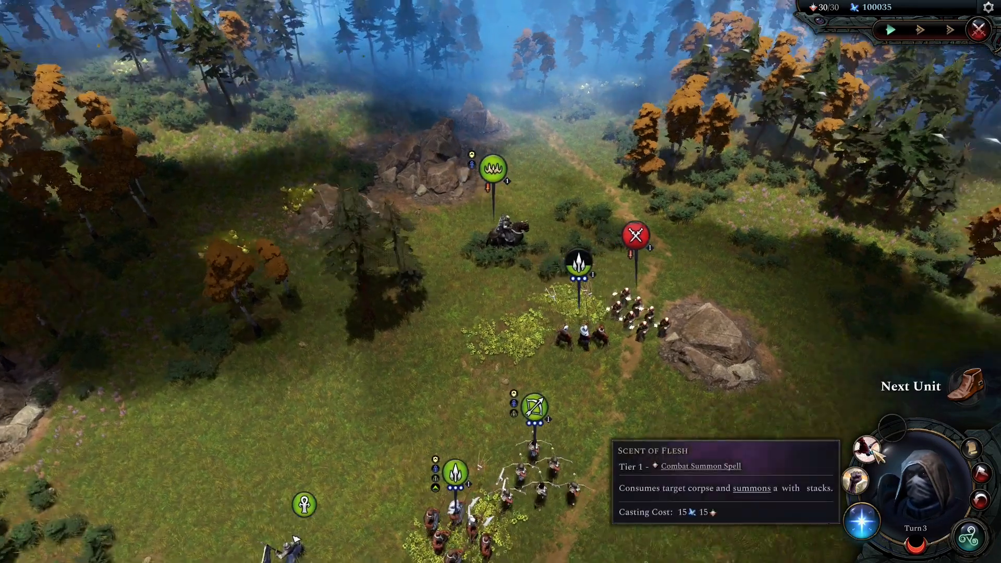
left_click(875, 452)
left_click(536, 285)
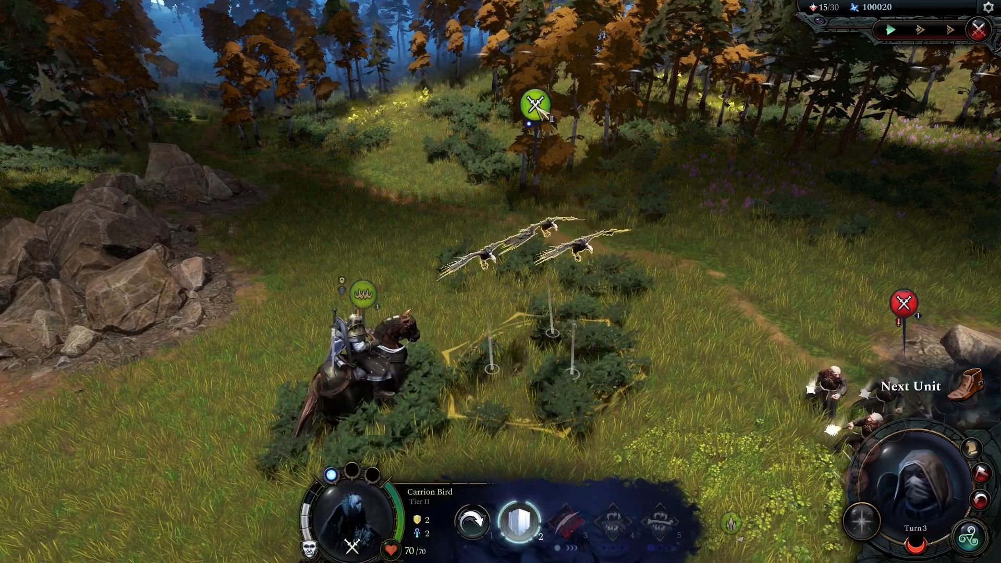
Step: Check the summoned Carrion Bird's unit details, then exit the game
left_click(347, 520)
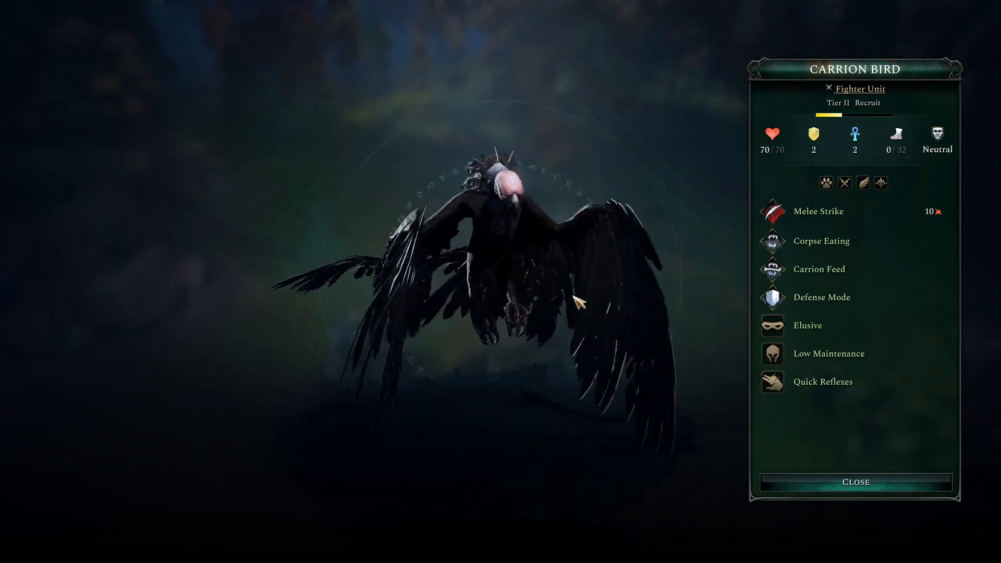
key("Escape")
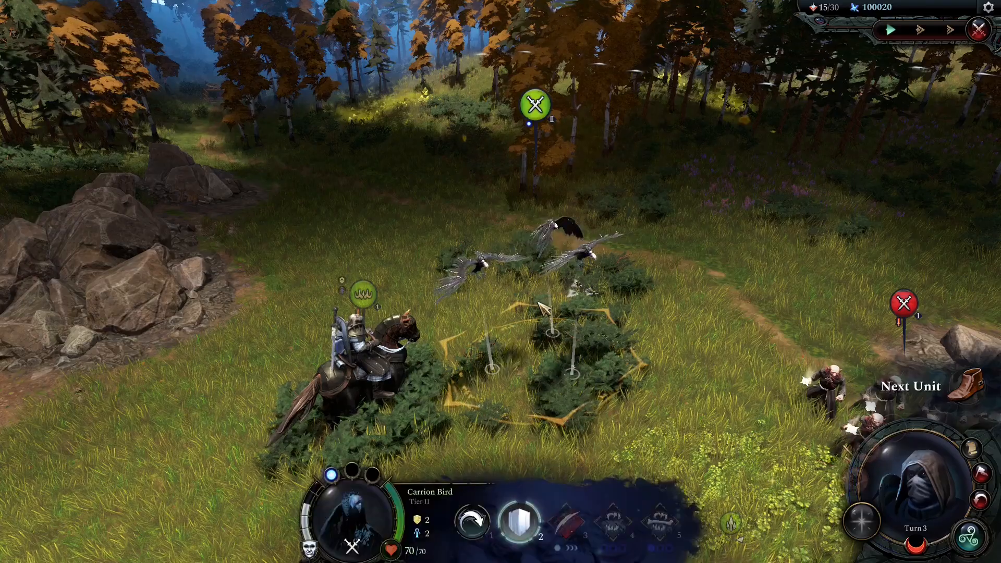
key("Escape")
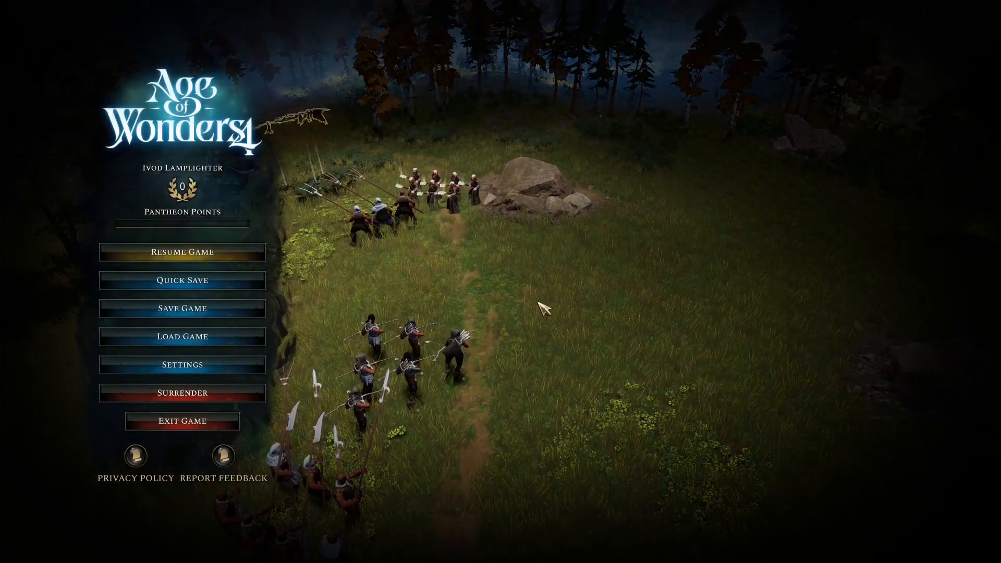
left_click(182, 421)
left_click(474, 234)
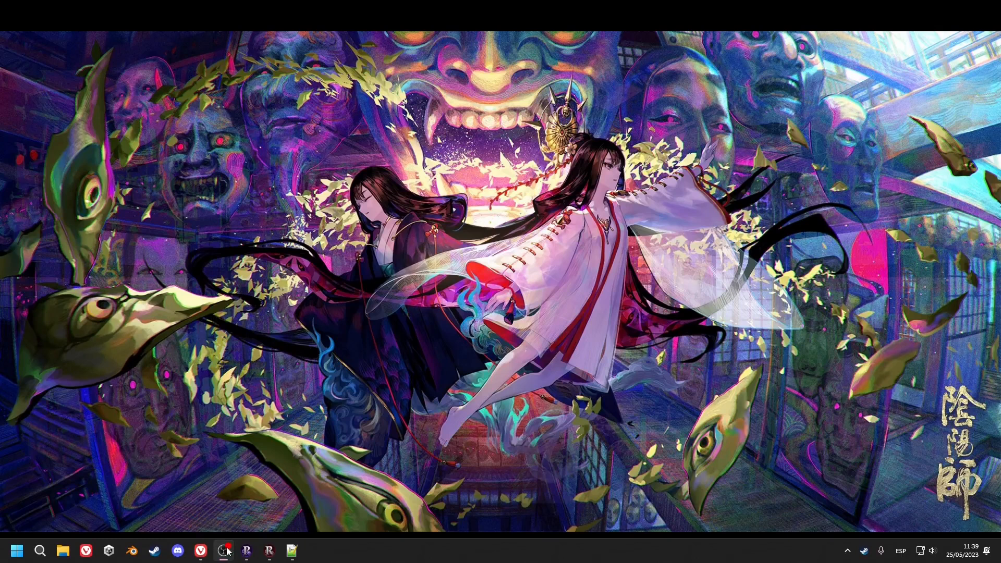
Step: Delete the Resurrect and Transform Unit entry, leaving its transform requisite as None
left_click(269, 551)
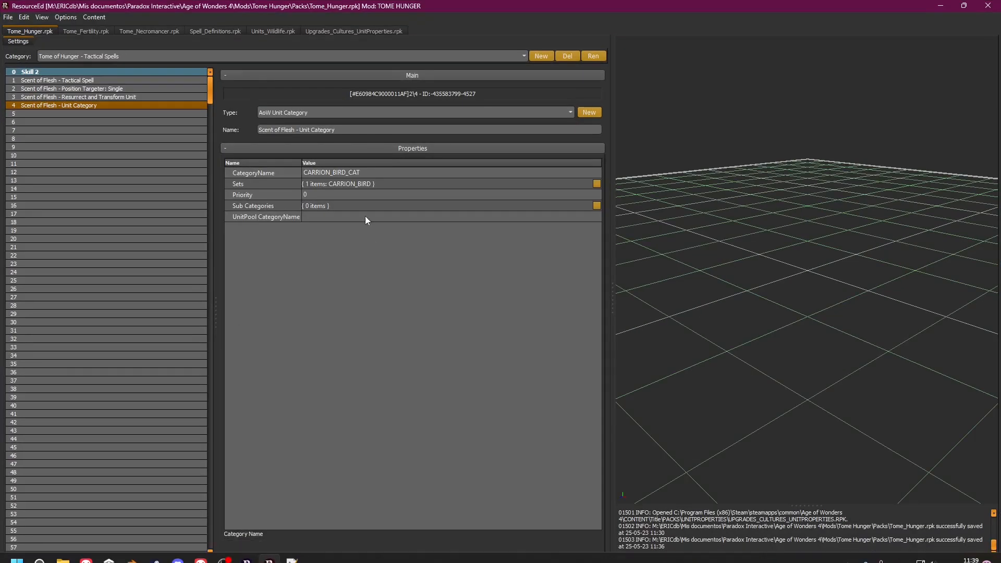
left_click(148, 97)
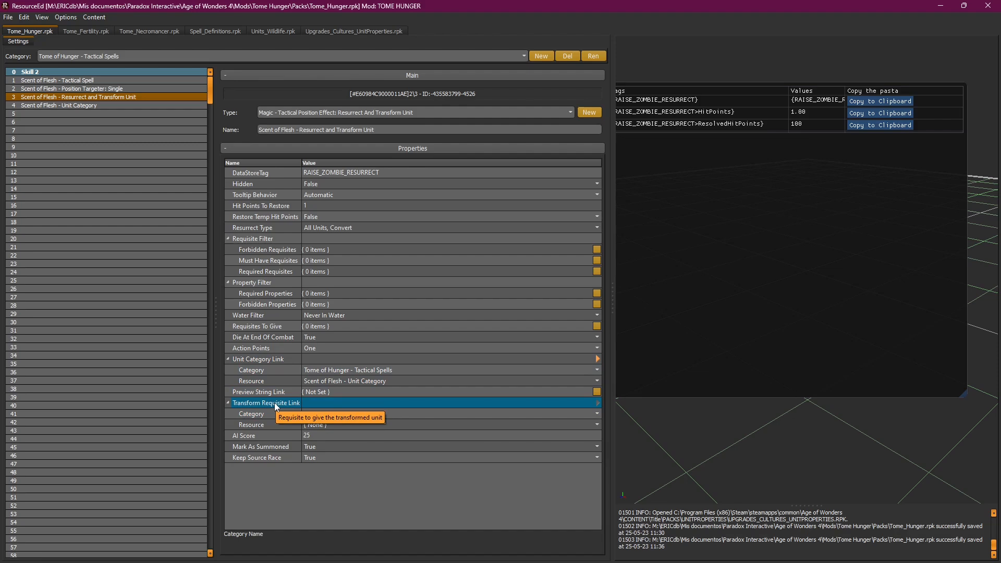
left_click(430, 424)
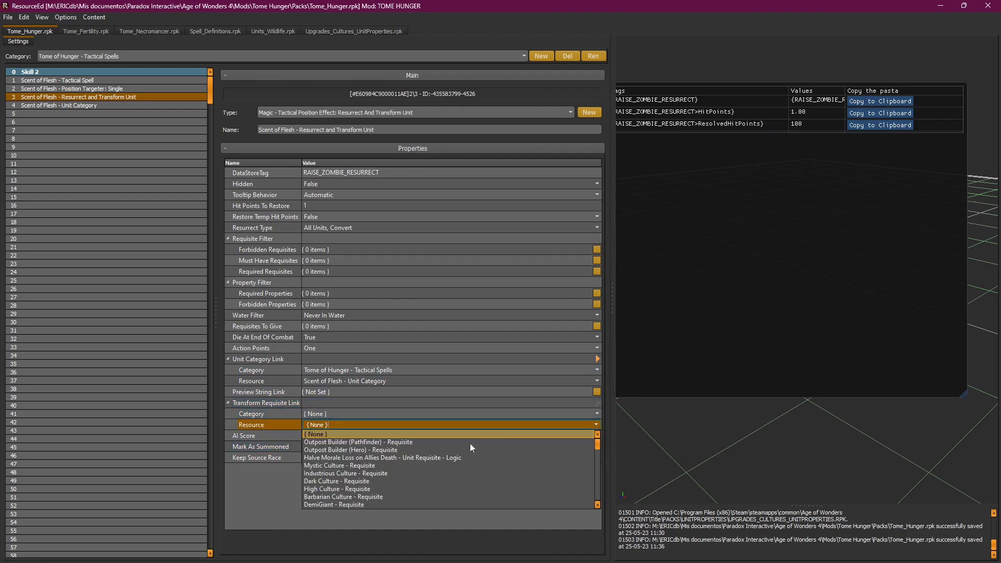
left_click_drag(600, 443, 599, 505)
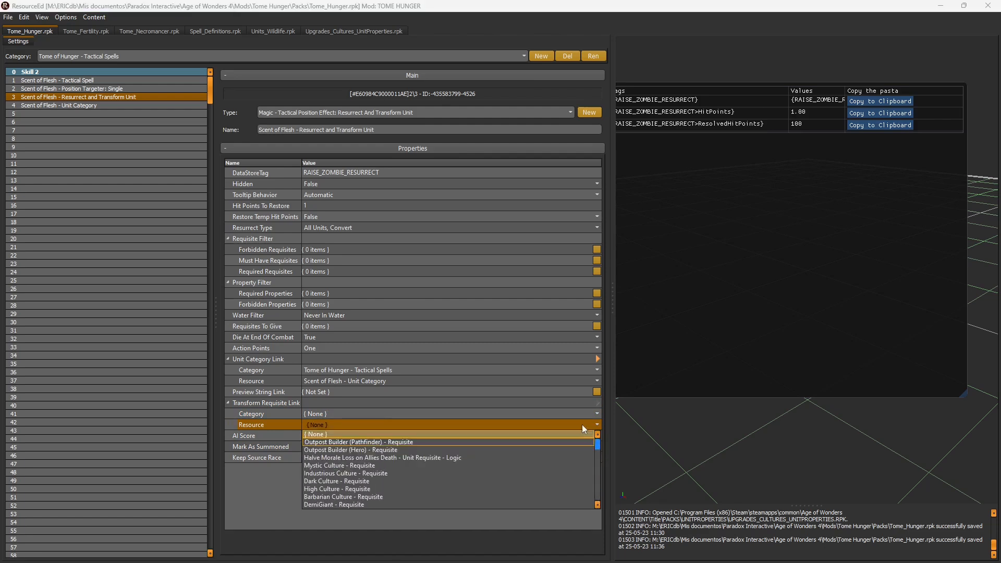
left_click(83, 113)
left_click(94, 98)
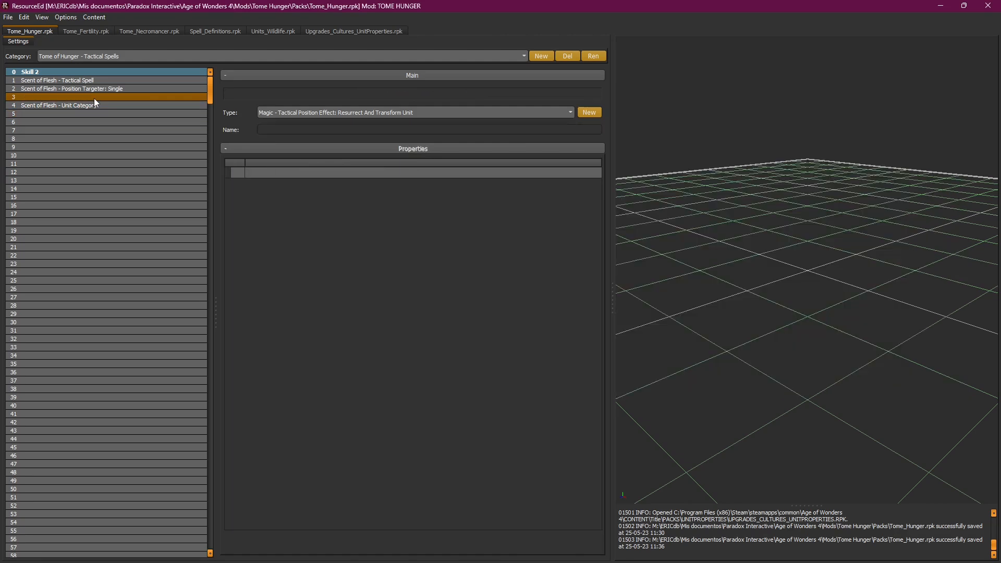
Step: Insert a blank row at row 3 of the Tactical Spells list
left_click(93, 89)
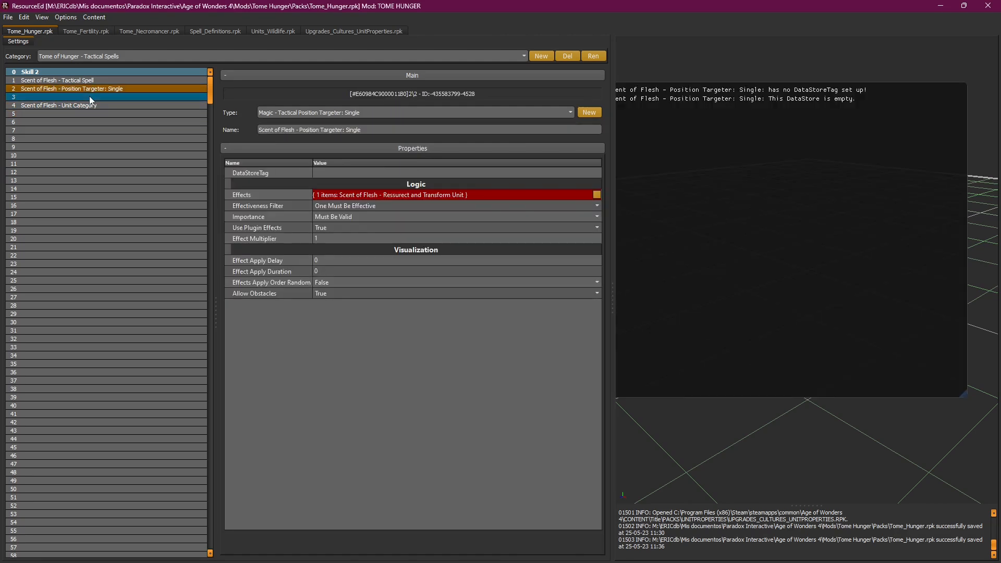
right_click(90, 97)
left_click(117, 104)
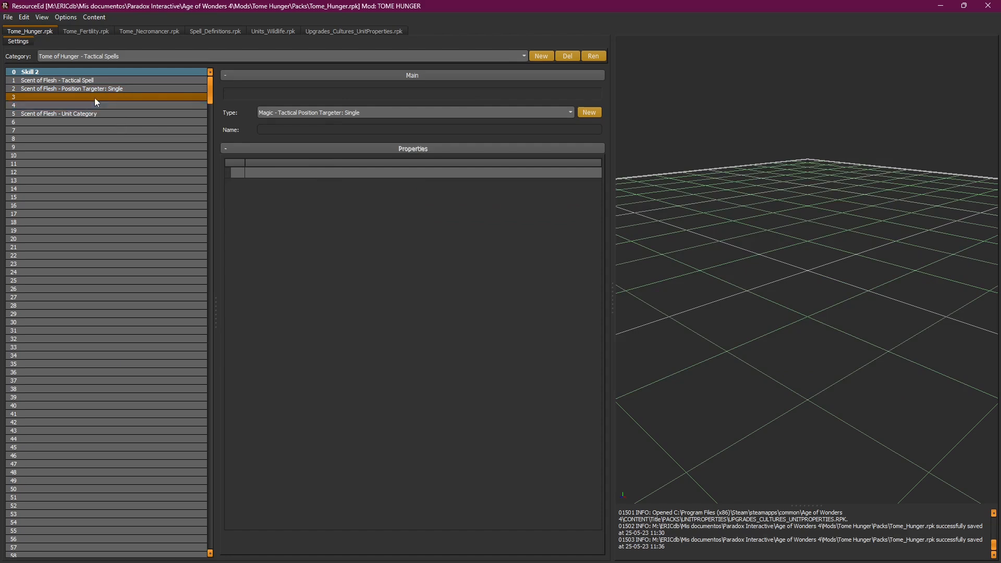
Step: Browse the Animate Flora entries in the Tome_Fertility pack
left_click(88, 33)
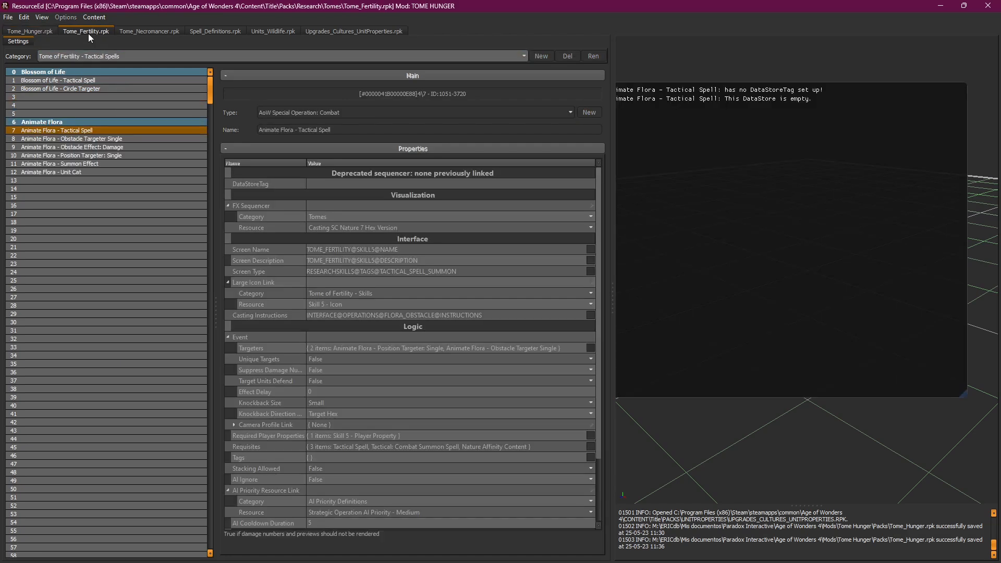
left_click(111, 139)
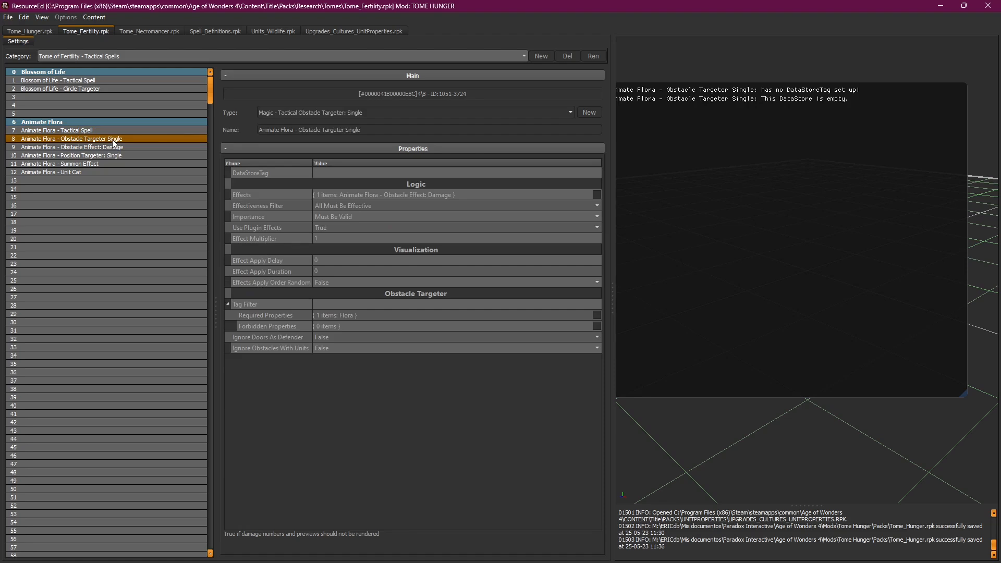
left_click(112, 148)
left_click(111, 157)
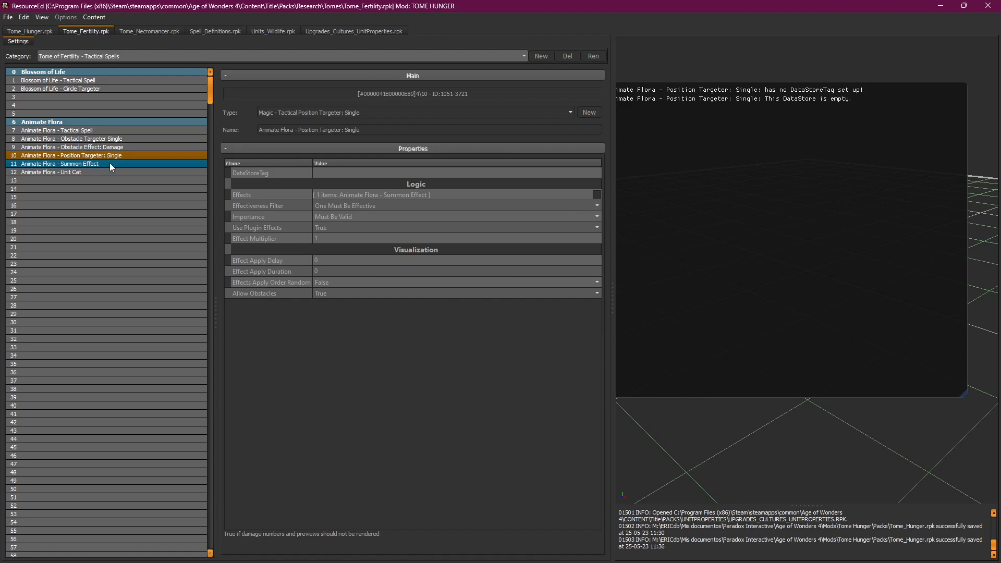
left_click(110, 164)
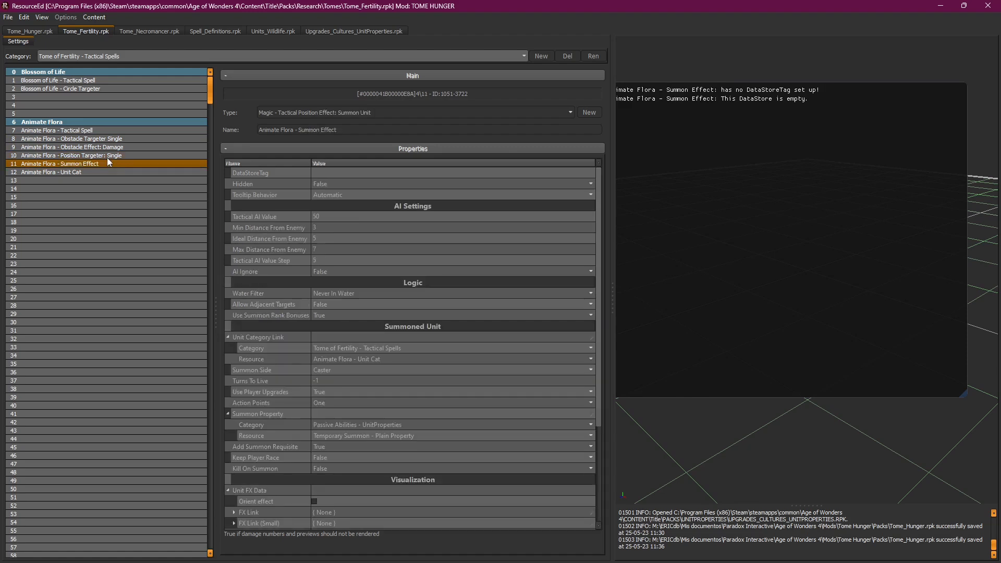
left_click(48, 31)
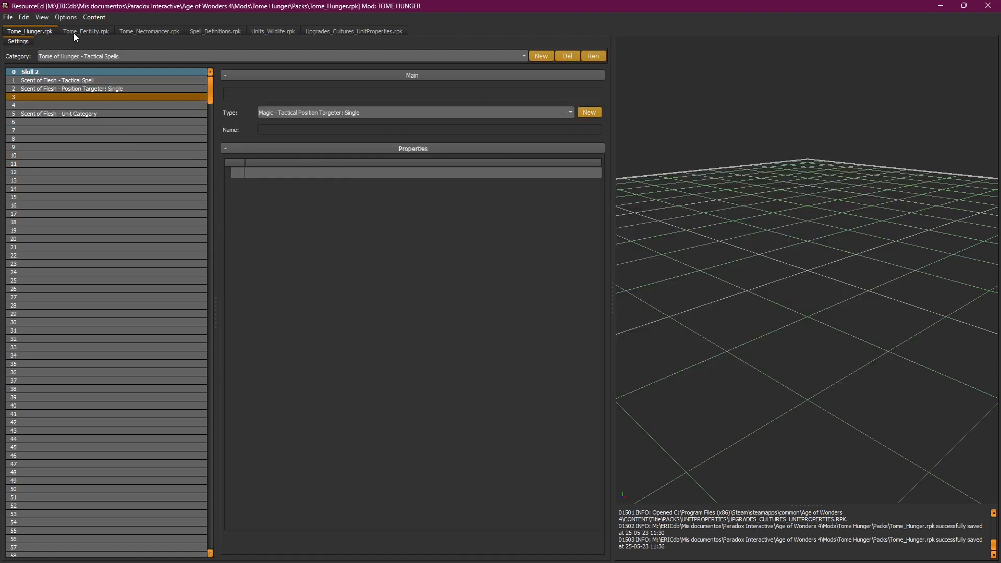
left_click(73, 33)
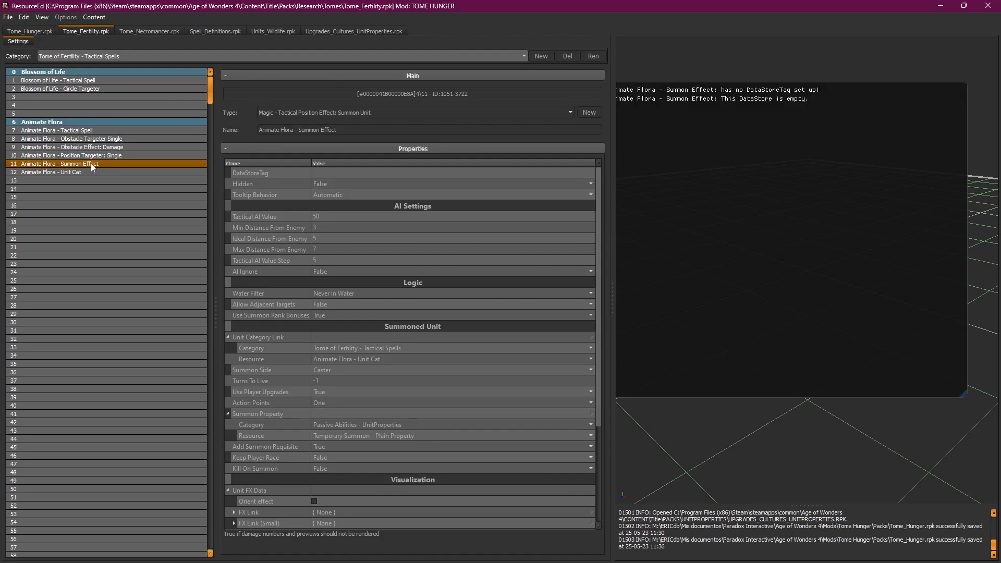
left_click(40, 32)
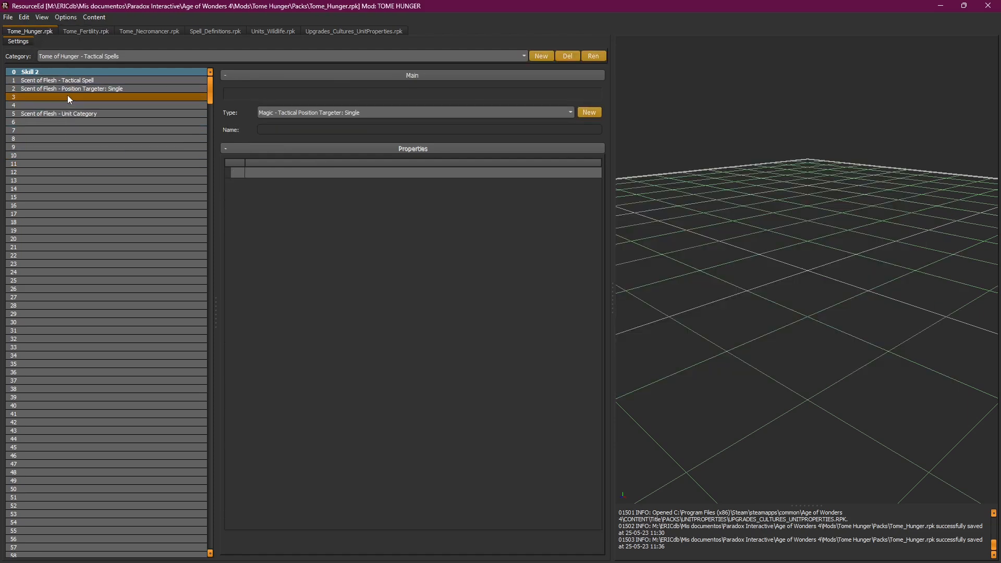
left_click(69, 33)
Step: Copy Animate Flora - Summon Effect and select empty row 3 in Tome_Hunger
left_click(65, 164)
key("ctrl+c")
left_click(33, 31)
left_click(45, 98)
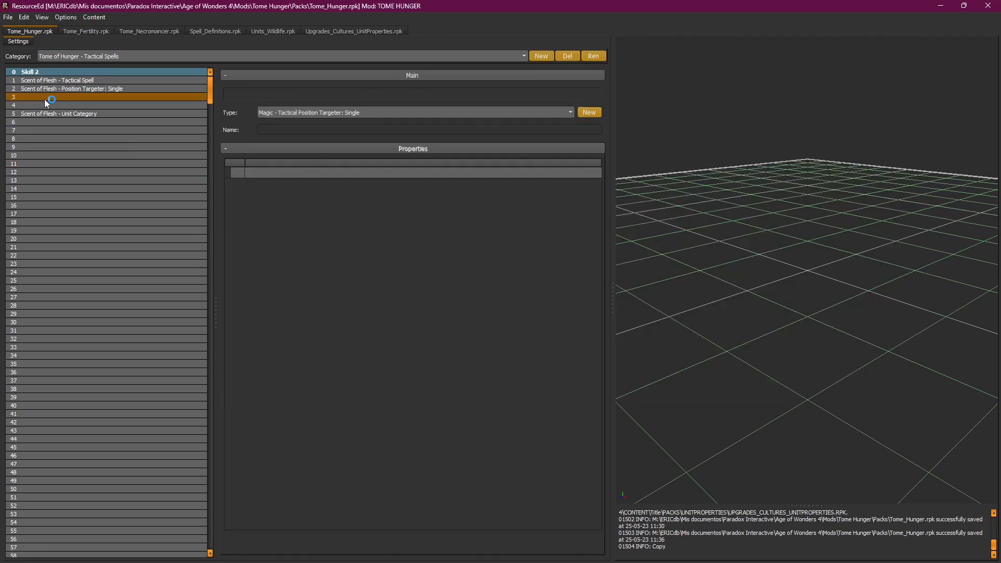
Step: Paste the Summon Effect into row 3, delete empty row 4, and name it Scent of Flesh
key("ctrl+v")
left_click(39, 104)
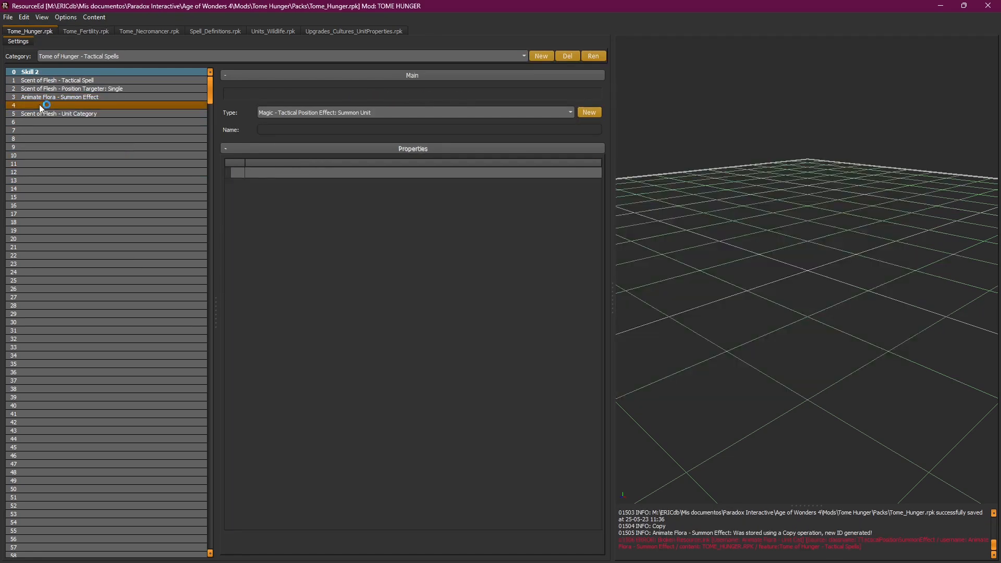
right_click(38, 105)
left_click(81, 119)
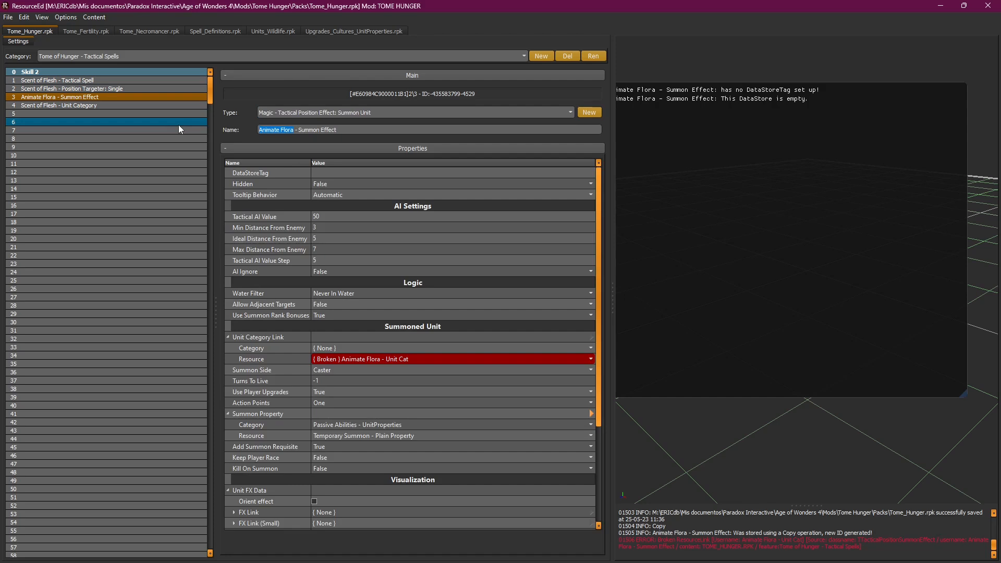
type("Scent of ")
type("Flesh")
key("Return")
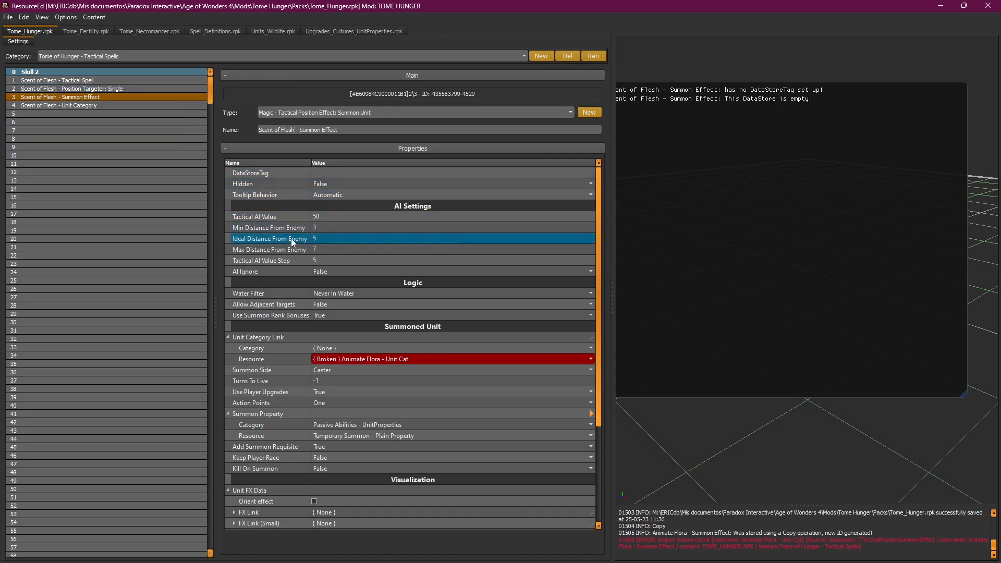
Step: Set the summon's Unit Category Link to Scent of Flesh - Unit Category
left_click_drag(599, 297, 602, 343)
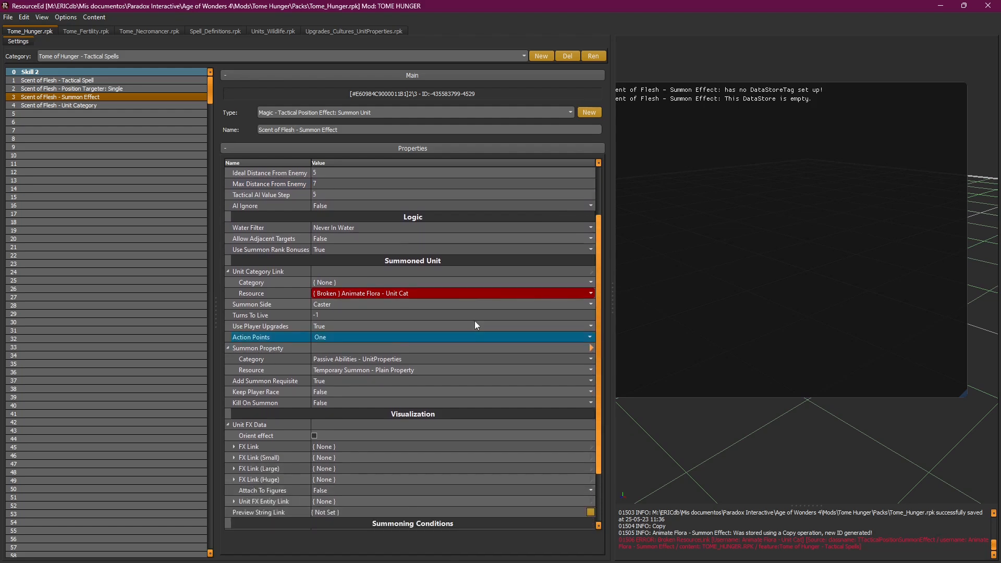
left_click(414, 293)
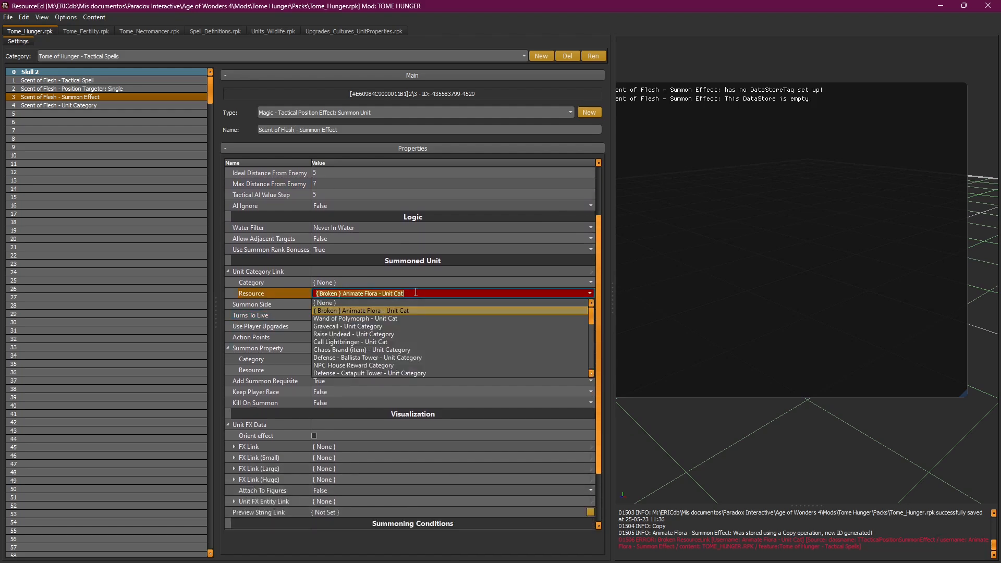
type("scen")
key("Return")
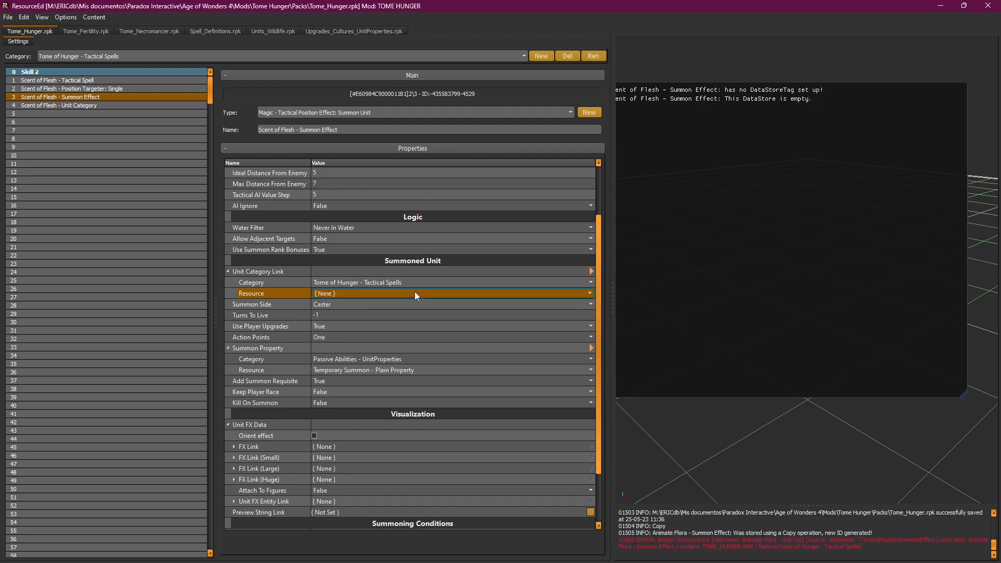
left_click(415, 293)
type("sc")
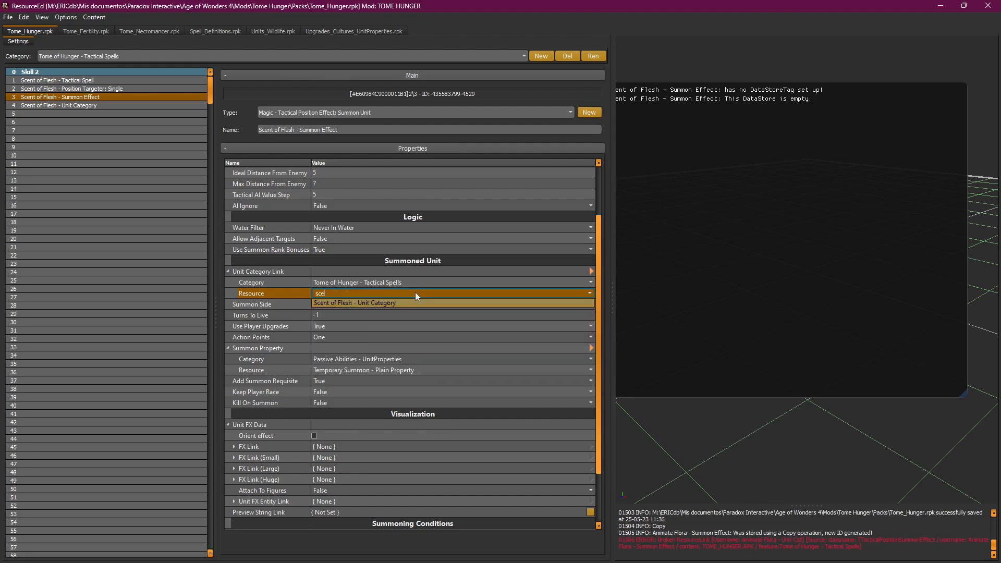
type("e")
key("Return")
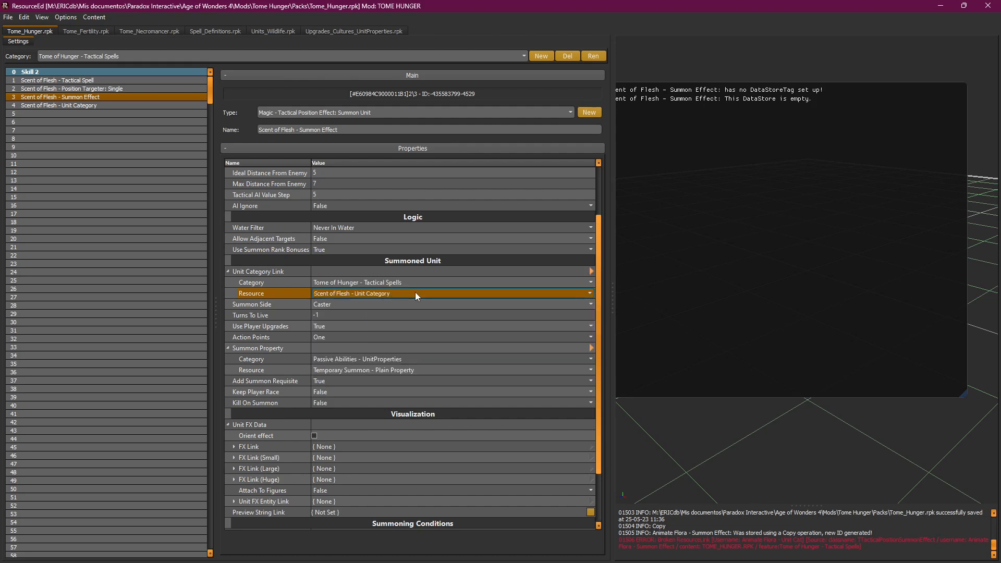
left_click(92, 89)
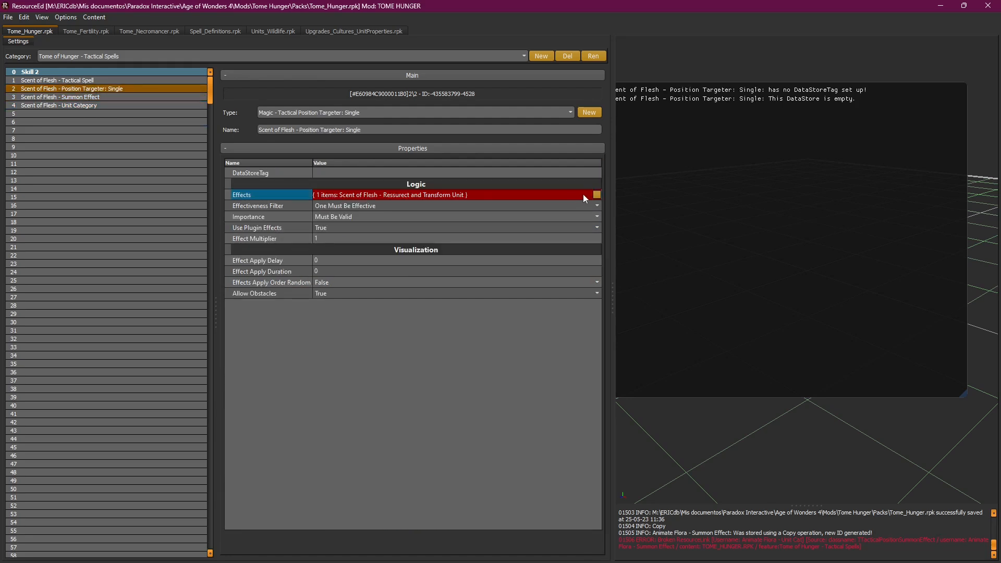
Step: Replace the targeter's resurrect effect with Scent of Flesh - Summon Effect in its Effects list
left_click(596, 193)
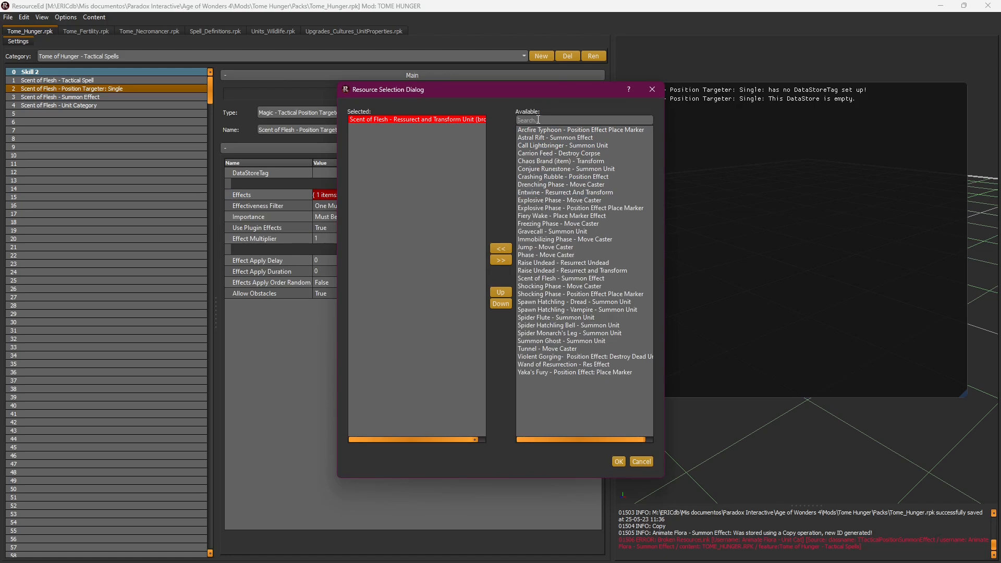
type("sc")
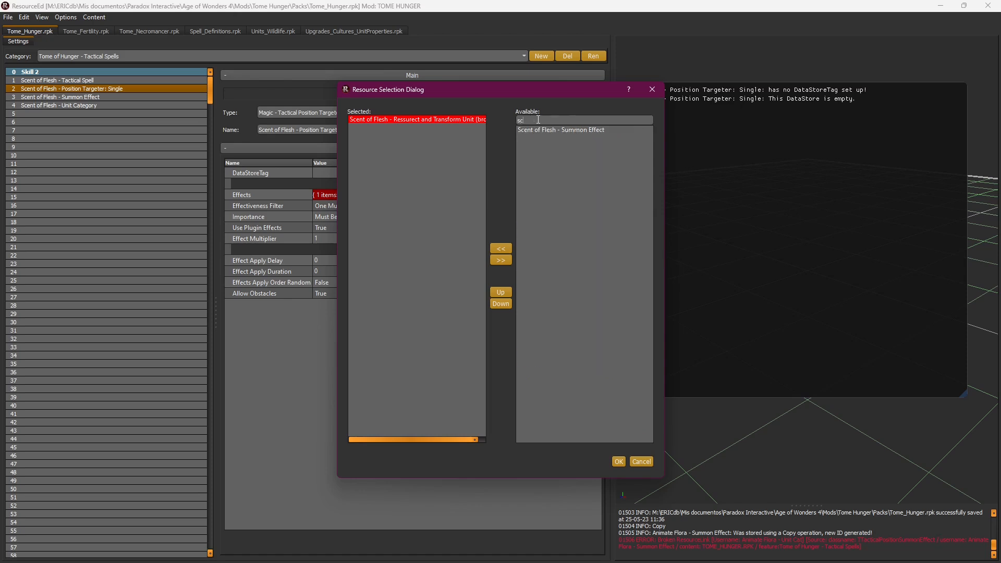
double_click(541, 132)
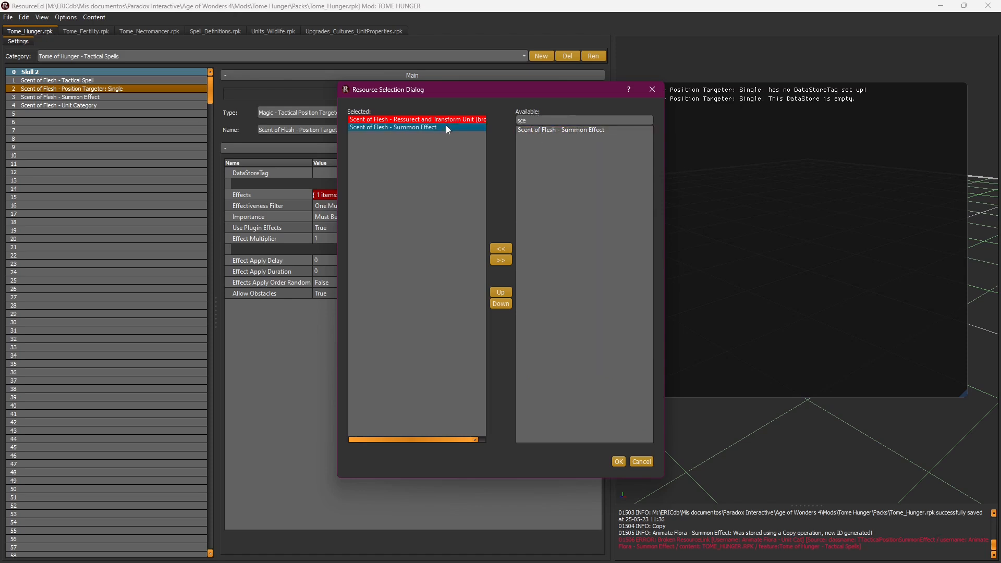
double_click(452, 118)
left_click(623, 465)
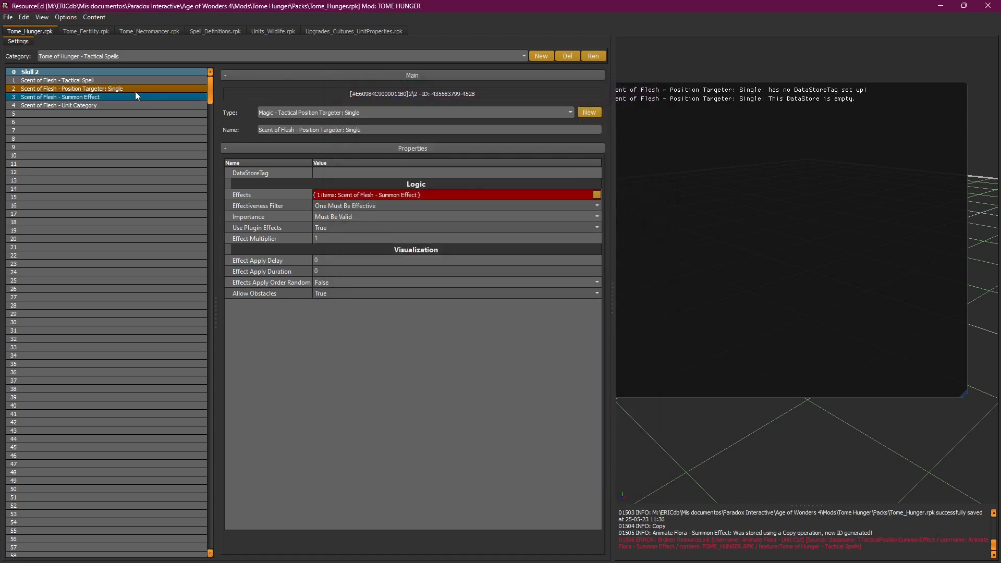
left_click(112, 96)
Step: Keep Add Summon Requisite at True and set Use Corpses to True on the Summon Effect
left_click_drag(599, 229, 612, 357)
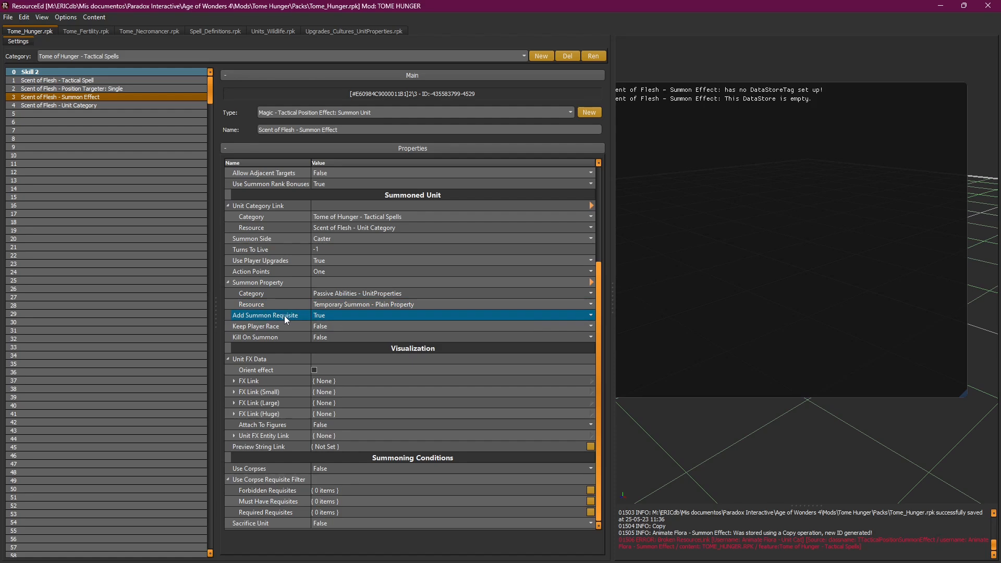
mouse_move(285, 317)
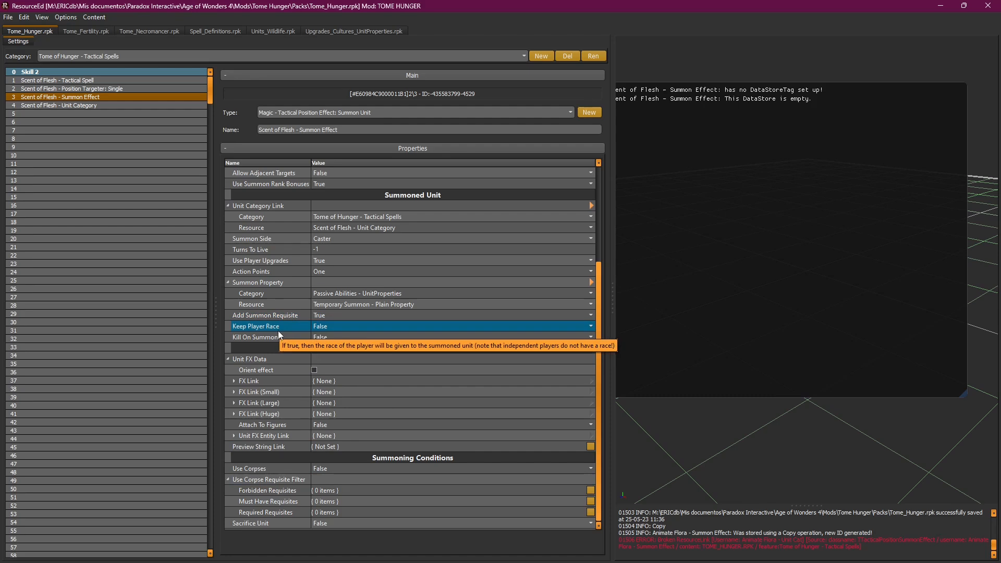
left_click(335, 315)
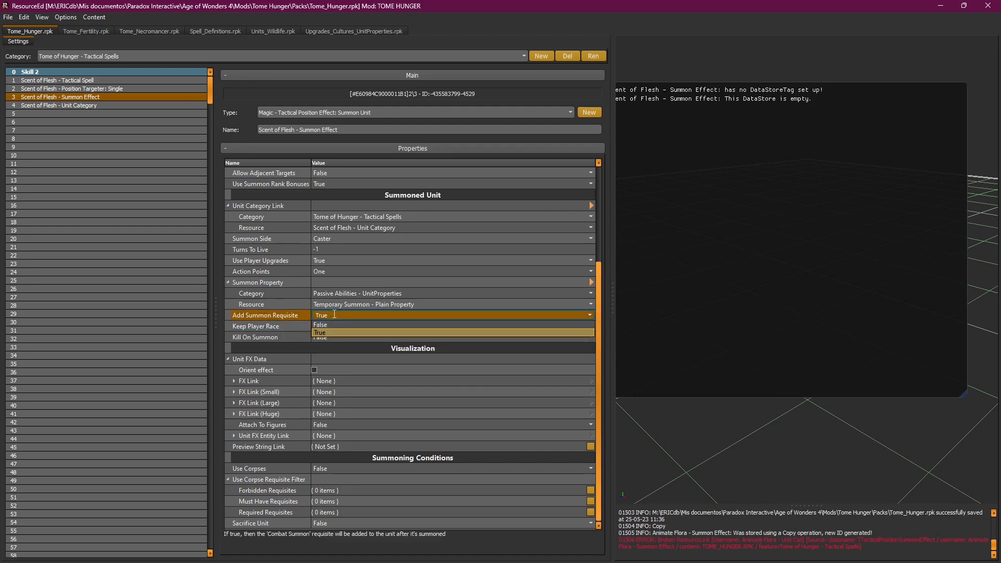
left_click(274, 314)
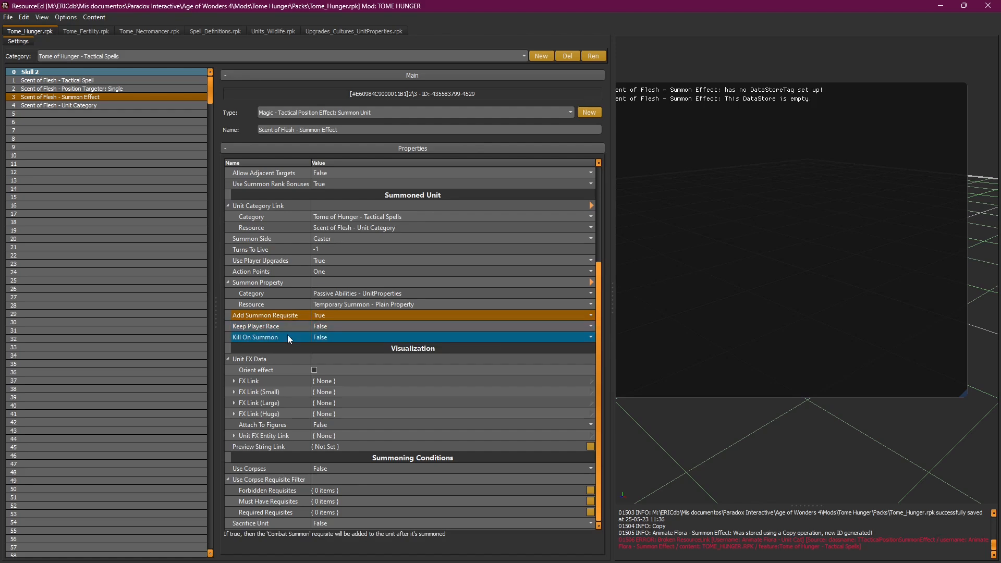
mouse_move(288, 336)
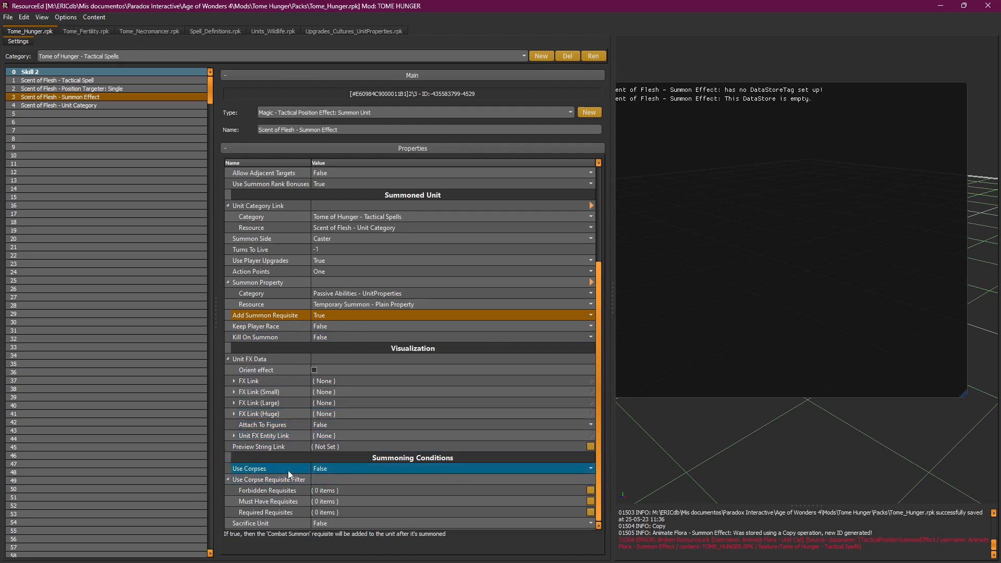
mouse_move(277, 472)
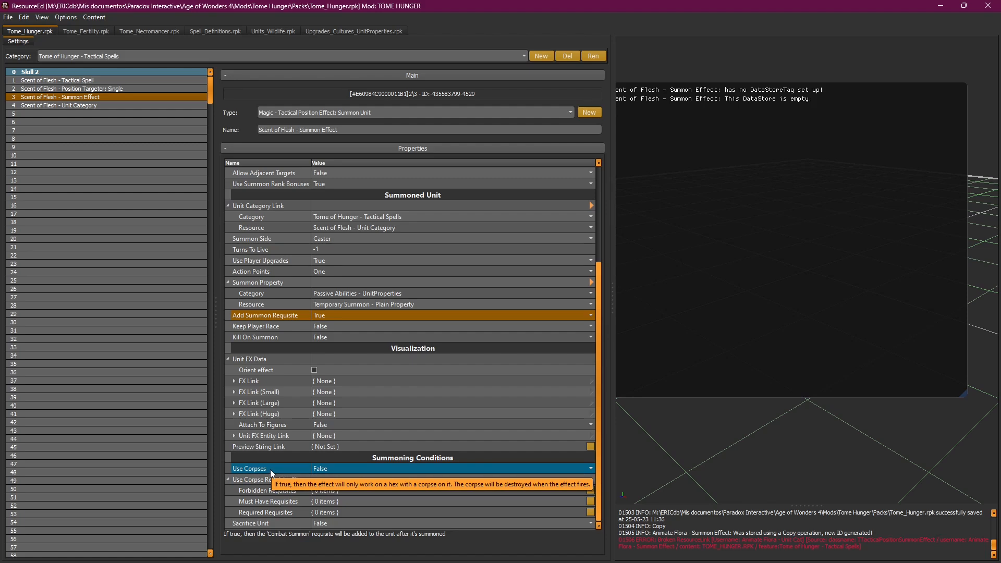
left_click(313, 469)
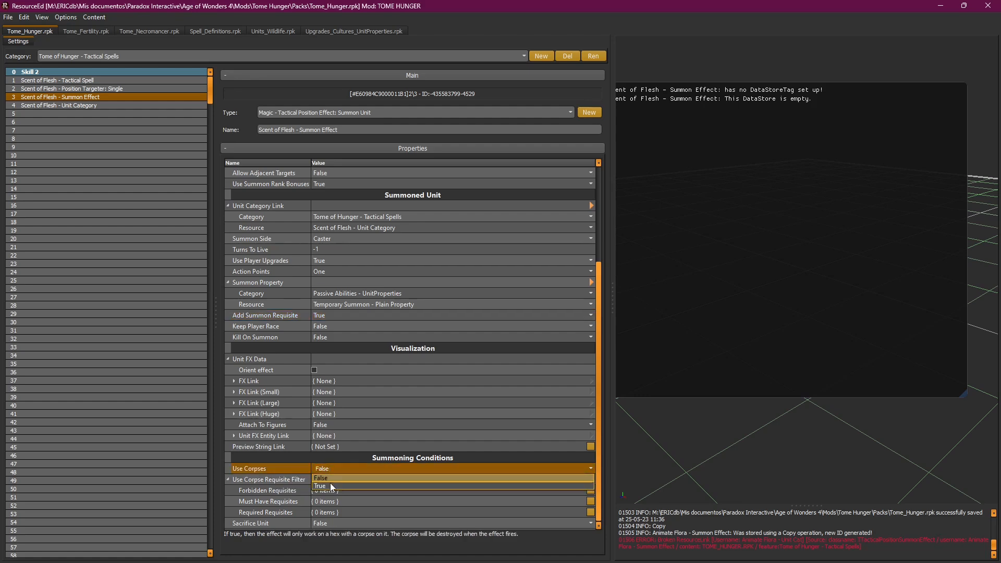
left_click(330, 483)
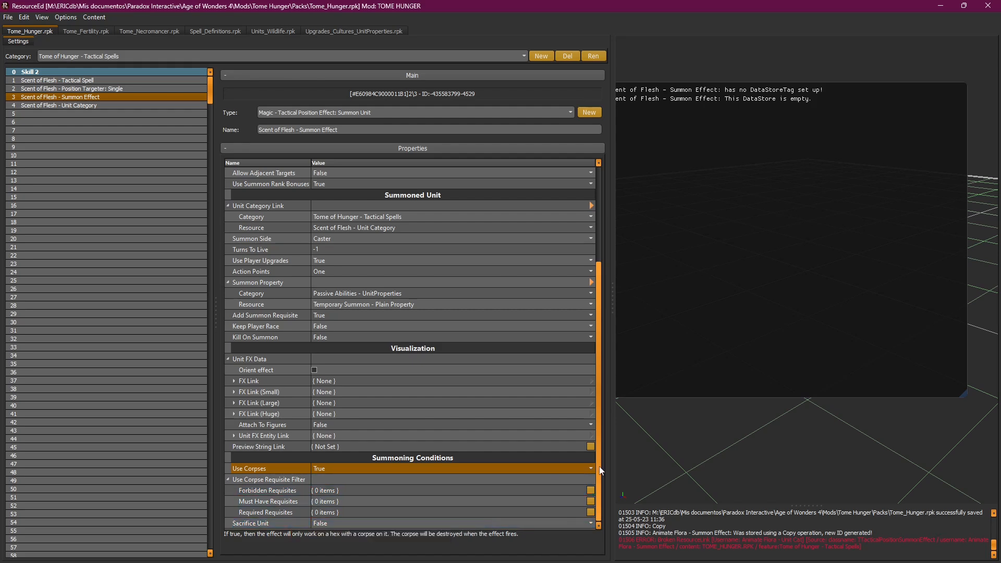
Step: Save Tome_Hunger.rpk
left_click_drag(601, 468, 600, 371)
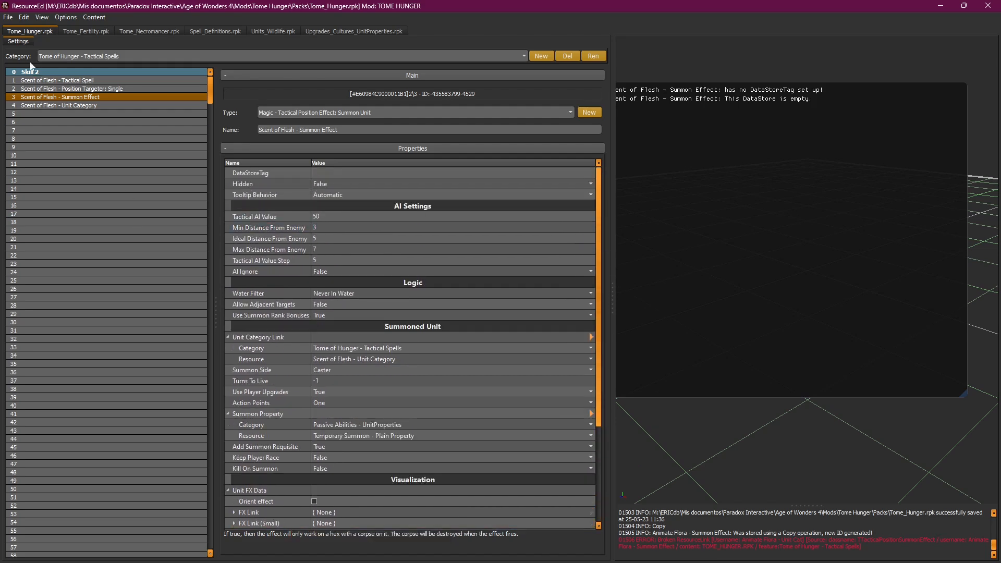
left_click(7, 17)
left_click(24, 52)
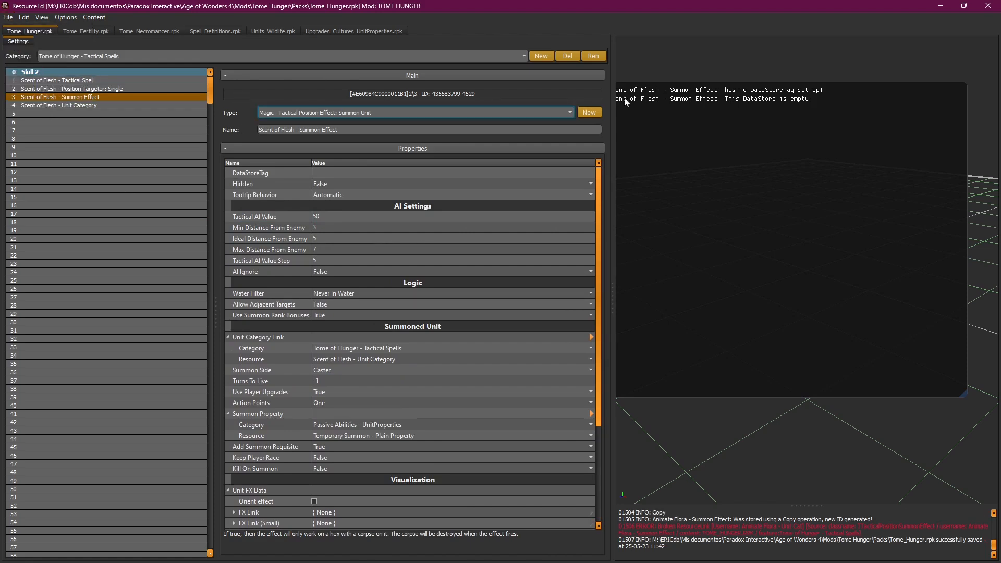
Step: Minimize ResourceEd and launch Age of Wonders 4 from its desktop shortcut through the launcher
left_click(941, 9)
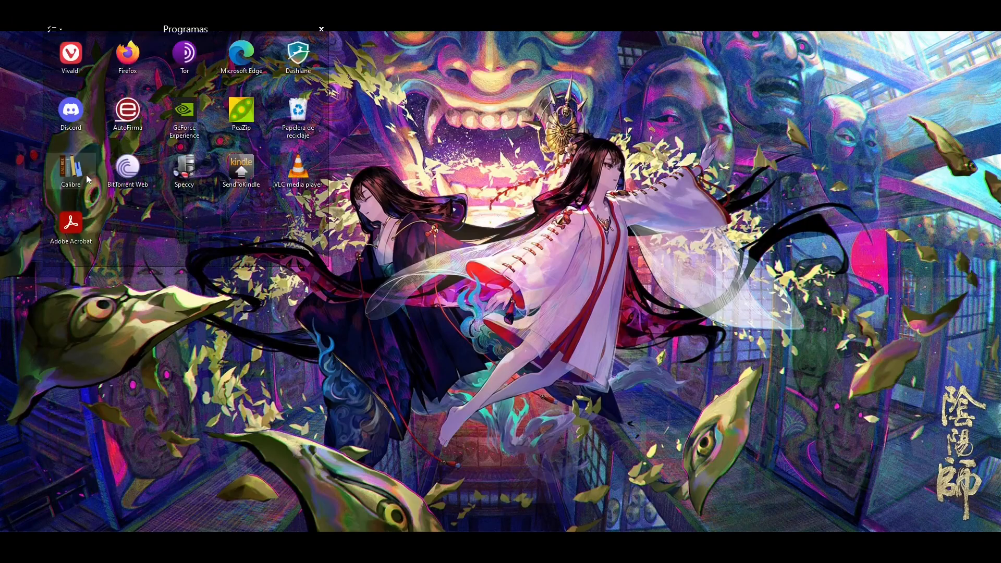
double_click(66, 346)
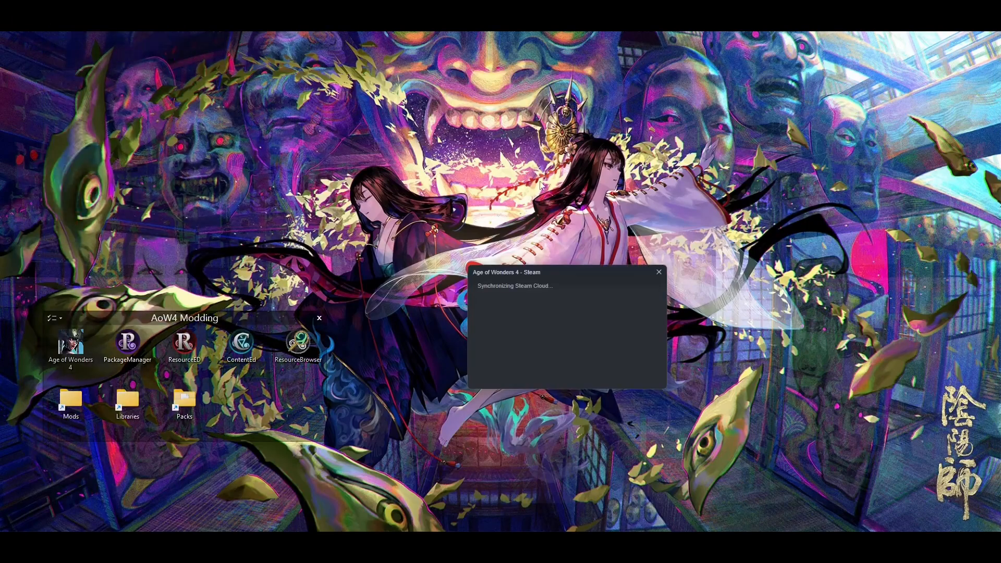
mouse_move(762, 272)
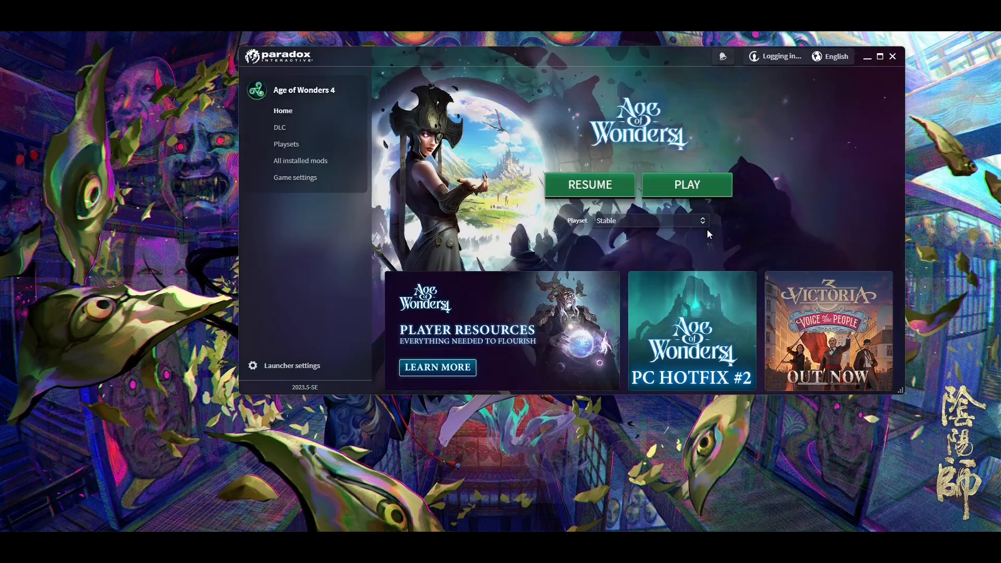
left_click(698, 189)
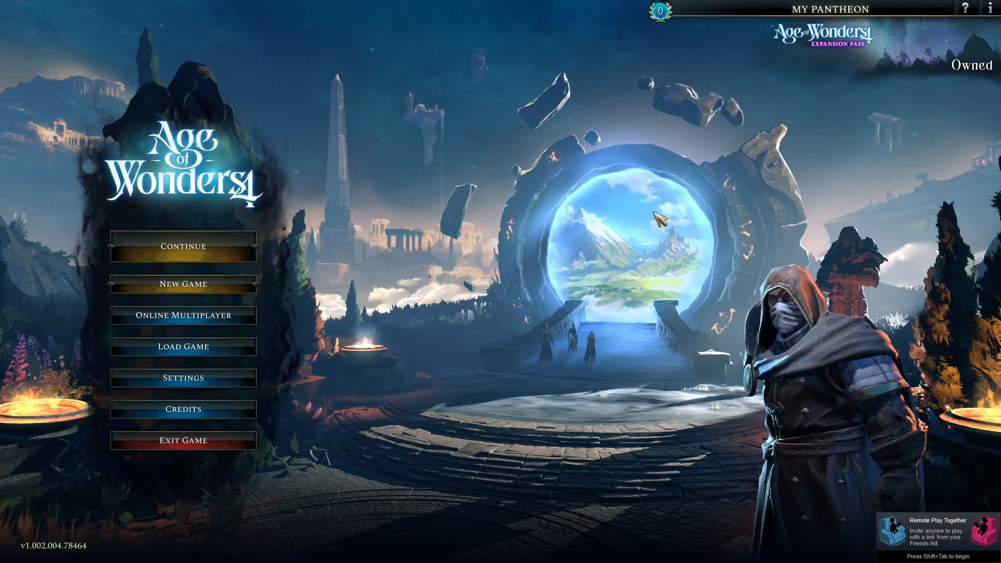
Step: Continue the saved battle despite the mod conflict and inspect the Scent of Flesh spell card
left_click(215, 249)
left_click(435, 266)
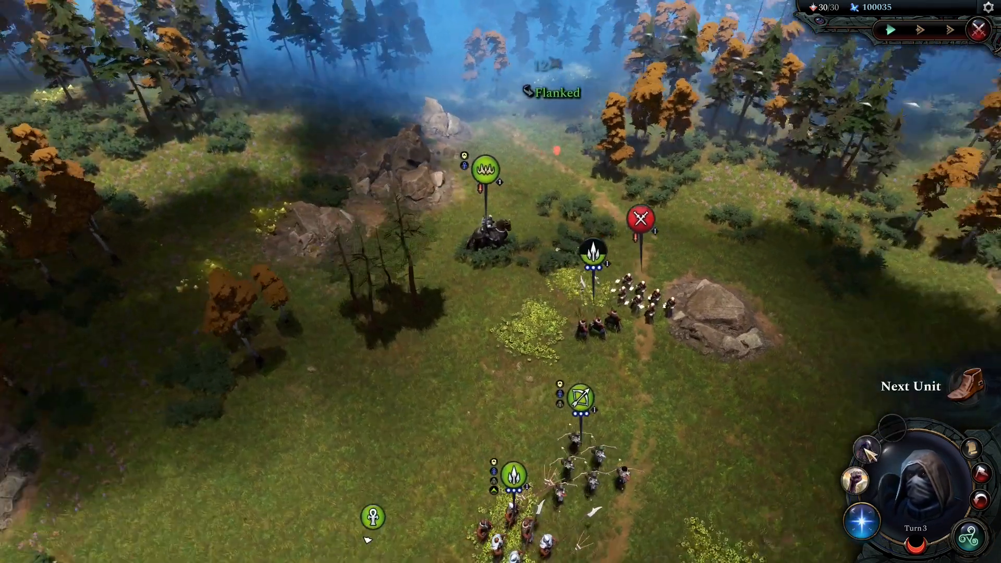
mouse_move(876, 454)
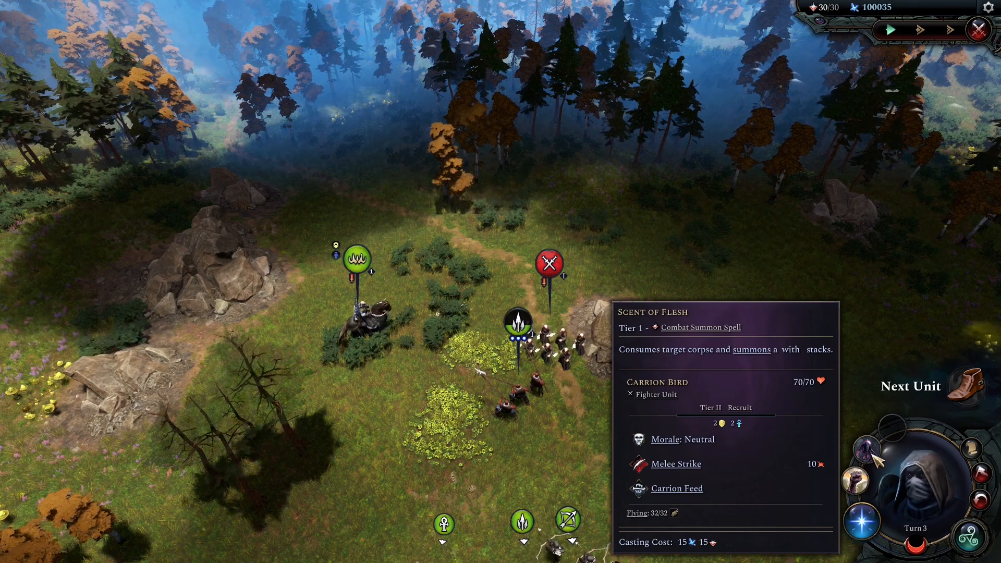
Step: Cast Scent of Flesh on the corpse to summon a Carrion Bird
left_click(873, 456)
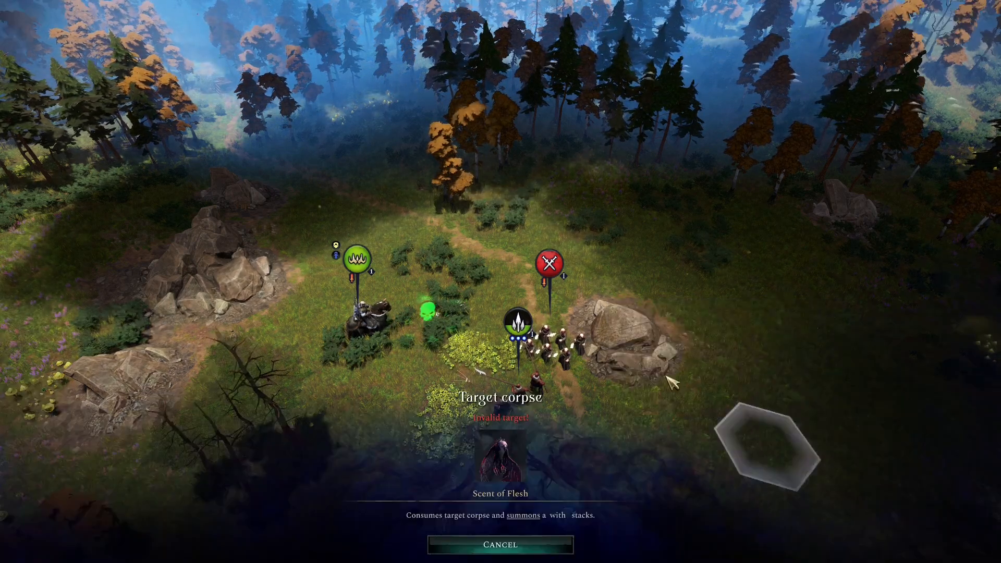
left_click(432, 319)
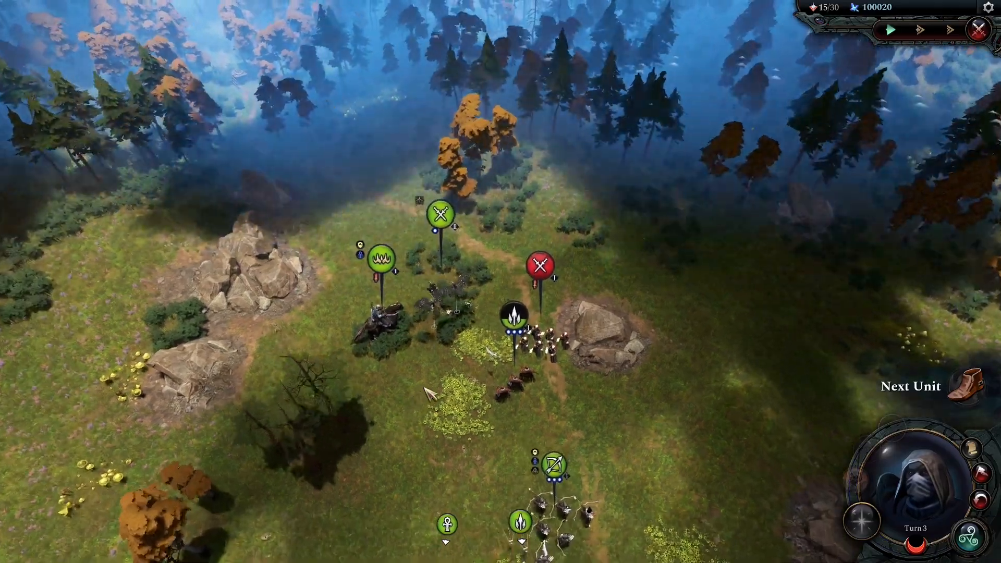
scroll(417, 418, "up", 3)
middle_click_drag(453, 369, 589, 360)
key("w")
key("a")
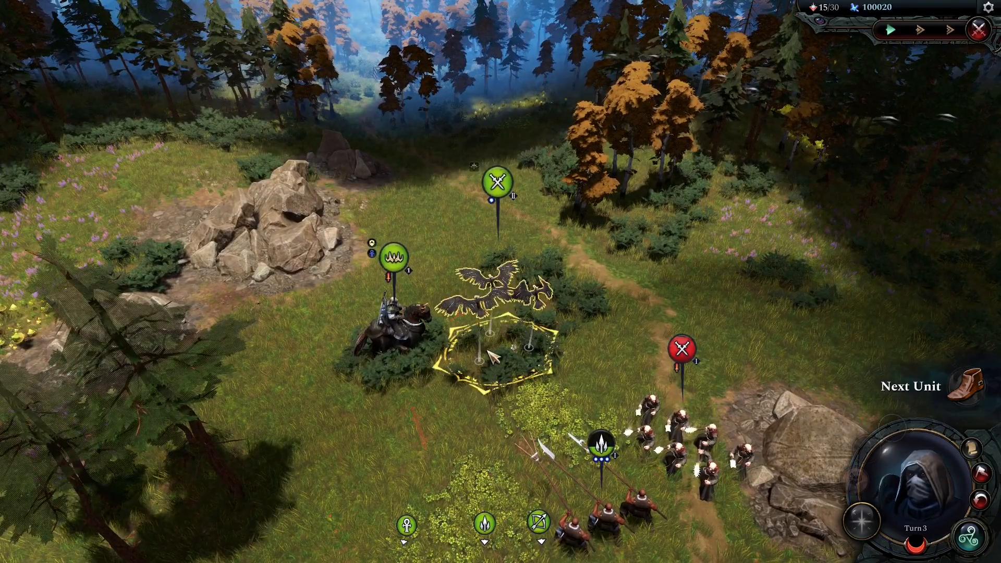
Step: Move the Carrion Bird into the Low Foliage hex, then bring up the pause menu
left_click(491, 355)
key("e")
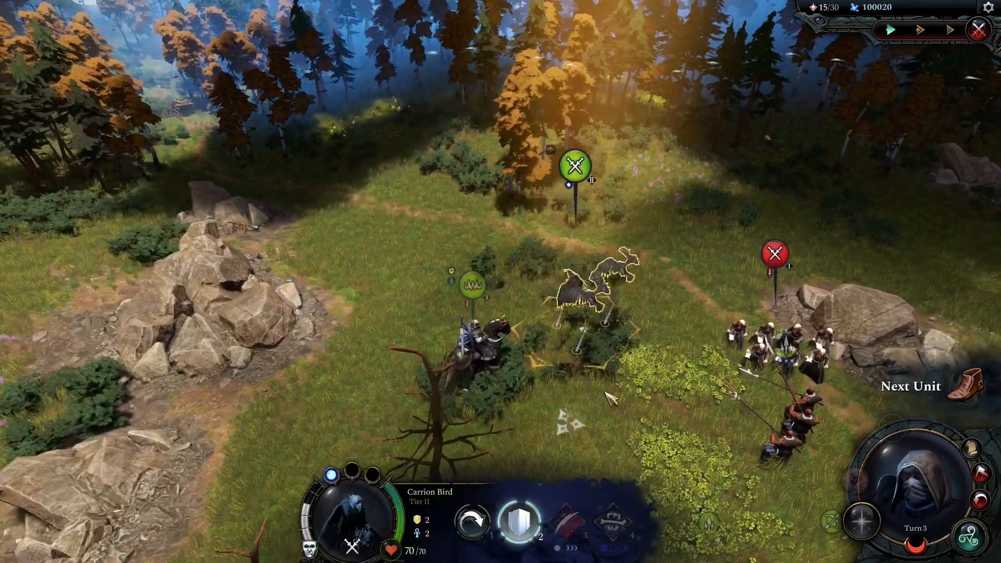
key("d")
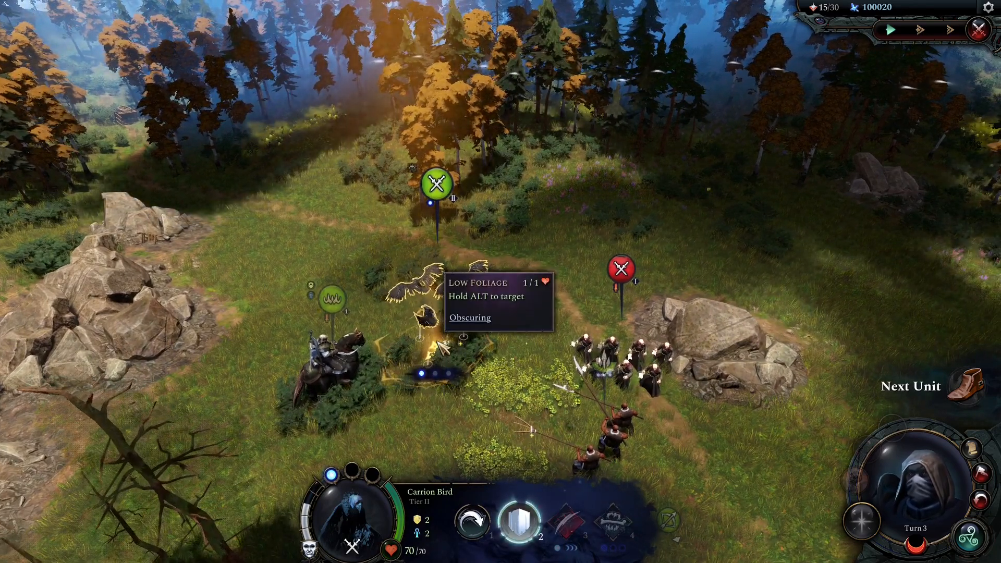
left_click(443, 347)
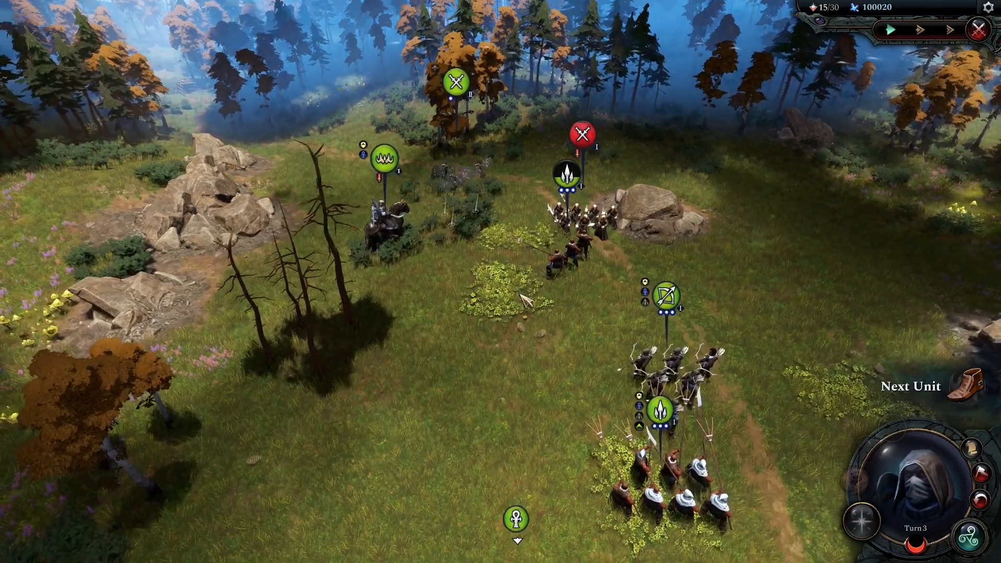
key("Escape")
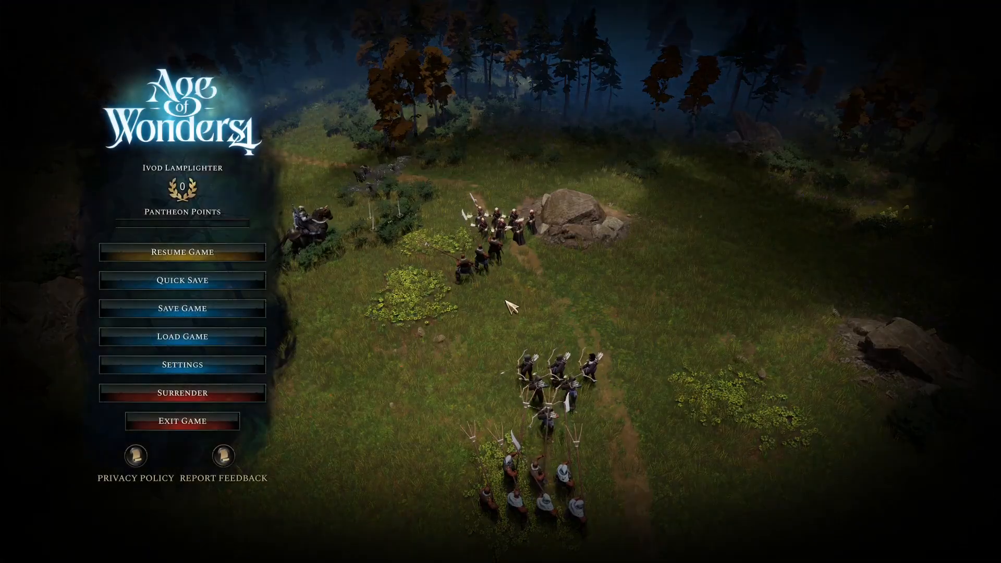
Step: Exit the game and review the Summon Effect properties (Use Corpses True, Summon Side Caster) in ResourceEd
left_click(197, 418)
left_click(491, 232)
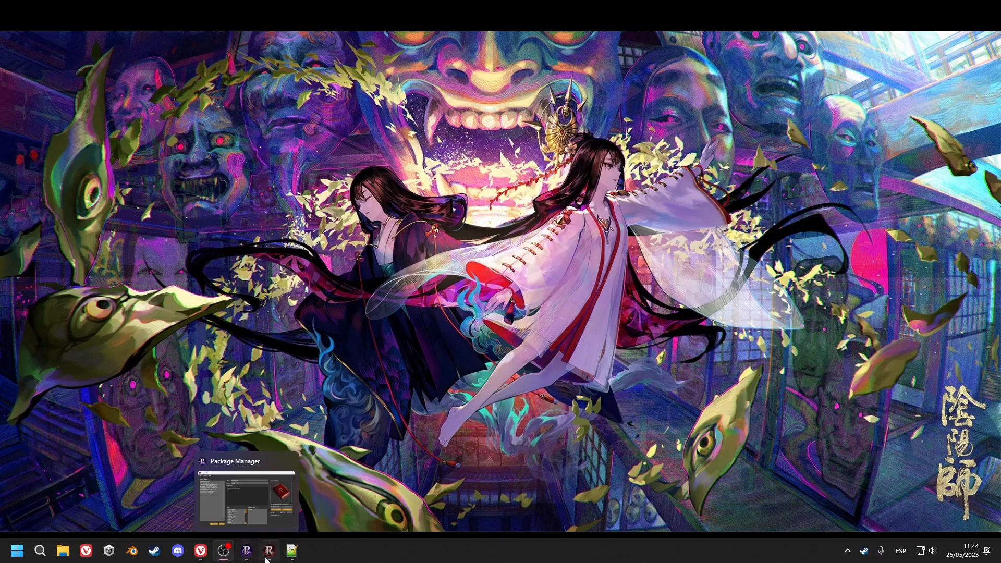
left_click(268, 557)
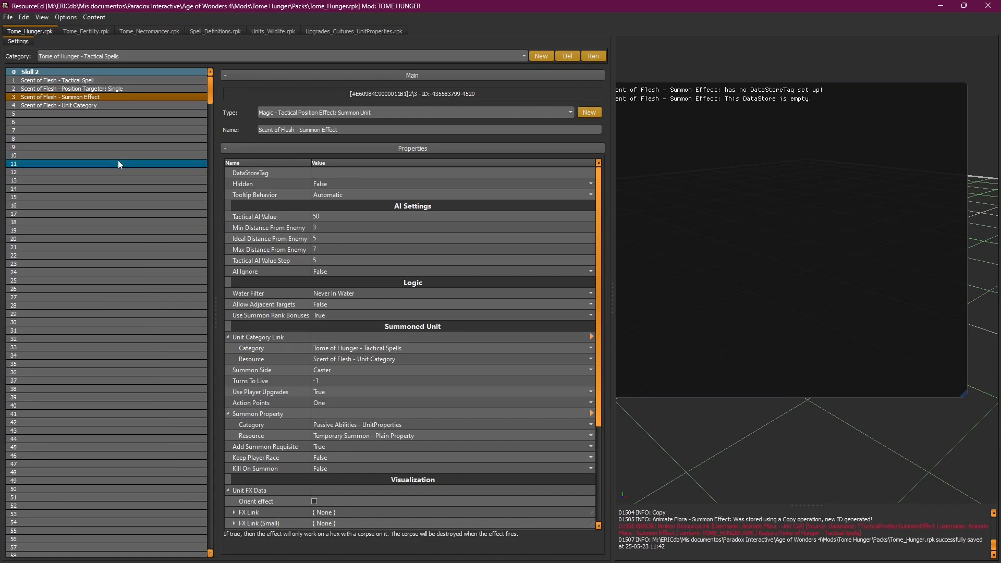
left_click_drag(602, 184, 590, 265)
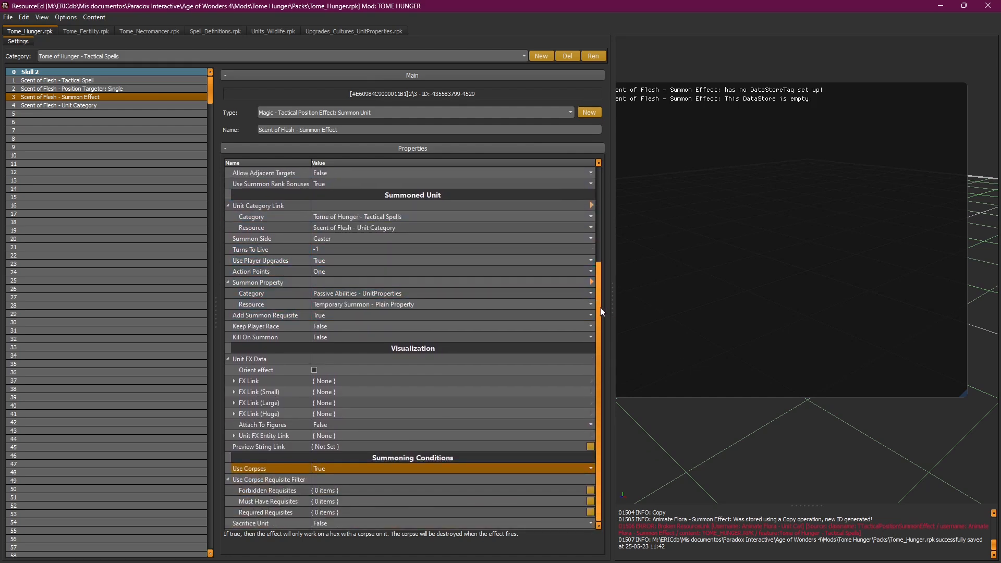
left_click_drag(601, 312, 599, 187)
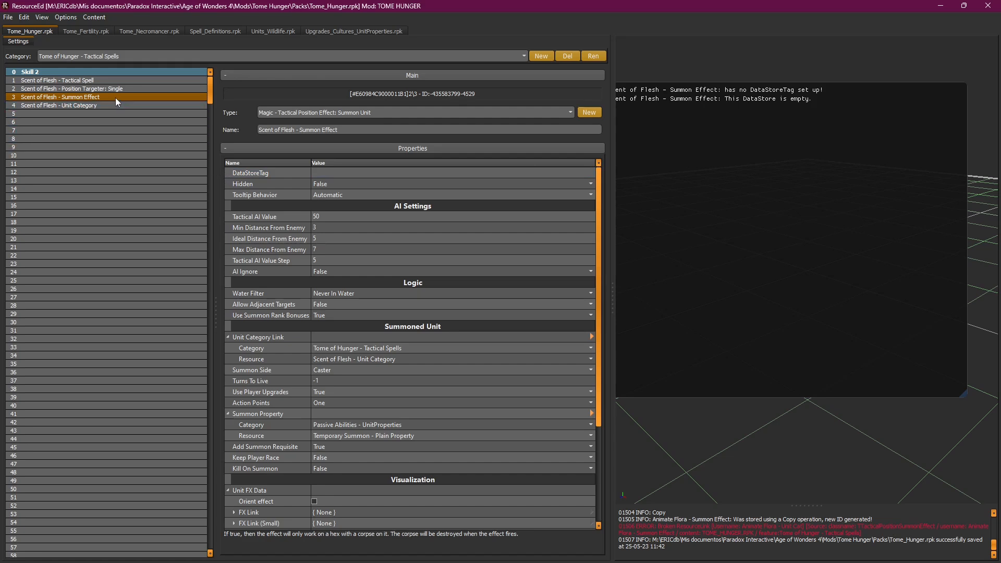
Step: Replace the Tactical Spell's RAISE_ZOMBIE DataStoreTag with SCENT_OF_FLESH
left_click(91, 81)
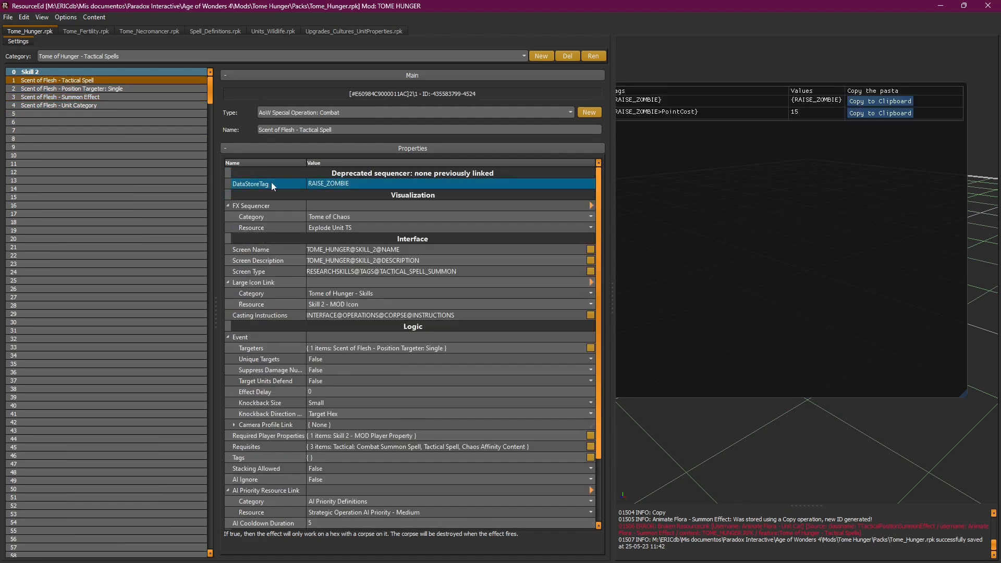
left_click(368, 183)
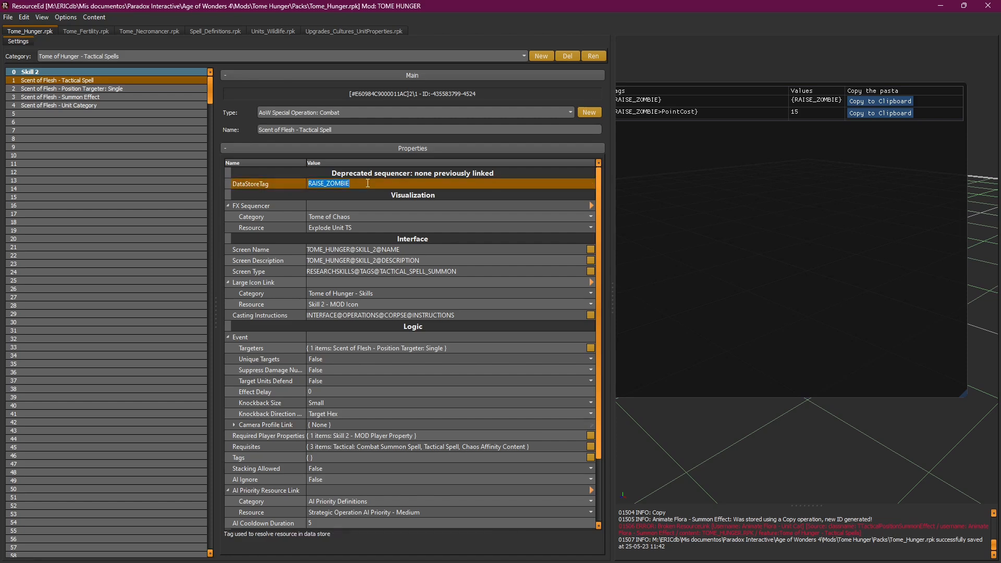
left_click_drag(612, 107, 527, 131)
left_click_drag(660, 95, 717, 90)
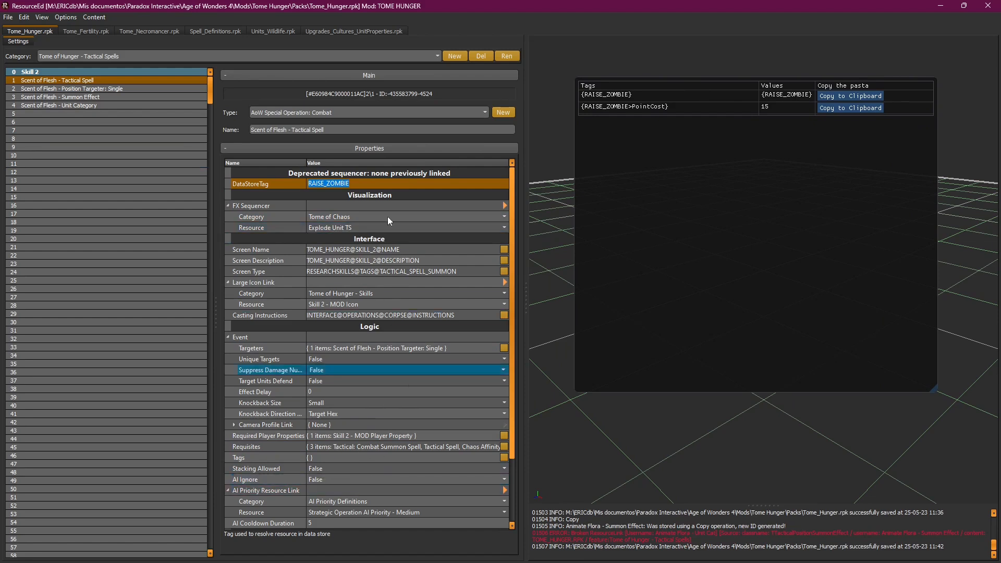
mouse_move(513, 248)
left_mouse_down()
mouse_move(524, 276)
mouse_move(511, 248)
left_mouse_up()
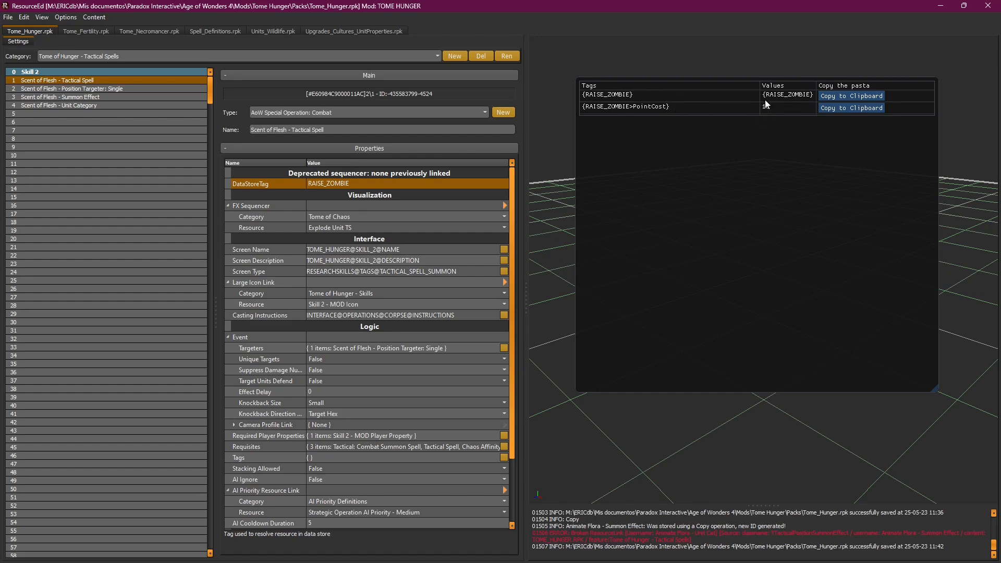
double_click(329, 185)
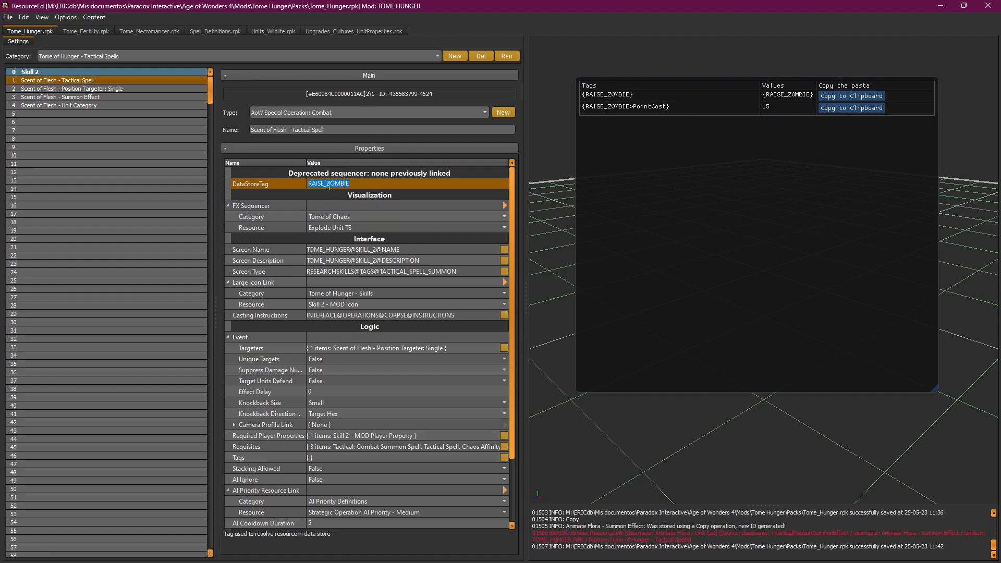
type("SCENT_OF_FLESH")
key("Return")
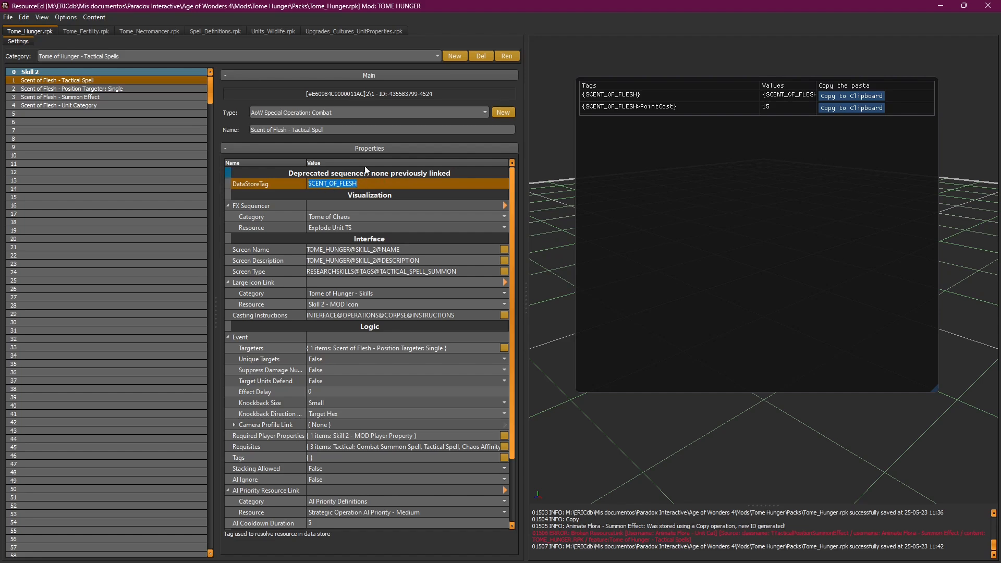
Step: Give the Position Targeter: Single the DataStoreTag SCENT_OF_FLESH_TARGETER
left_click(152, 86)
left_click(335, 172)
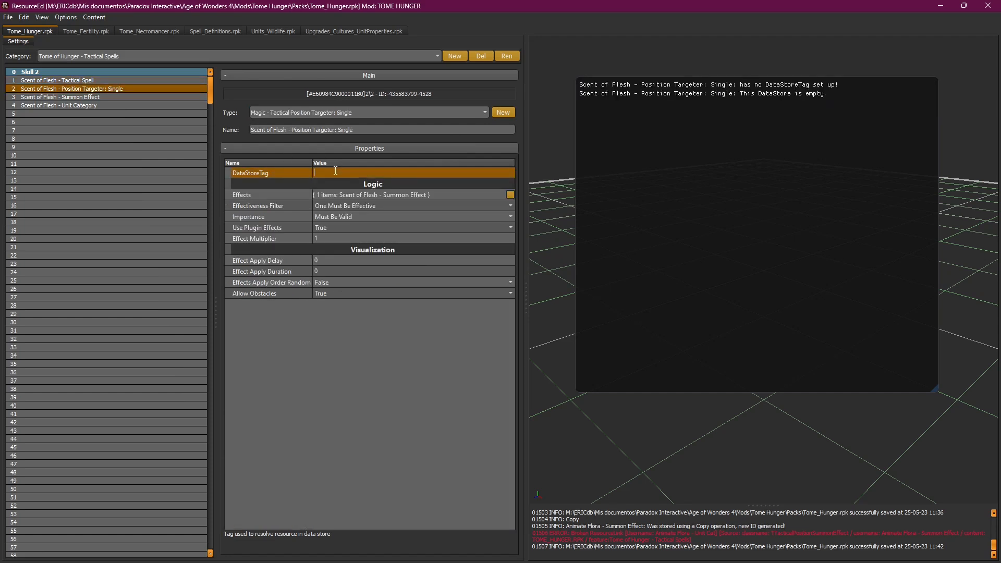
type("scent of flesh targeter")
key("Return")
Step: Give the Scent of Flesh - Summon Effect the DataStoreTag SCENT_OF_FLESH_SUMMON
left_click(157, 98)
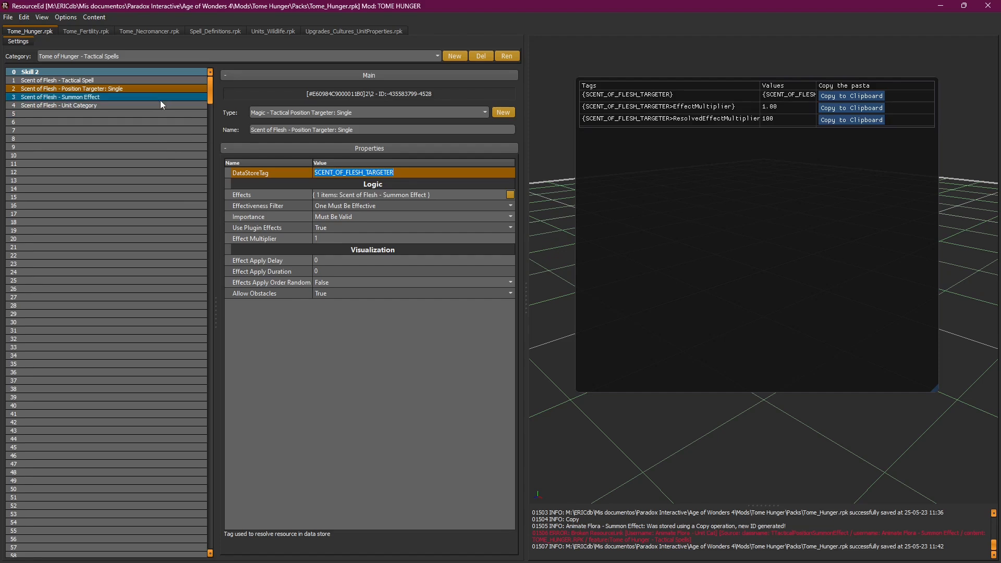
type("scent ")
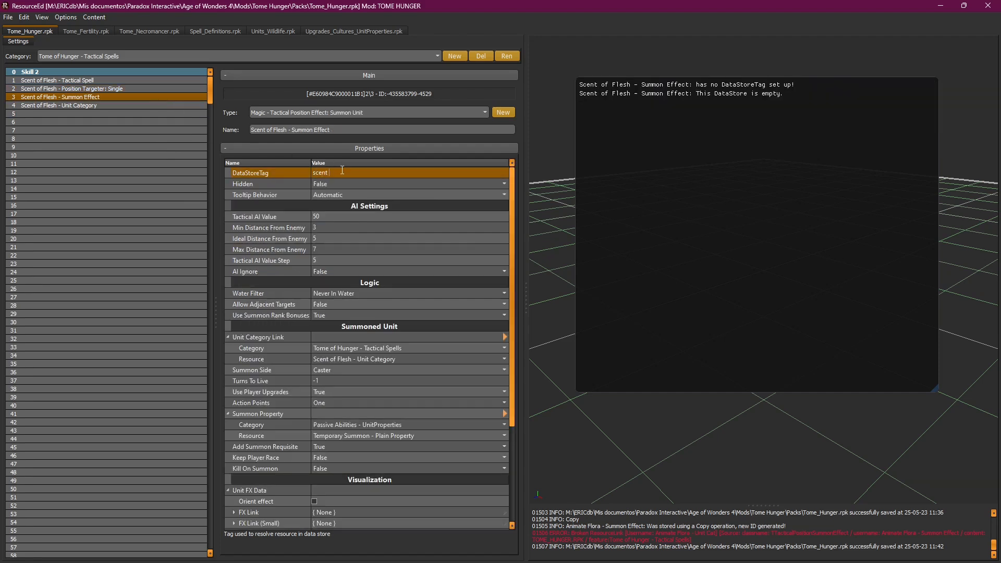
type("of flesh summon")
key("Return")
Step: Review the CARRION_BIRD_CAT unit category and the Summon Effect and Targeter tags
left_click(121, 104)
left_click(374, 172)
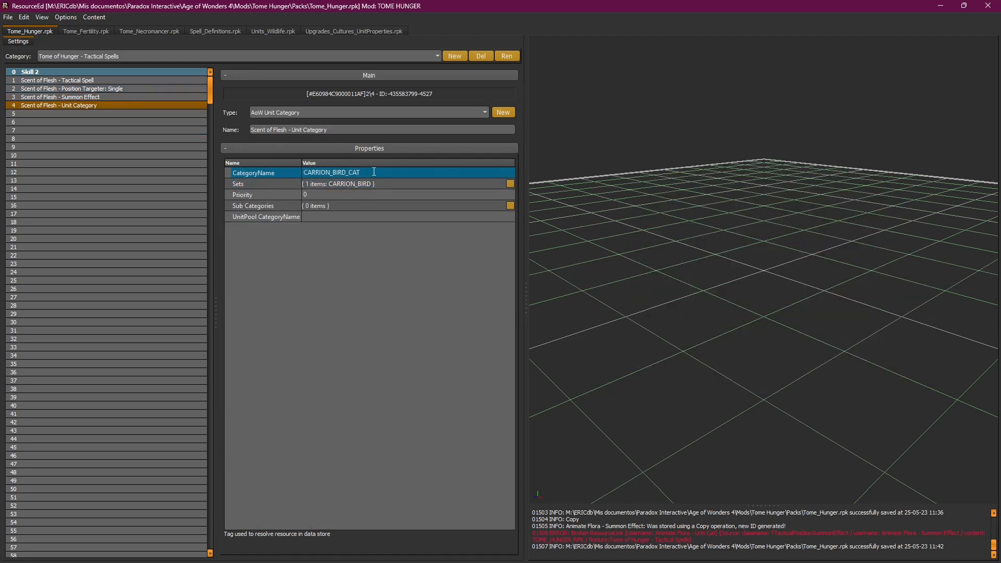
left_click(97, 98)
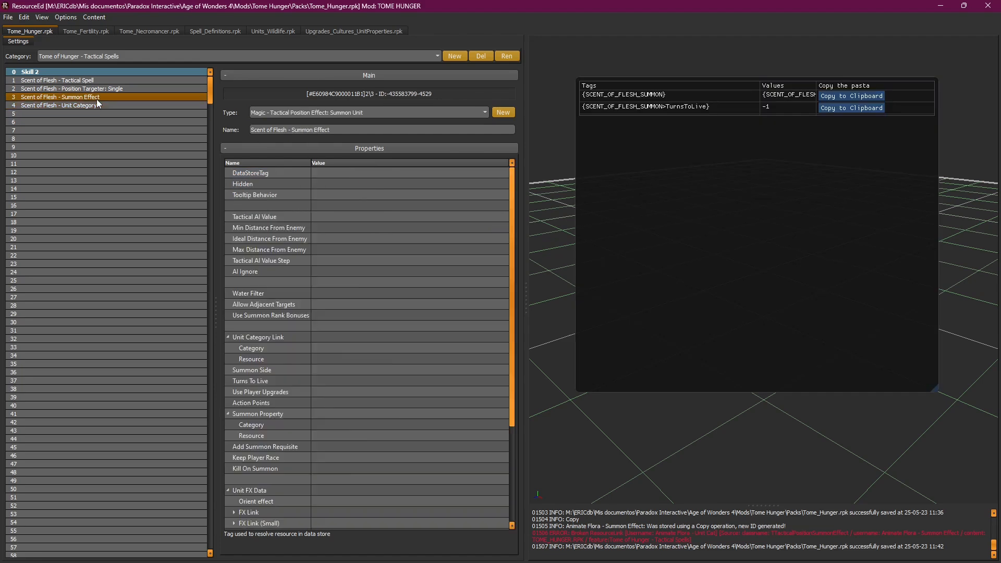
key("Up")
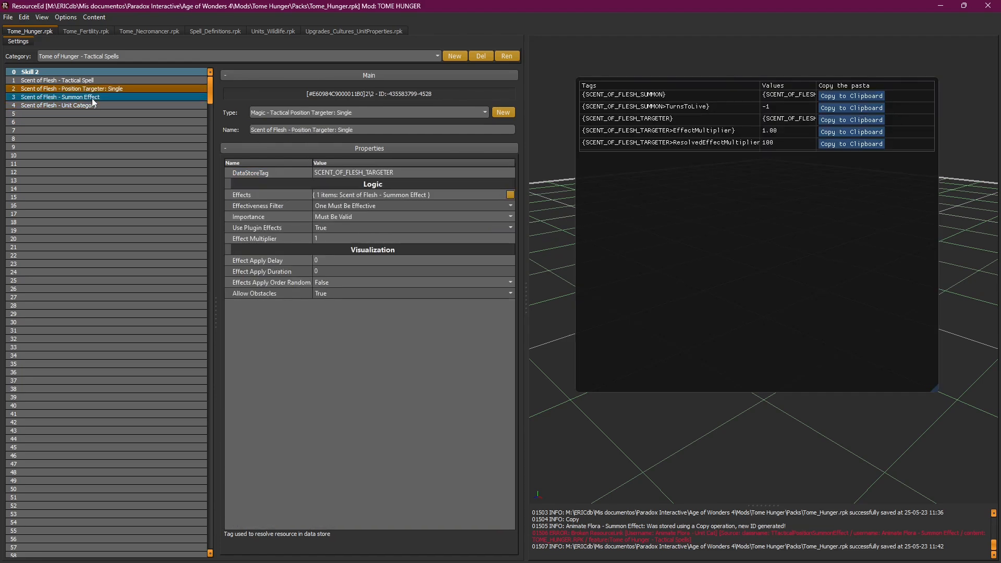
left_click(90, 100)
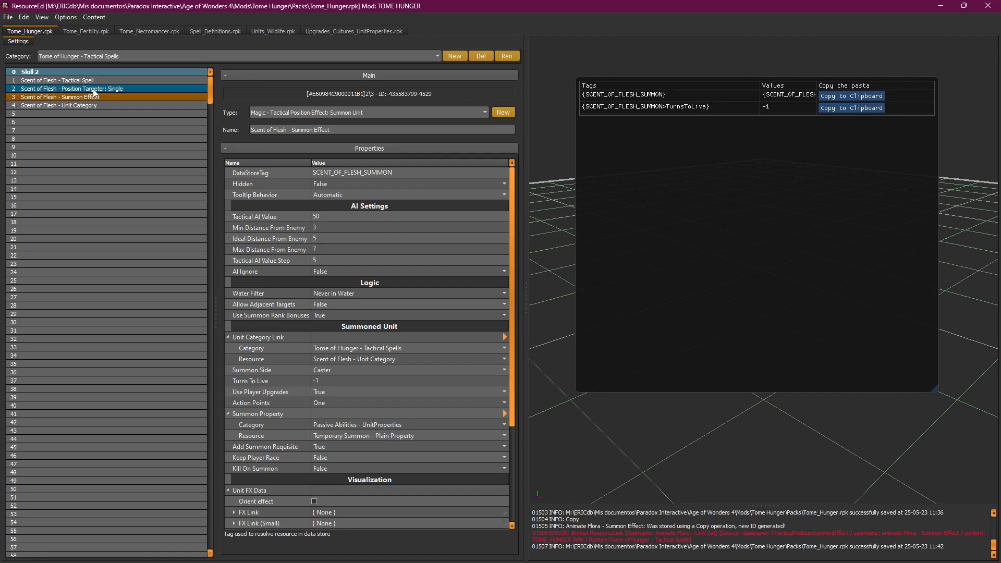
left_click(95, 89)
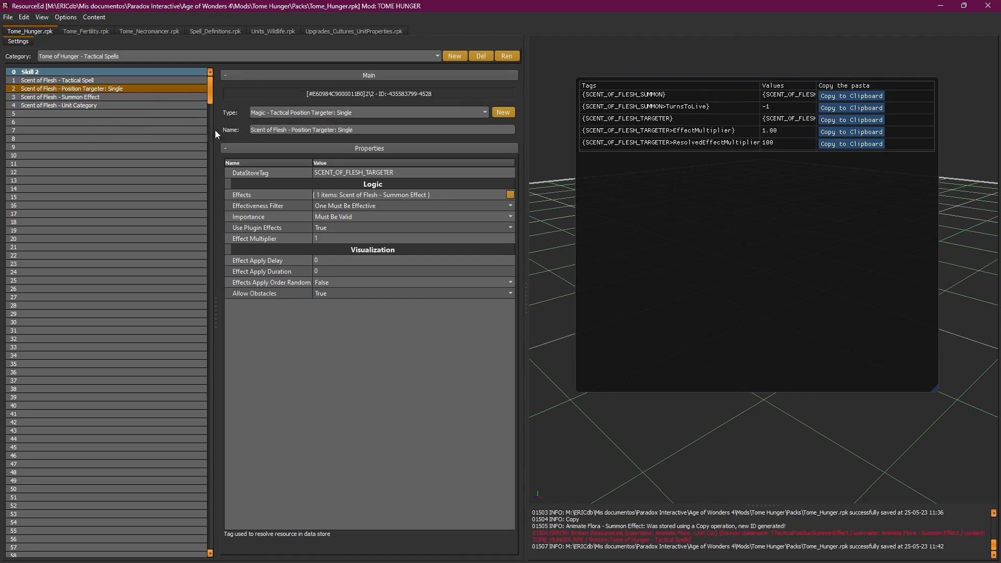
Step: Bring up the Scent of Flesh - Summon Effect at its Turns To Live field
left_click(120, 82)
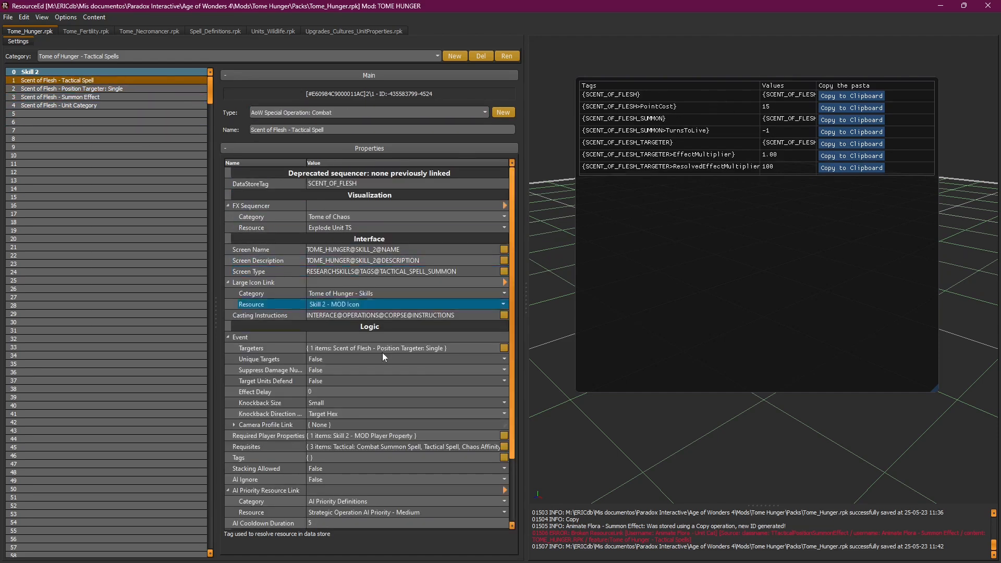
left_click_drag(511, 349, 512, 432)
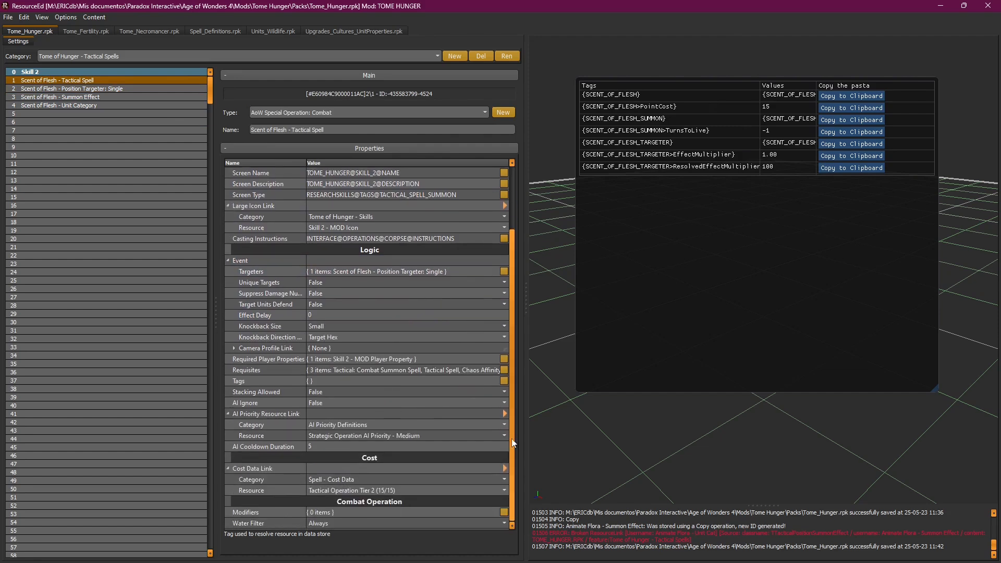
left_click(89, 96)
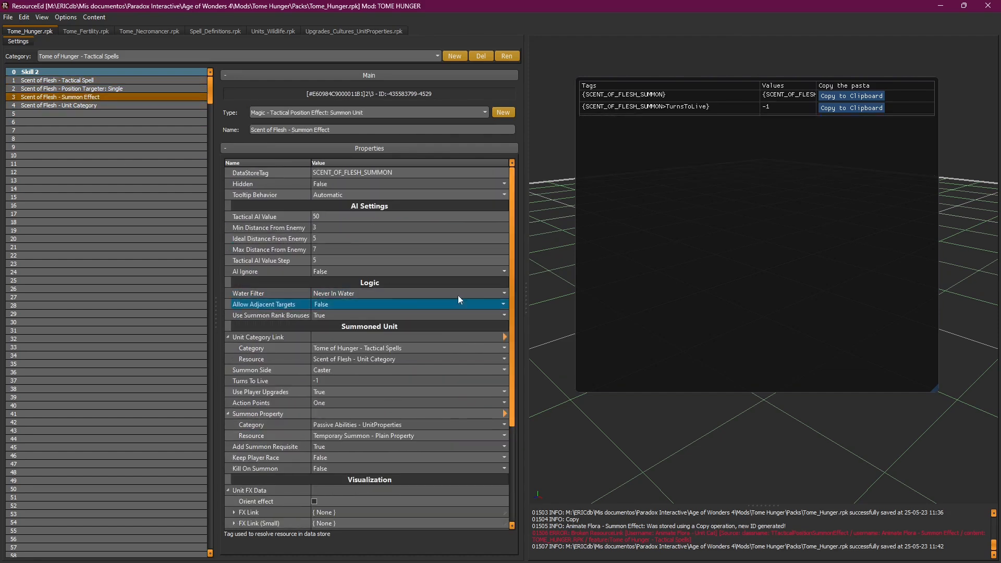
left_click_drag(514, 272, 523, 353)
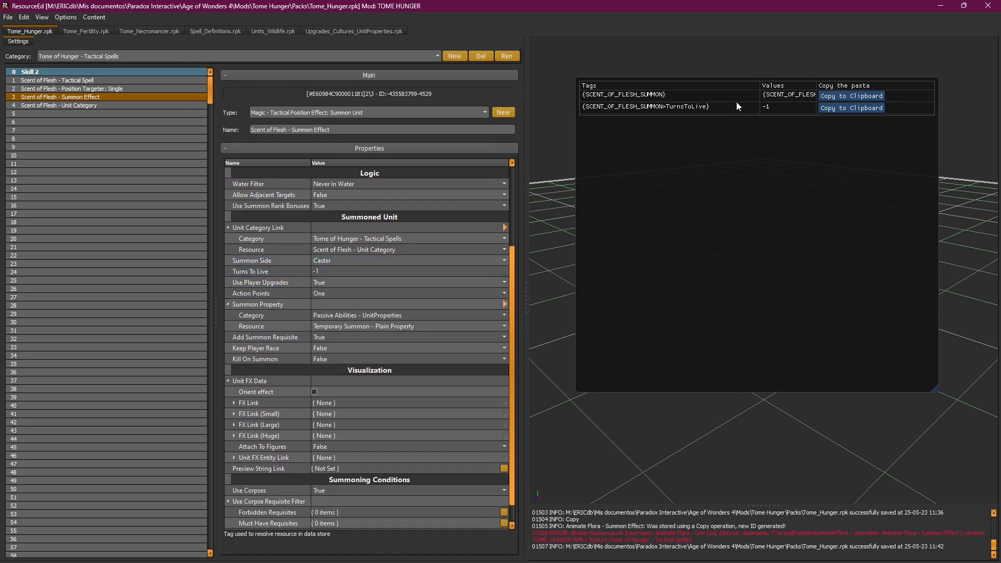
Step: Try Turns To Live 4, then set it back to -1
left_click(354, 272)
type("4")
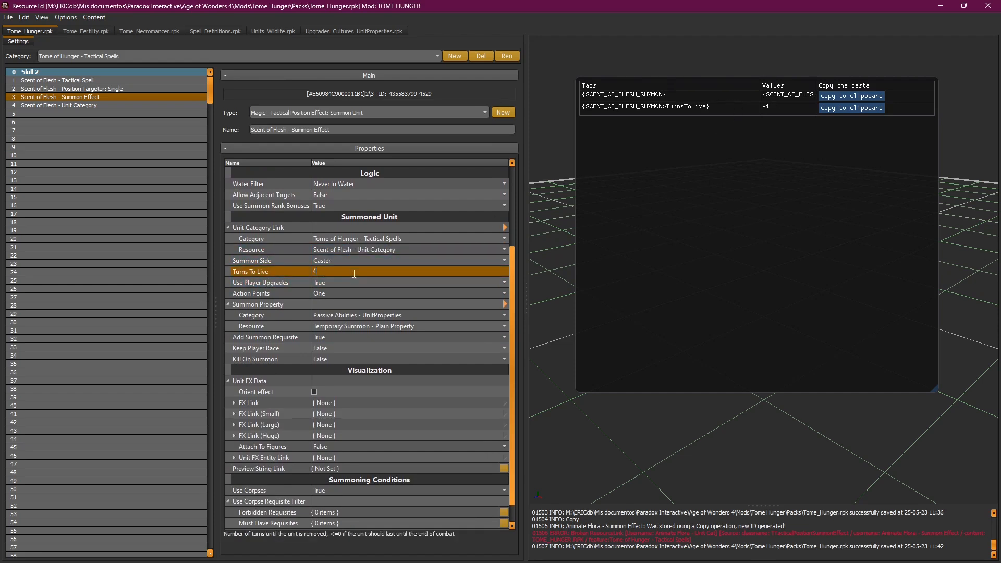
key("Return")
left_click(365, 272)
type("-1")
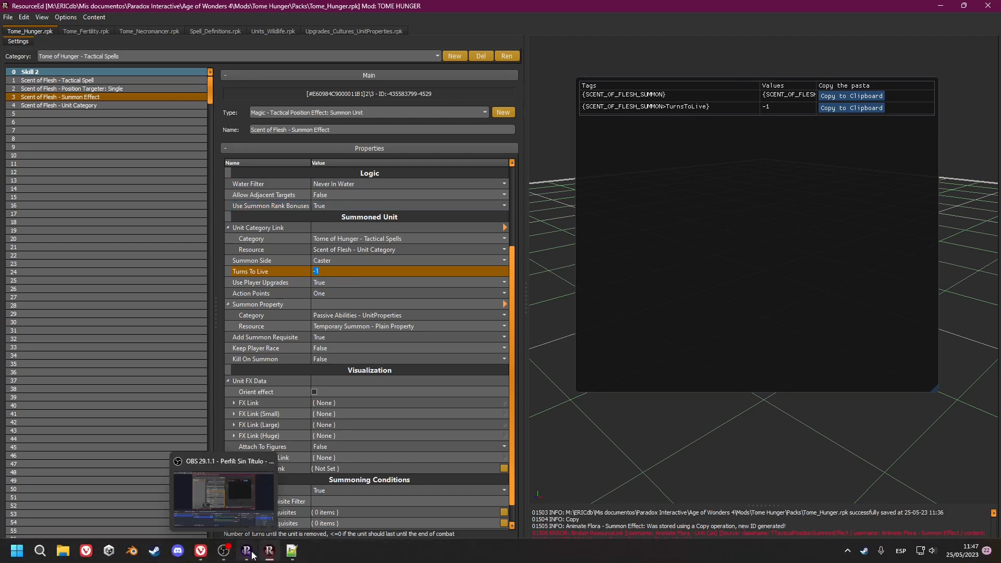
mouse_move(269, 554)
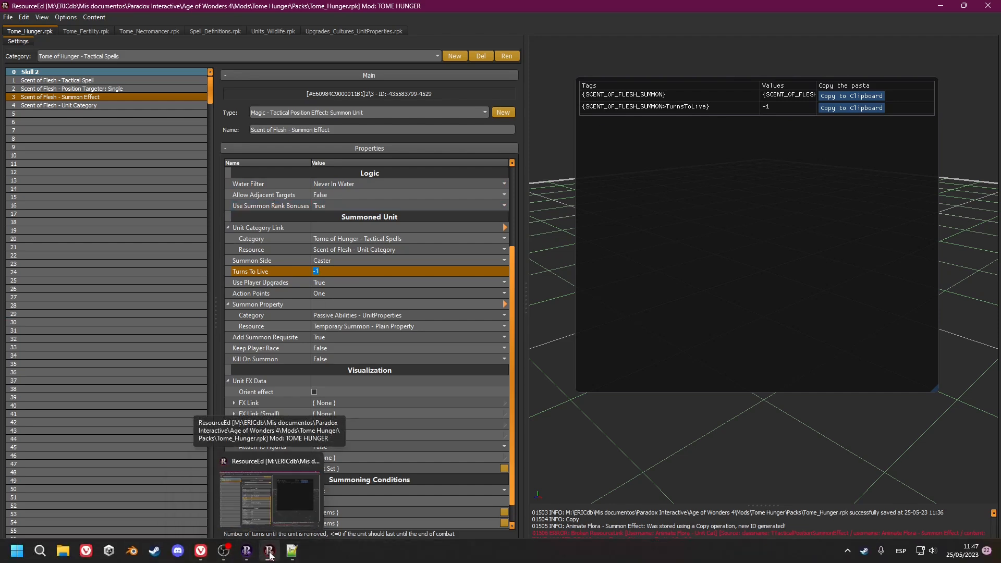